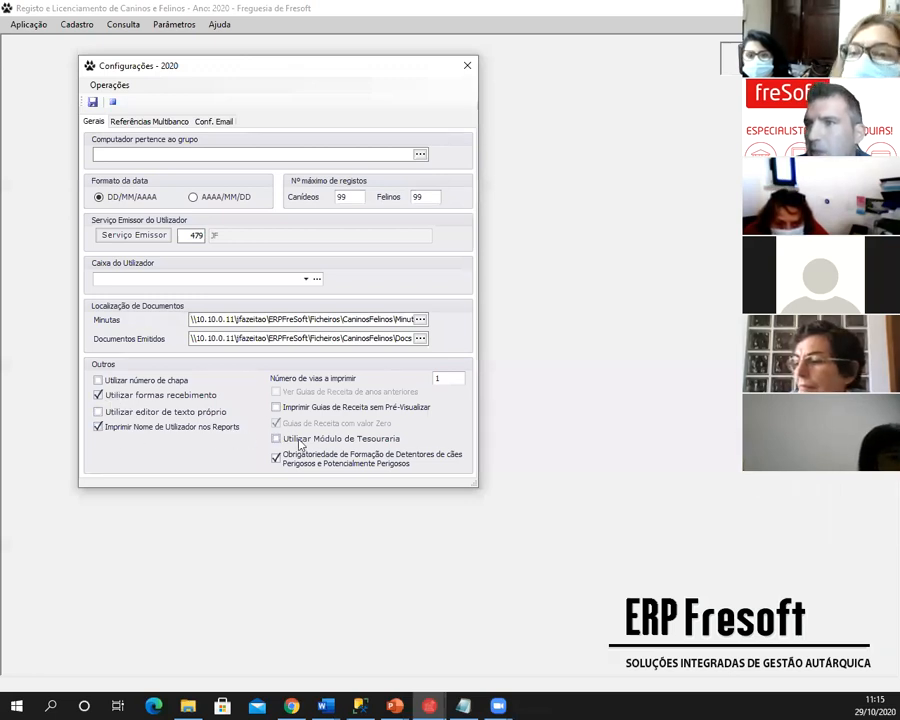
# - Look over the Referências Multibanco and Gerais tabs of Configurações - 2020, then close the dialog
pyautogui.click(158, 122)
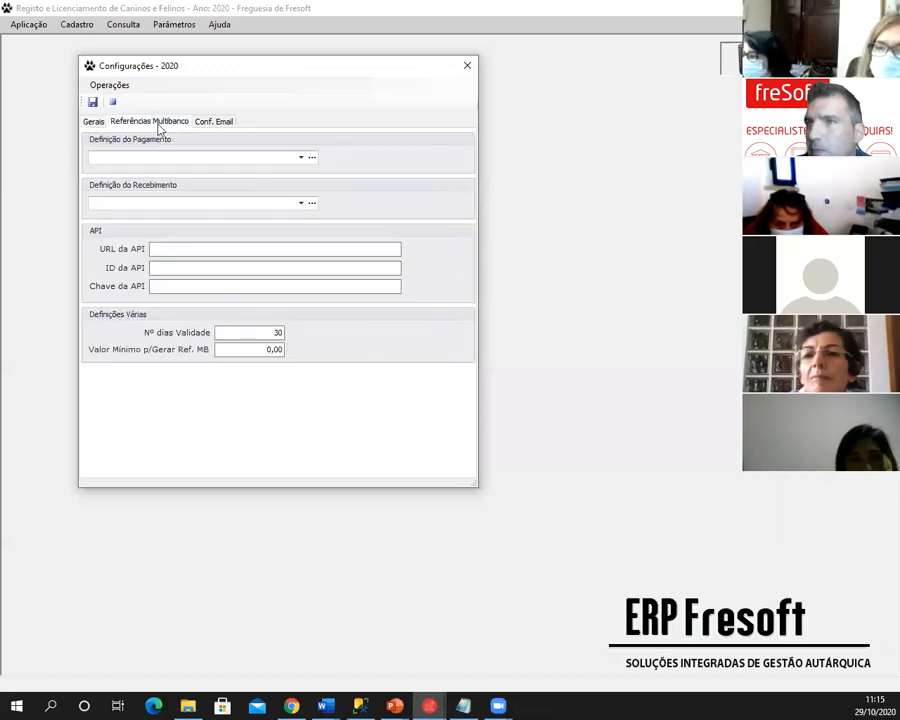
pyautogui.click(93, 122)
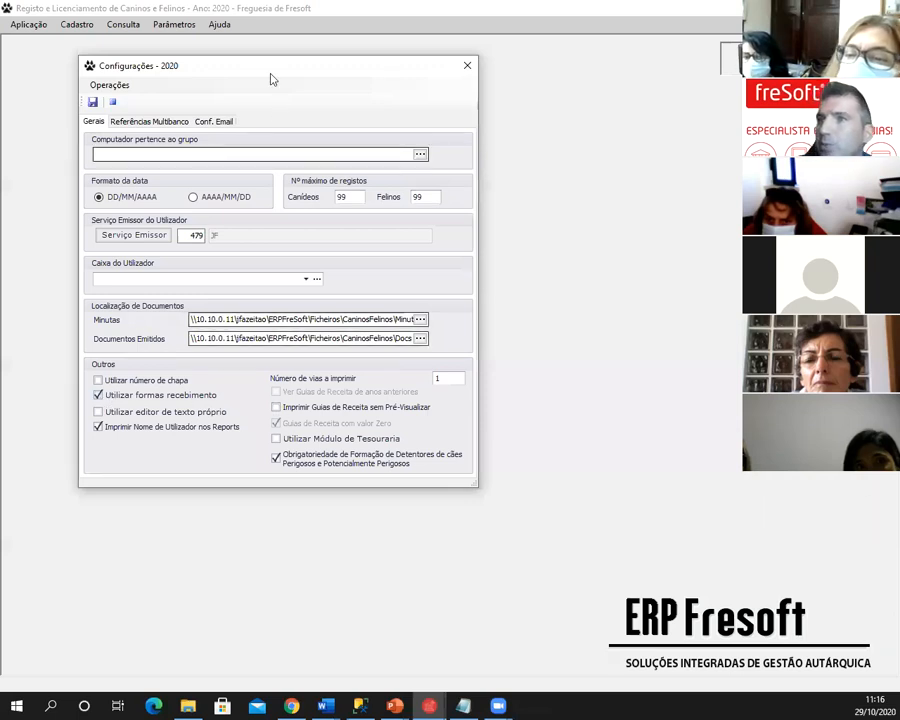
pyautogui.moveTo(266, 73); pyautogui.dragTo(340, 71)
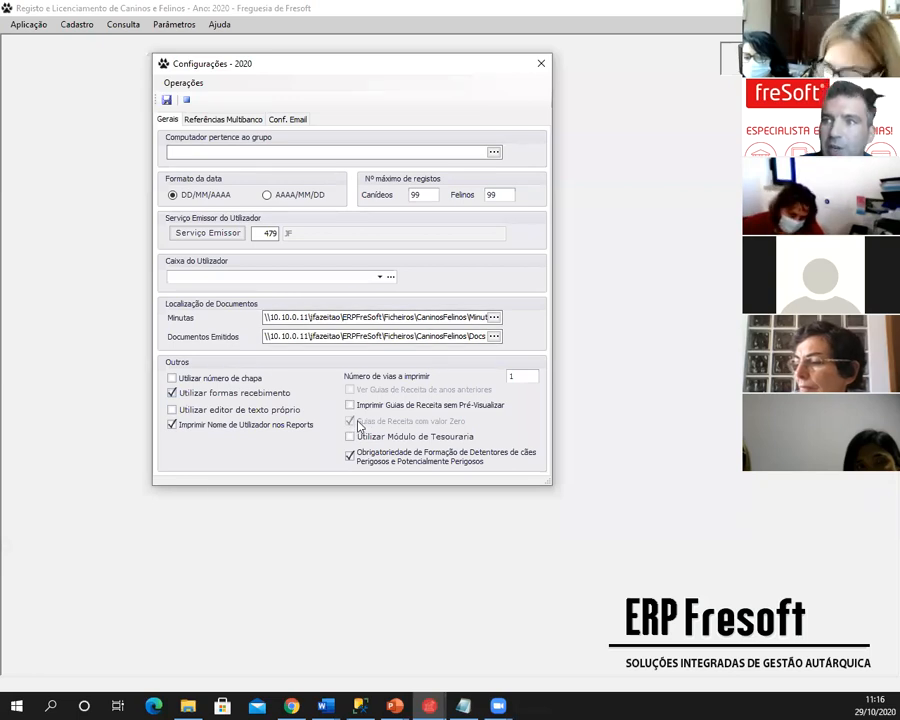
pyautogui.click(539, 64)
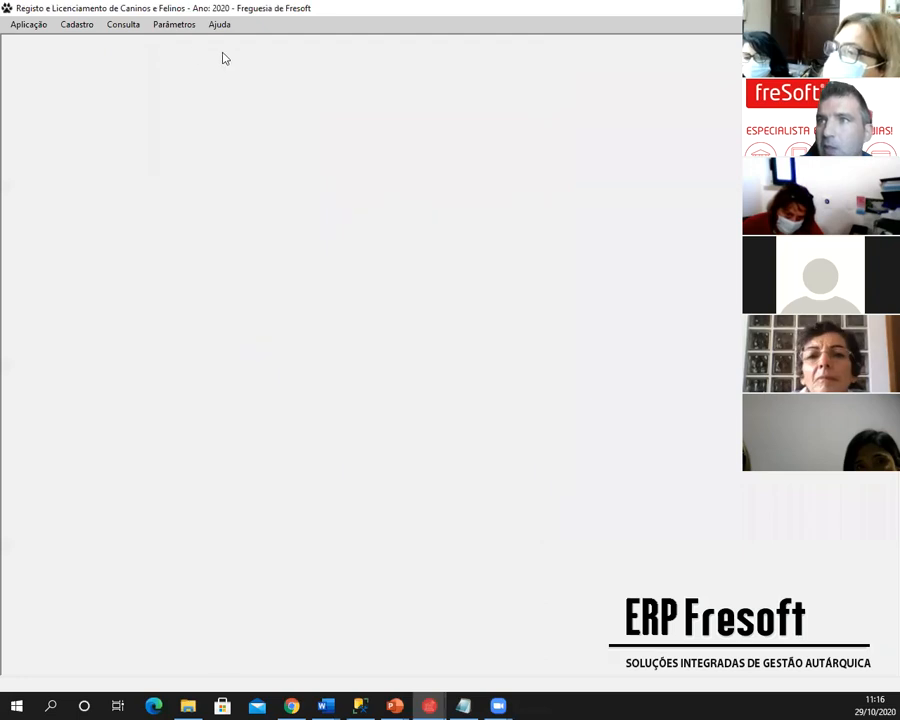
pyautogui.click(170, 27)
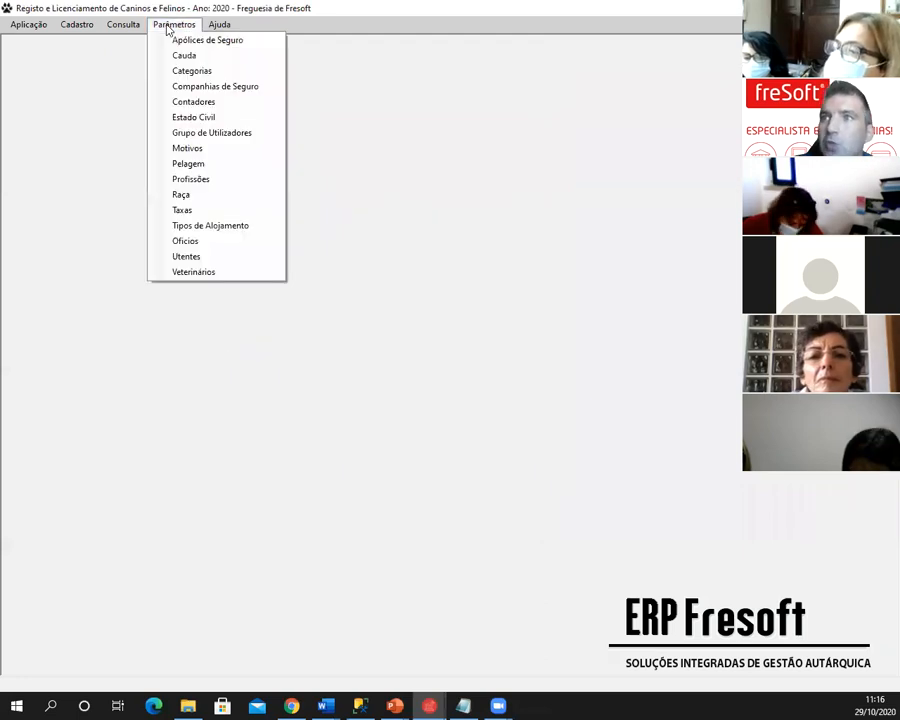
pyautogui.click(190, 71)
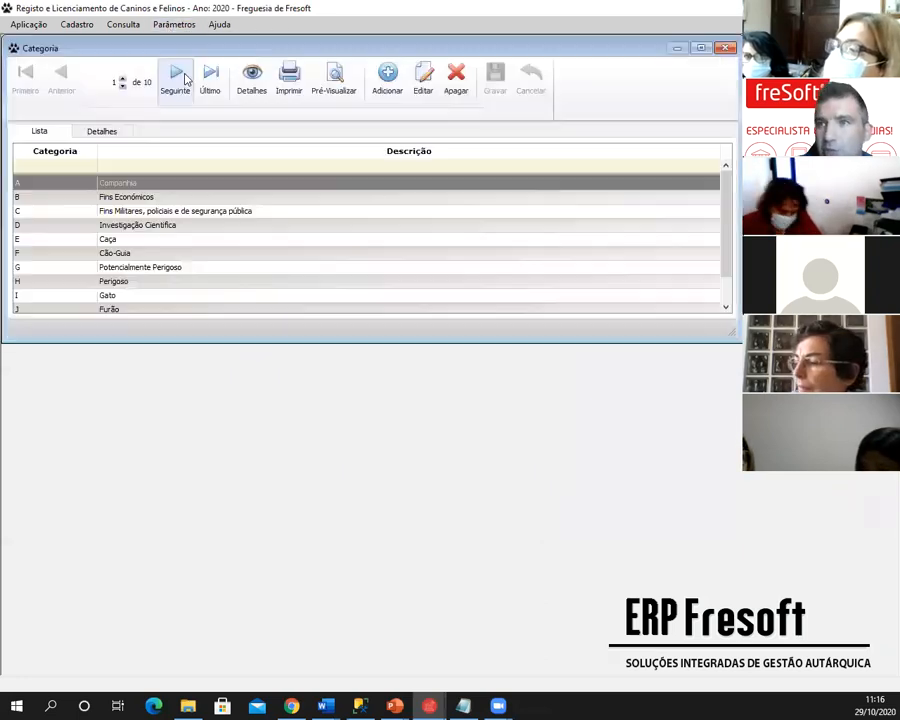
pyautogui.click(104, 132)
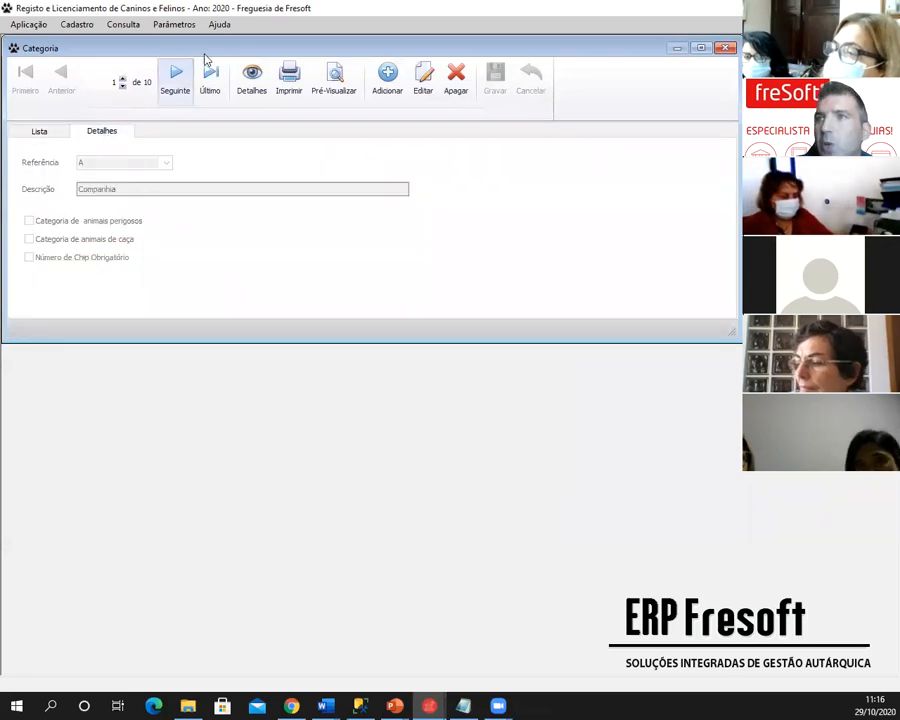
pyautogui.moveTo(355, 52); pyautogui.dragTo(386, 62)
pyautogui.click(455, 90)
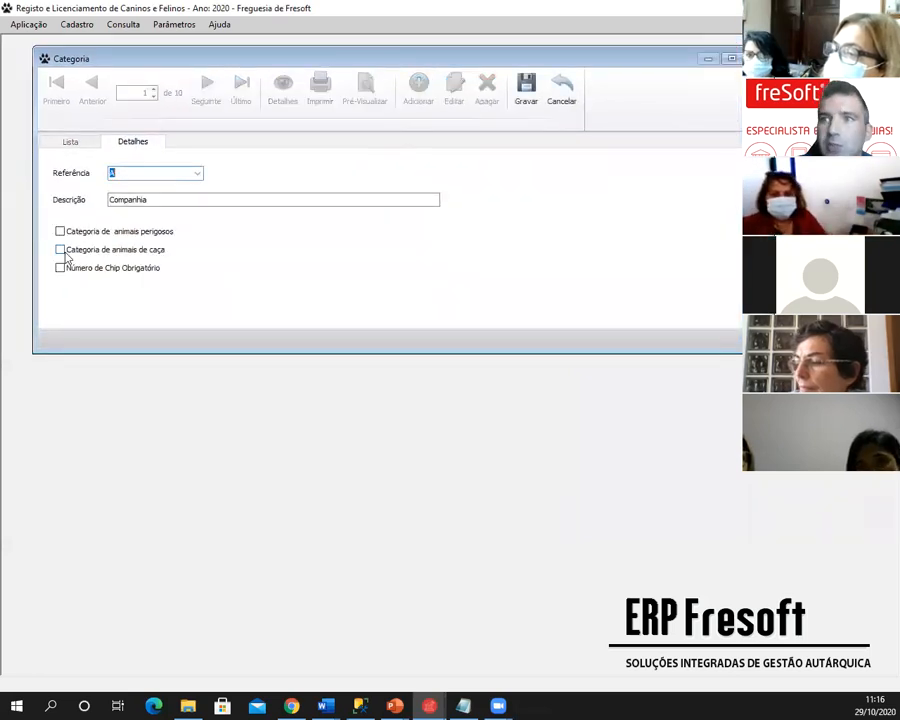
pyautogui.click(64, 142)
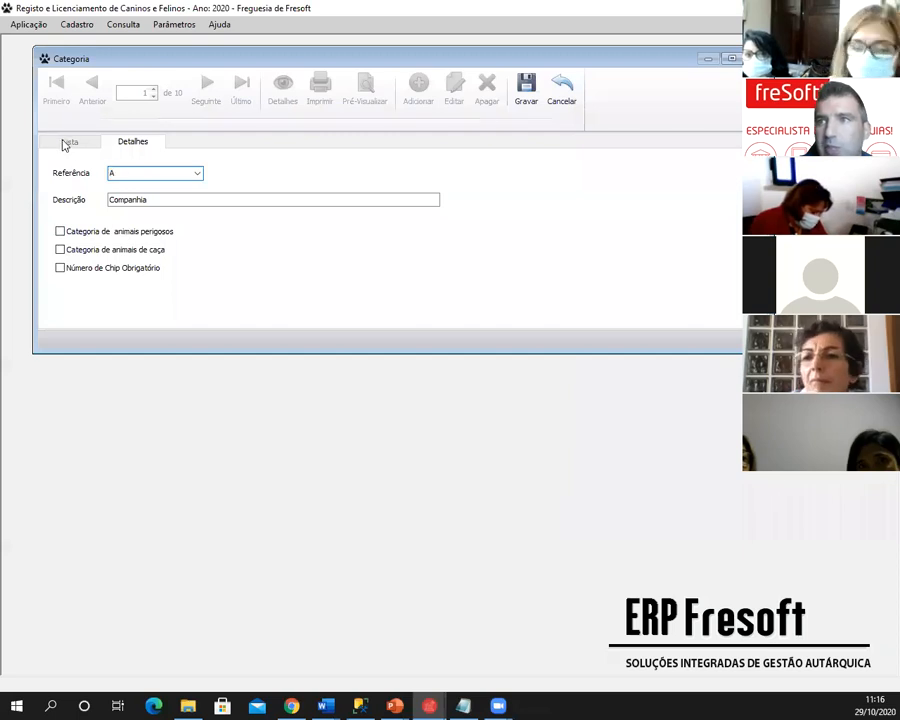
pyautogui.click(558, 92)
pyautogui.click(140, 280)
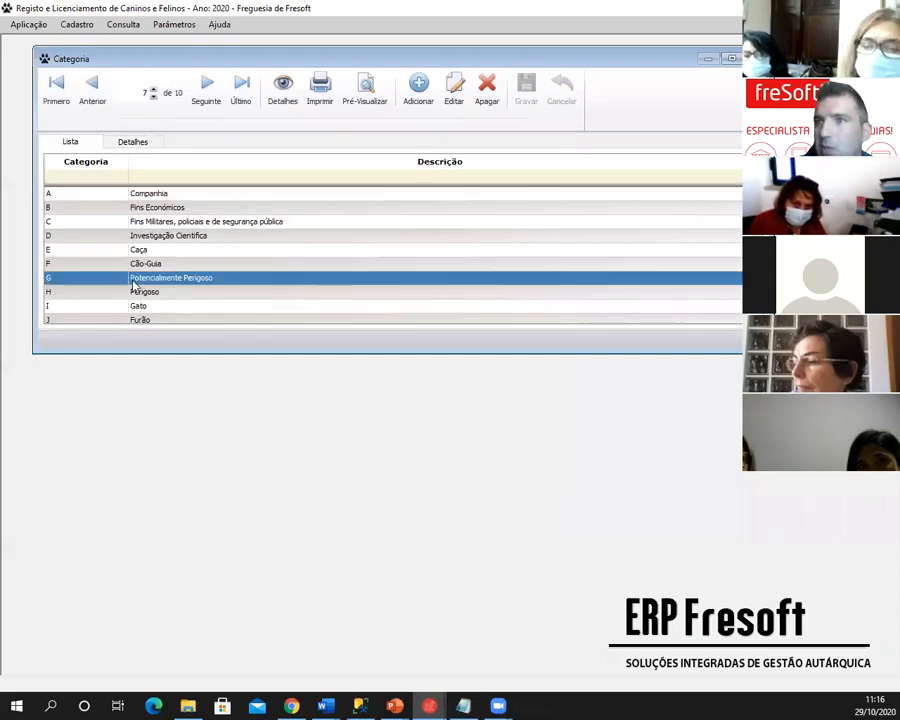
pyautogui.click(140, 142)
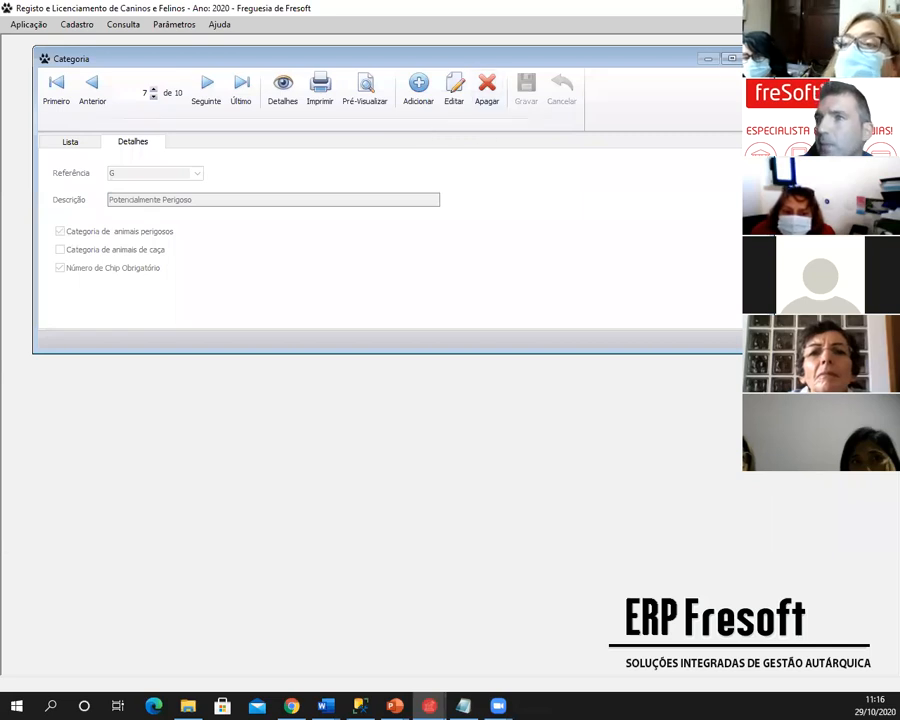
pyautogui.click(756, 59)
pyautogui.click(166, 25)
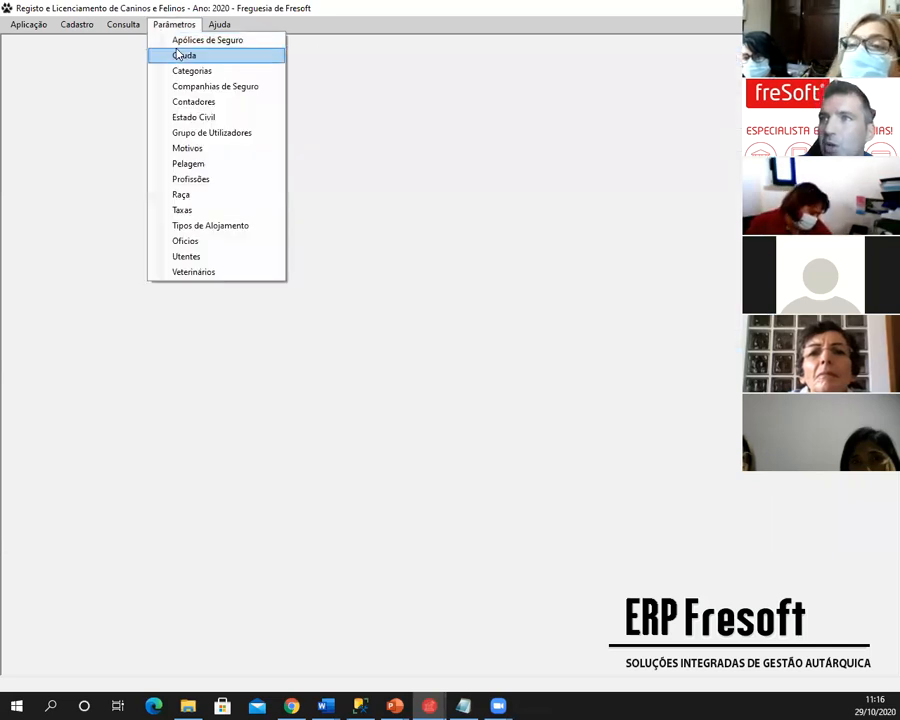
pyautogui.click(177, 70)
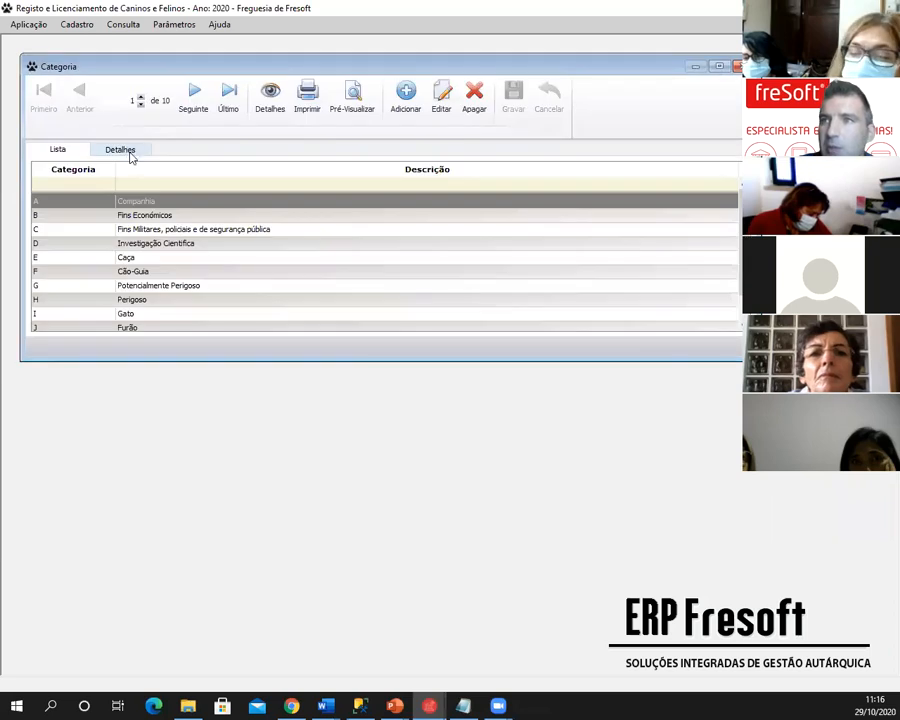
pyautogui.click(128, 150)
pyautogui.click(82, 148)
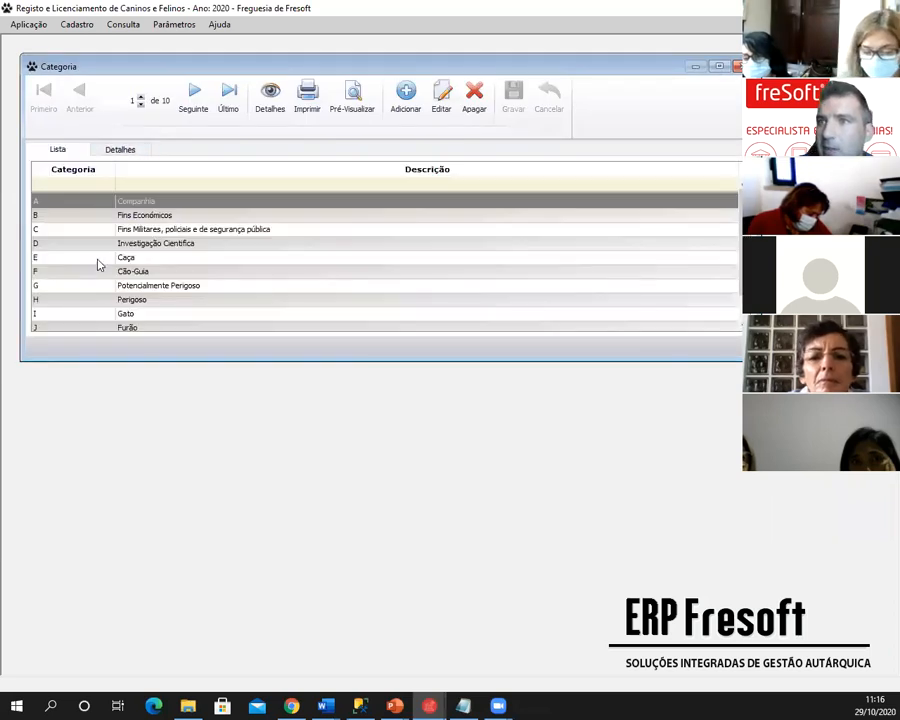
pyautogui.click(98, 258)
pyautogui.click(119, 150)
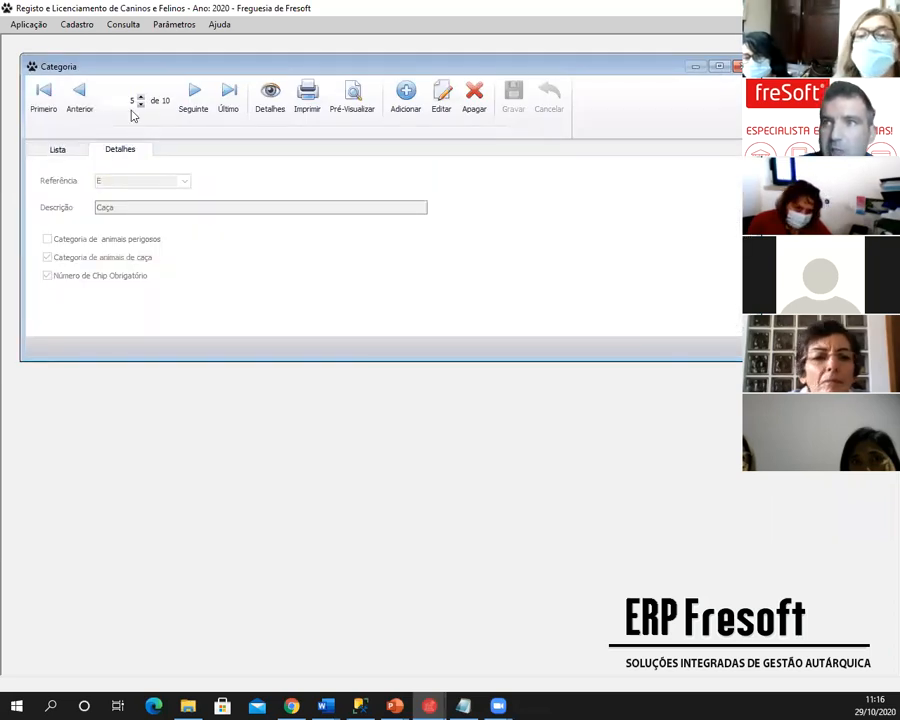
pyautogui.moveTo(160, 70); pyautogui.dragTo(237, 81)
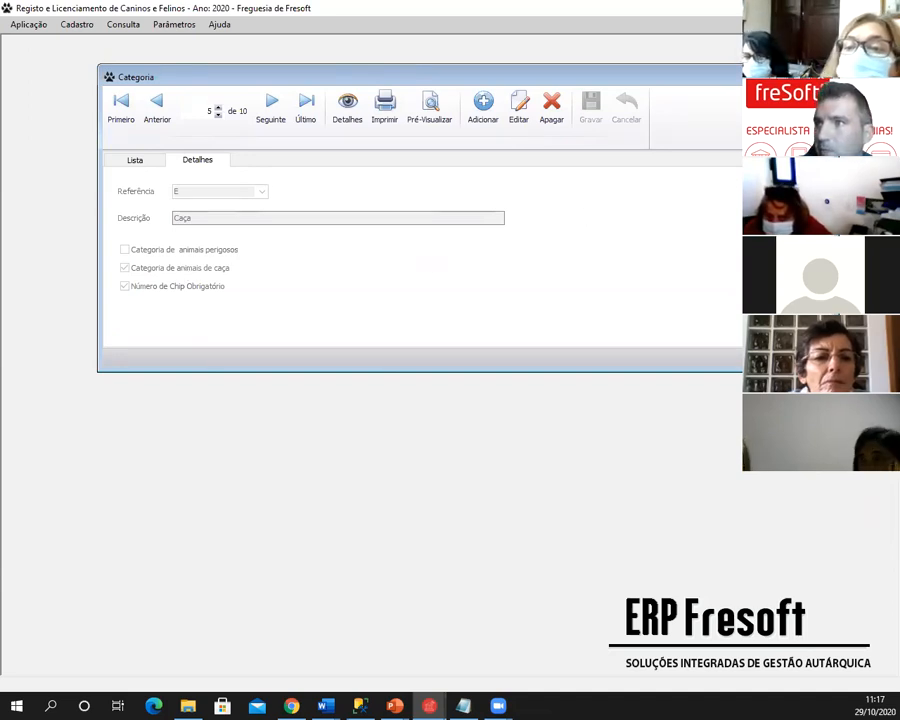
pyautogui.click(790, 76)
pyautogui.click(176, 27)
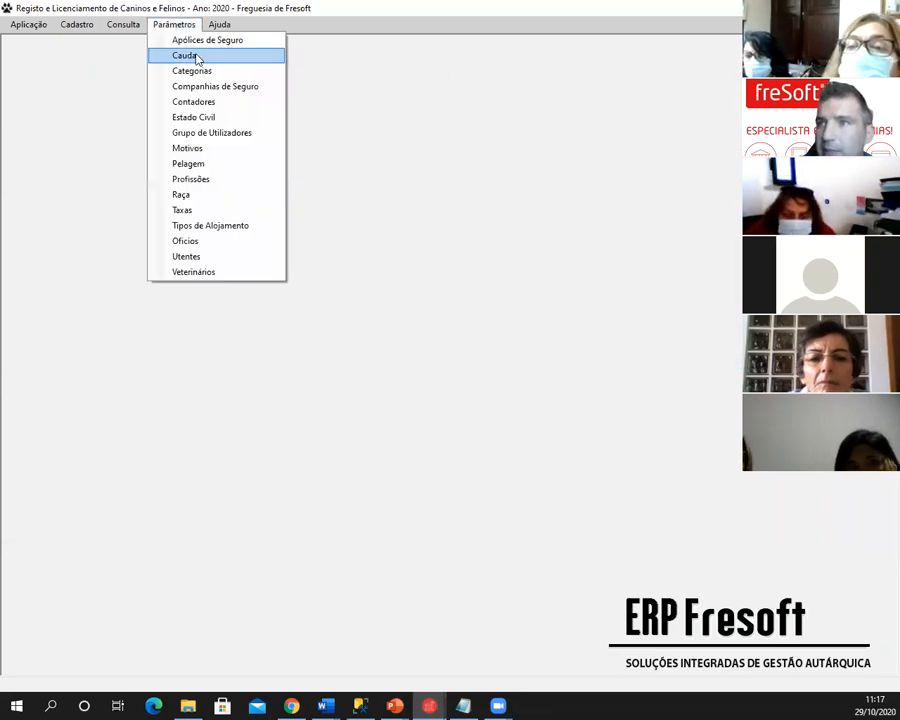
pyautogui.click(199, 195)
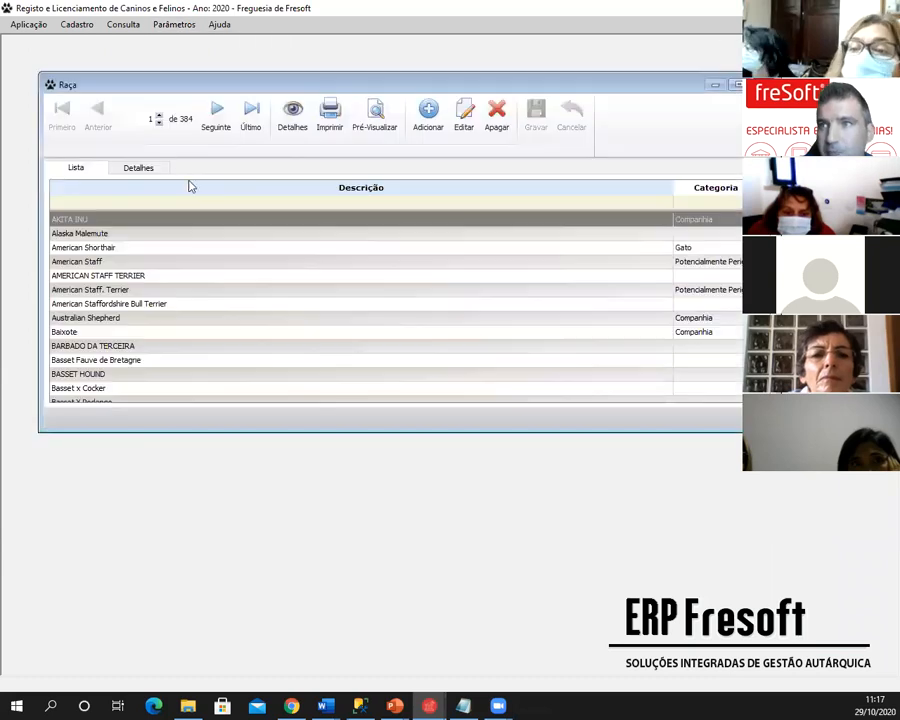
pyautogui.click(140, 168)
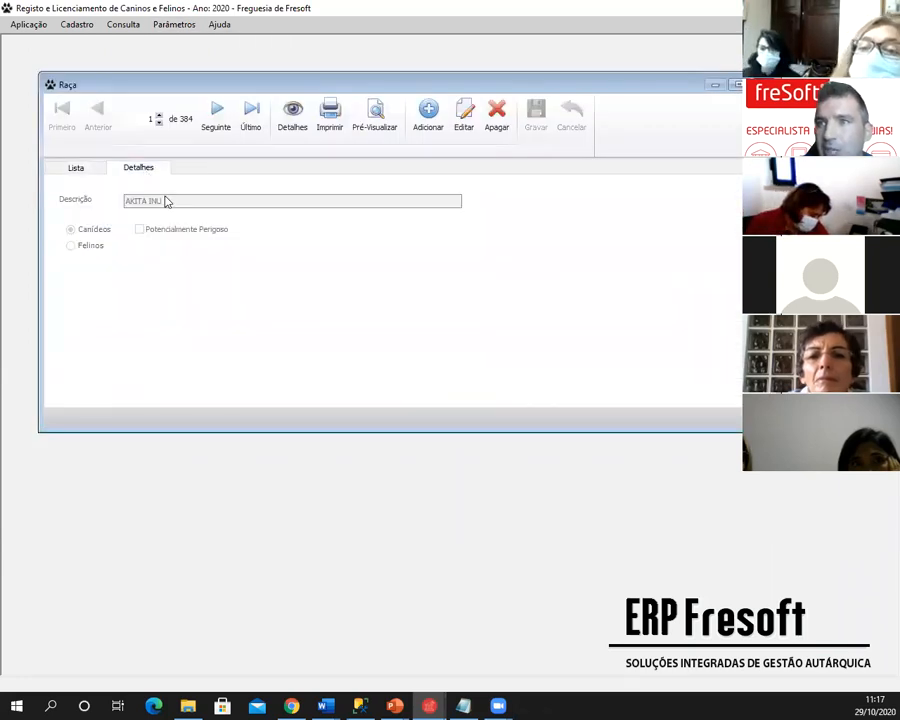
pyautogui.moveTo(331, 84); pyautogui.dragTo(338, 75)
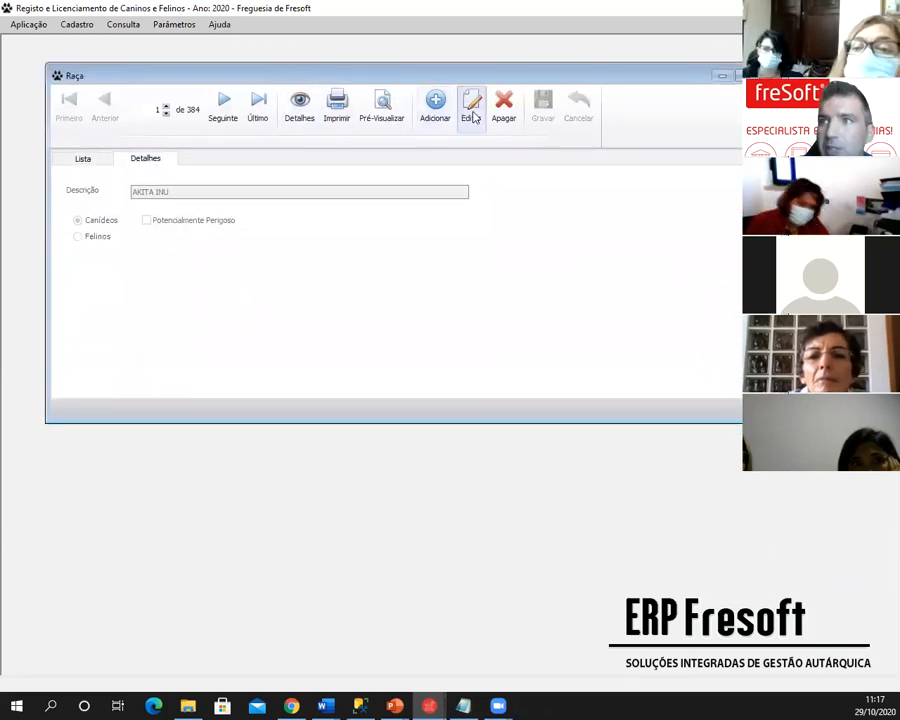
pyautogui.click(472, 110)
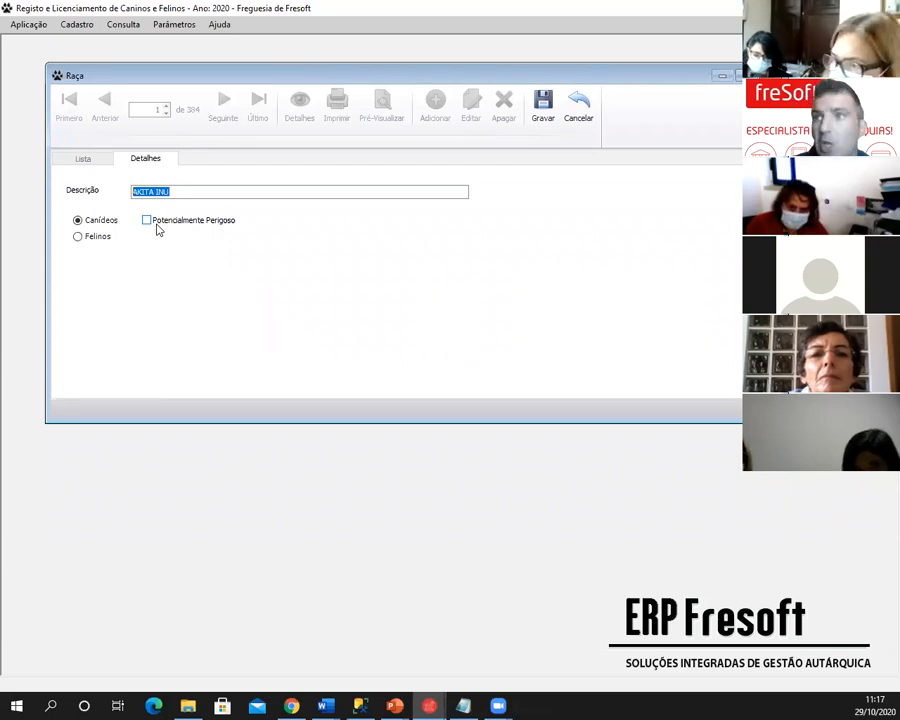
pyautogui.click(82, 160)
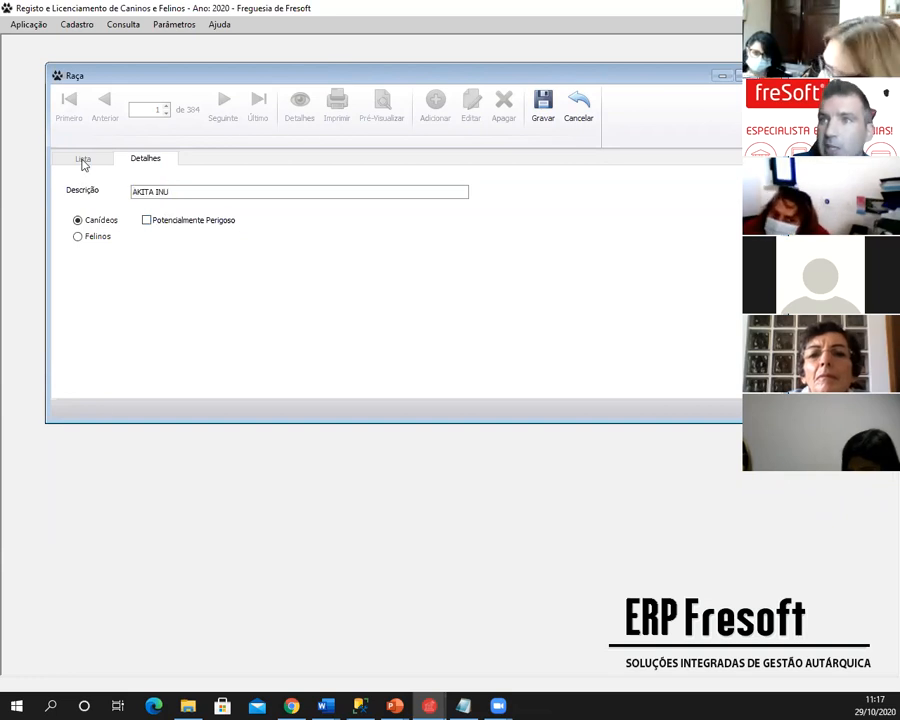
pyautogui.click(588, 107)
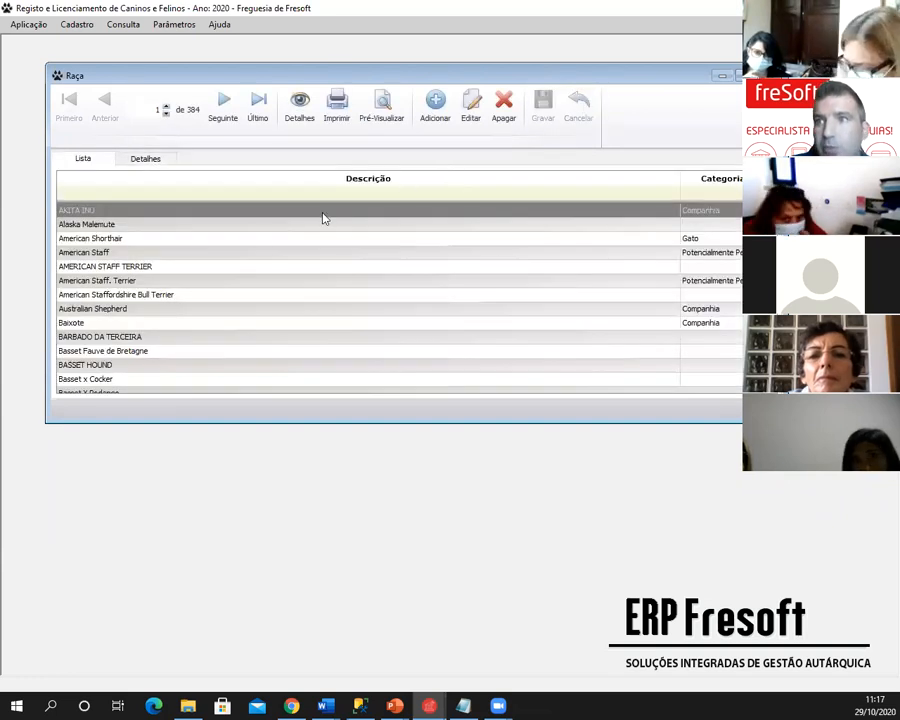
pyautogui.click(167, 195)
pyautogui.write('pit')
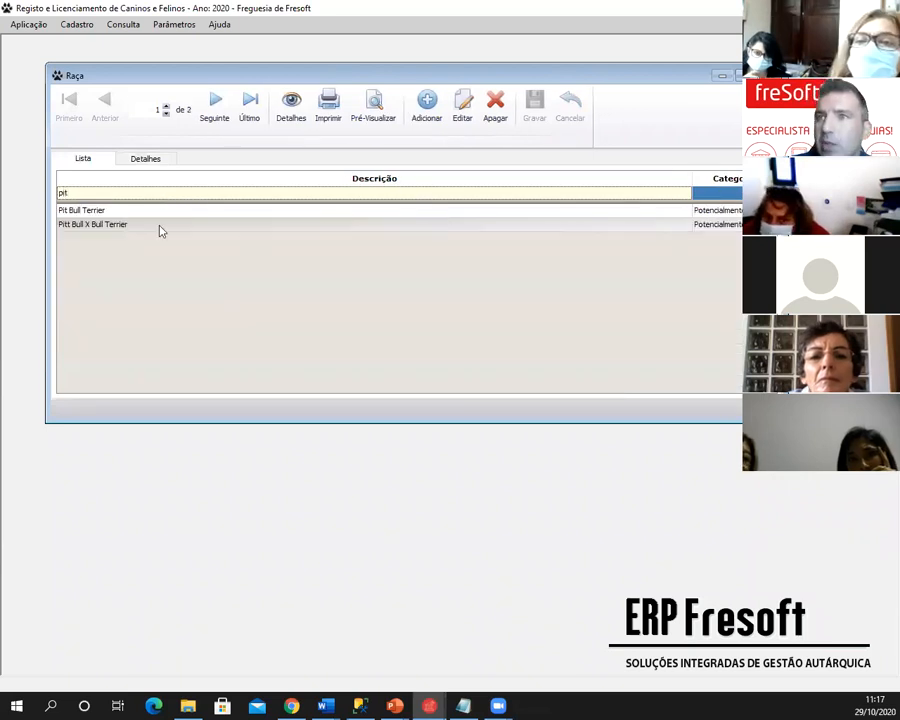
pyautogui.click(152, 228)
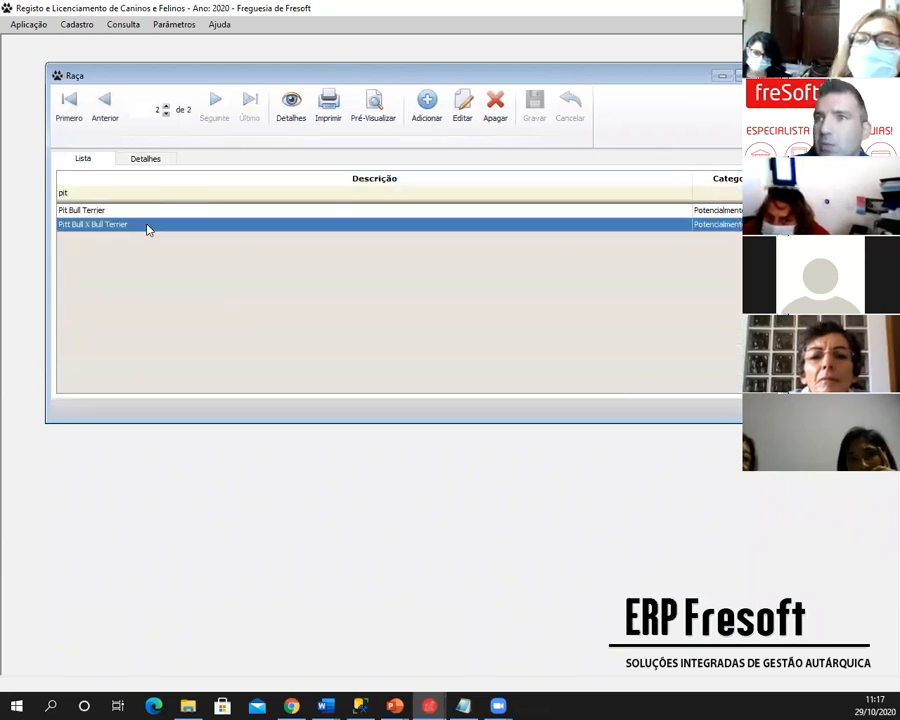
pyautogui.click(464, 108)
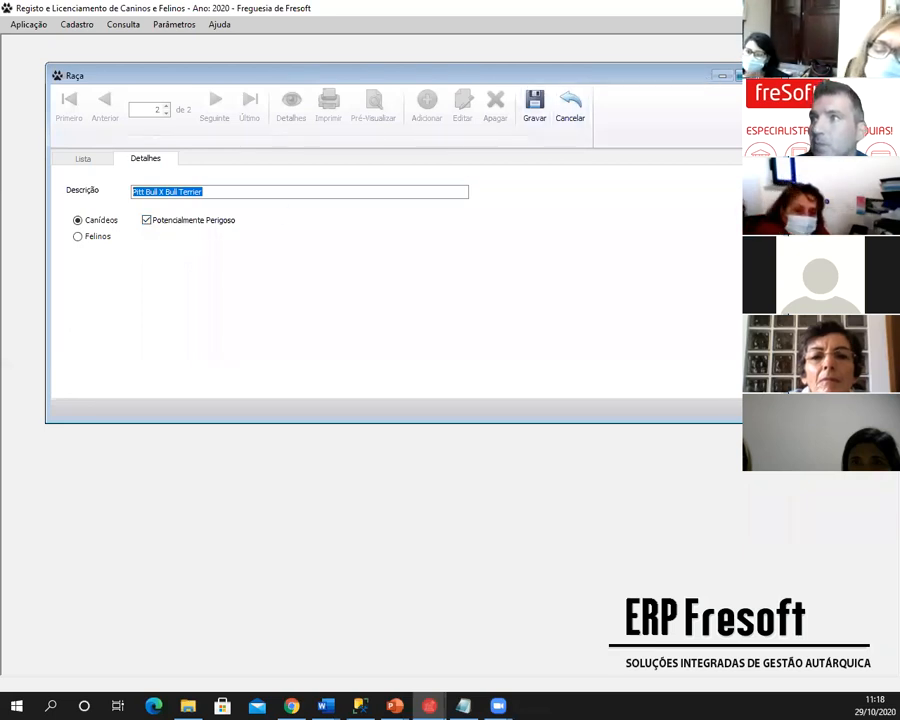
pyautogui.click(767, 76)
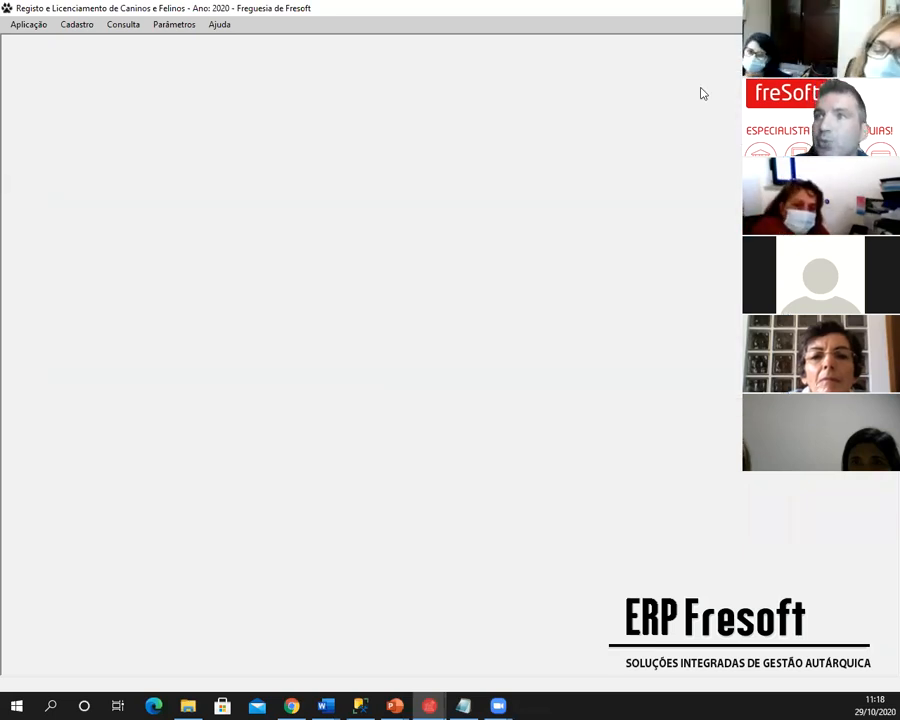
# - Open the Taxas fees table from the parameter tables
pyautogui.click(176, 25)
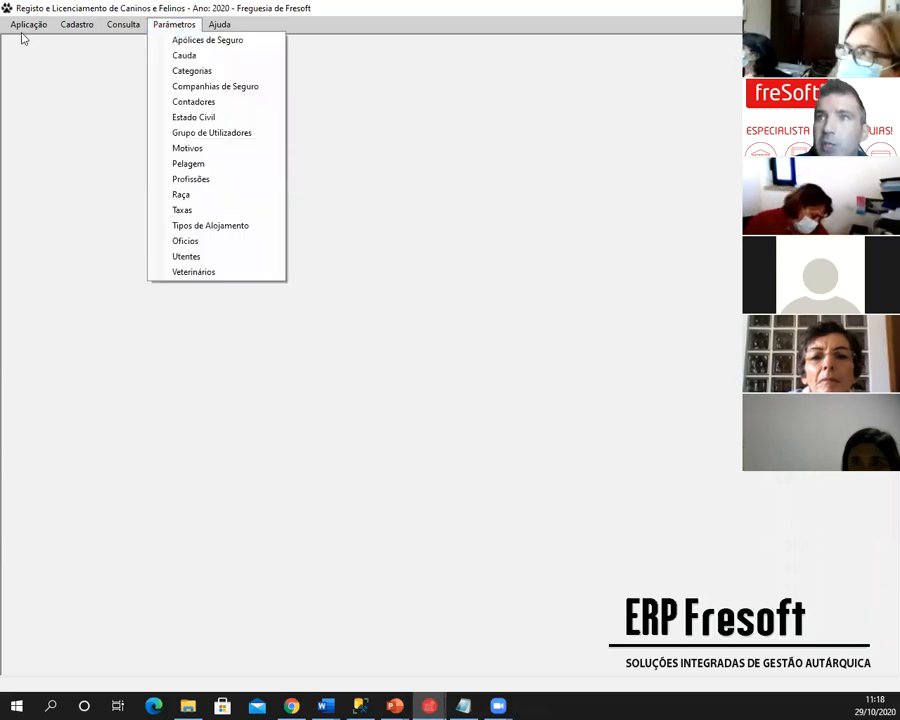
pyautogui.moveTo(25, 31)
pyautogui.moveTo(186, 32)
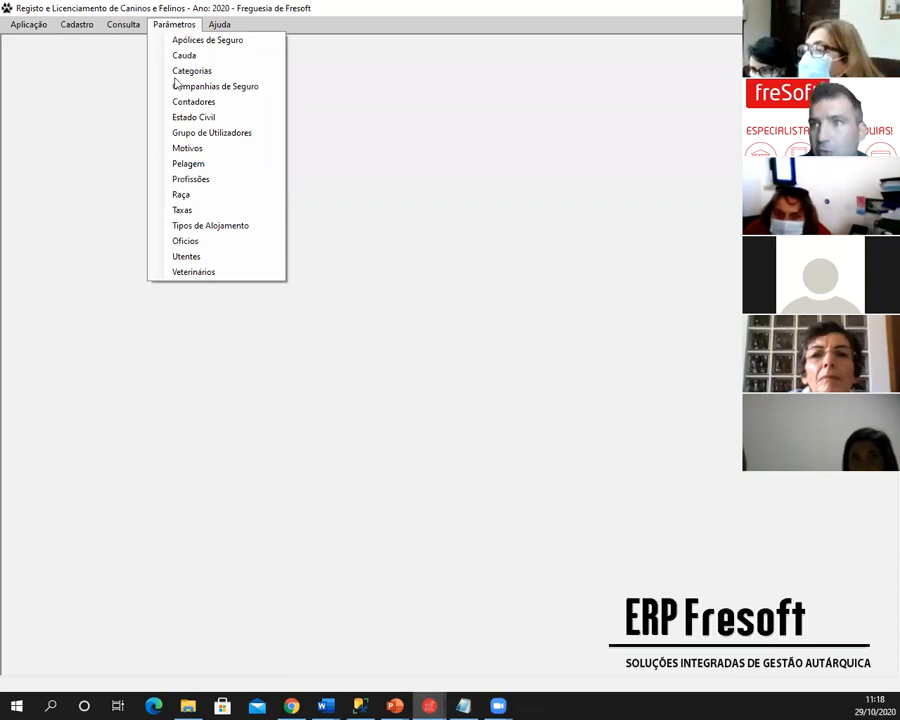
pyautogui.click(172, 211)
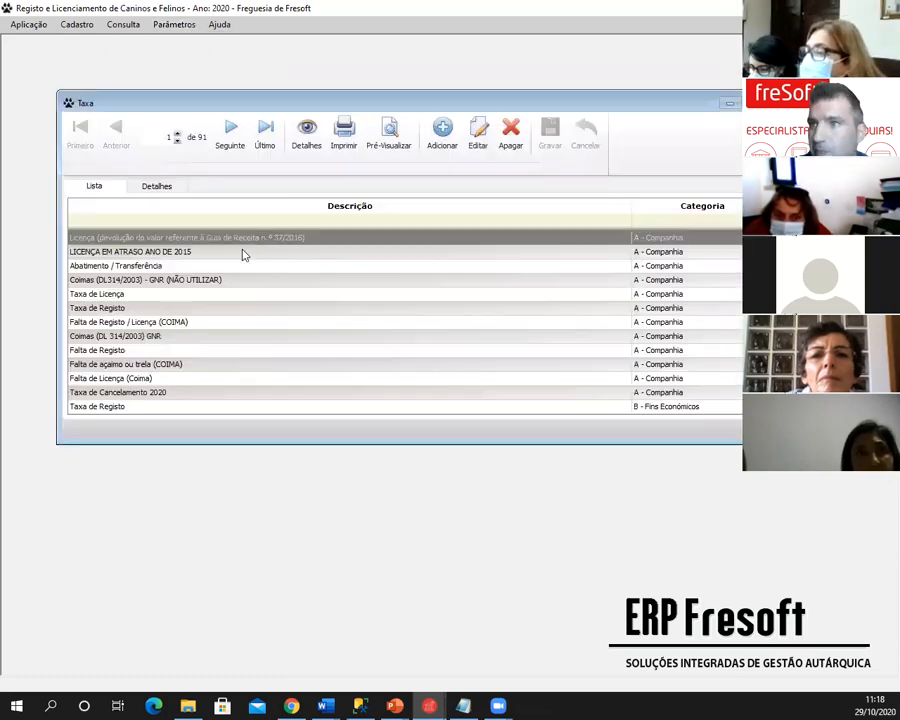
# - Change the refund licence tax's Valor Cão and Valor Cadela to 10 and save
pyautogui.click(486, 143)
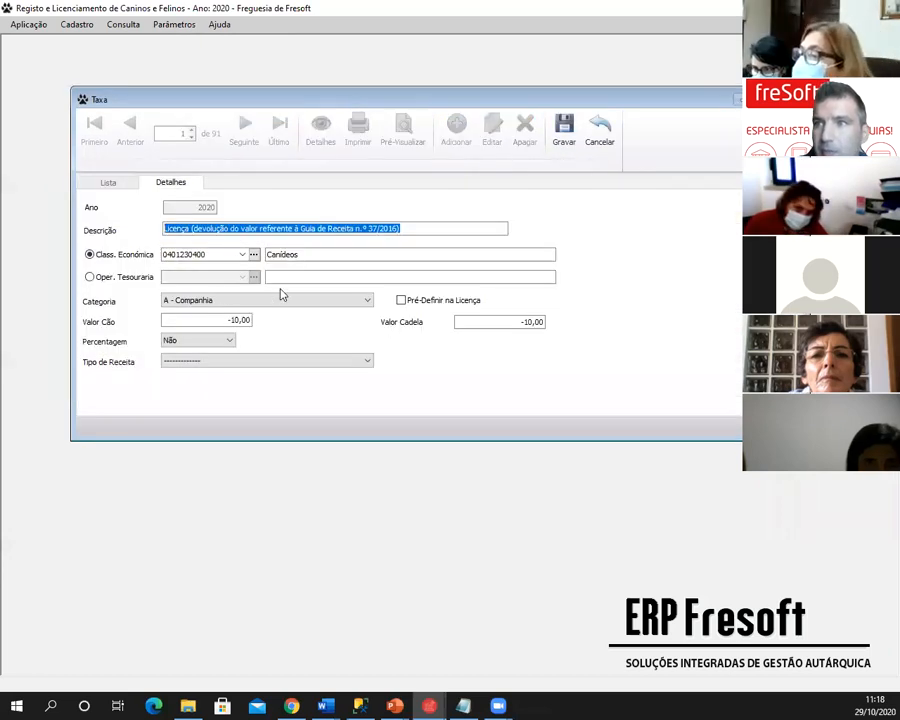
pyautogui.click(221, 322)
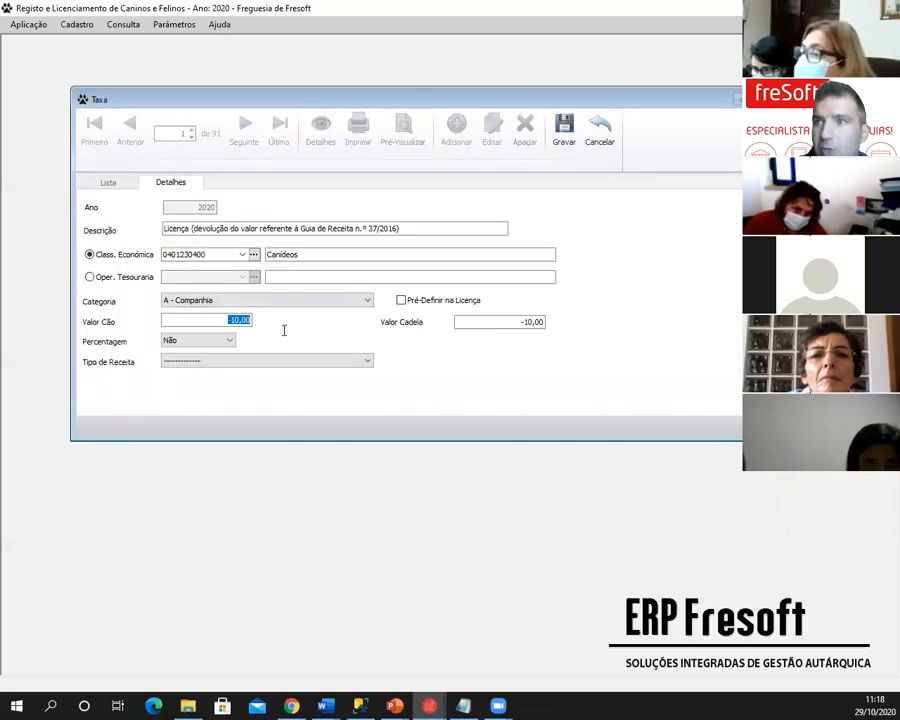
pyautogui.click(485, 321)
pyautogui.write('10')
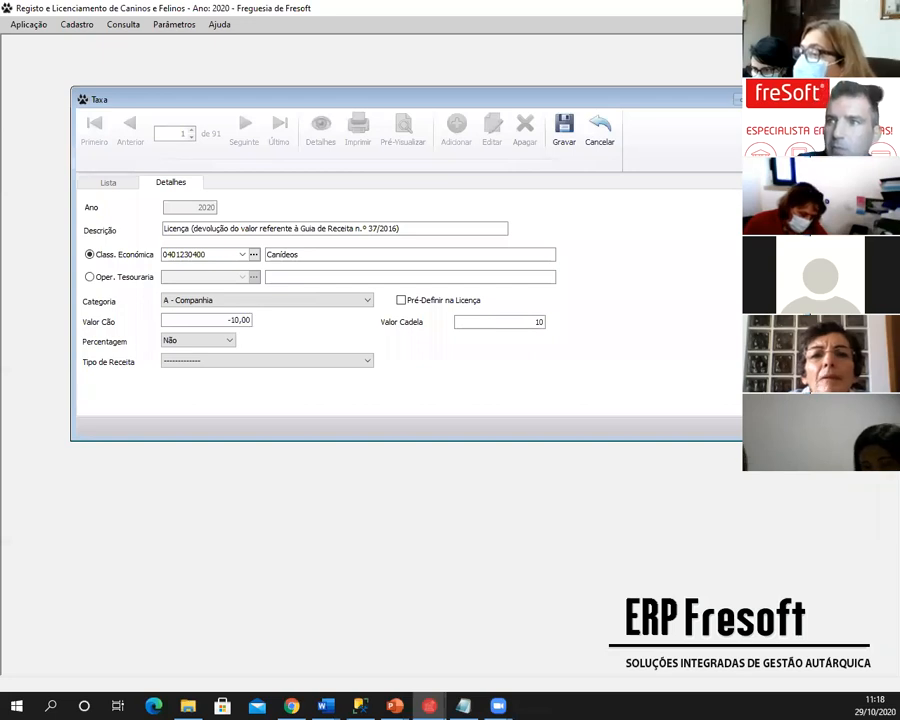
pyautogui.click(225, 321)
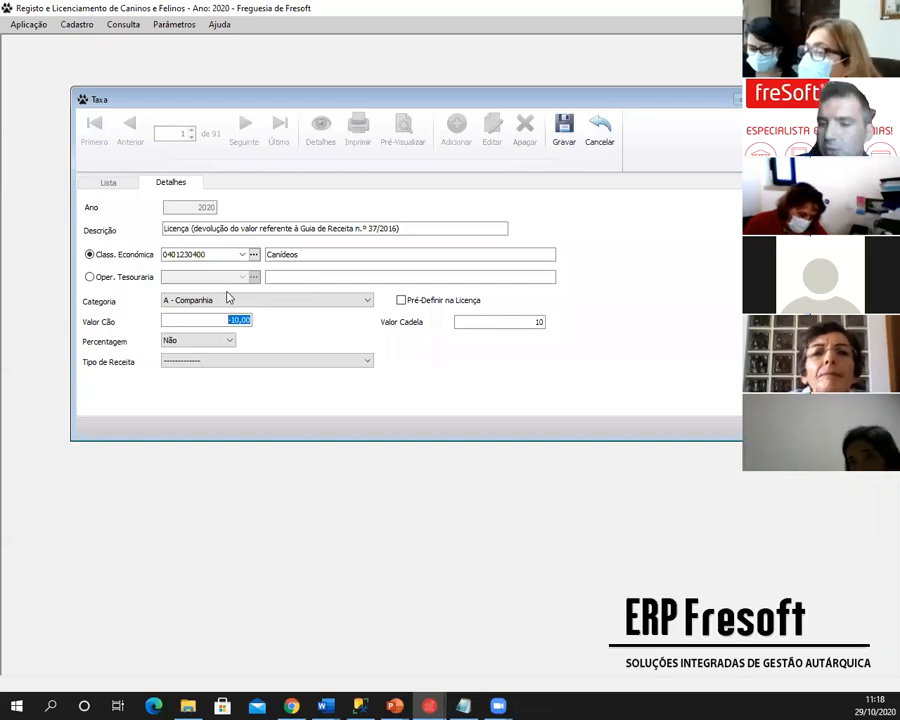
pyautogui.write('10')
pyautogui.click(556, 142)
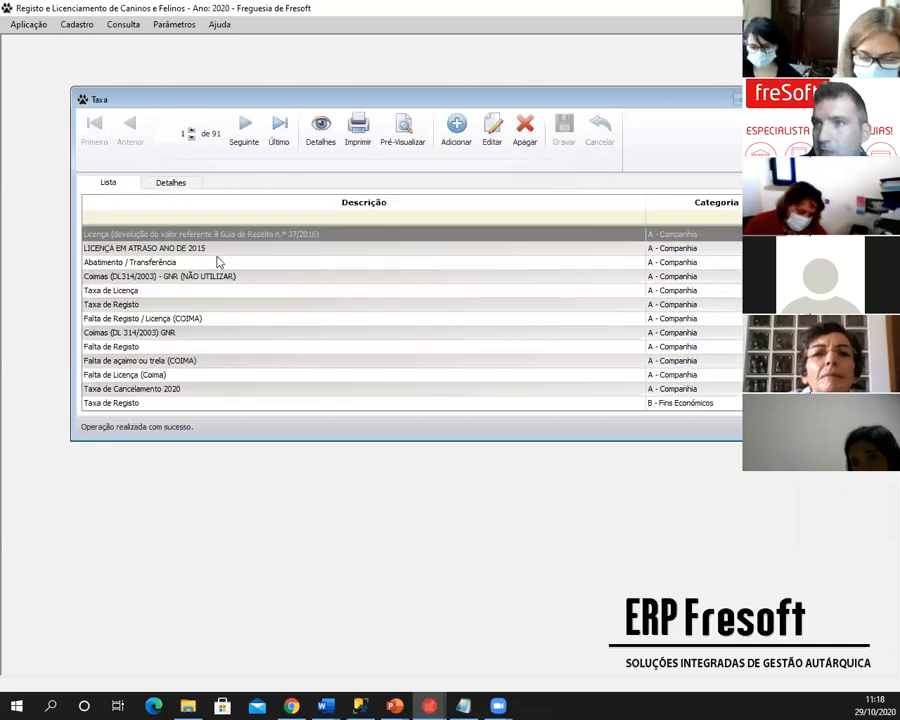
pyautogui.click(216, 249)
pyautogui.click(204, 263)
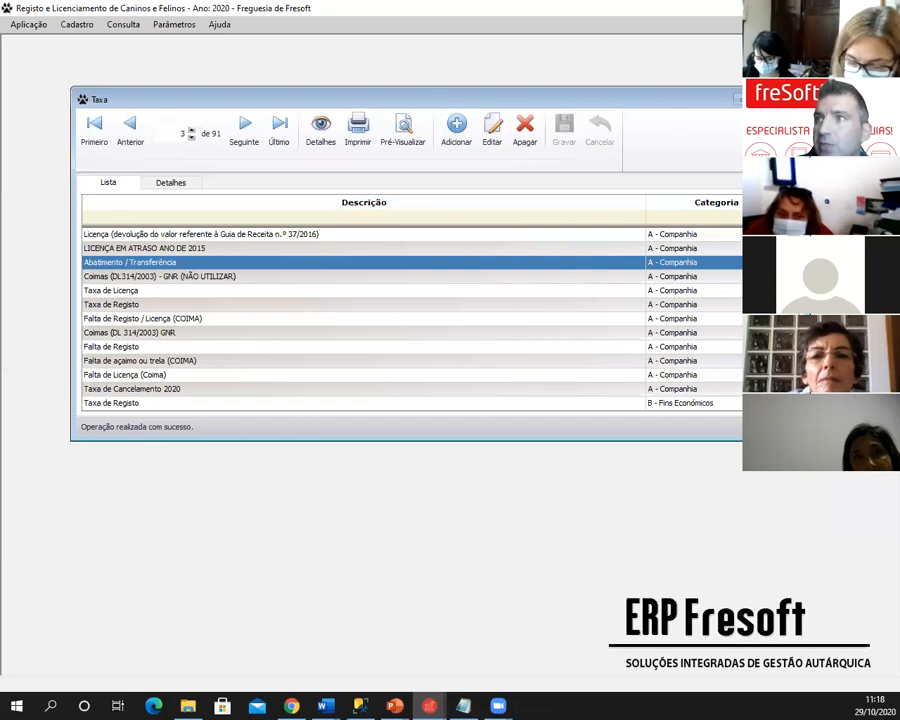
# - Close and reopen the Taxas table, browsing to the Coimas (DL314/2003) - GNR tax
pyautogui.click(711, 97)
pyautogui.click(174, 24)
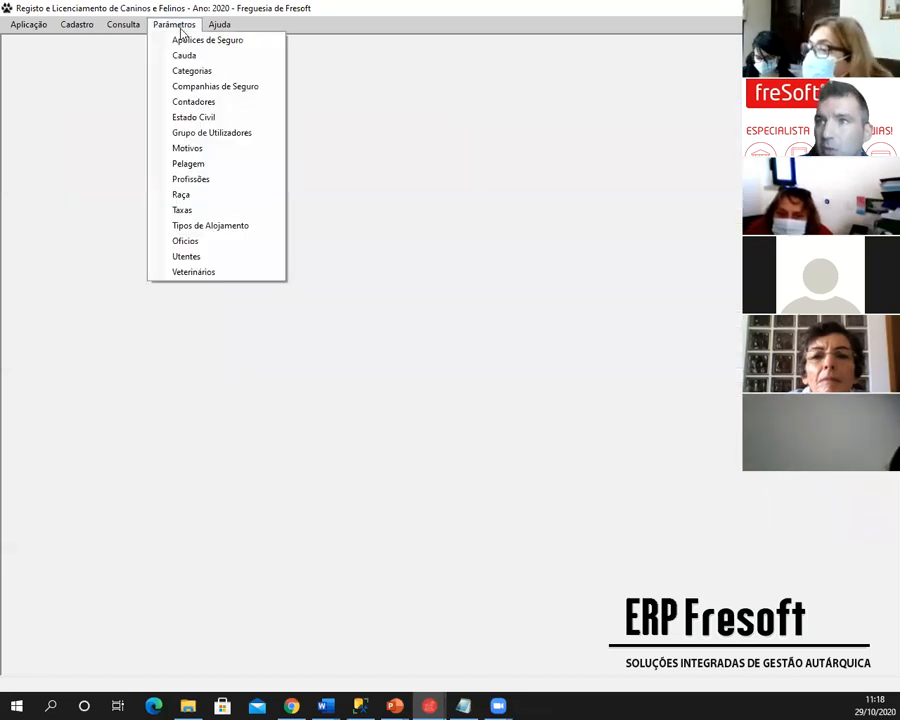
pyautogui.click(182, 211)
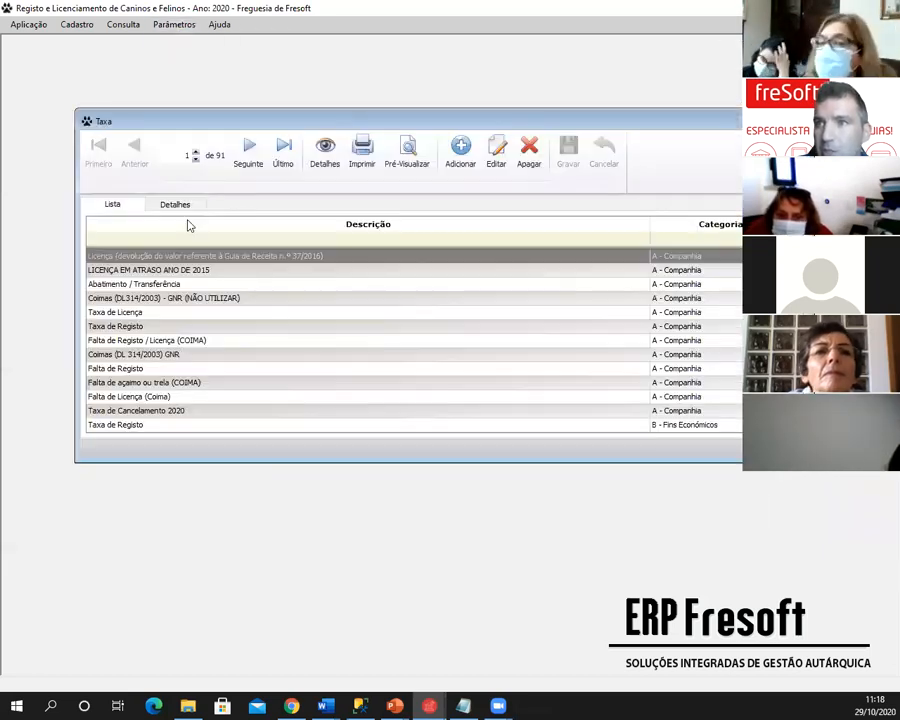
pyautogui.click(181, 297)
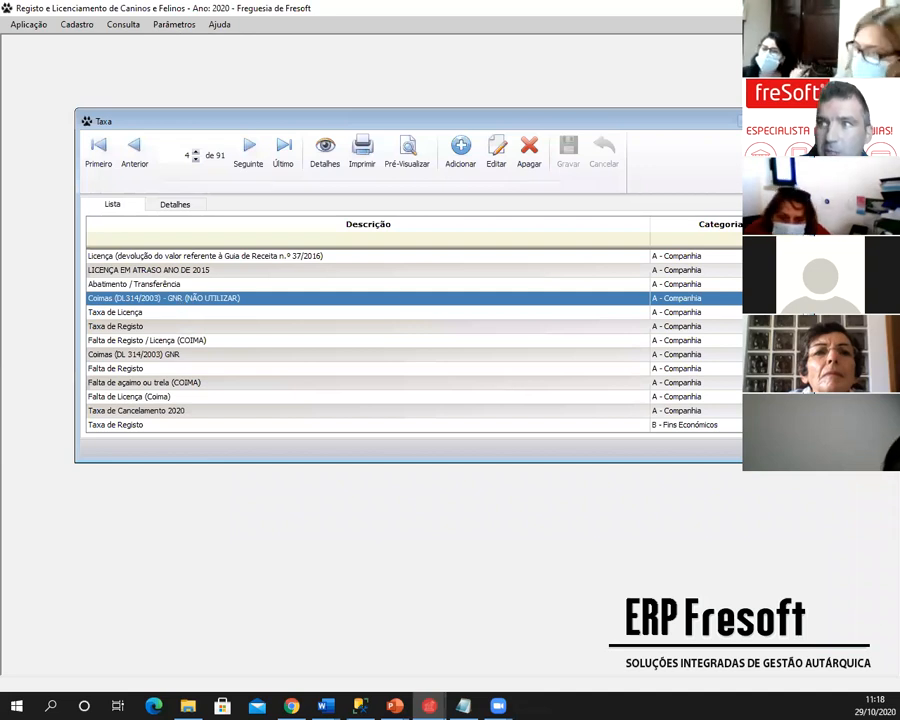
pyautogui.scroll(-5, 413, 340)
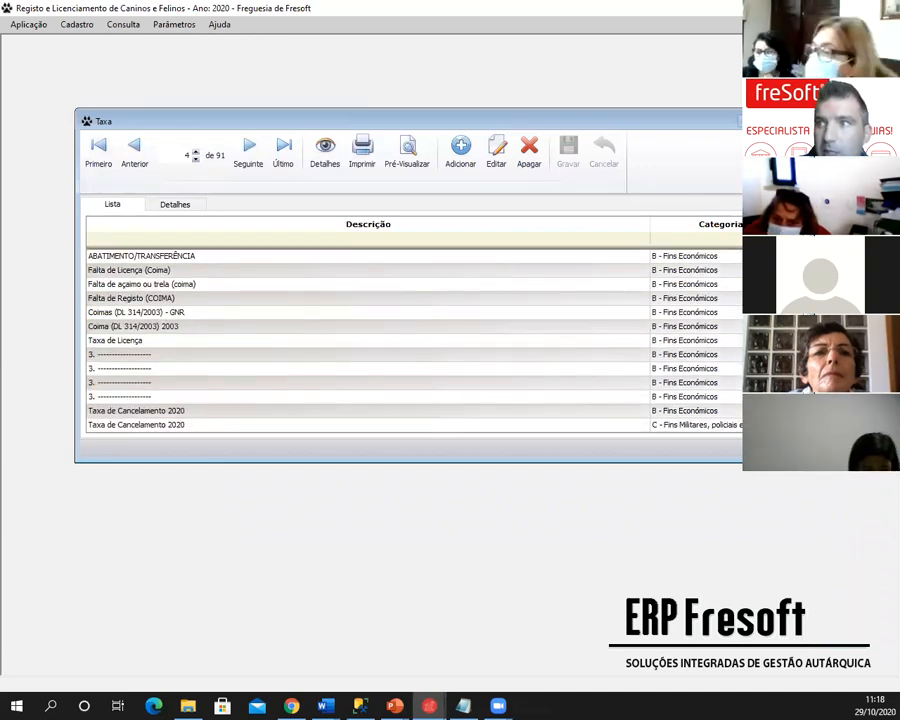
pyautogui.scroll(-15, 413, 340)
pyautogui.scroll(18, 413, 340)
# - Reopen the refund licence tax for editing, leave it unchanged, and close the Taxa window
pyautogui.click(650, 257)
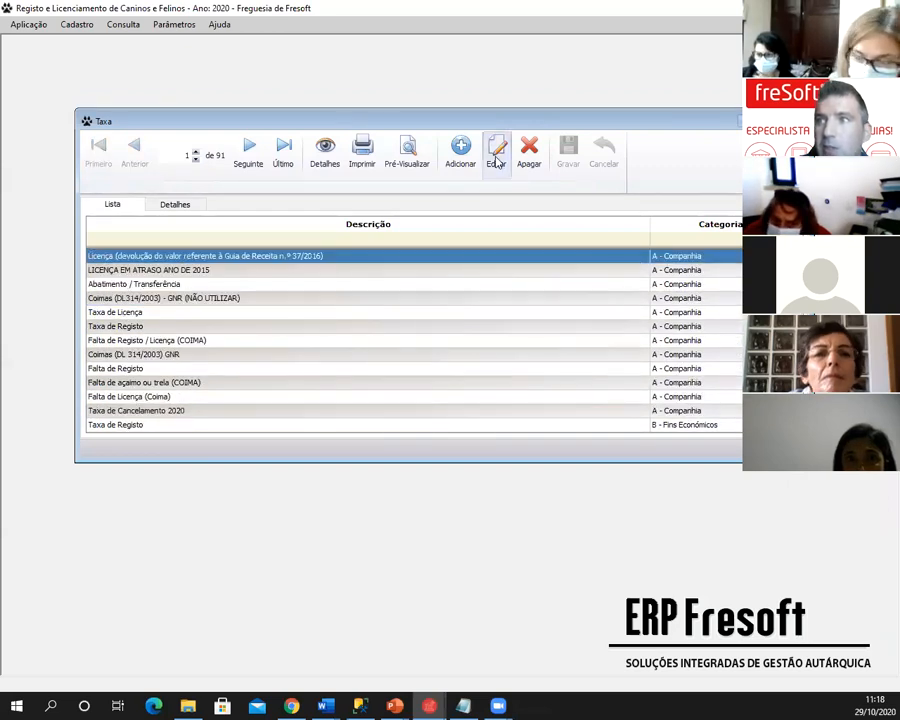
pyautogui.click(496, 158)
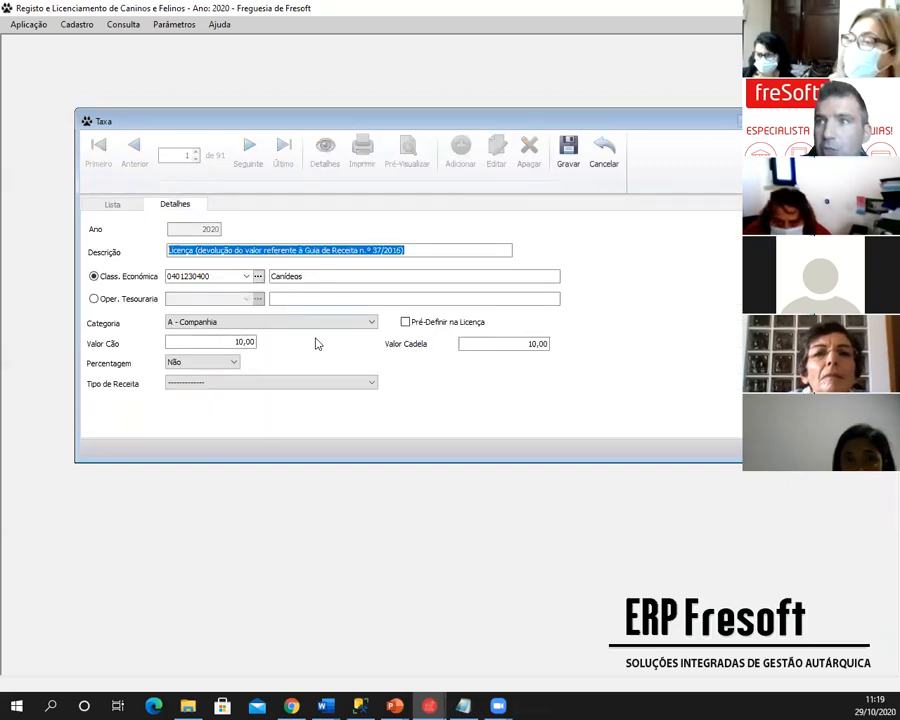
pyautogui.click(600, 152)
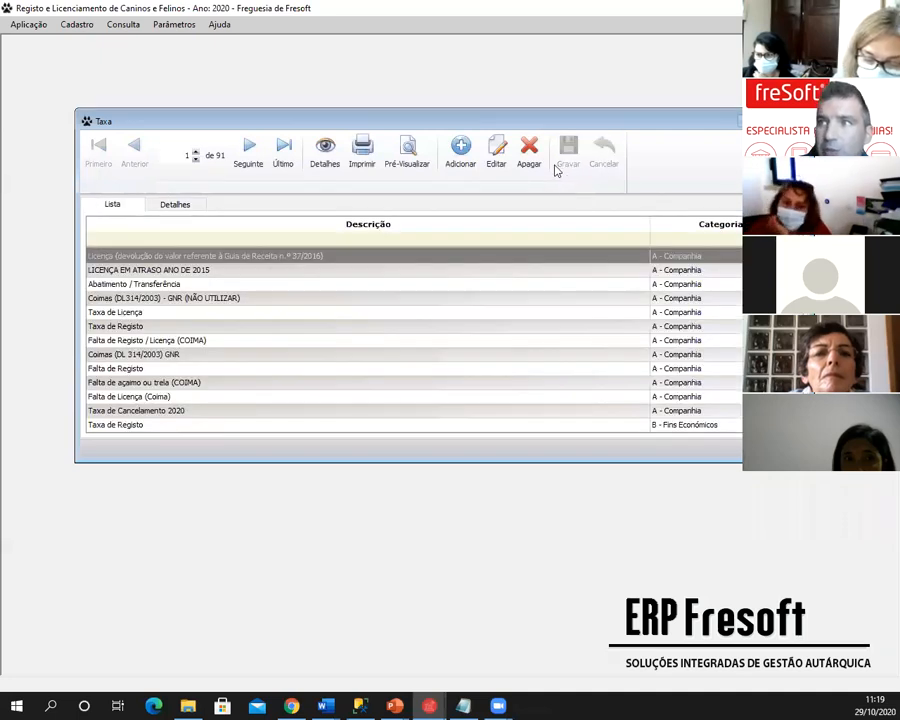
pyautogui.moveTo(641, 127); pyautogui.dragTo(633, 107)
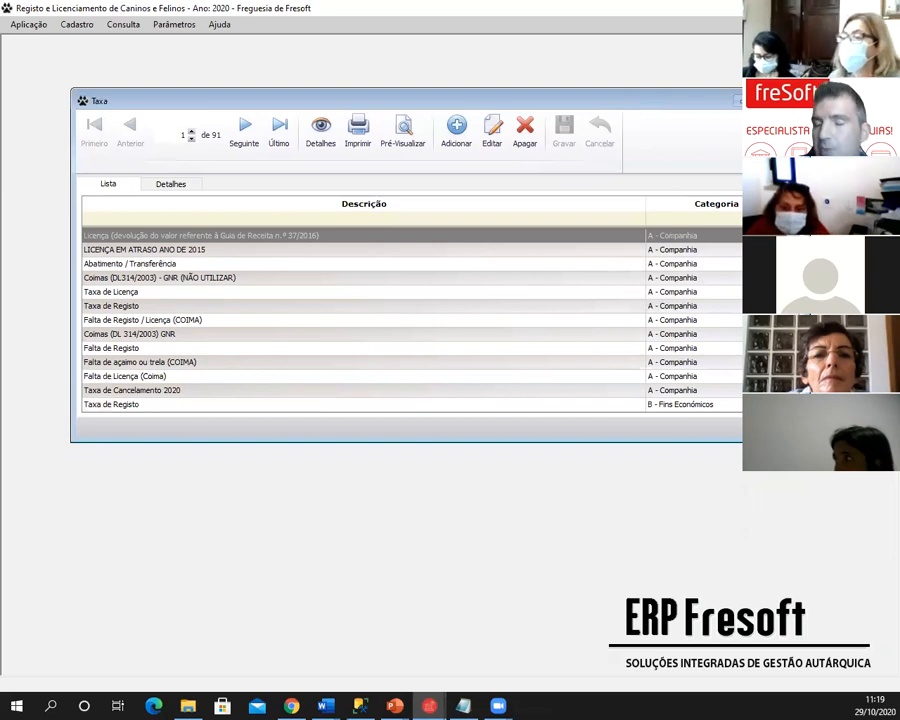
pyautogui.click(782, 101)
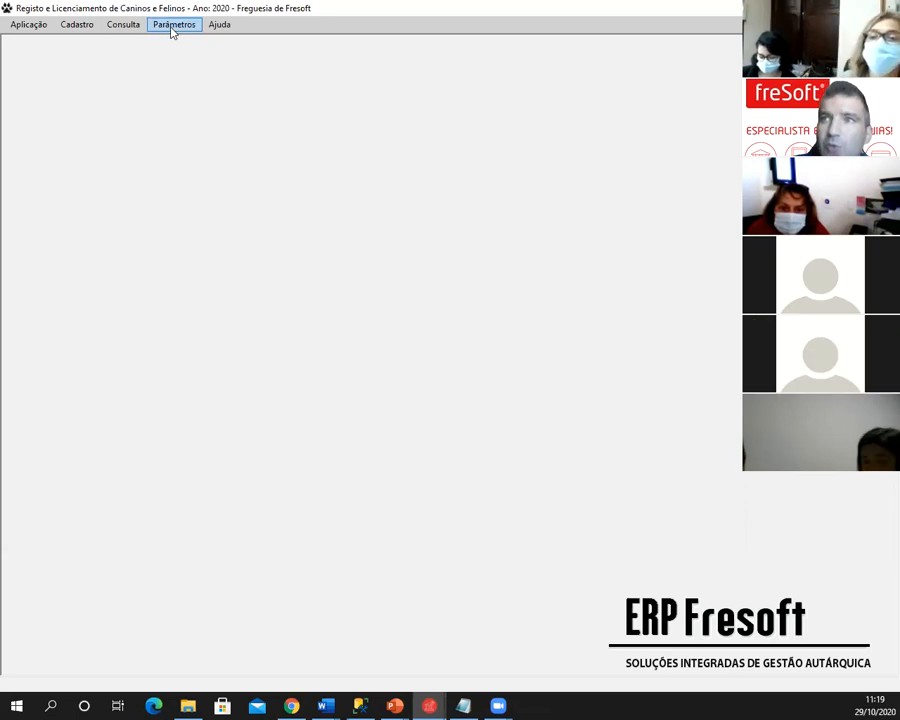
pyautogui.click(30, 25)
pyautogui.click(32, 38)
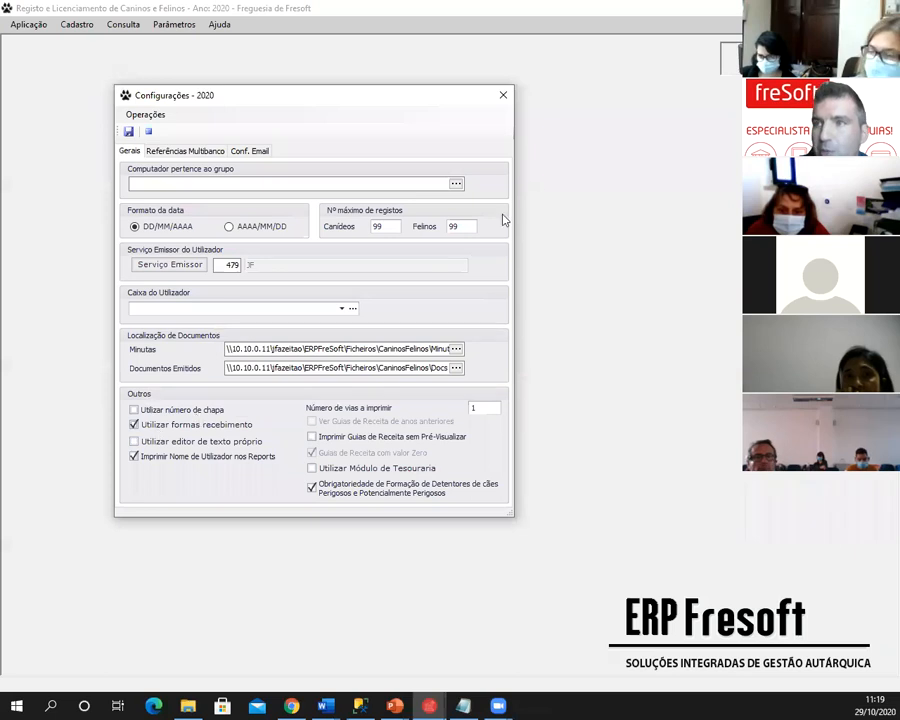
pyautogui.click(505, 96)
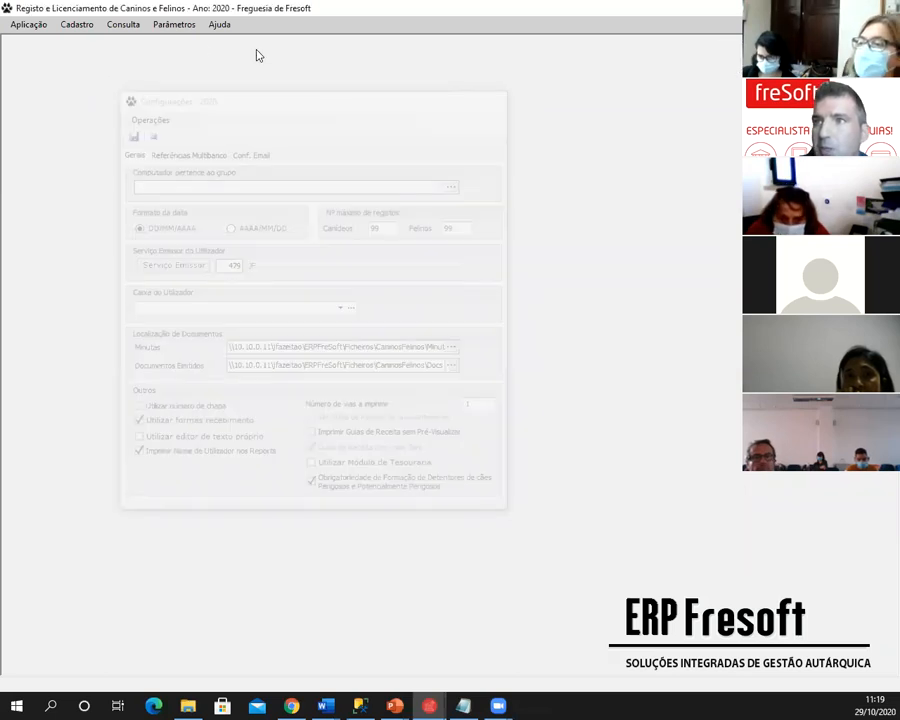
# - Start Aplicação > Abertura do Ano with new year 2021 based on 2020
pyautogui.click(168, 25)
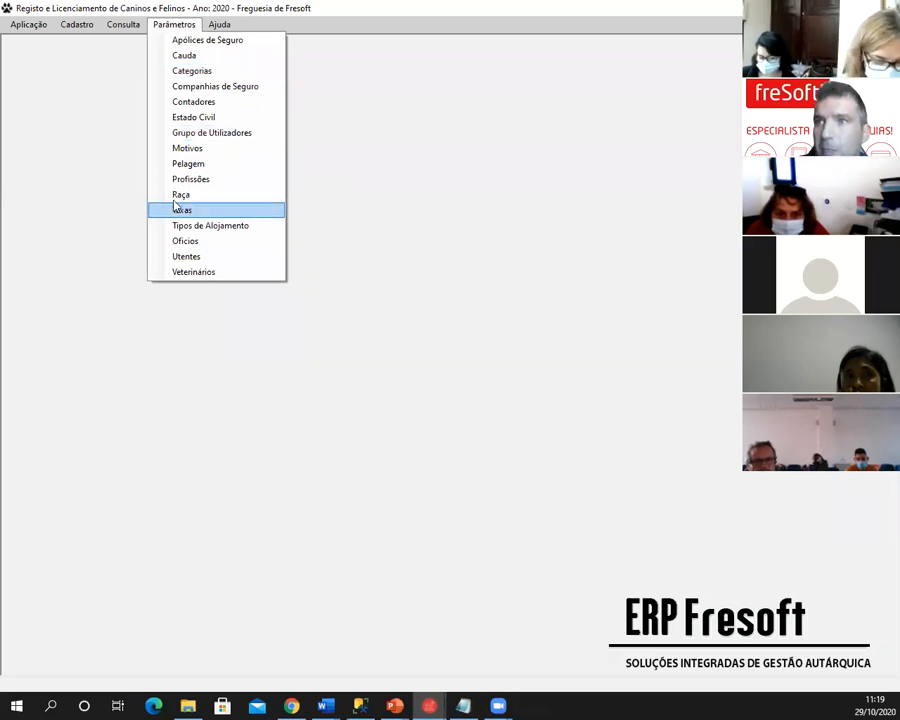
pyautogui.click(54, 87)
pyautogui.click(28, 26)
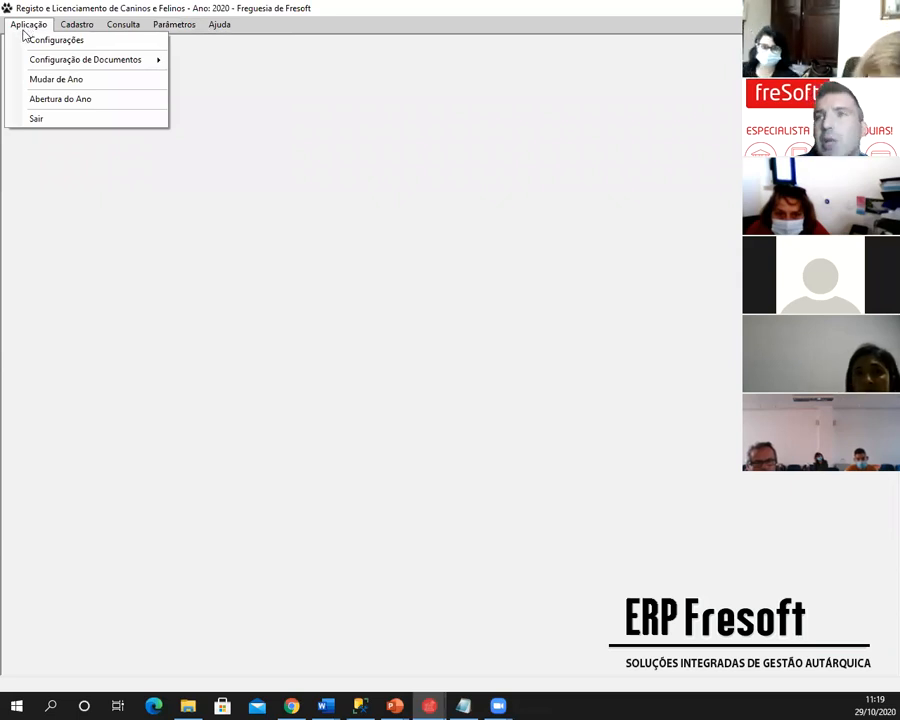
pyautogui.click(57, 100)
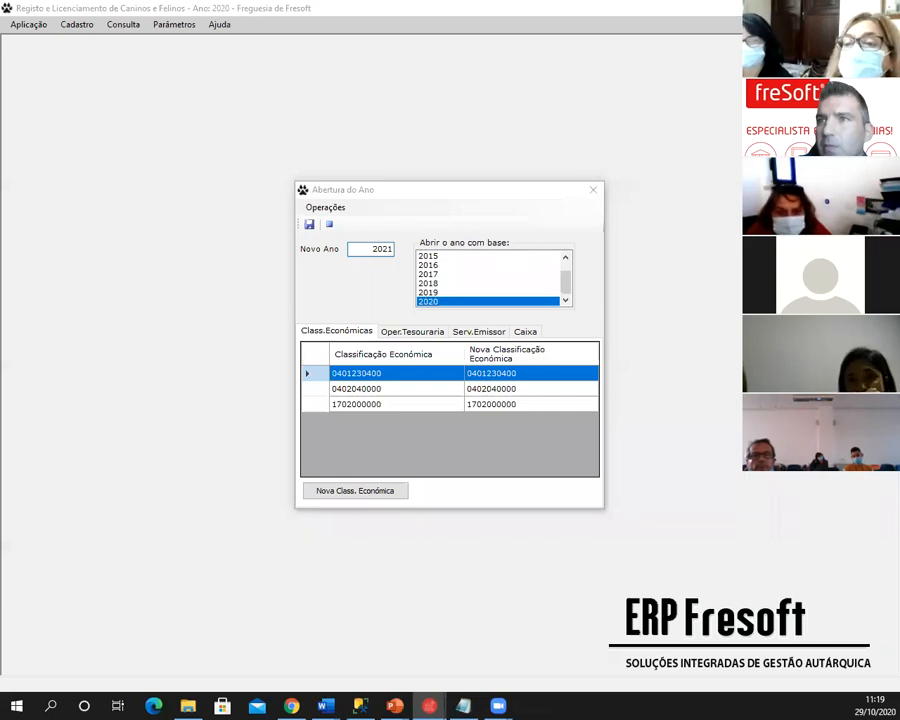
pyautogui.click(170, 95)
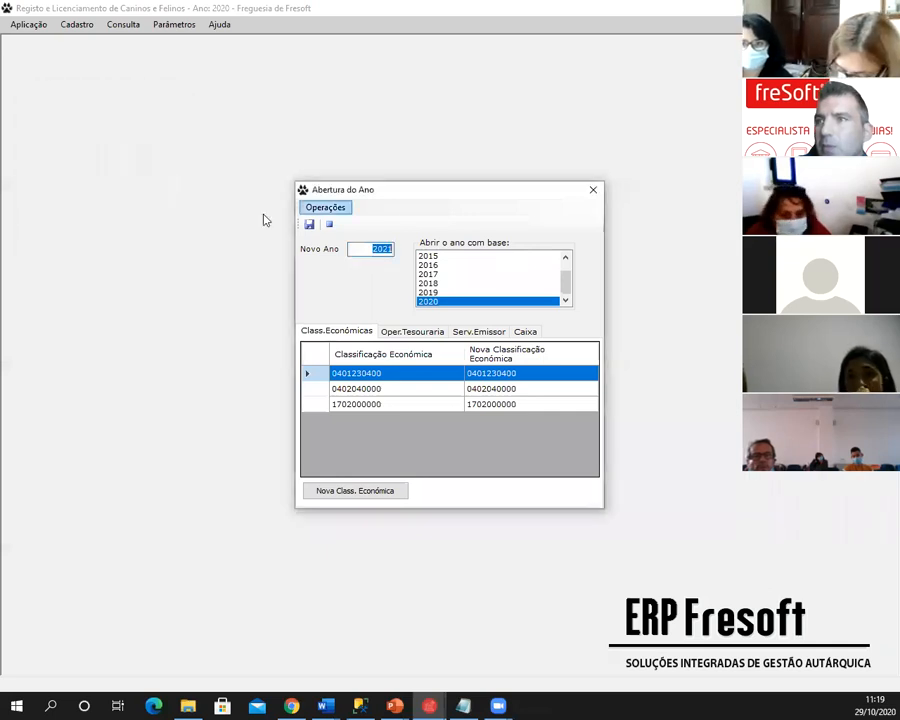
pyautogui.click(364, 250)
pyautogui.moveTo(364, 250); pyautogui.dragTo(402, 249)
pyautogui.click(434, 303)
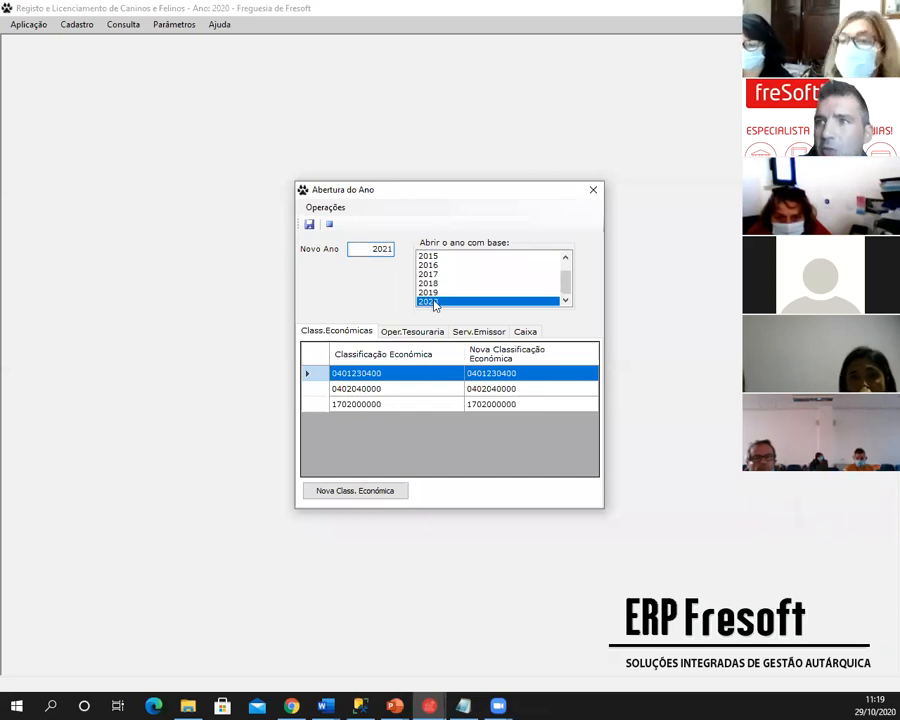
# - Review the treasury operations, issuing service and economic classifications to carry over, then save year 2021
pyautogui.click(410, 330)
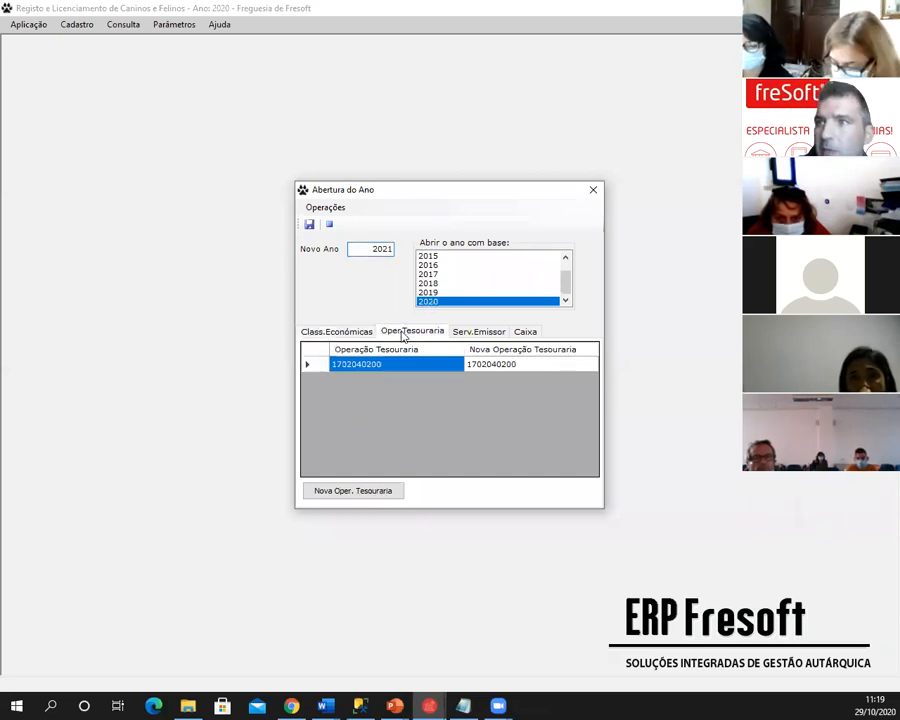
pyautogui.click(462, 335)
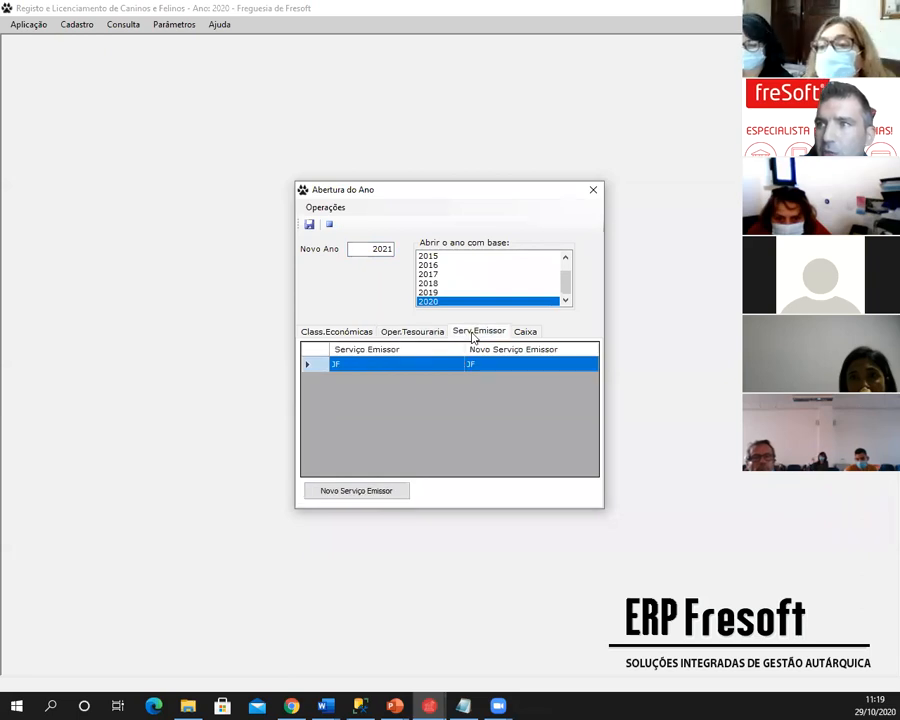
pyautogui.click(422, 336)
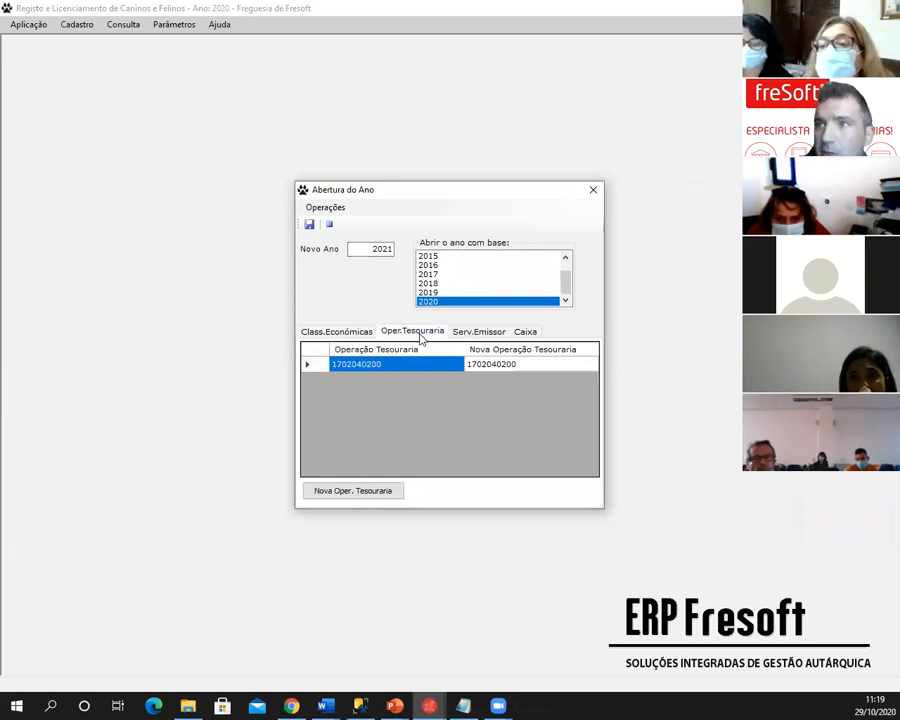
pyautogui.click(322, 336)
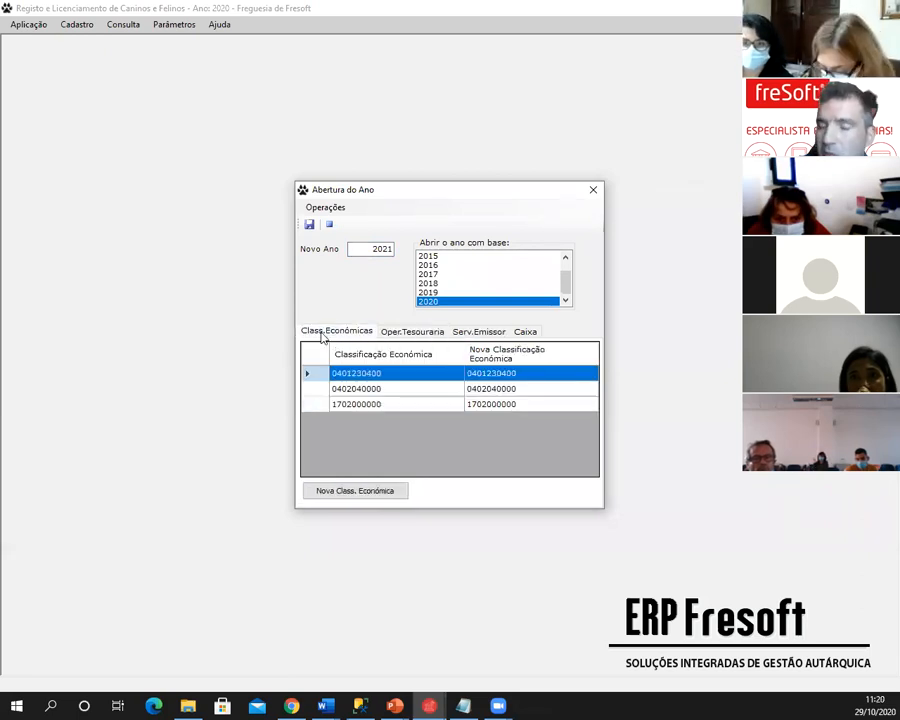
pyautogui.click(518, 389)
pyautogui.click(513, 404)
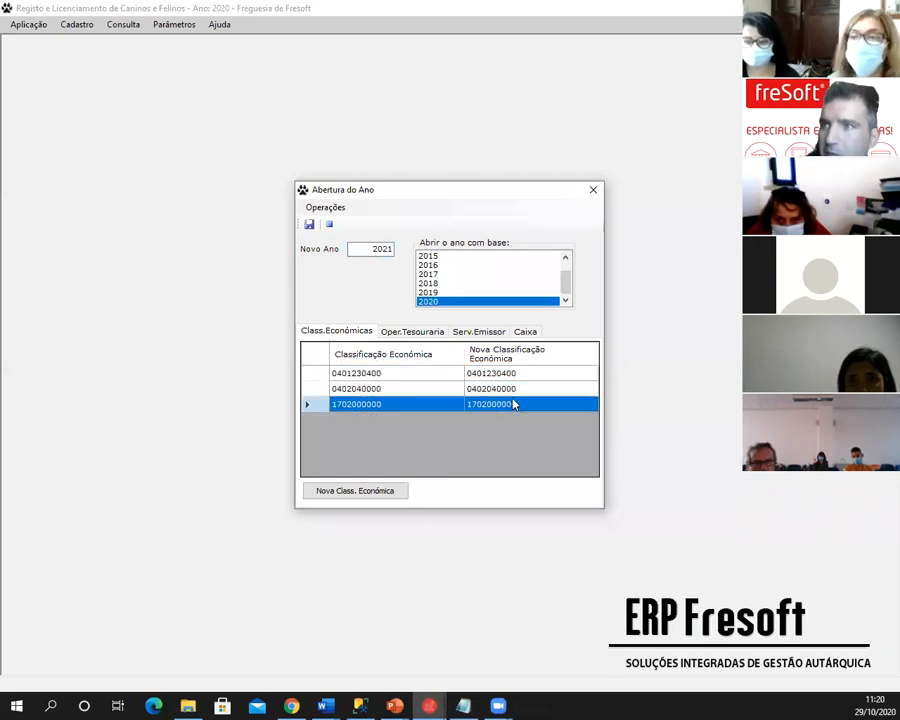
pyautogui.click(404, 373)
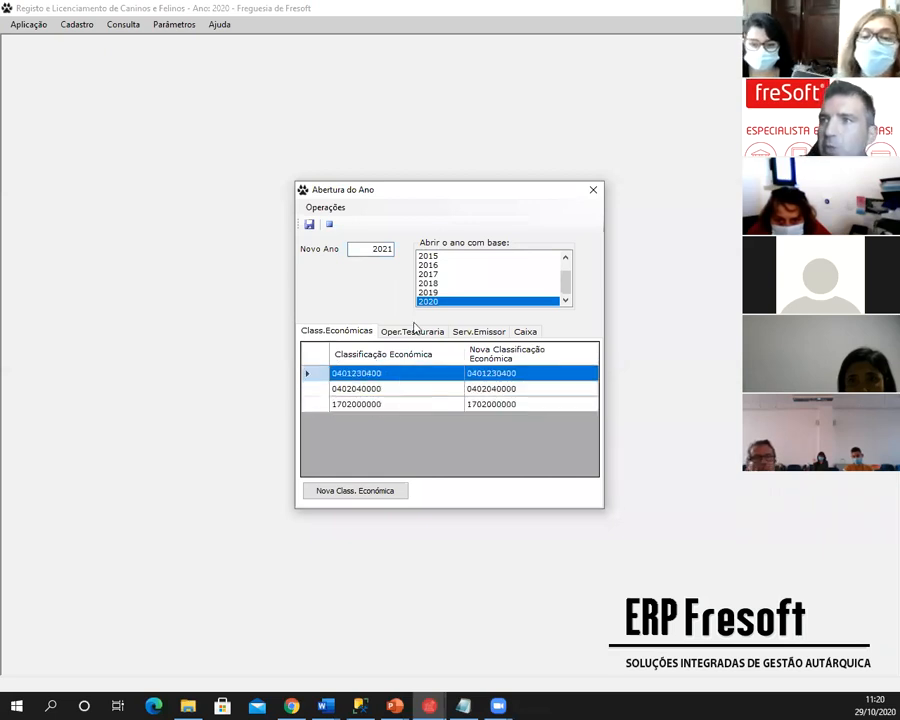
pyautogui.doubleClick(379, 248)
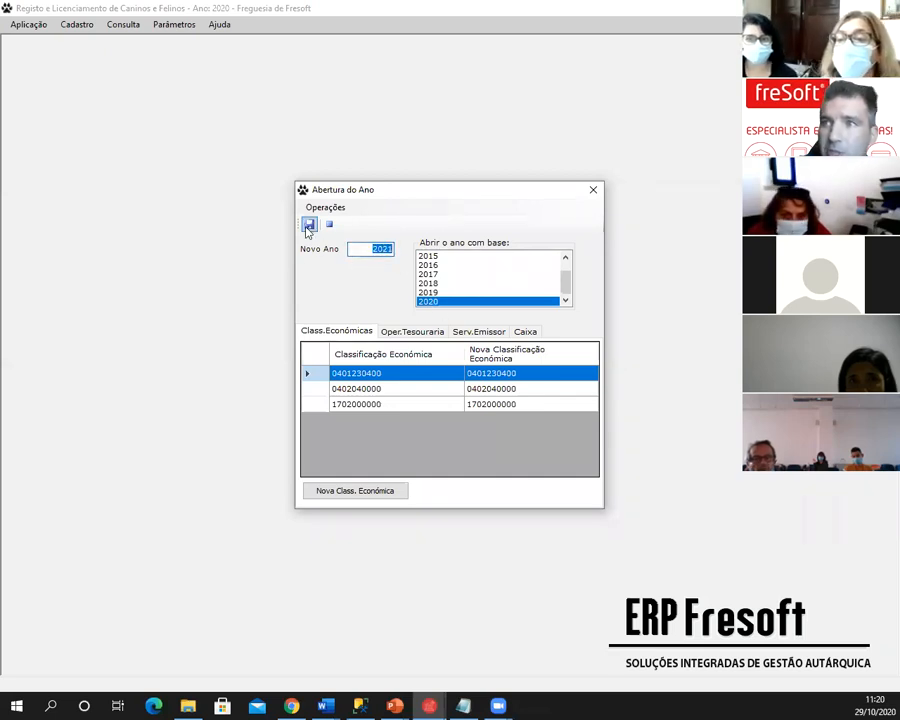
pyautogui.click(309, 225)
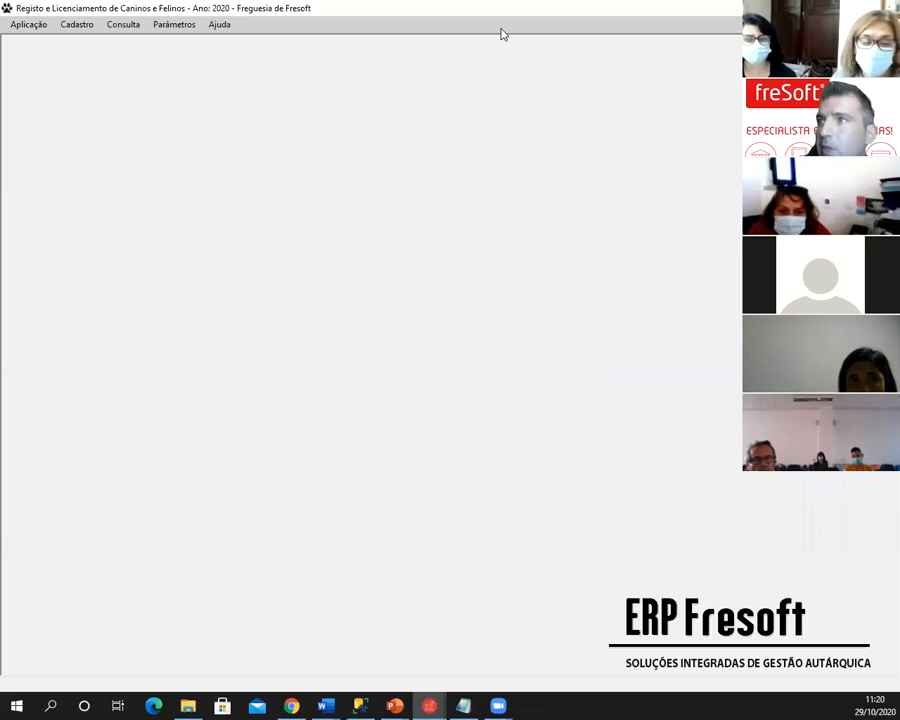
# - Leave the PowerPoint slides and bring the licensing program back, maximized, with working year 2021
pyautogui.click(819, 8)
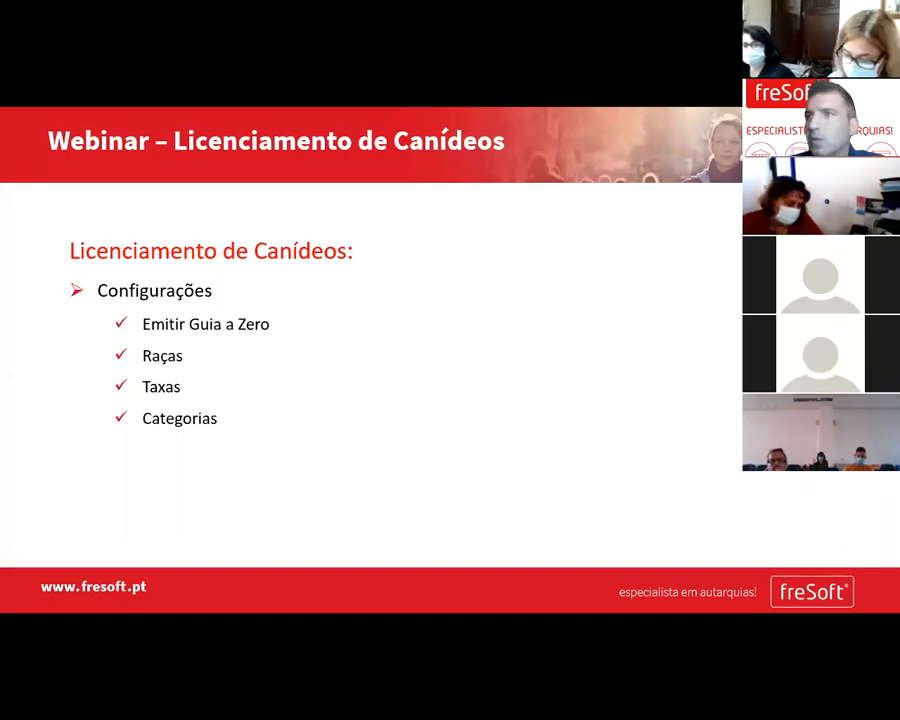
pyautogui.hotkey('alt', 'Tab')
pyautogui.doubleClick(404, 58)
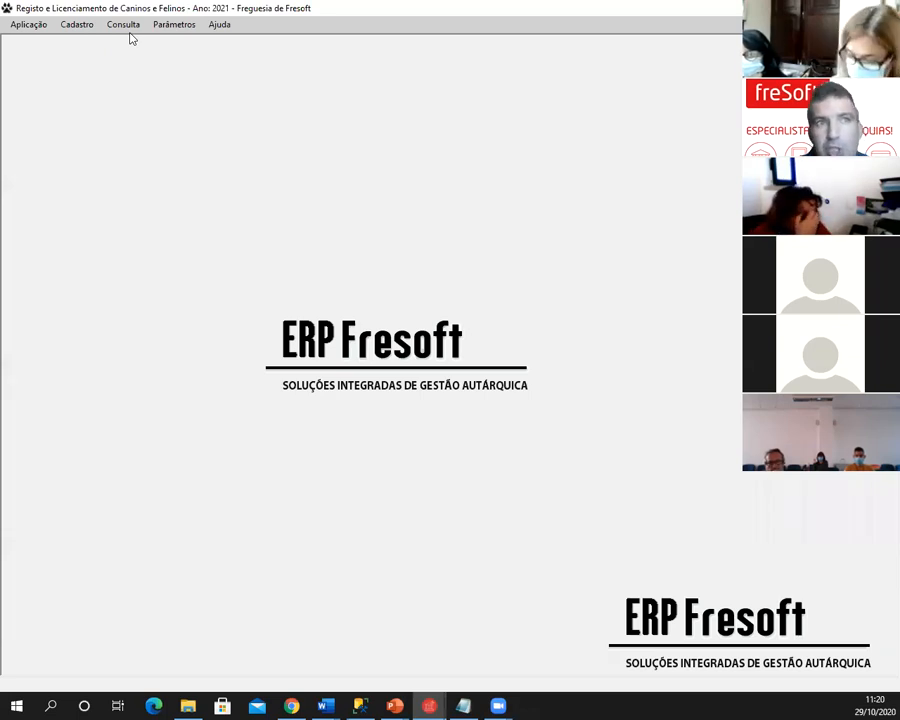
pyautogui.click(30, 28)
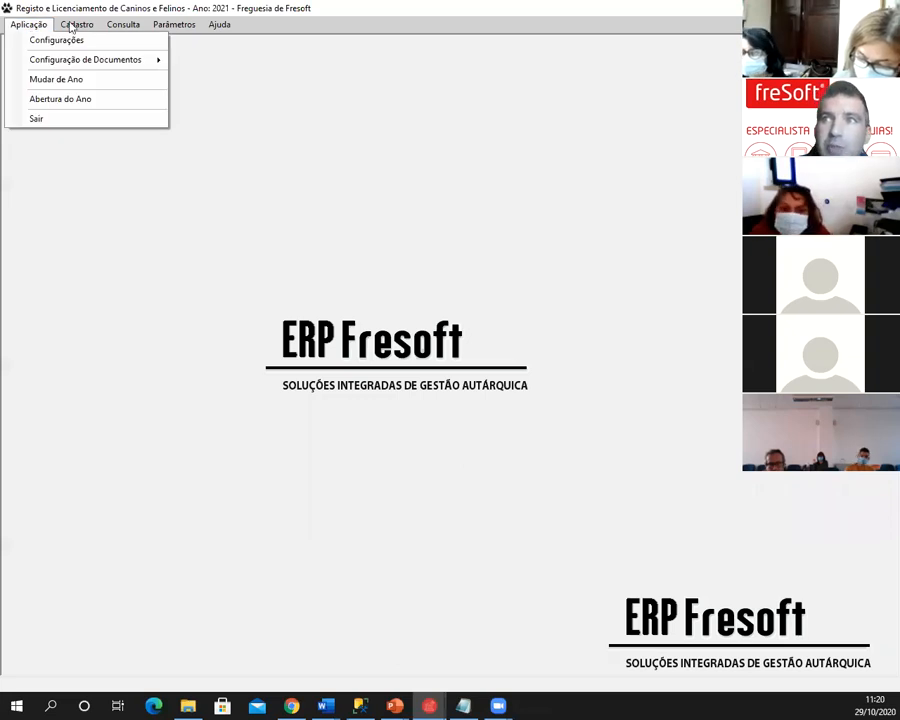
pyautogui.moveTo(74, 25)
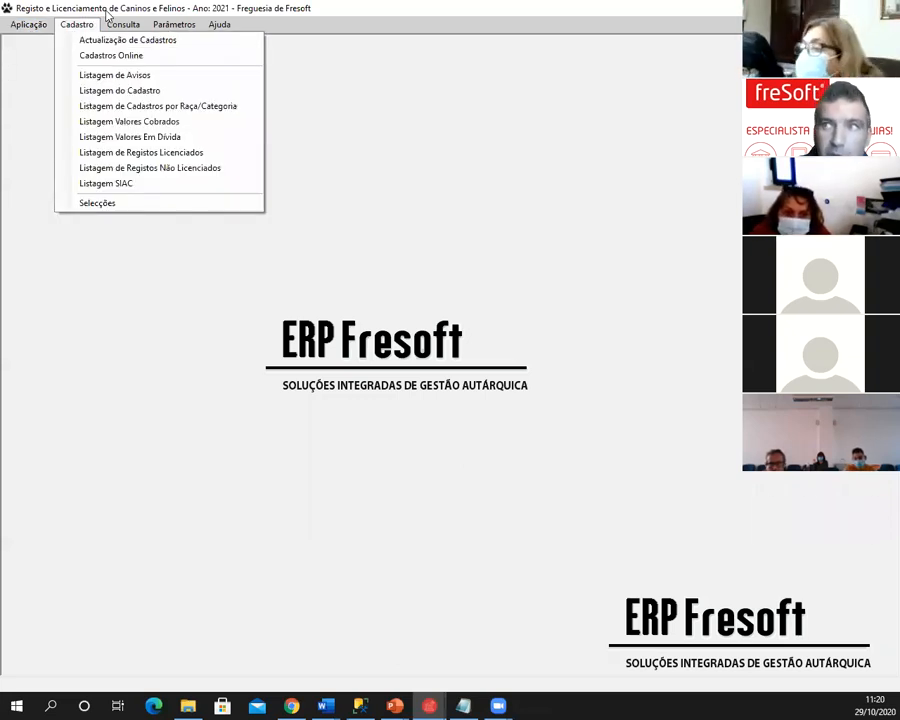
pyautogui.moveTo(30, 25)
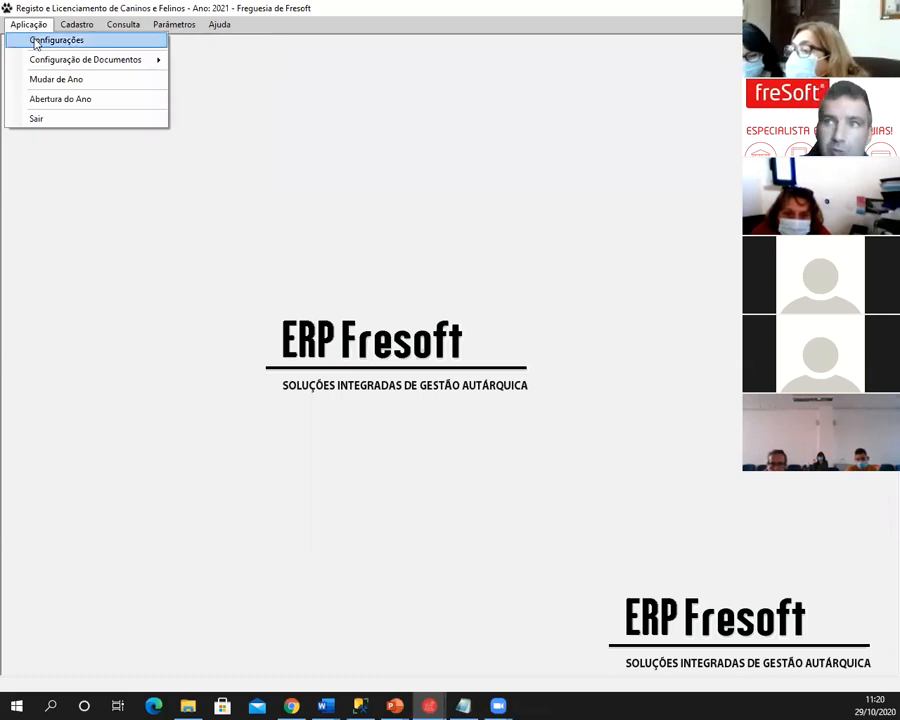
pyautogui.click(35, 43)
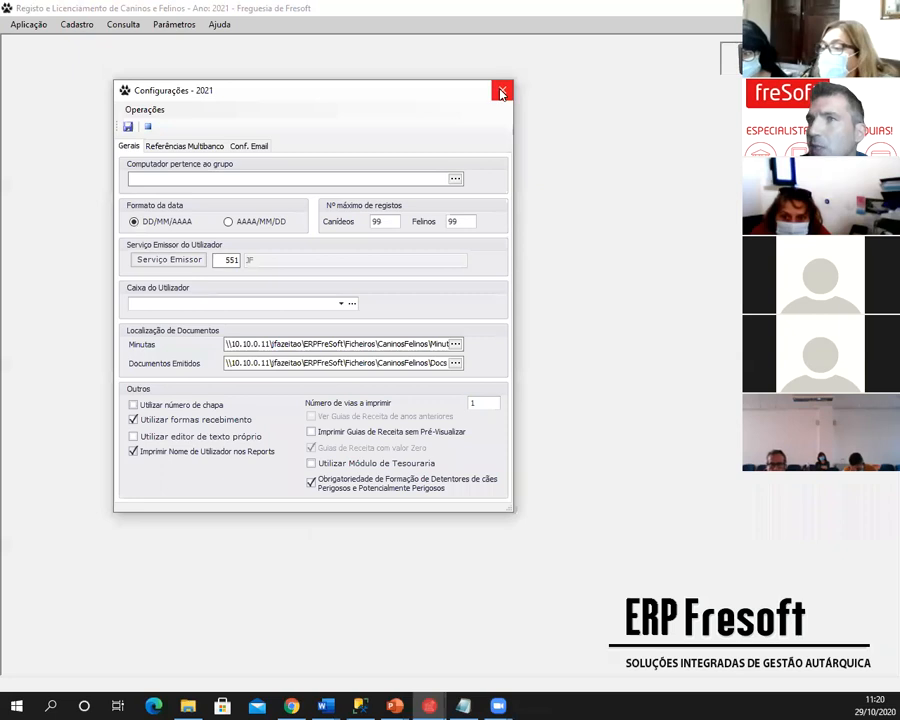
pyautogui.click(500, 88)
pyautogui.click(30, 26)
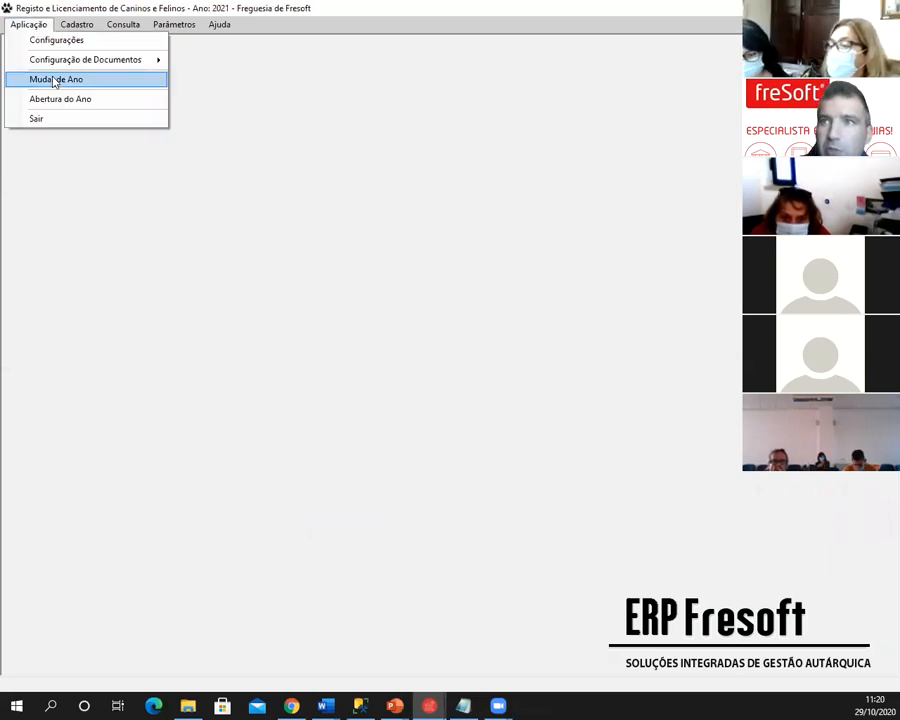
pyautogui.click(54, 80)
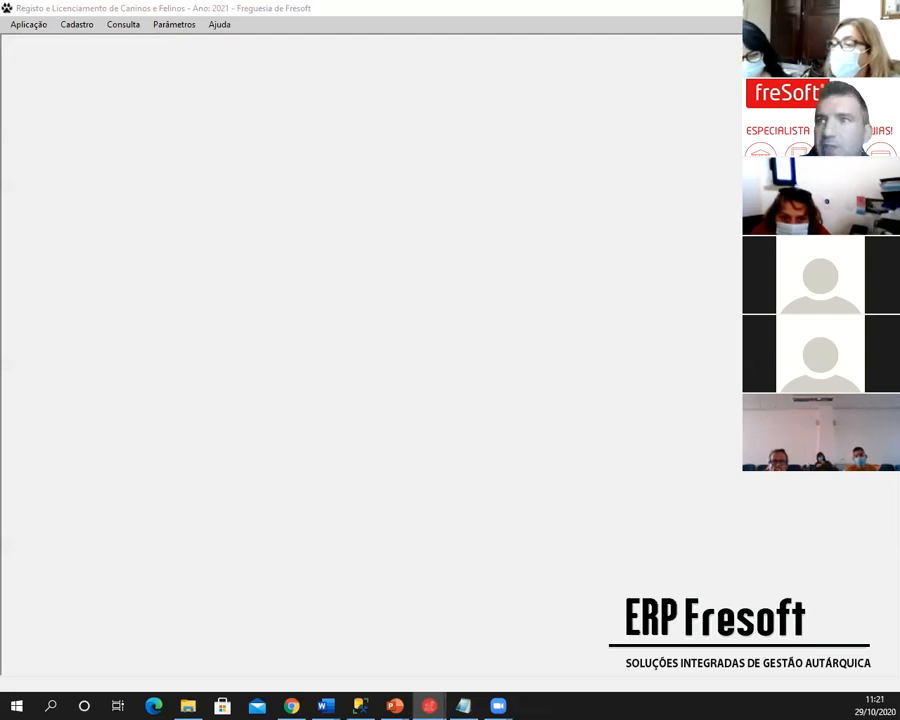
pyautogui.click(372, 177)
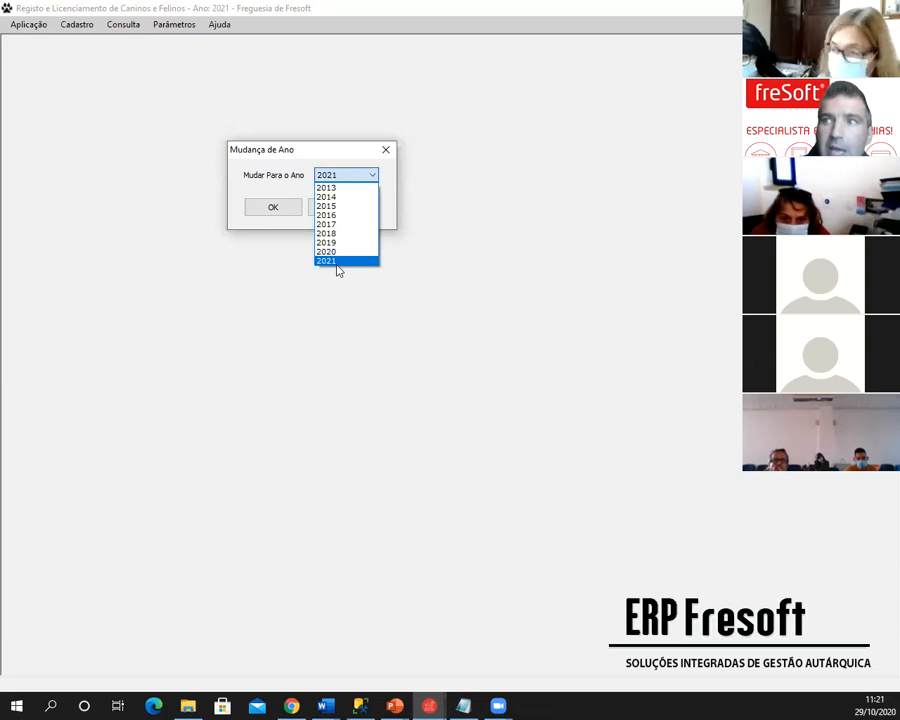
pyautogui.click(336, 262)
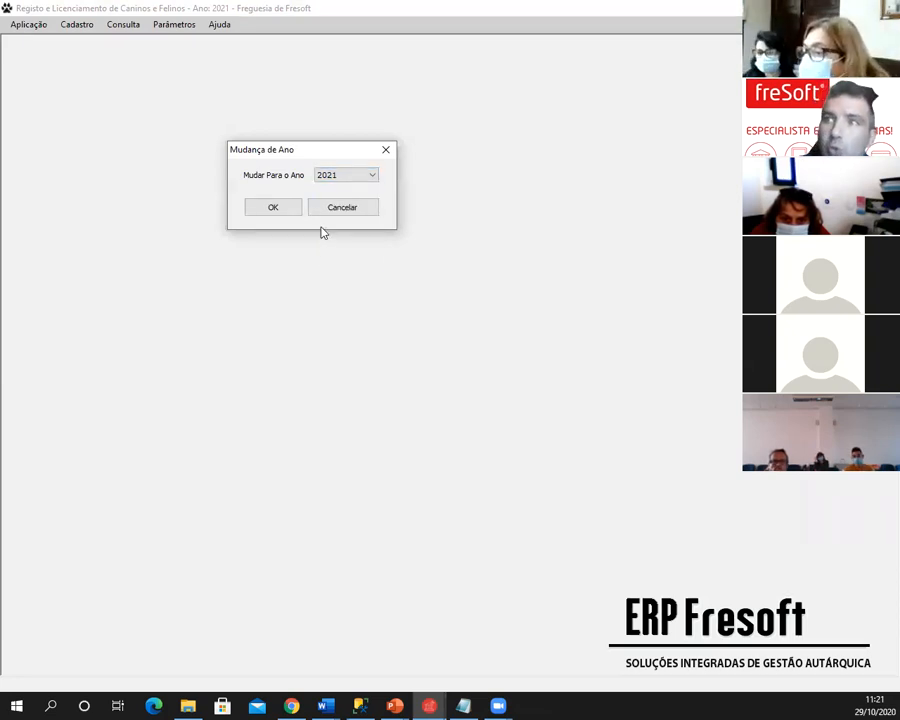
pyautogui.moveTo(341, 141); pyautogui.dragTo(334, 124)
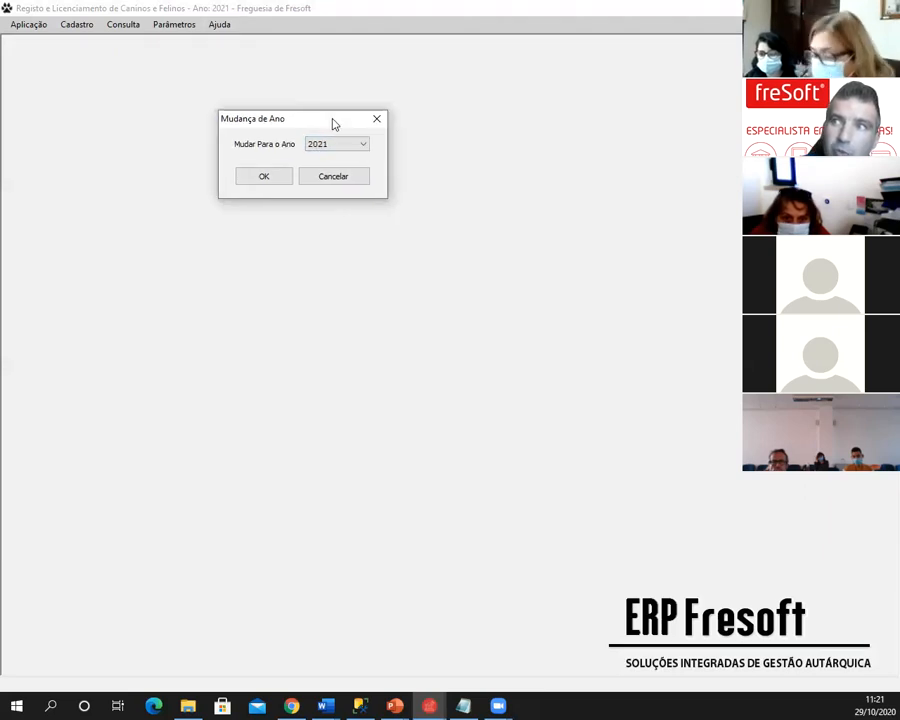
pyautogui.click(376, 119)
pyautogui.click(28, 24)
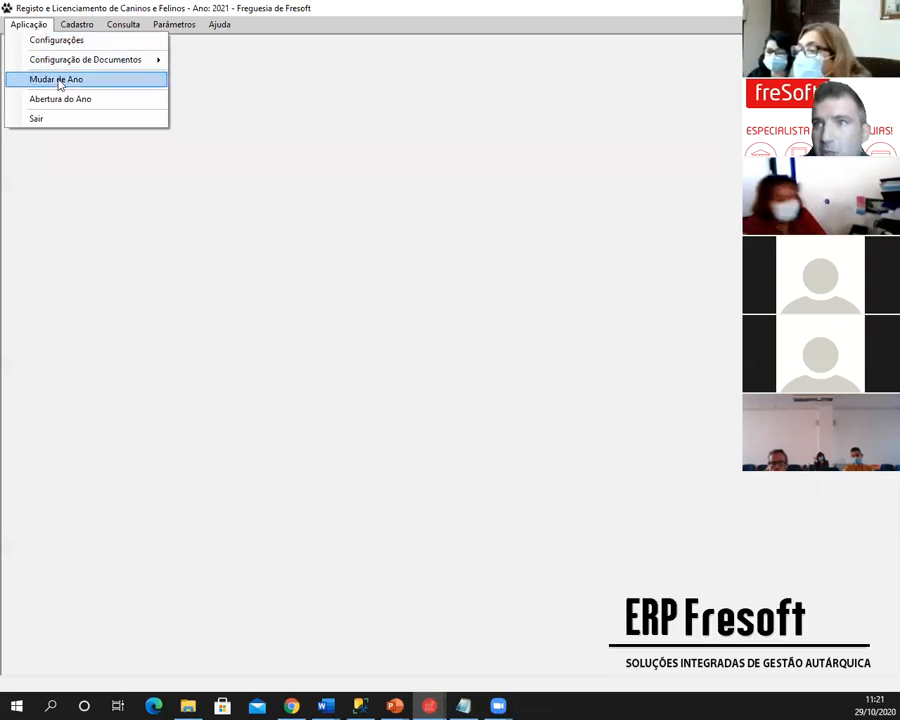
pyautogui.click(435, 140)
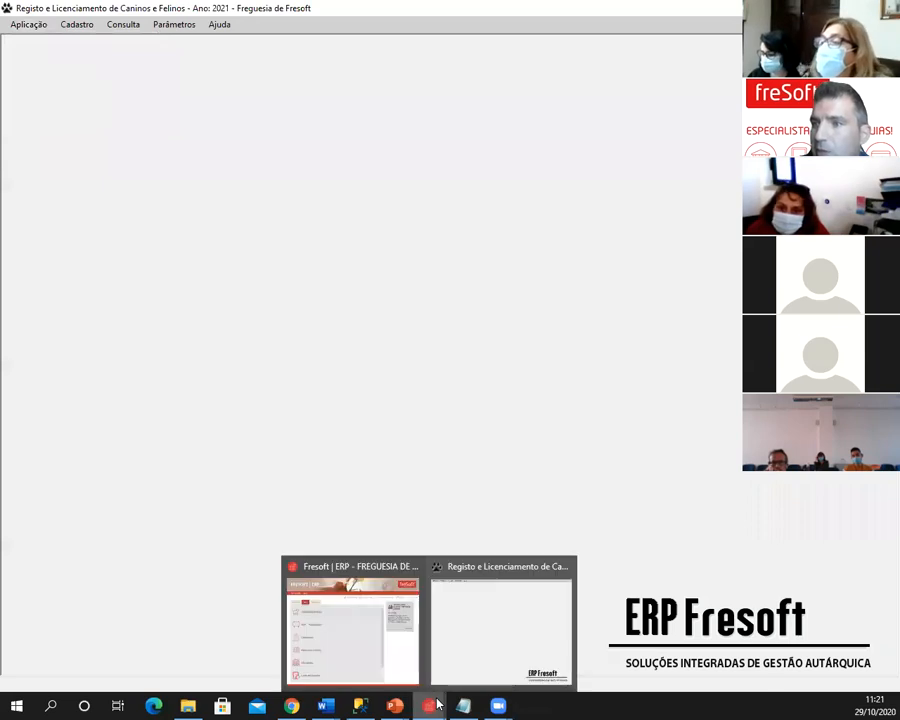
# - Advance the webinar past the Abertura de Ano points to the software changes slide, then return to Fresoft
pyautogui.moveTo(395, 705)
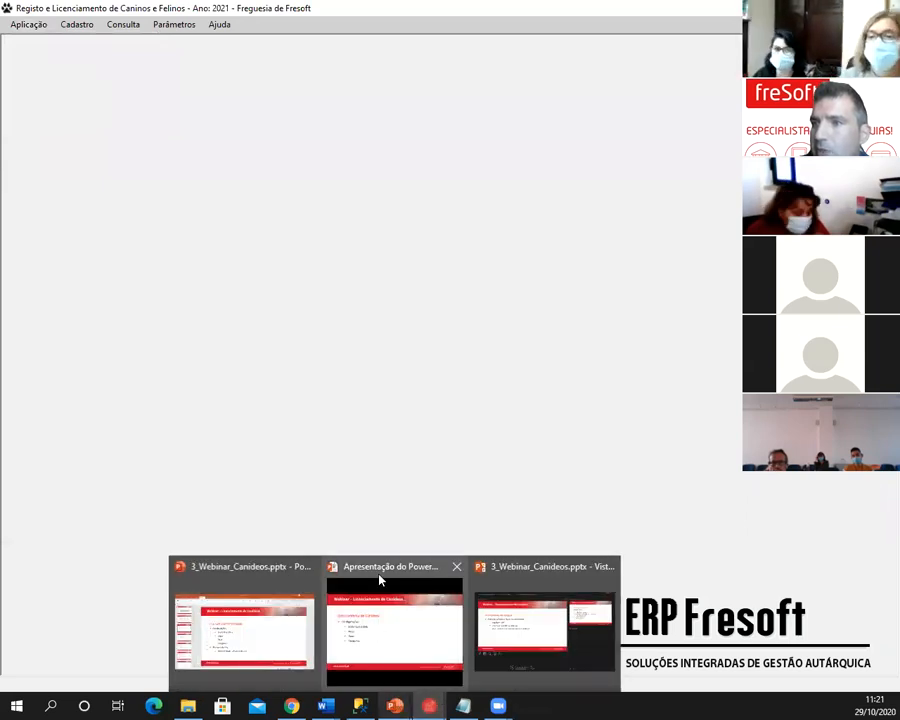
pyautogui.click(380, 580)
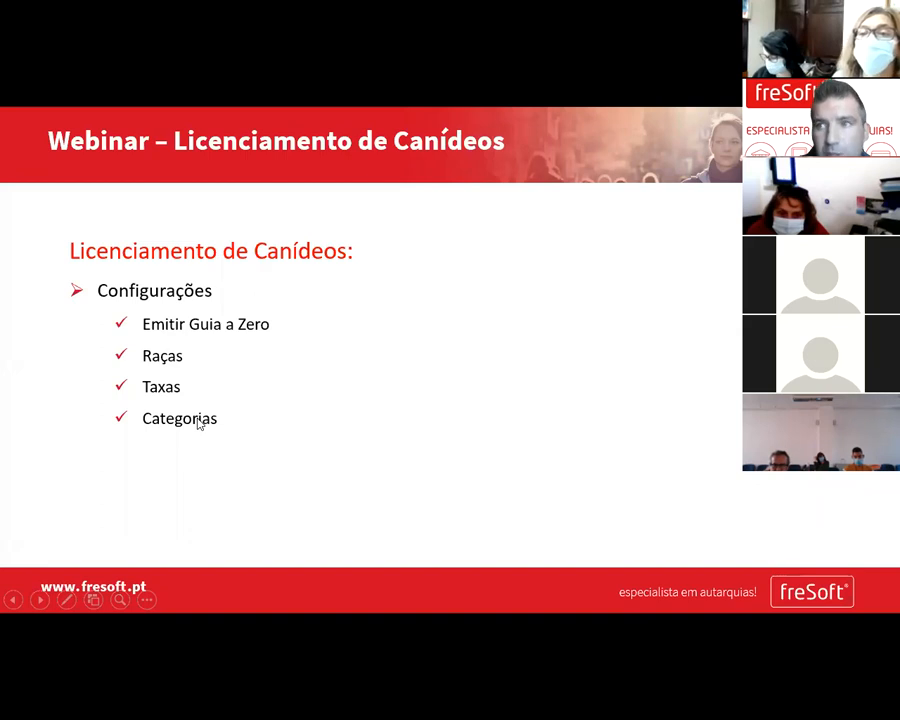
pyautogui.click(248, 417)
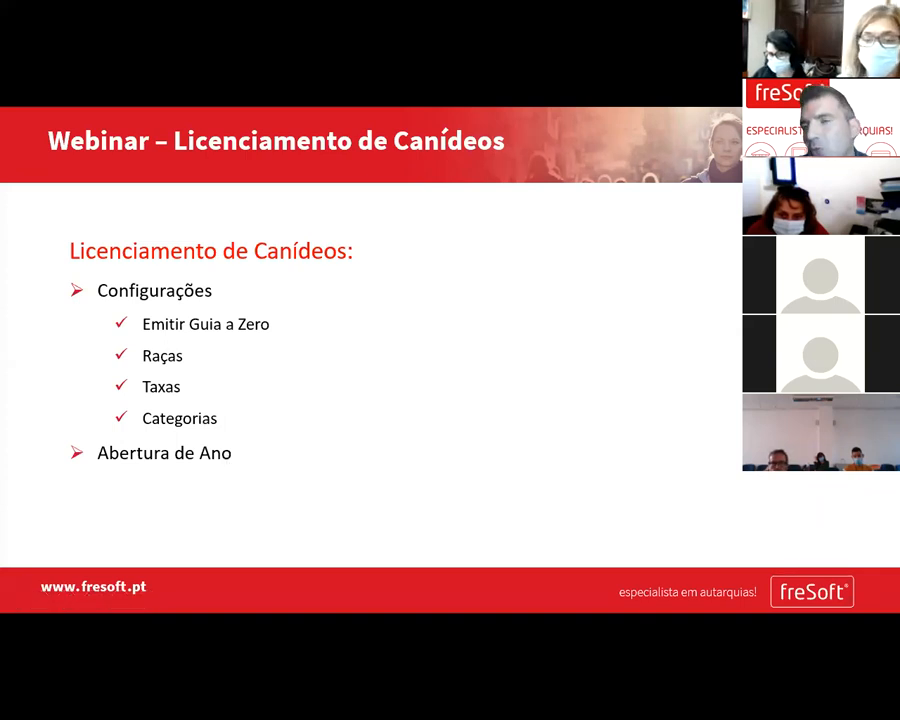
pyautogui.press('Right')
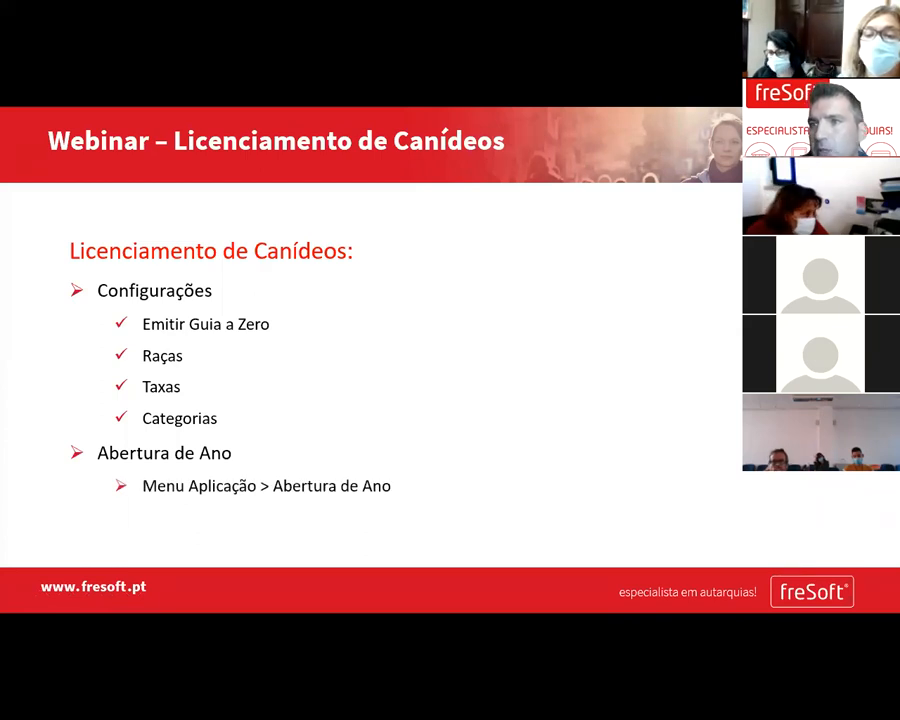
pyautogui.press('Right')
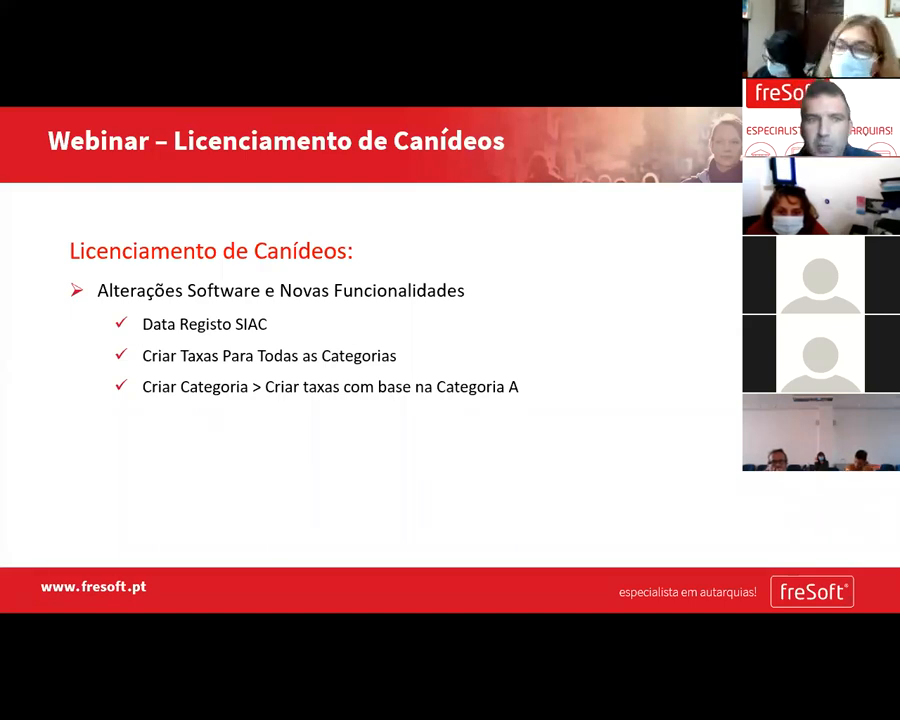
pyautogui.hotkey('alt', 'Tab')
pyautogui.click(76, 25)
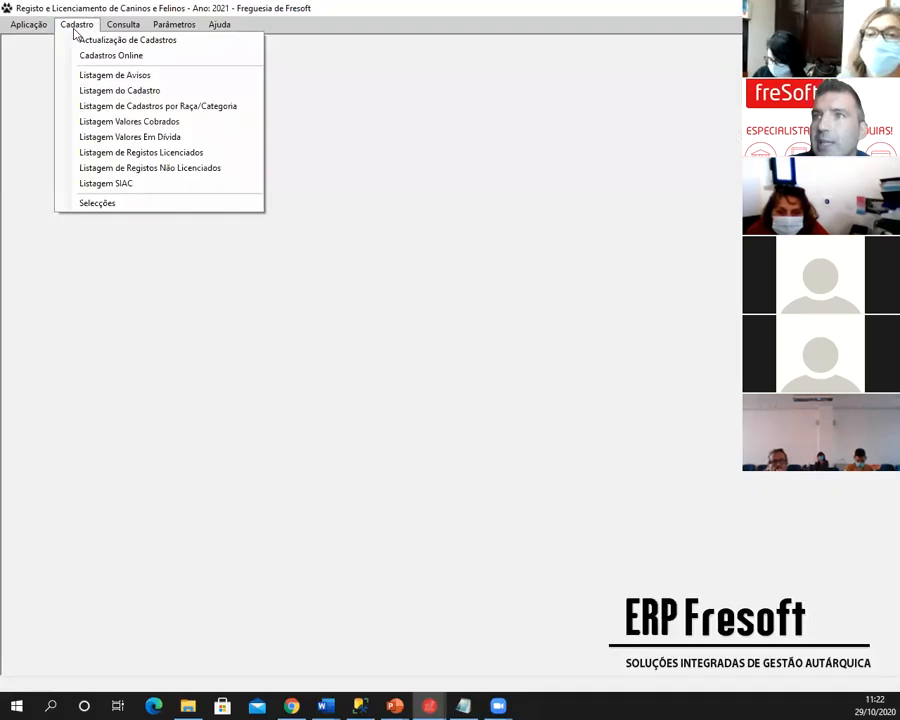
pyautogui.click(82, 41)
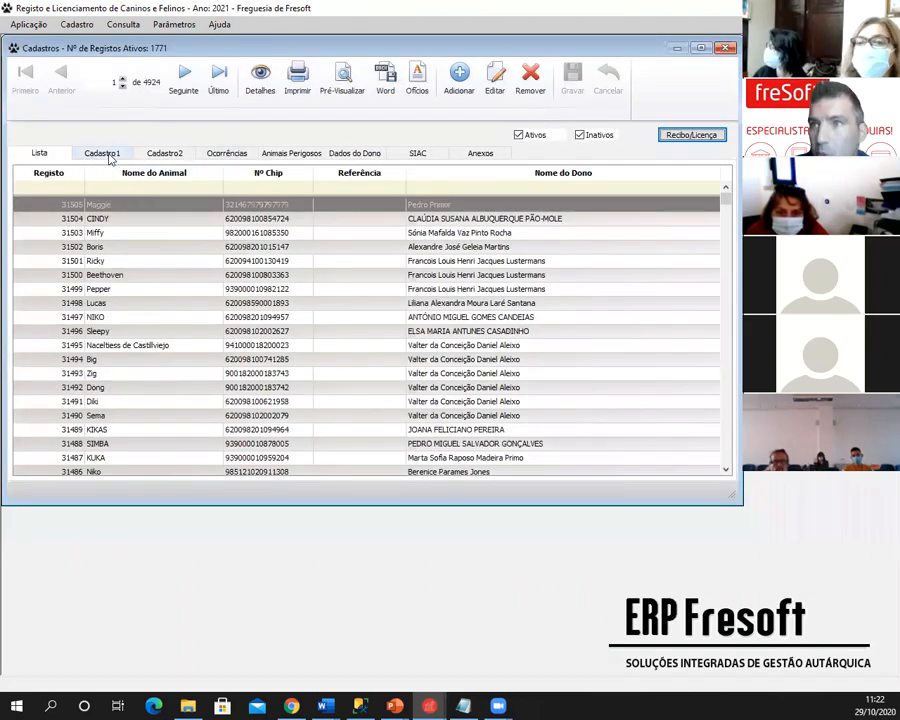
pyautogui.click(103, 153)
pyautogui.moveTo(175, 50); pyautogui.dragTo(235, 69)
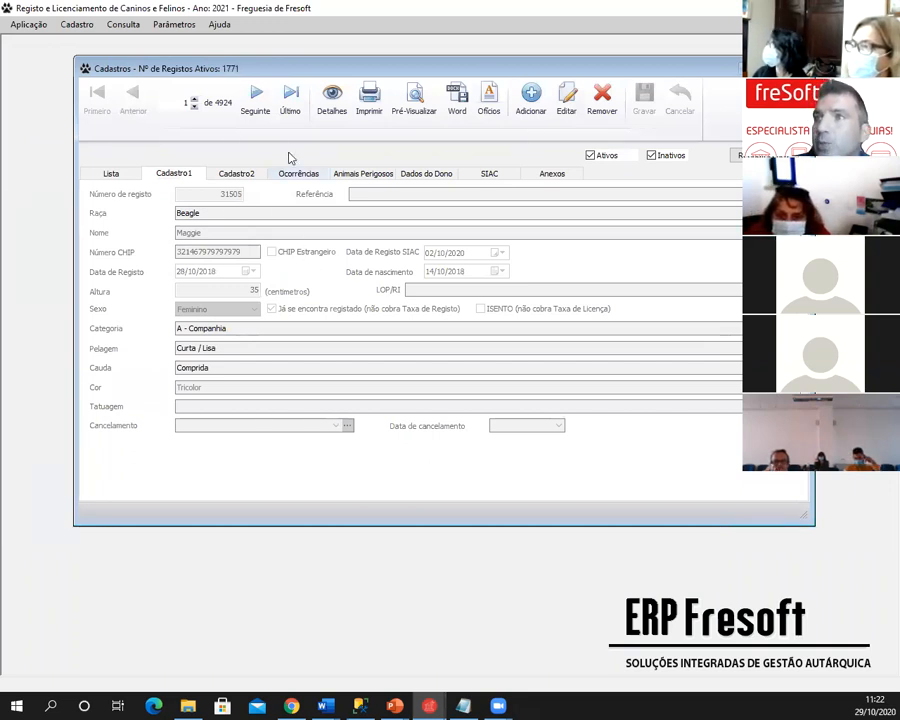
pyautogui.click(566, 98)
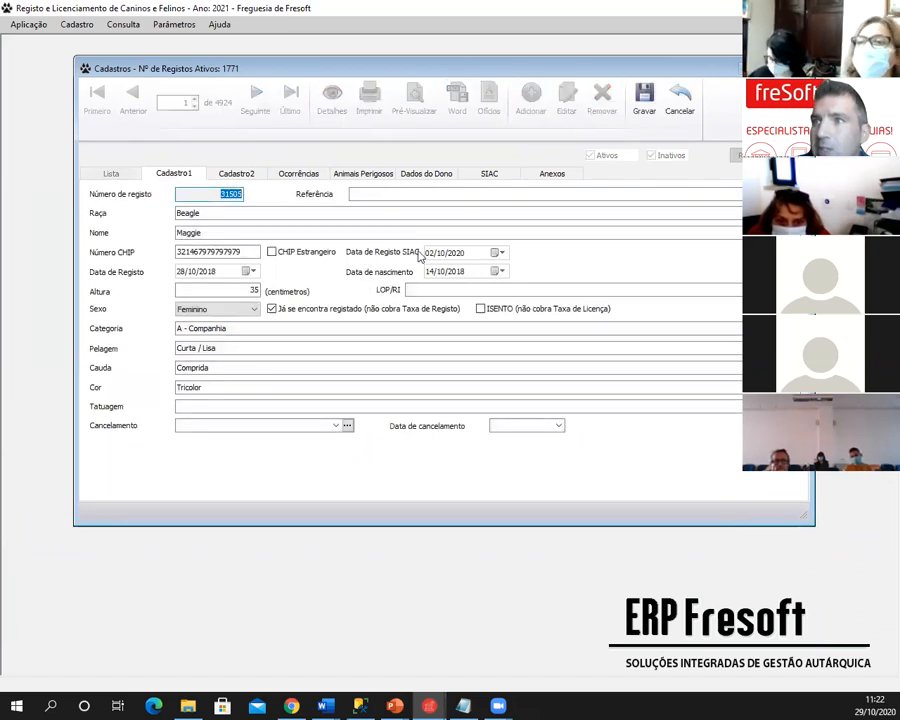
pyautogui.click(436, 255)
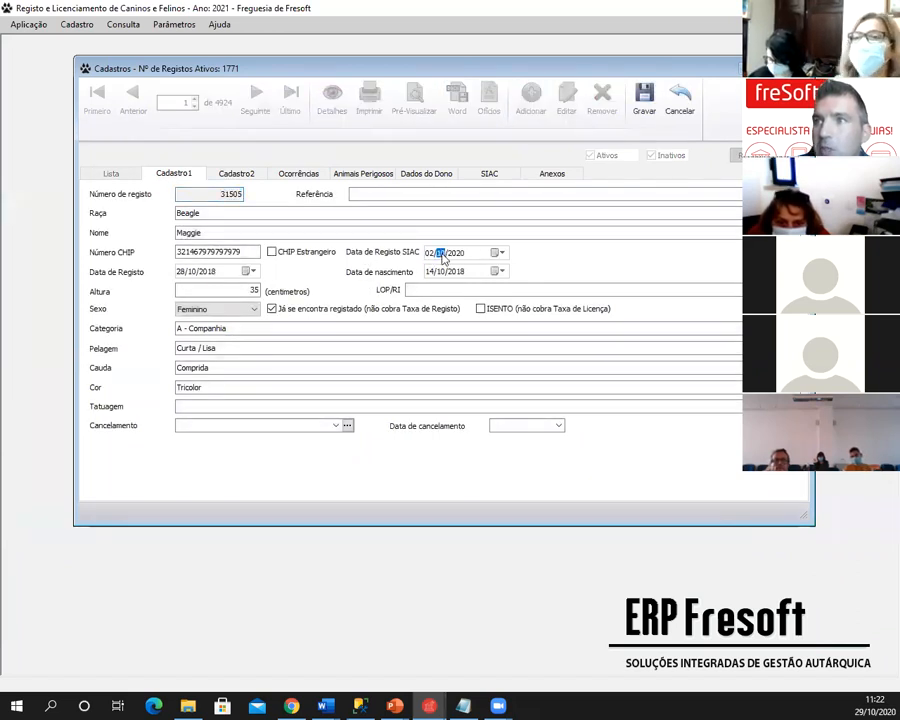
pyautogui.click(440, 255)
pyautogui.click(431, 254)
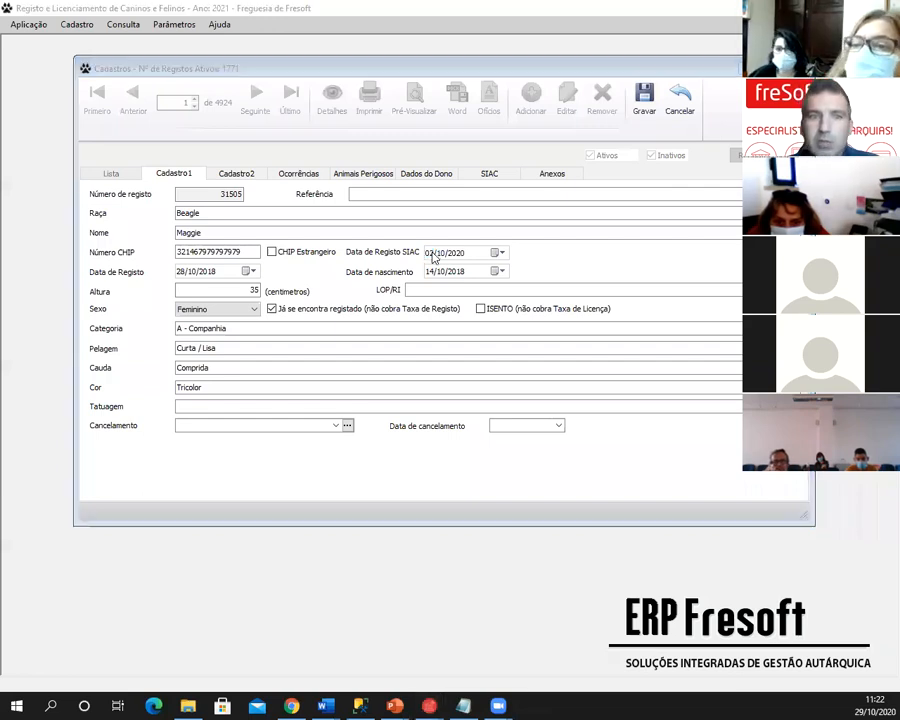
pyautogui.hotkey('alt', 'Tab')
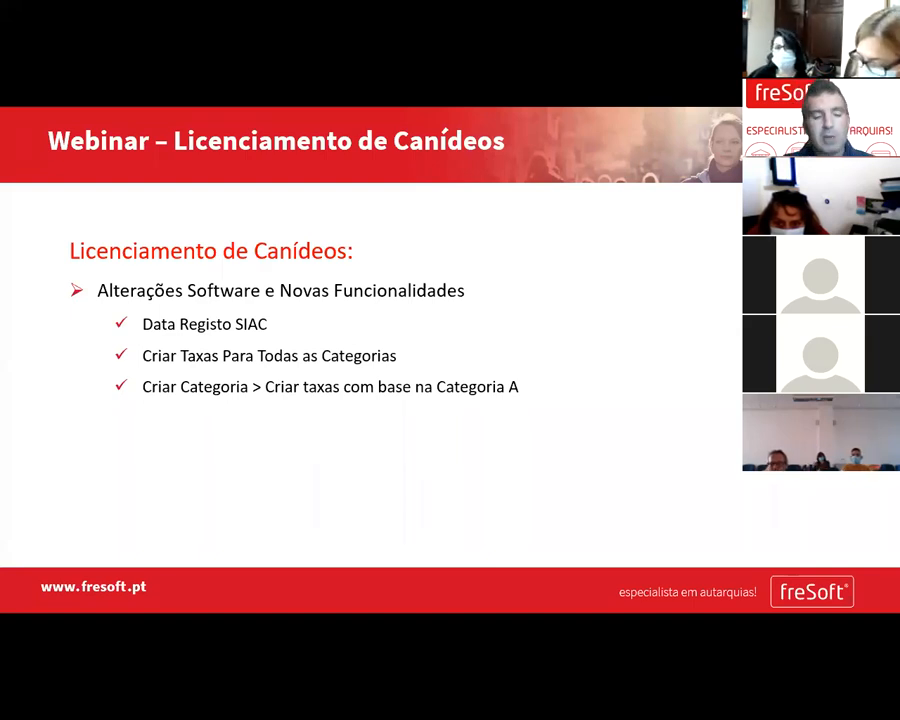
pyautogui.hotkey('alt', 'Tab')
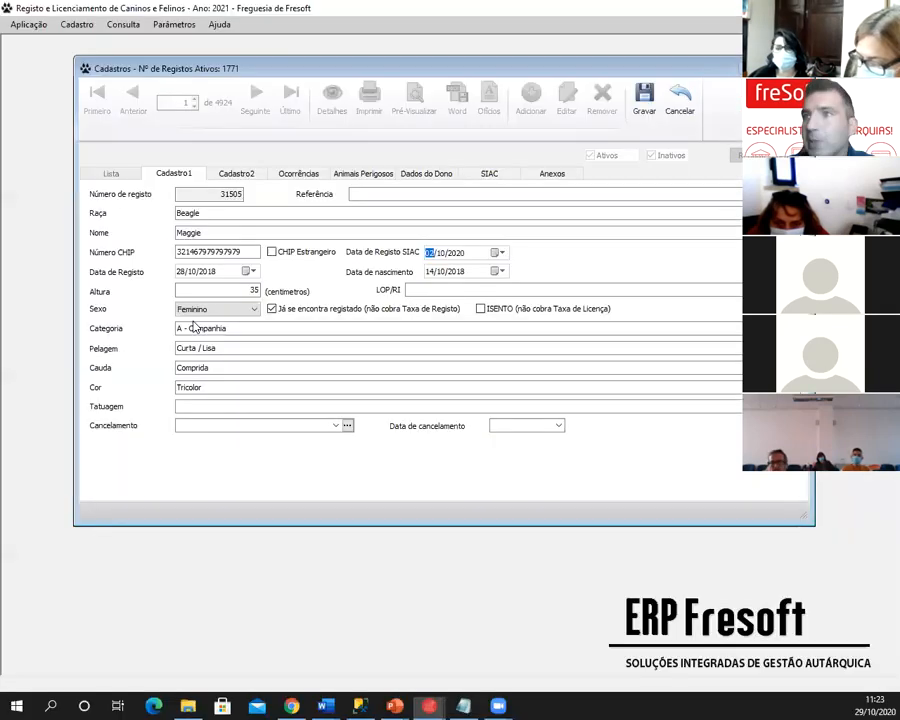
pyautogui.click(802, 68)
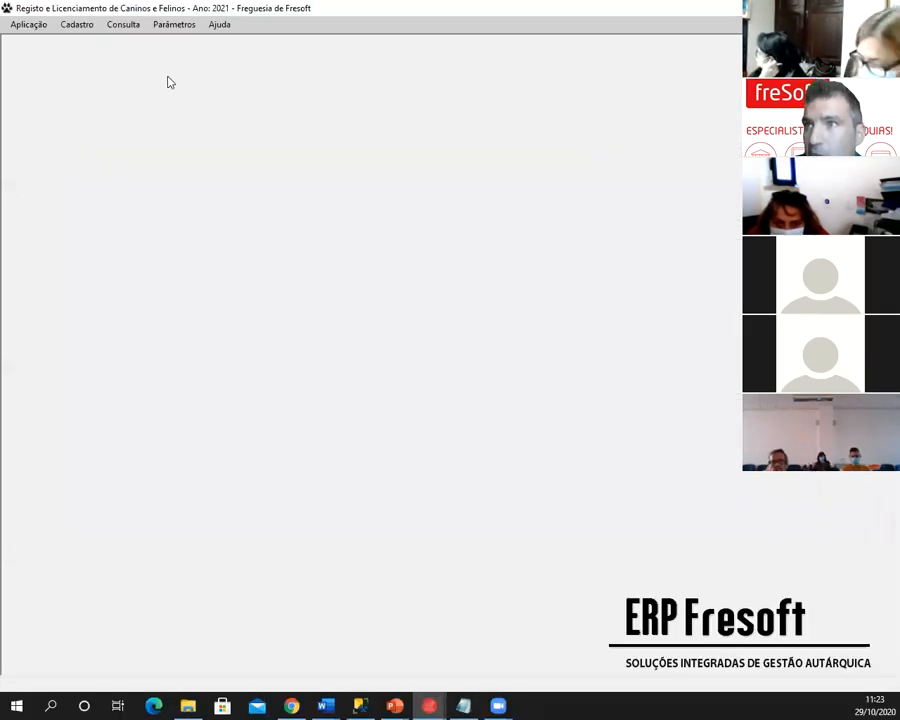
# - In the Categorias table, add category K 'Nova Categoria' with default fees from Category A, and save
pyautogui.click(175, 27)
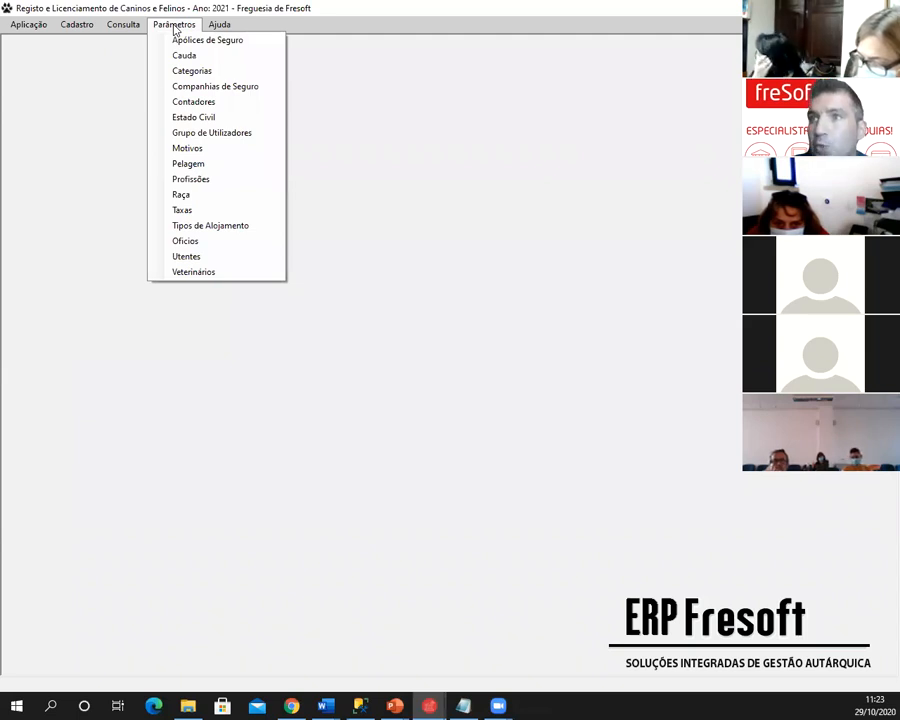
pyautogui.click(192, 71)
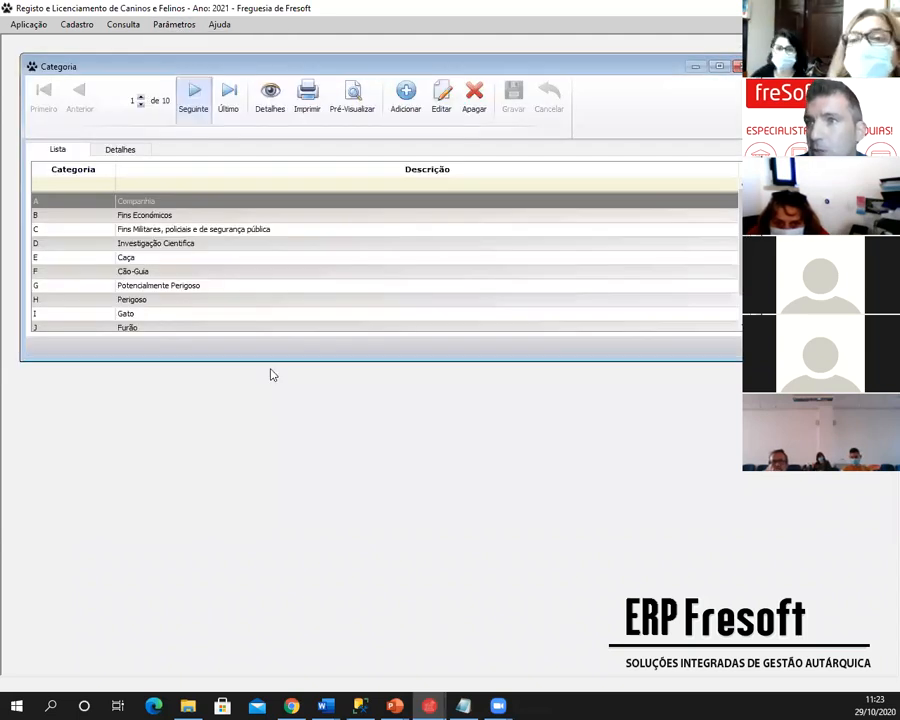
pyautogui.click(406, 98)
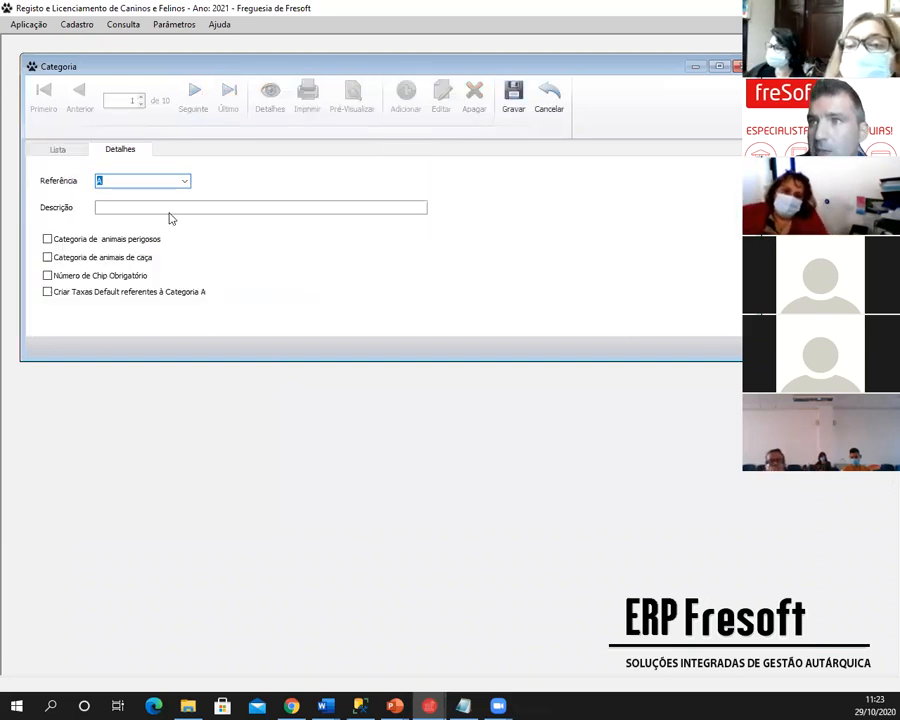
pyautogui.click(185, 181)
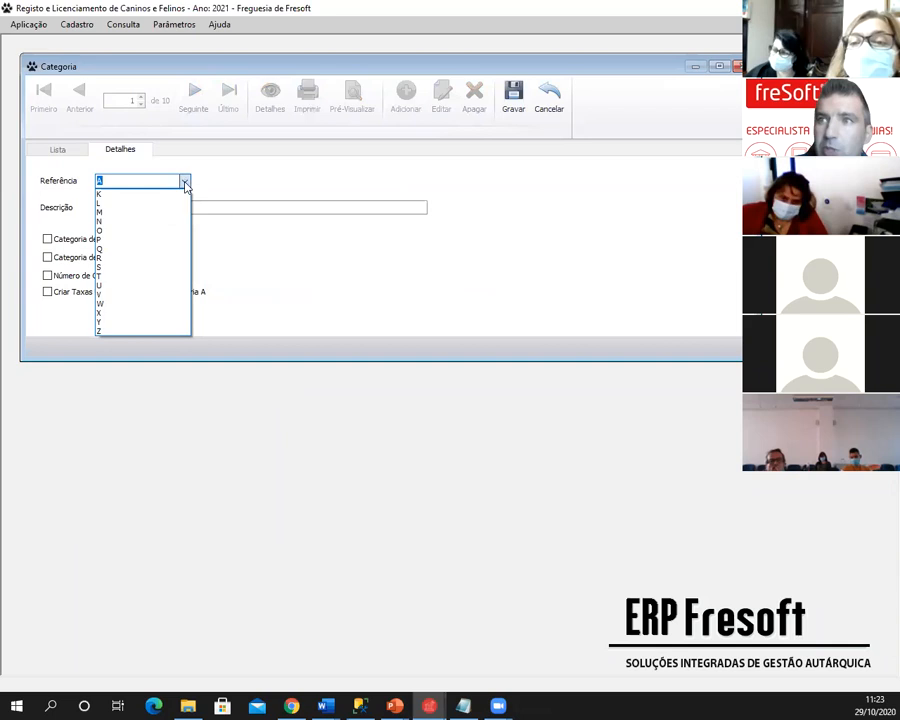
pyautogui.click(122, 193)
pyautogui.click(122, 207)
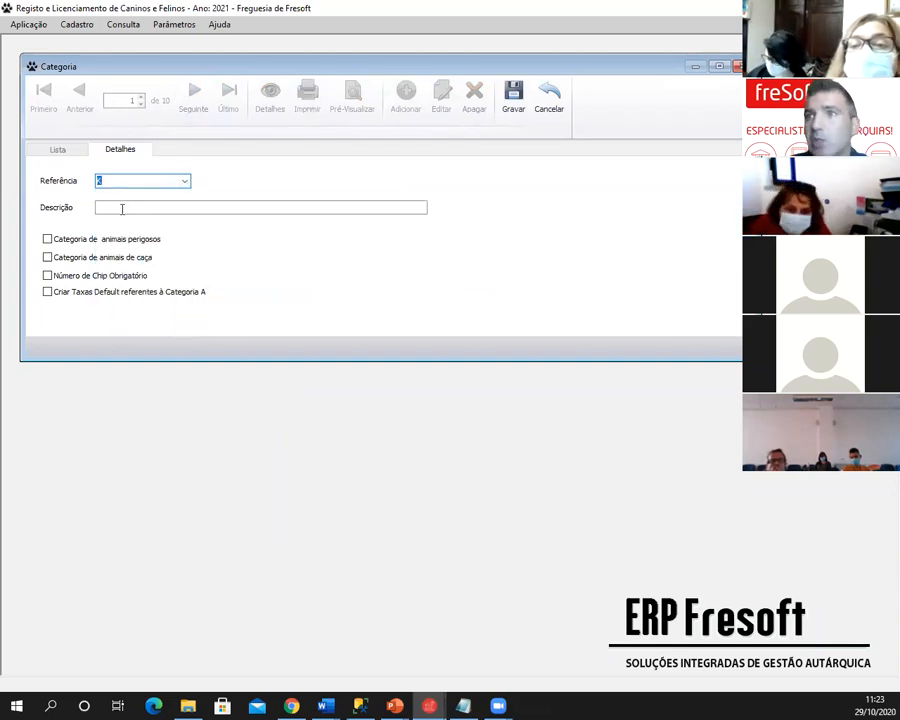
pyautogui.write('Nova ')
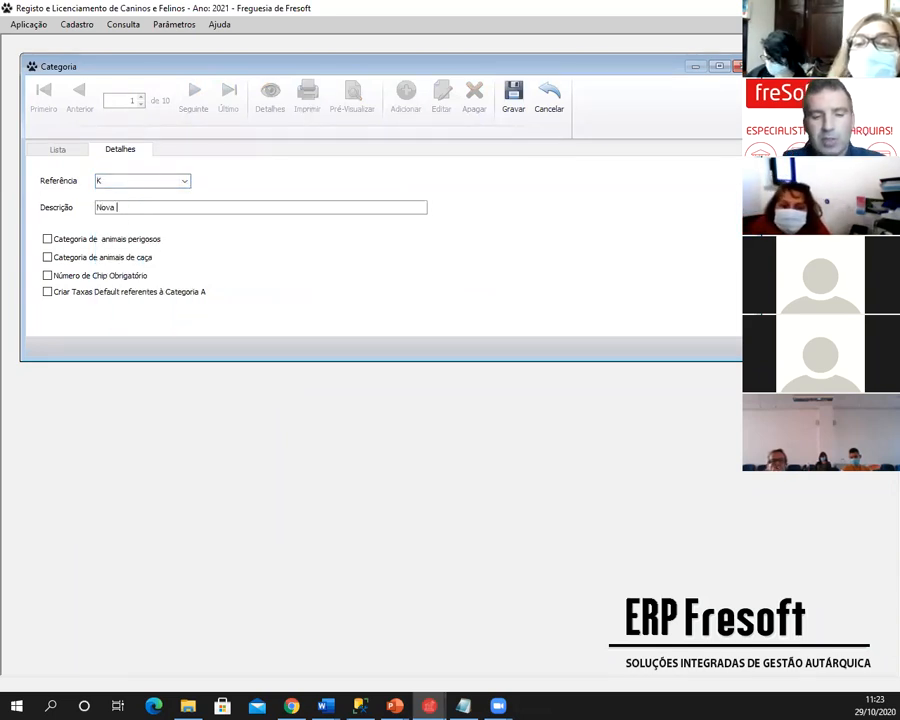
pyautogui.write('Categoria')
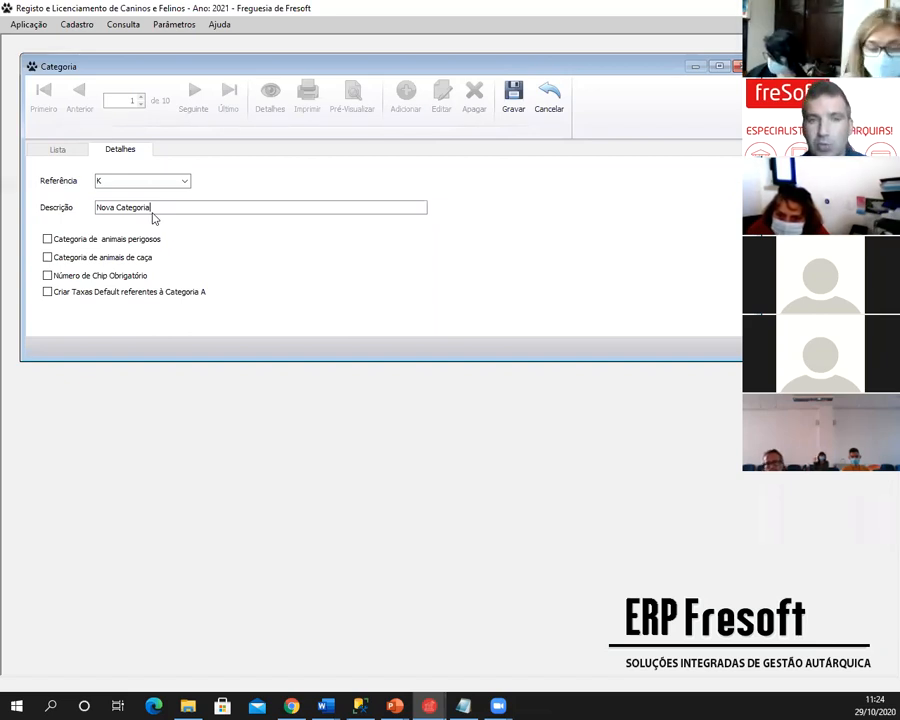
pyautogui.click(74, 293)
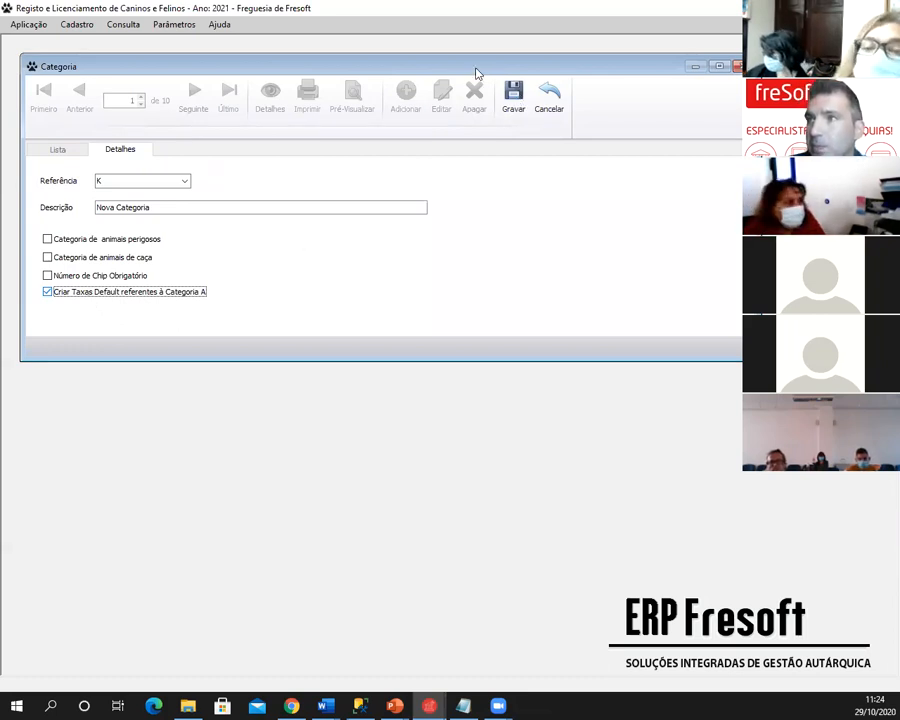
pyautogui.click(514, 97)
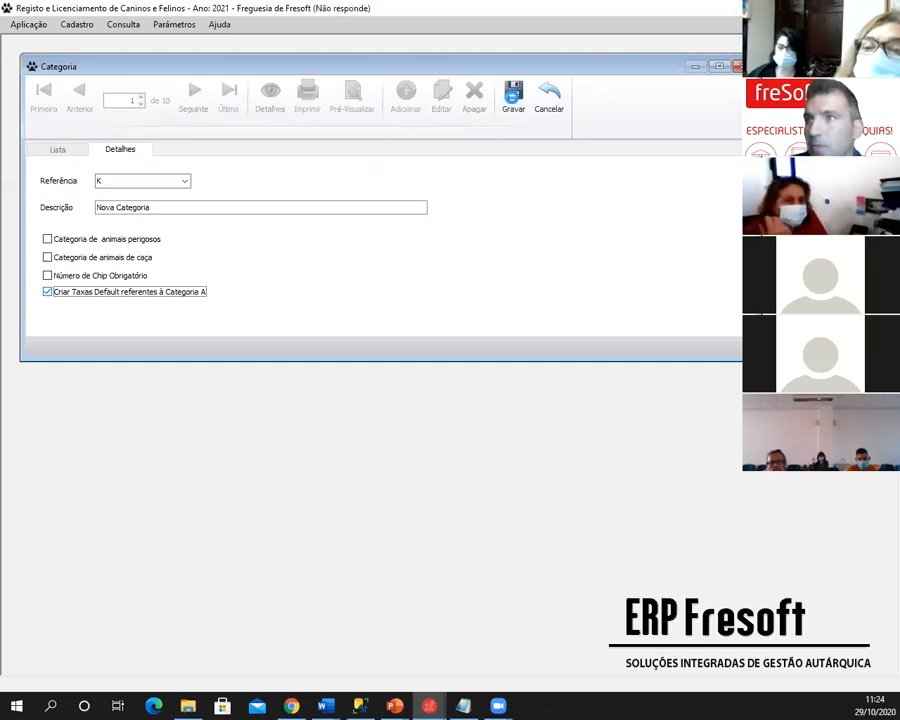
# - Select category K, then open the Taxas list and scroll to inspect Nova Categoria's fees
pyautogui.scroll(-1, 218, 250)
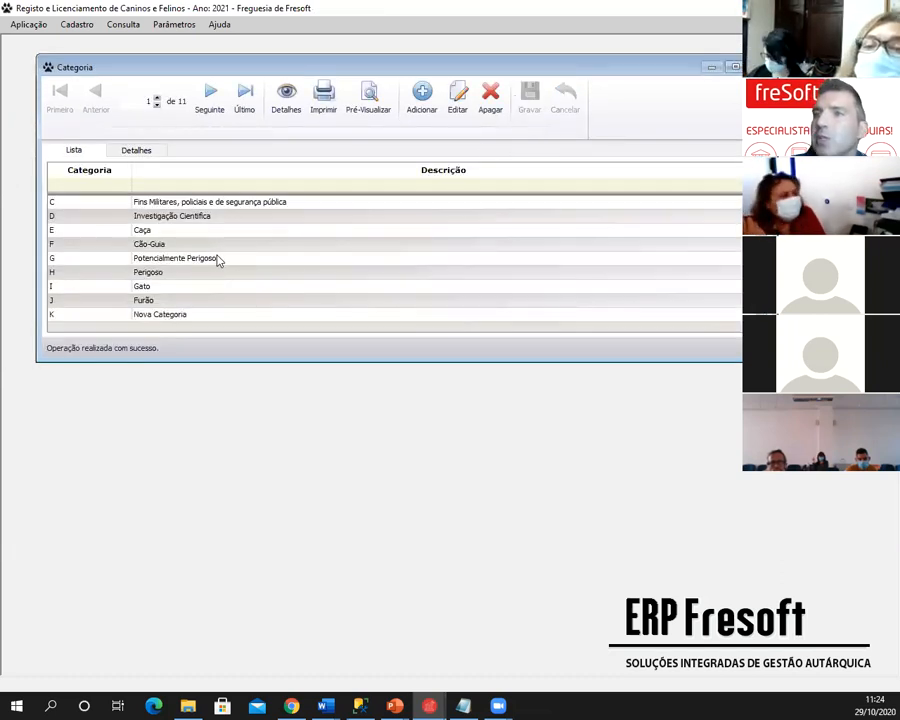
pyautogui.click(136, 314)
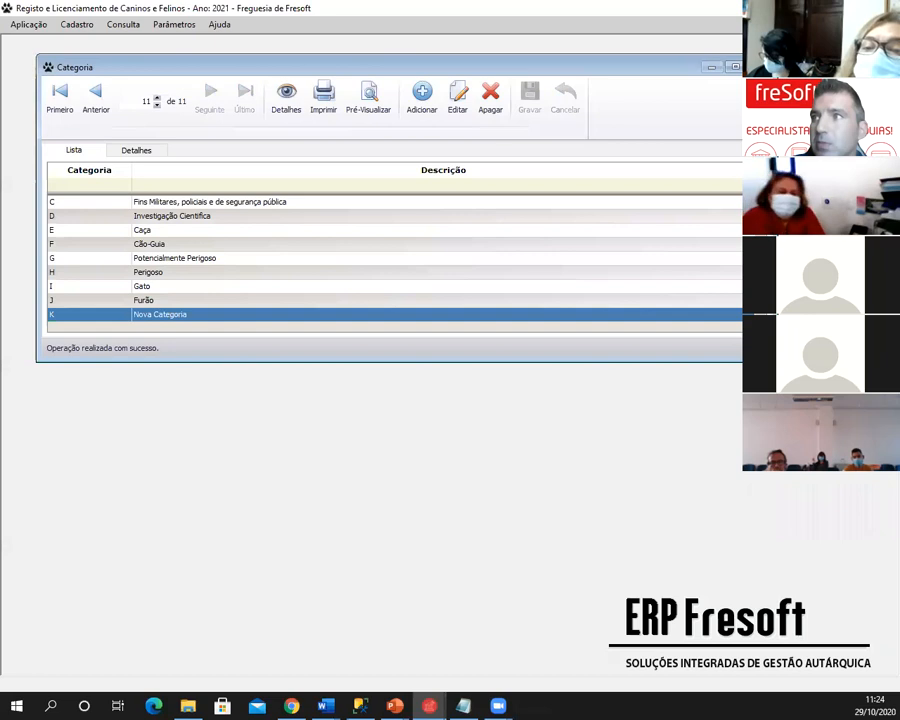
pyautogui.click(756, 67)
pyautogui.click(173, 27)
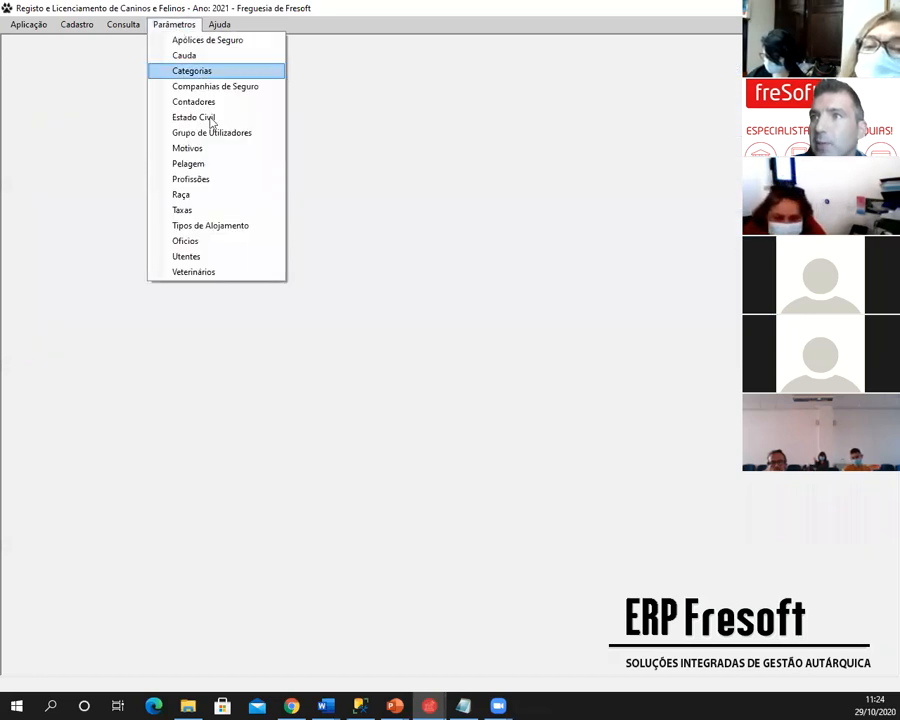
pyautogui.click(213, 212)
pyautogui.scroll(-3, 620, 290)
pyautogui.scroll(-15, 625, 293)
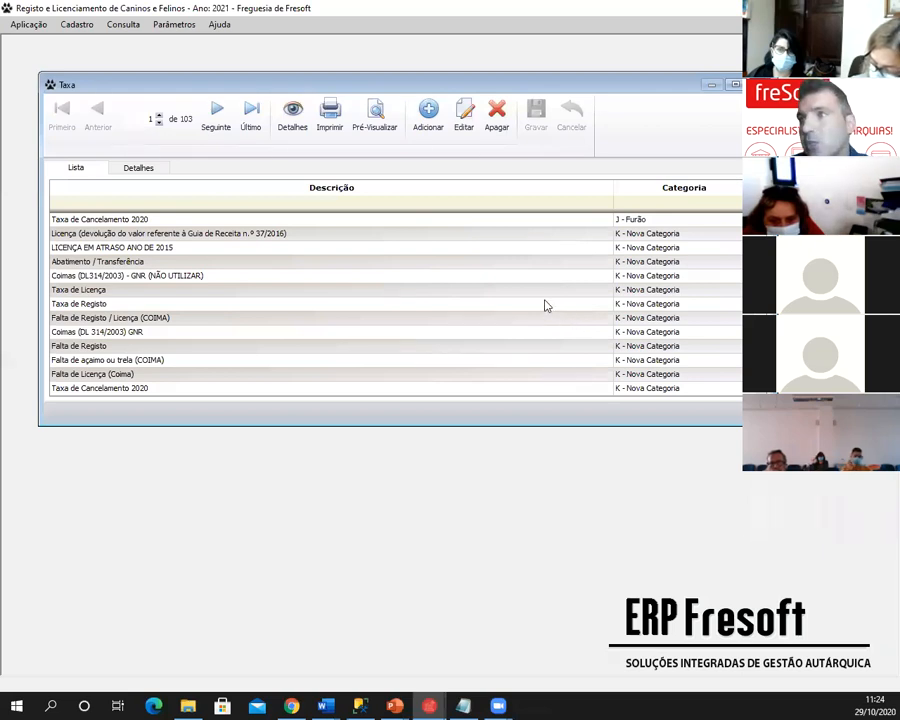
pyautogui.click(548, 236)
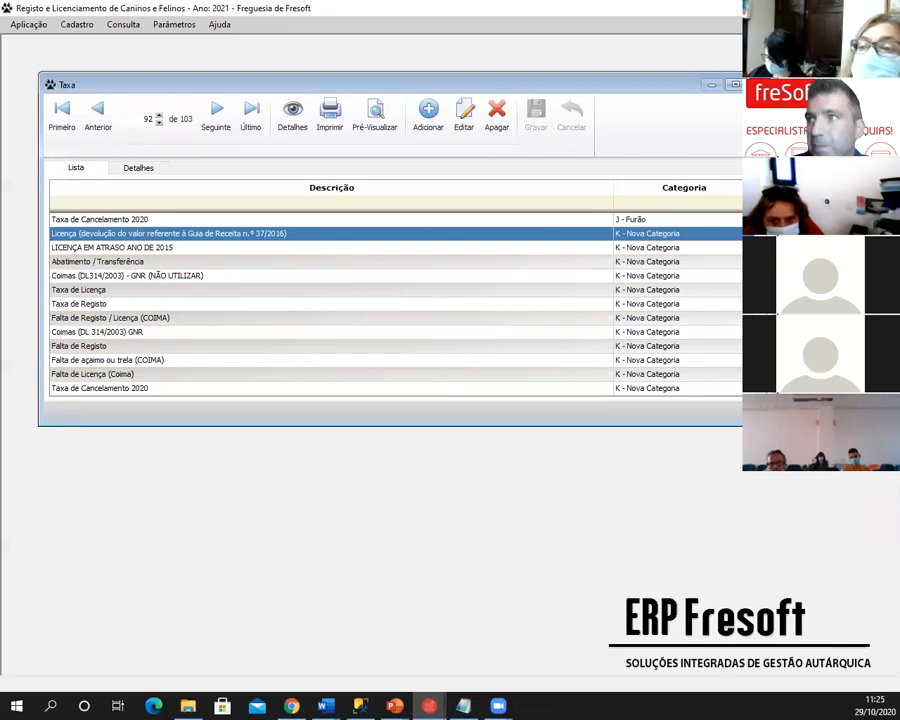
# - Close the fee list and the parameter menu, then switch away from the licensing program
pyautogui.click(759, 85)
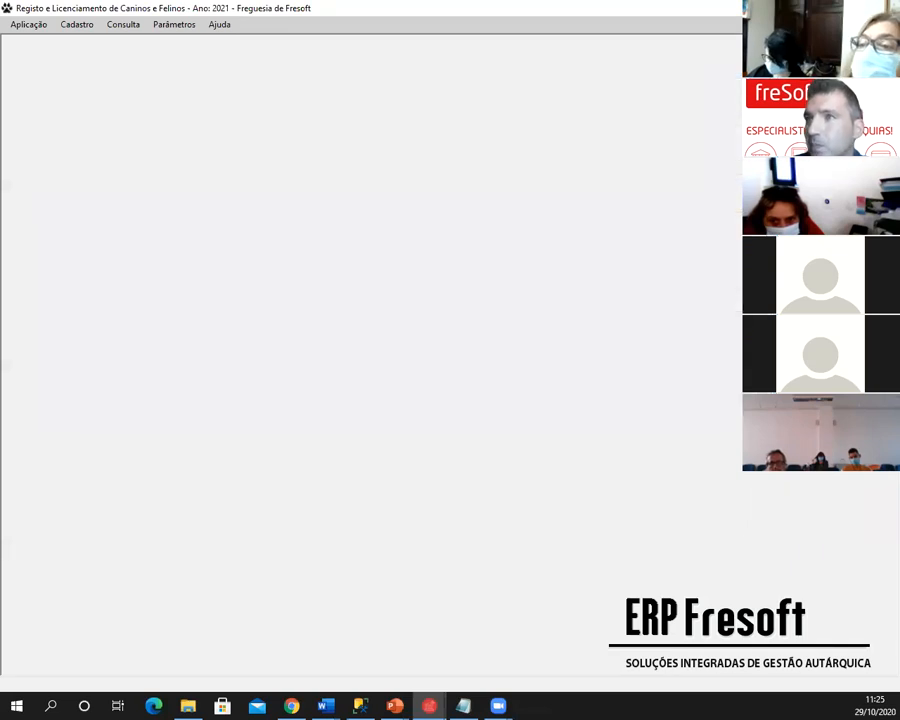
pyautogui.click(158, 26)
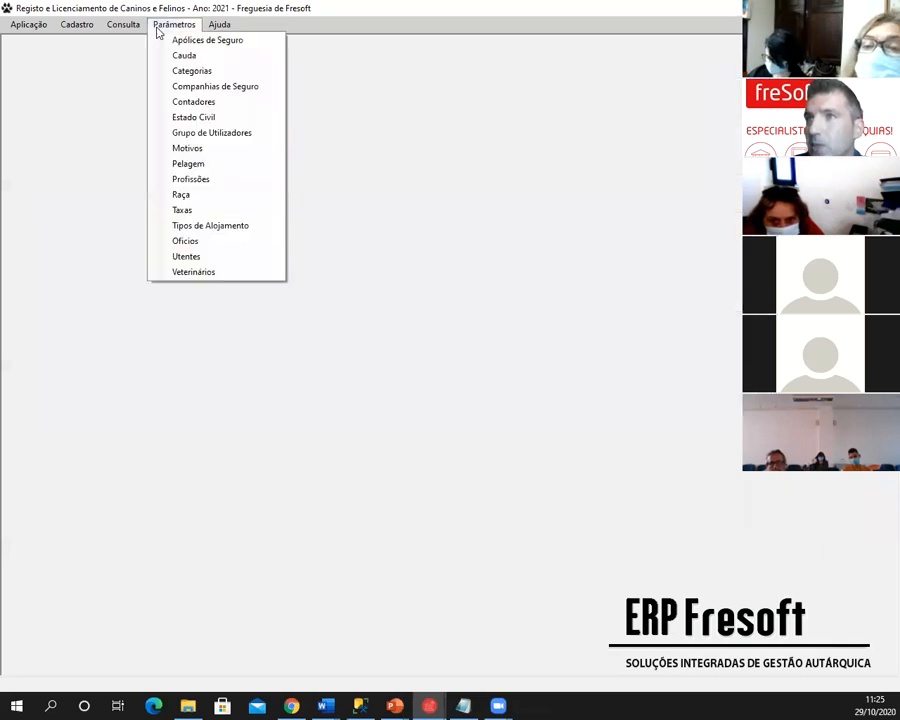
pyautogui.click(82, 123)
pyautogui.hotkey('alt', 'Tab')
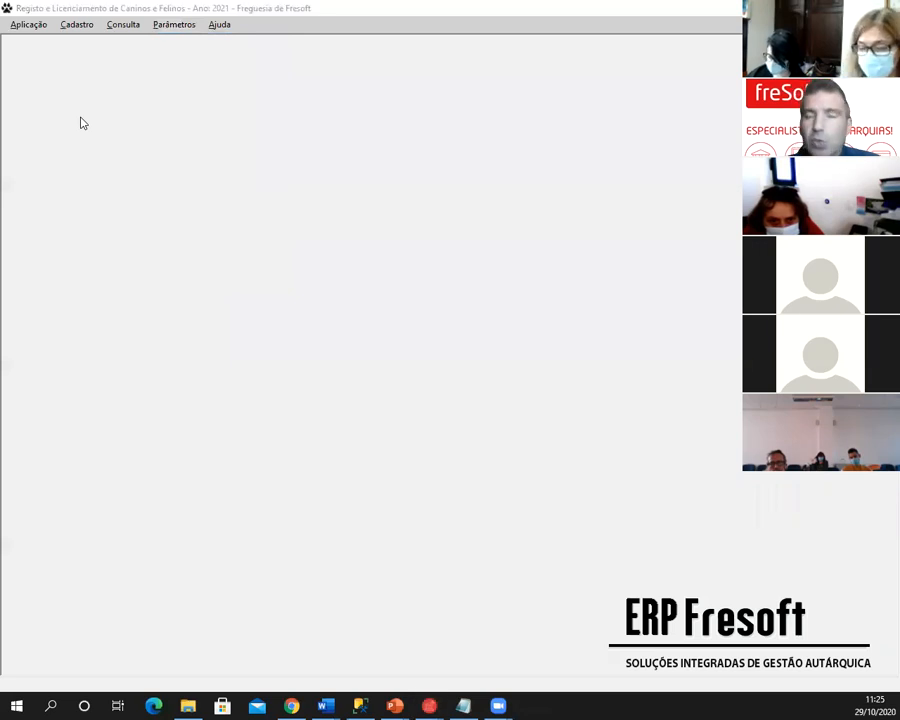
# - Show the slideshow's new fee features slide, then return to Fresoft's Parâmetros menu
pyautogui.hotkey('alt', 'Tab')
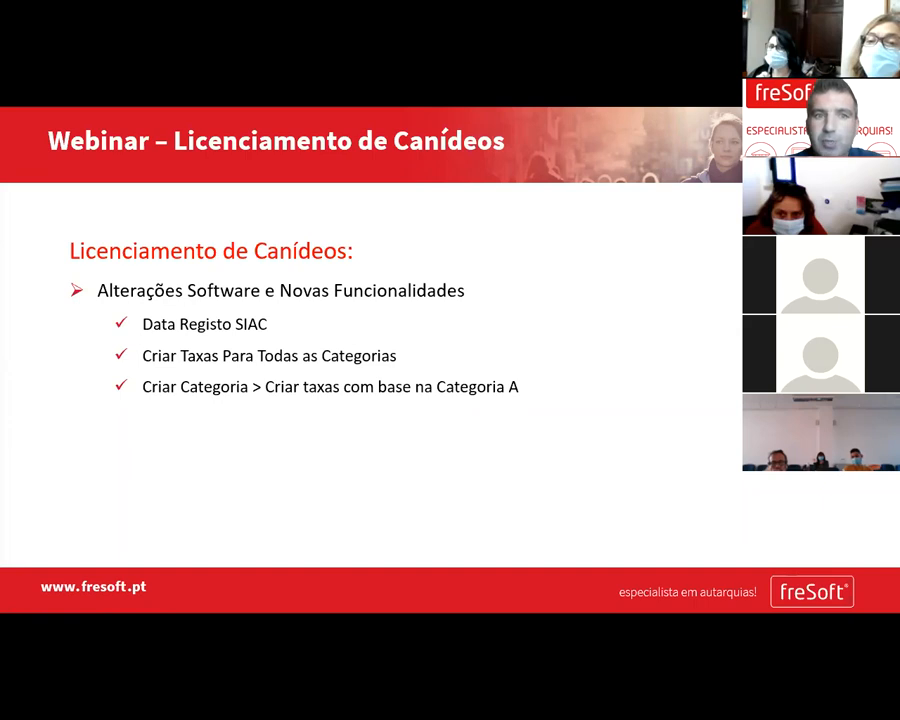
pyautogui.hotkey('alt', 'Tab')
pyautogui.click(187, 26)
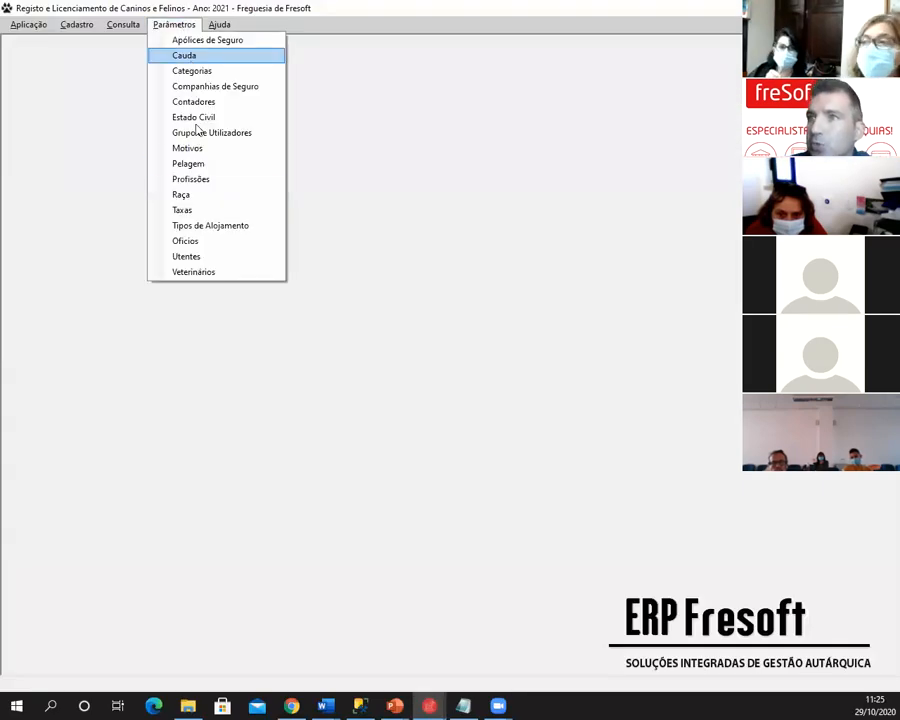
# - Open the Taxas list showing 103 fee records and reposition its window
pyautogui.click(190, 210)
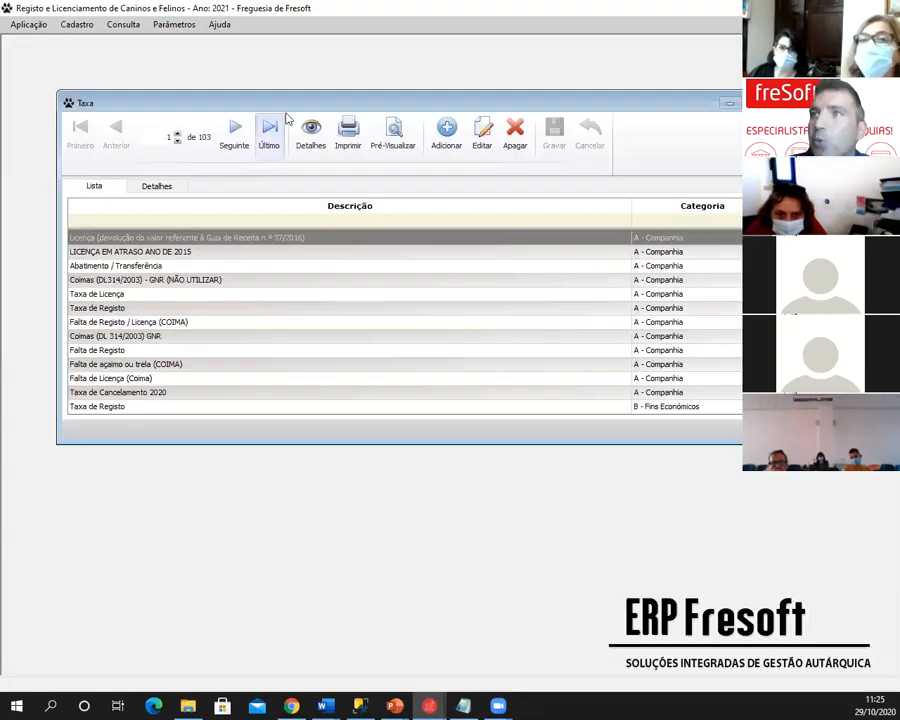
pyautogui.moveTo(291, 102); pyautogui.dragTo(275, 72)
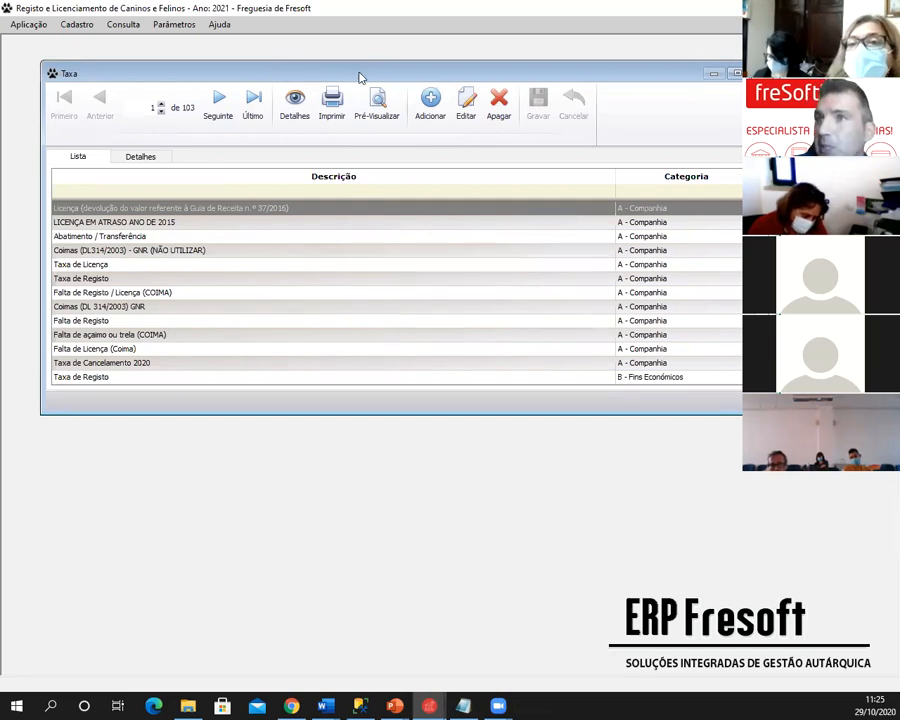
pyautogui.moveTo(360, 76); pyautogui.dragTo(346, 84)
pyautogui.click(416, 118)
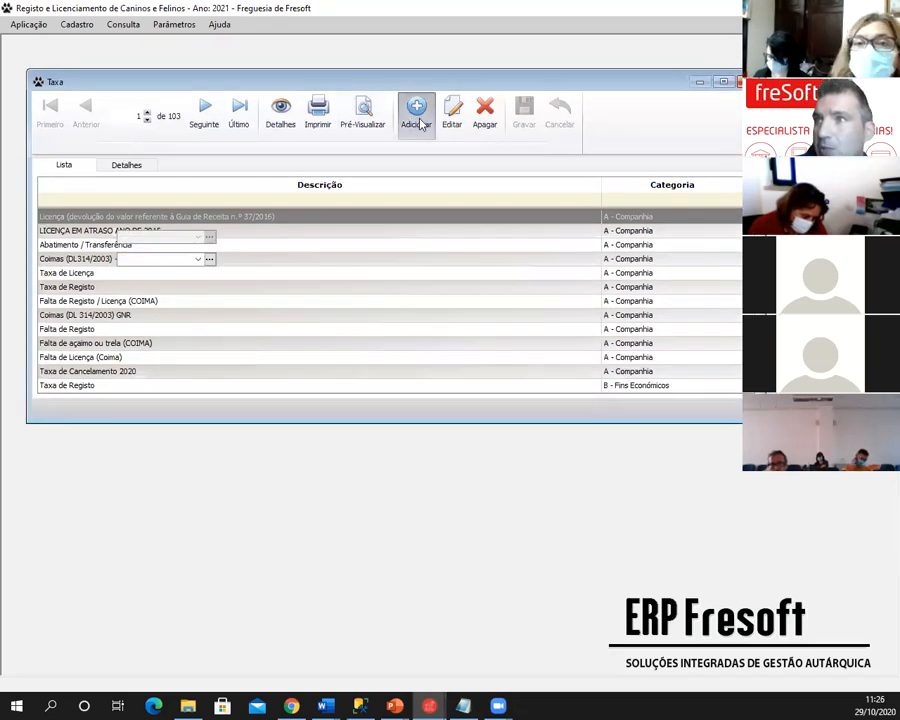
pyautogui.write('Taxa Registo')
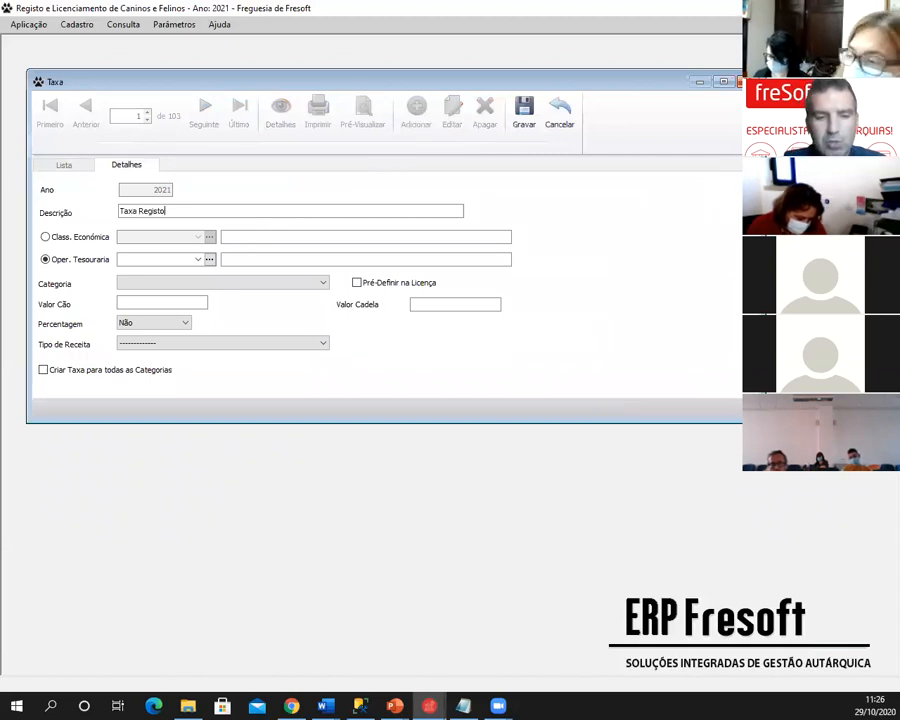
pyautogui.write(' SIAC')
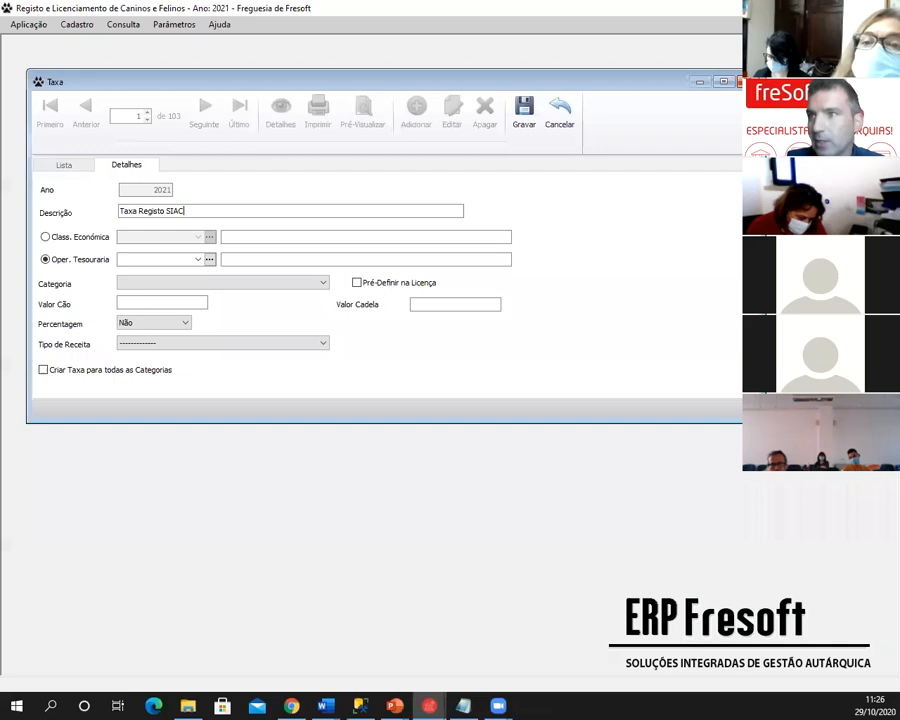
pyautogui.click(78, 237)
pyautogui.click(155, 238)
pyautogui.write('0')
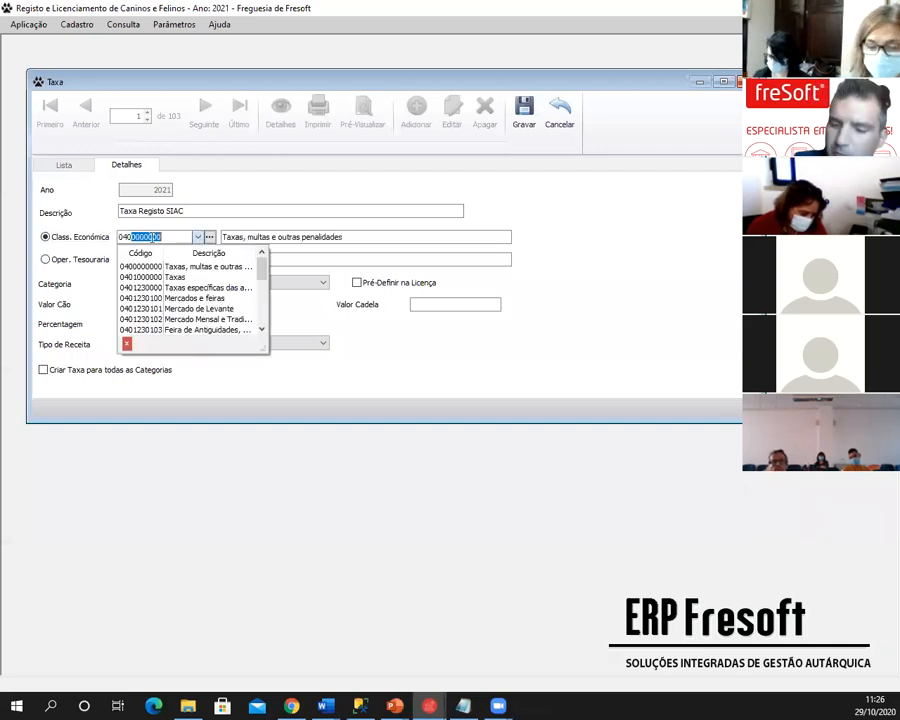
pyautogui.write('4012304')
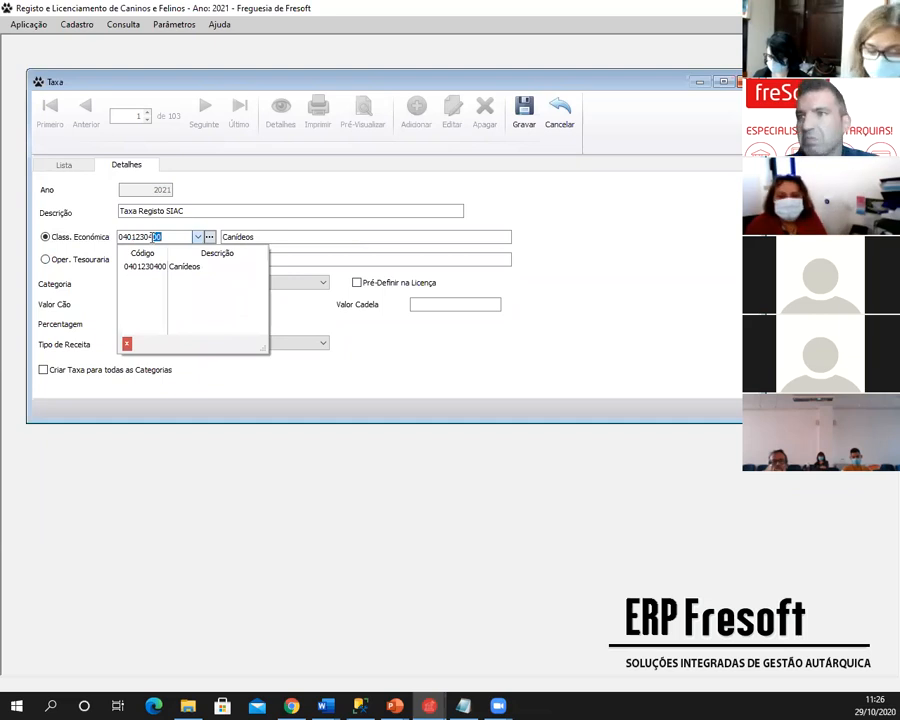
pyautogui.press('Tab')
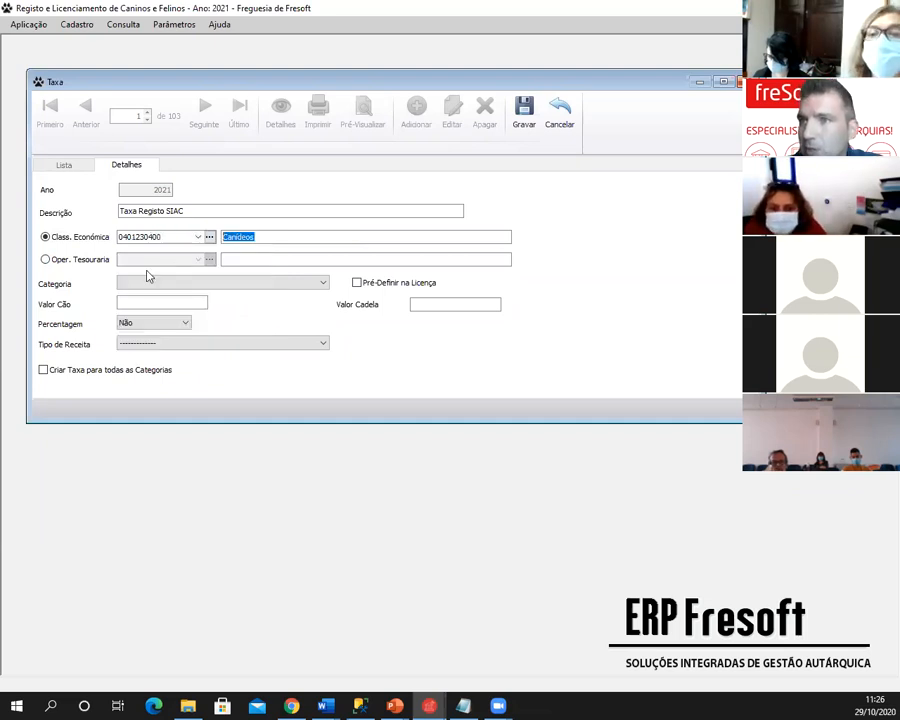
pyautogui.click(150, 285)
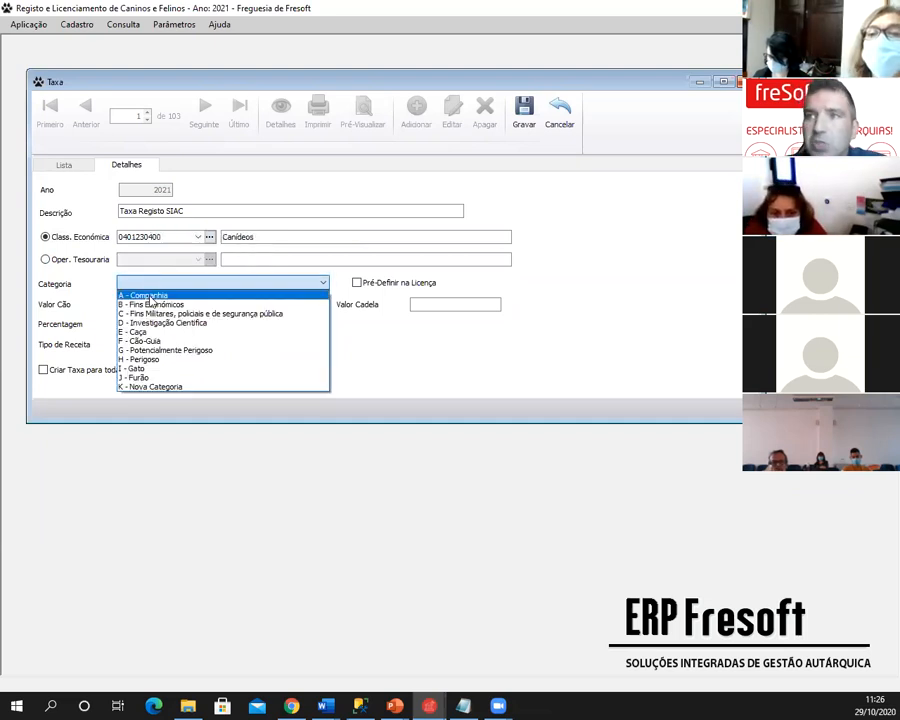
pyautogui.press('Tab')
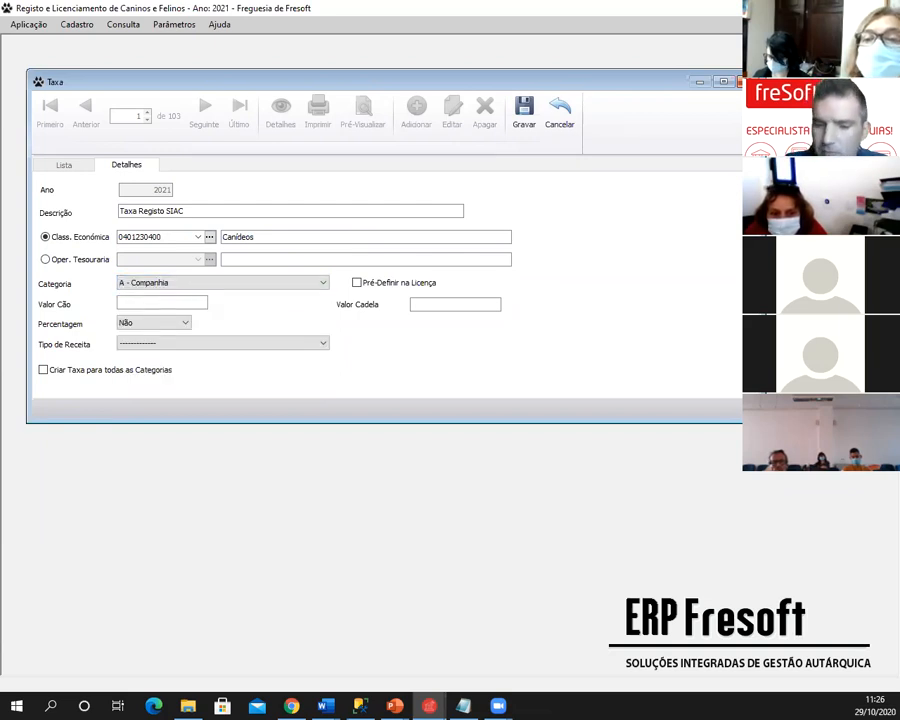
pyautogui.write('2,50')
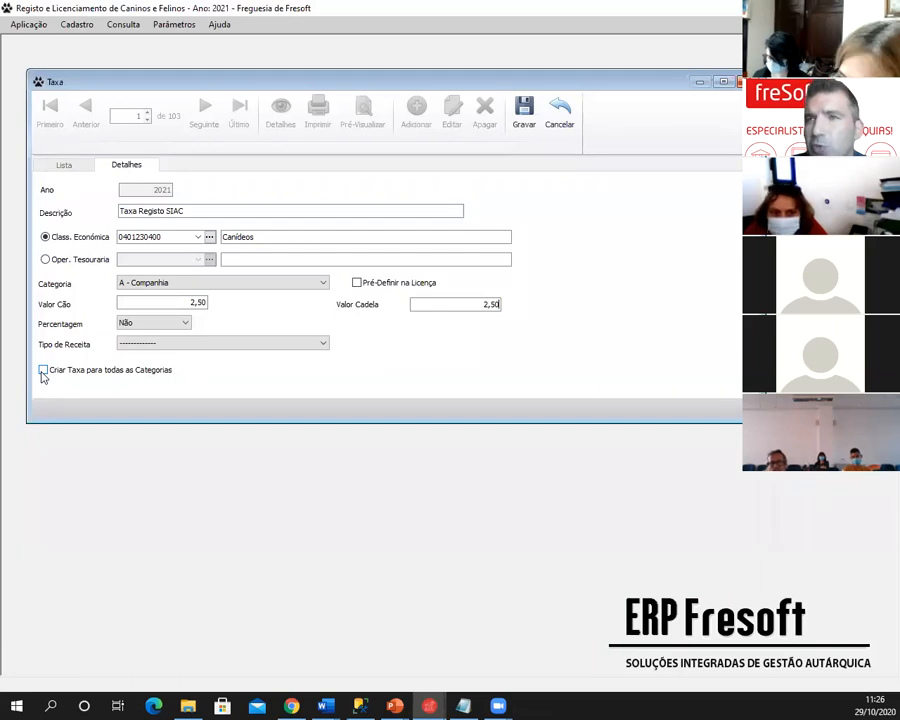
pyautogui.click(43, 374)
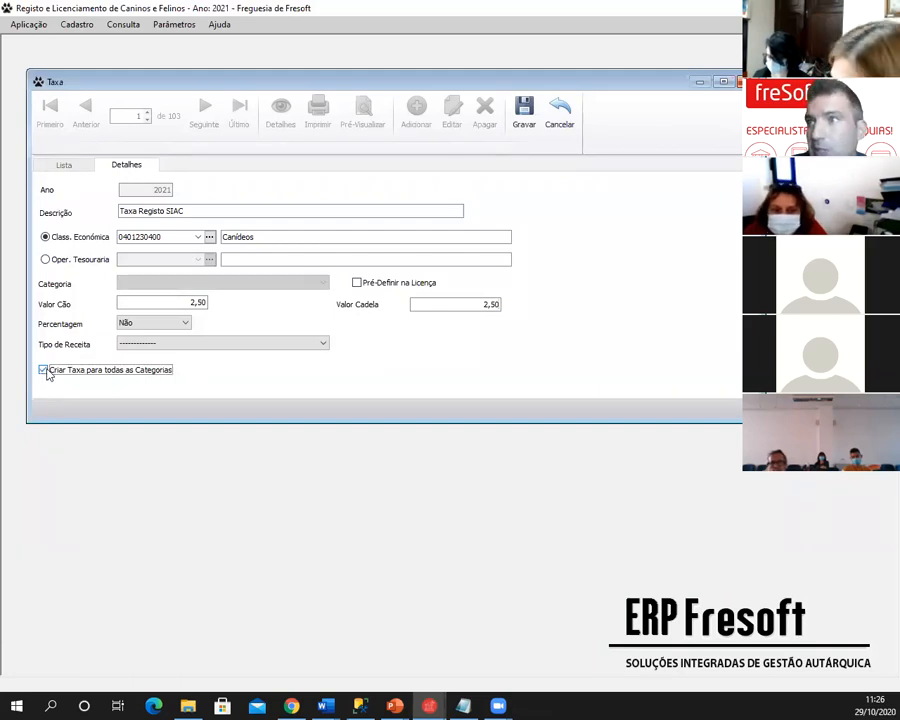
pyautogui.click(520, 112)
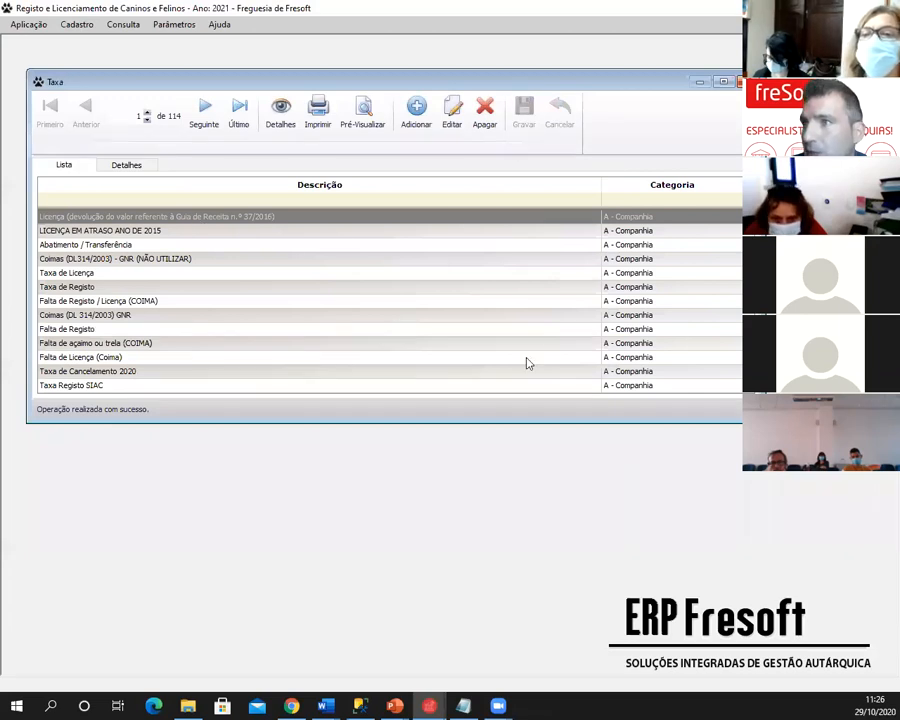
# - Check the Taxa Registo SIAC fee and its Fins Económicos and Caça copies, then close the fee list
pyautogui.scroll(-1, 529, 348)
pyautogui.click(379, 345)
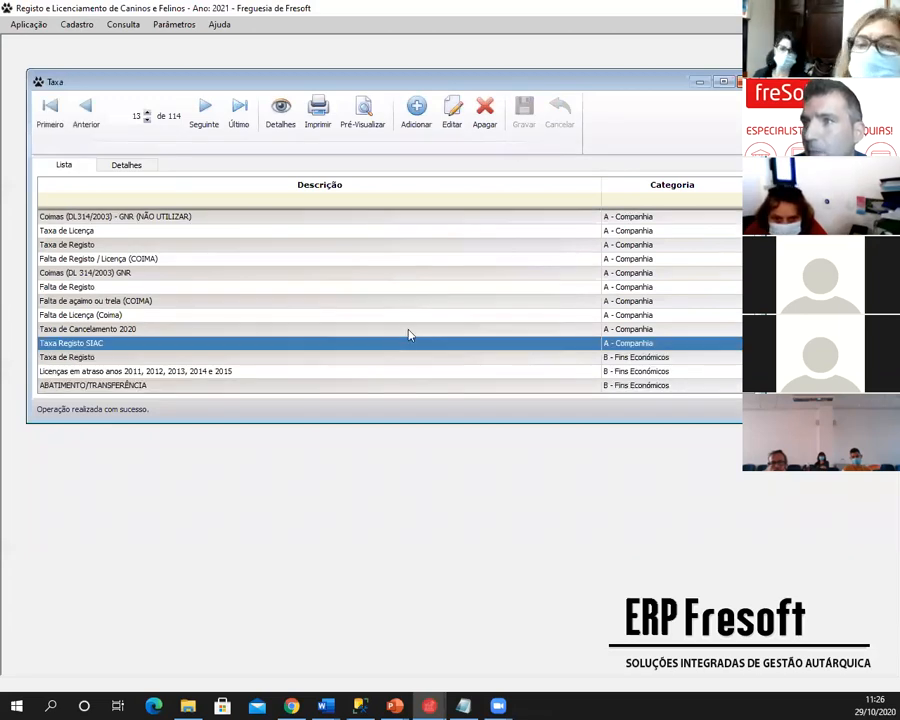
pyautogui.scroll(-6, 410, 335)
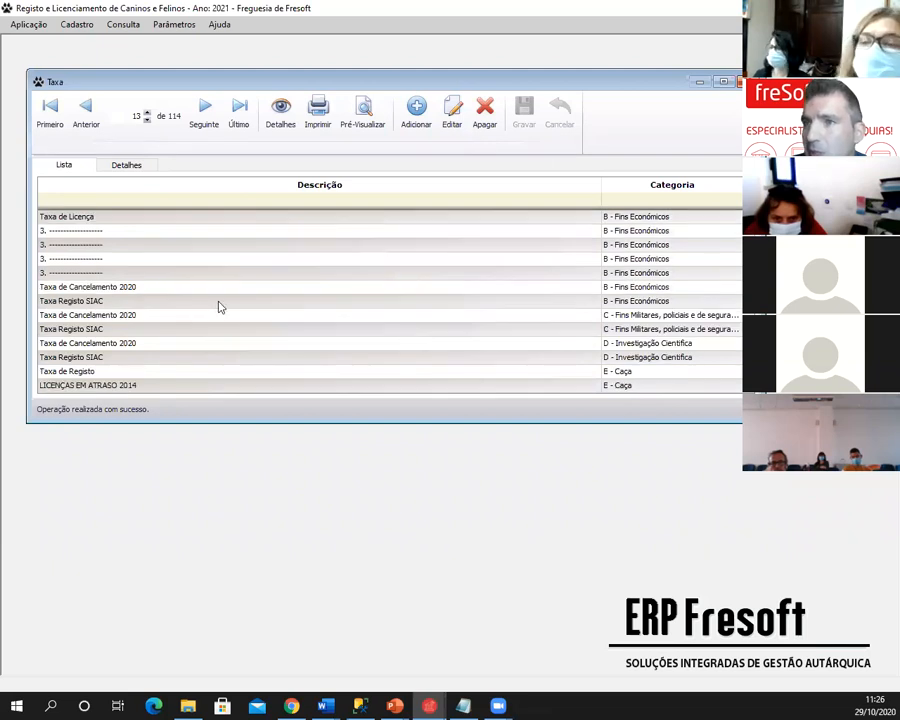
pyautogui.click(279, 302)
pyautogui.scroll(-5, 283, 310)
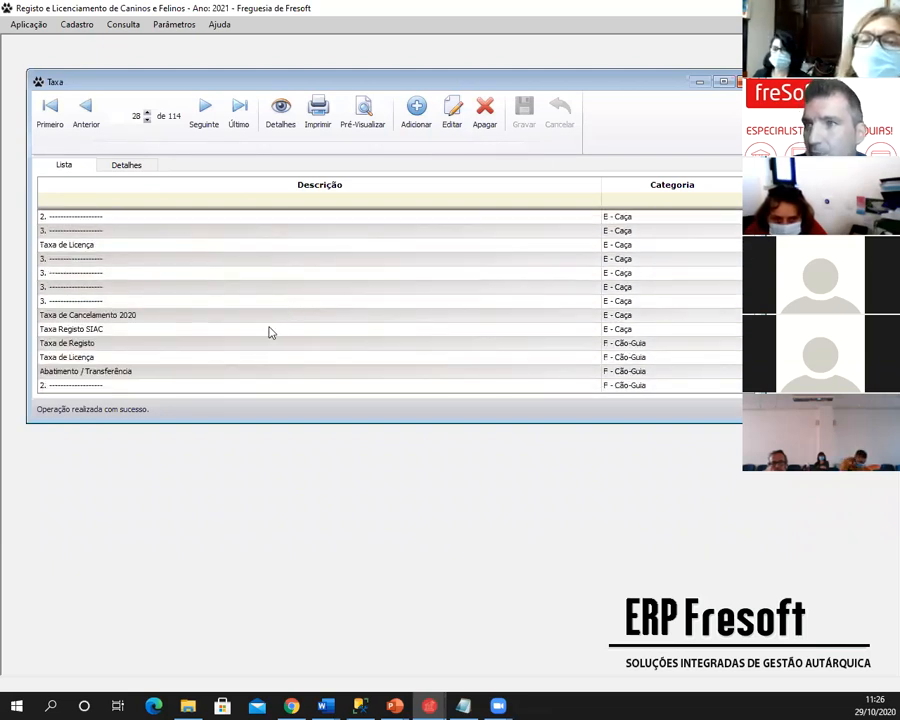
pyautogui.click(268, 329)
pyautogui.click(746, 82)
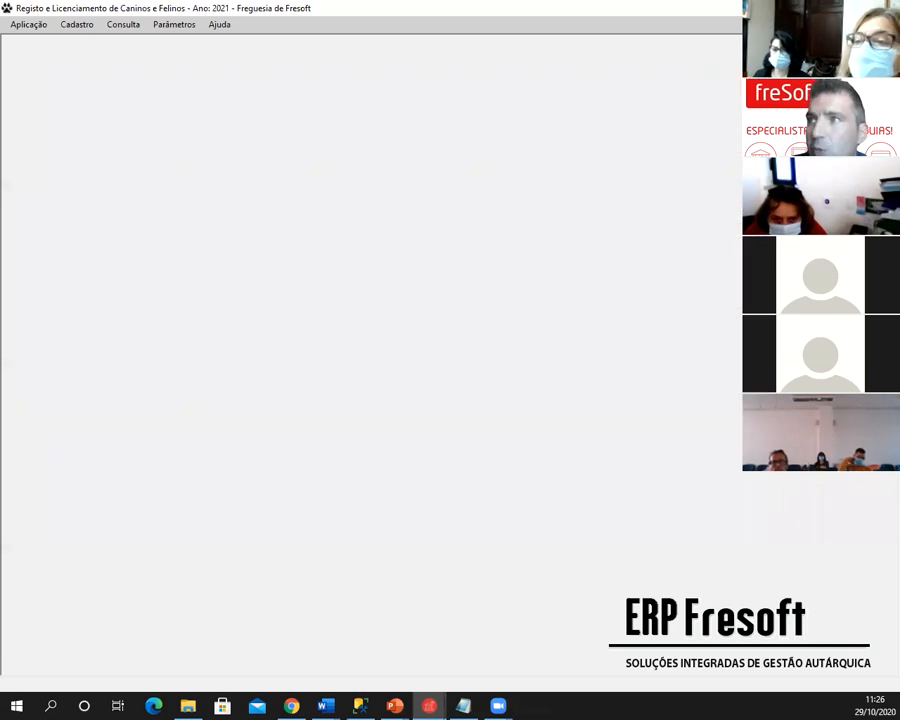
# - Open a blank new category record from Parâmetros > Categorias and discard it
pyautogui.click(179, 26)
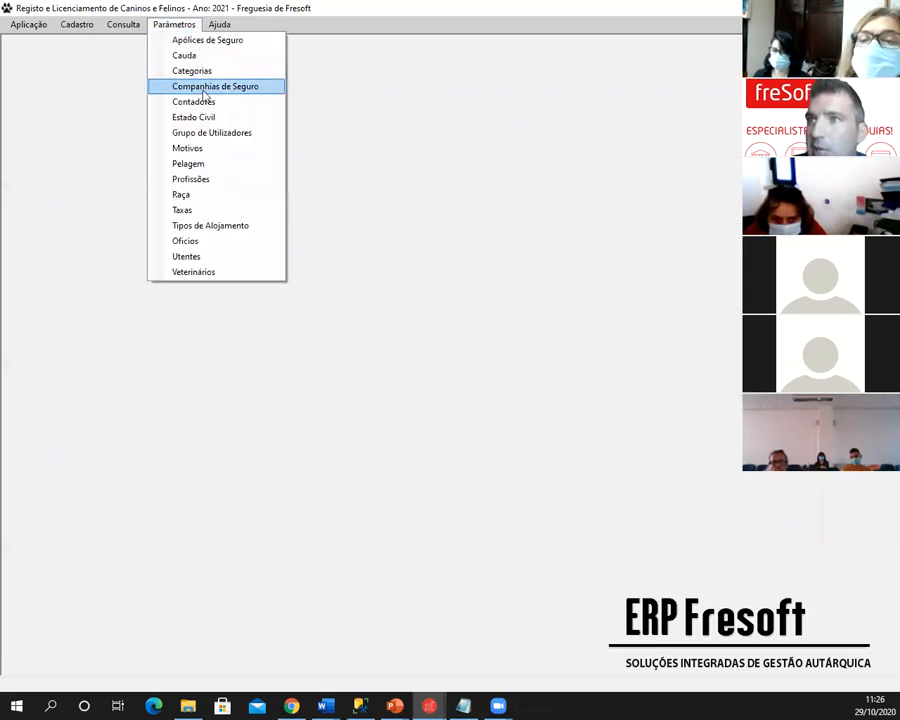
pyautogui.click(200, 70)
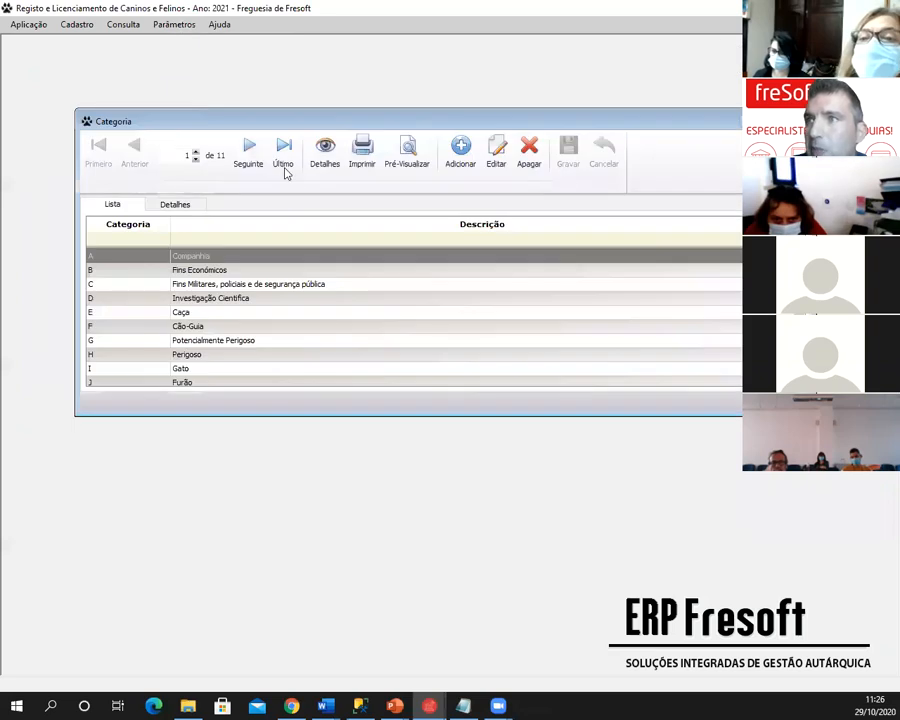
pyautogui.click(460, 152)
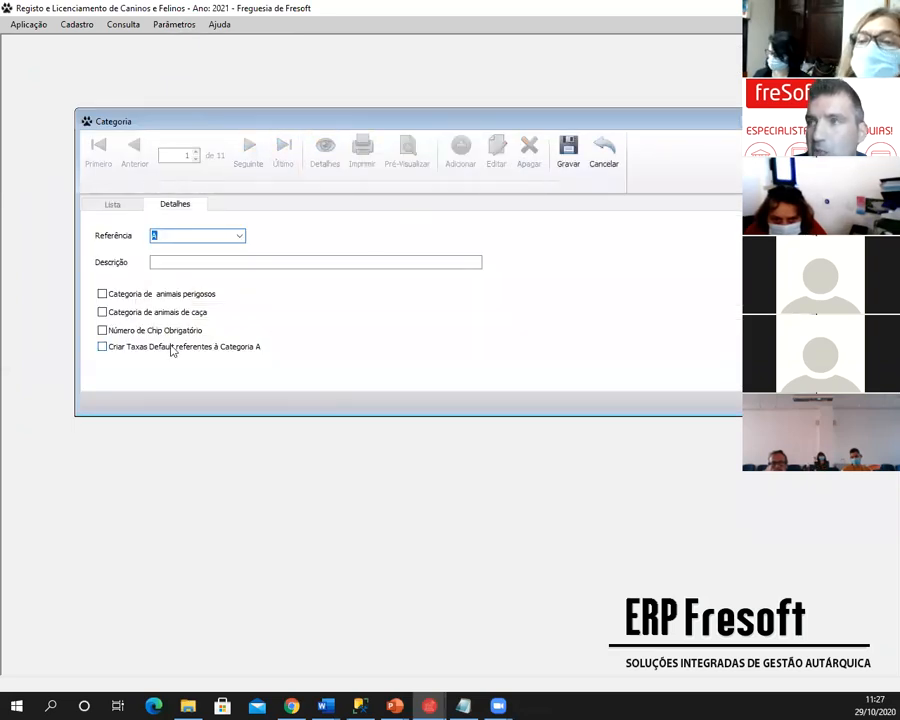
pyautogui.press('Escape')
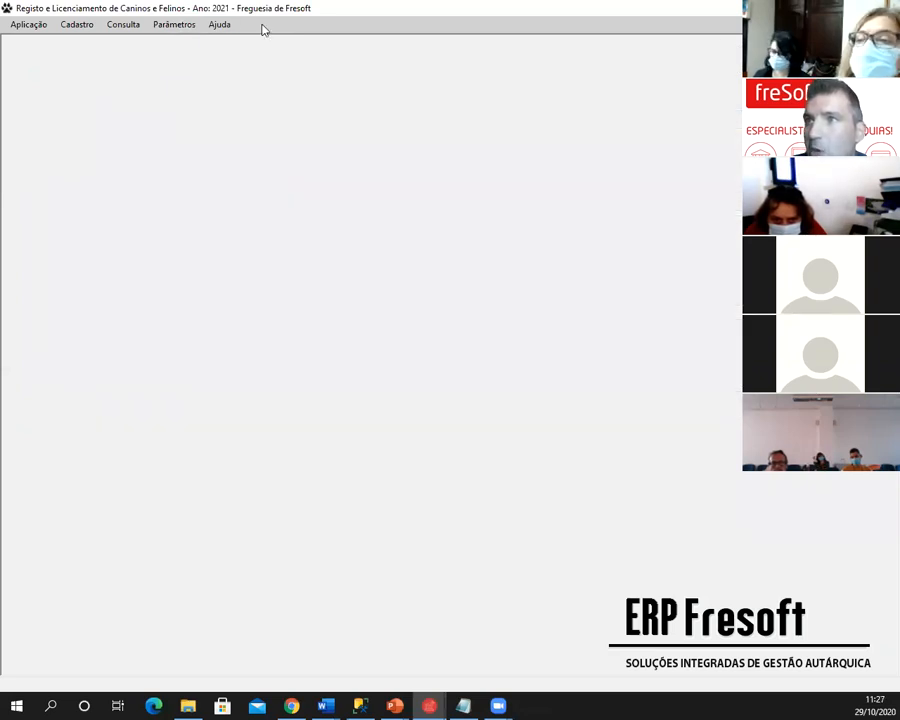
# - Open a blank new fee record from Parâmetros > Taxas and cancel it
pyautogui.click(186, 26)
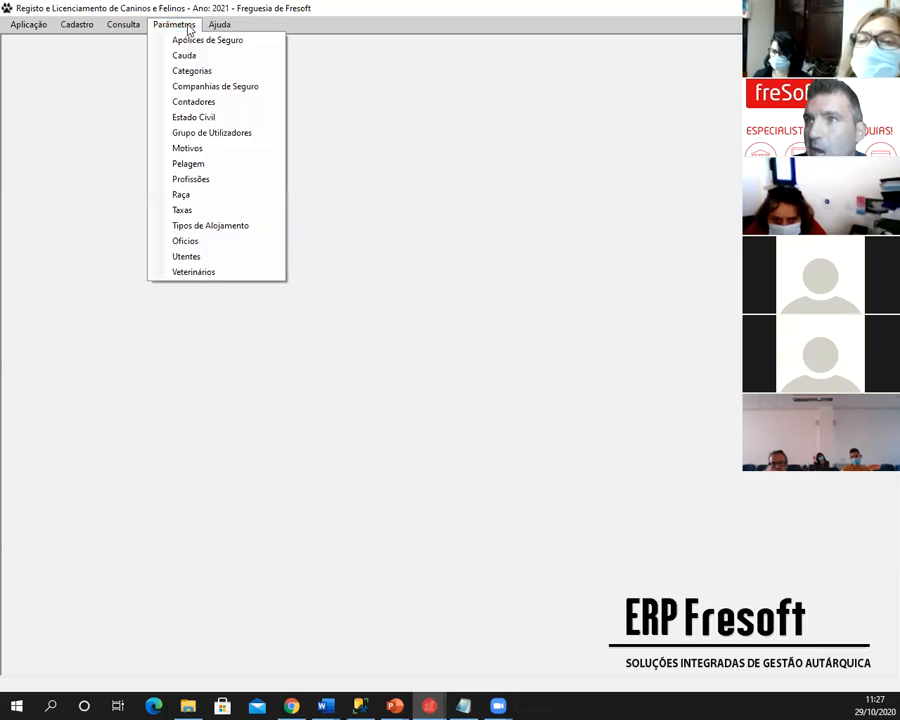
pyautogui.click(194, 210)
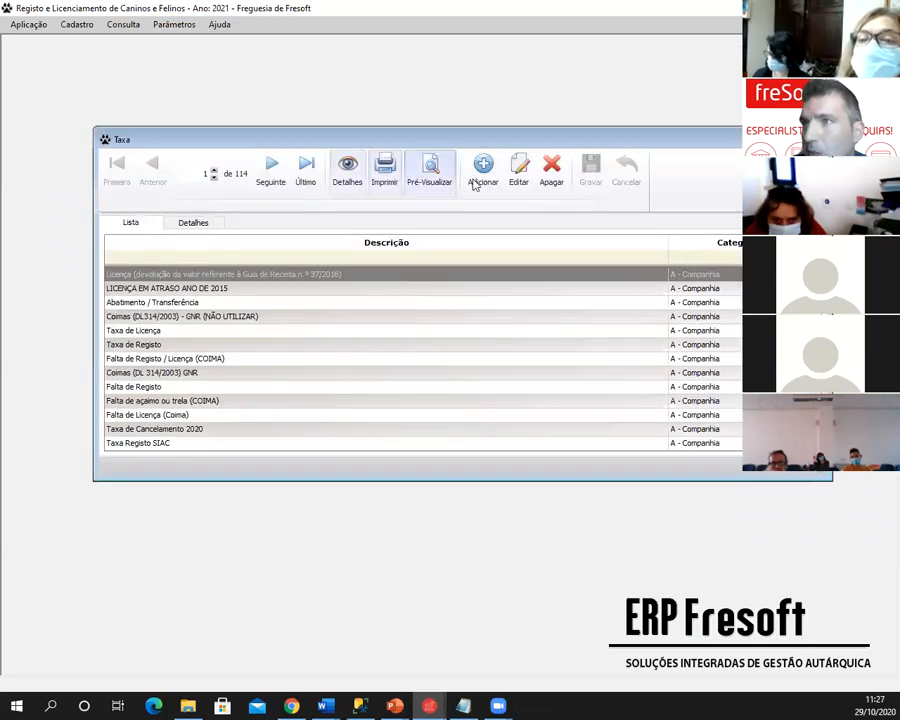
pyautogui.click(485, 170)
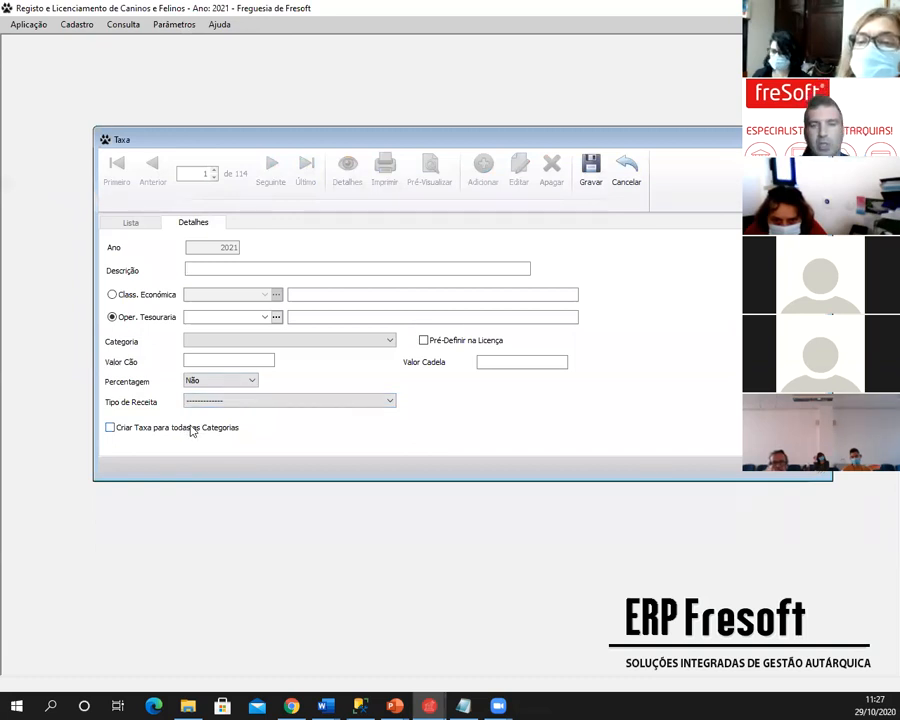
pyautogui.click(626, 172)
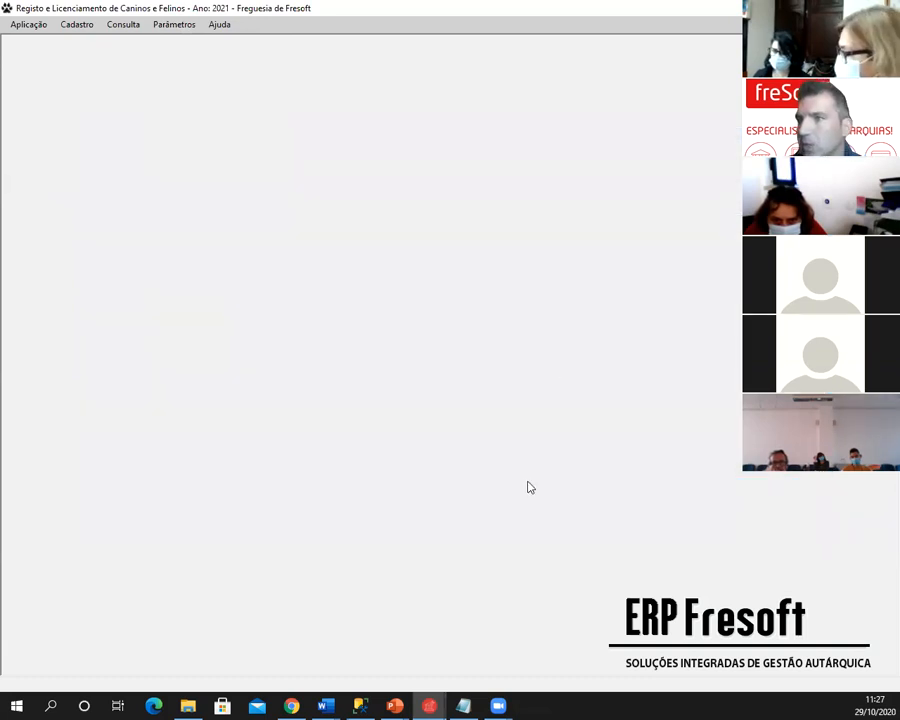
# - Advance the PowerPoint slideshow to the Emissão de Licenças slide and return to Fresoft
pyautogui.hotkey('alt', 'Tab')
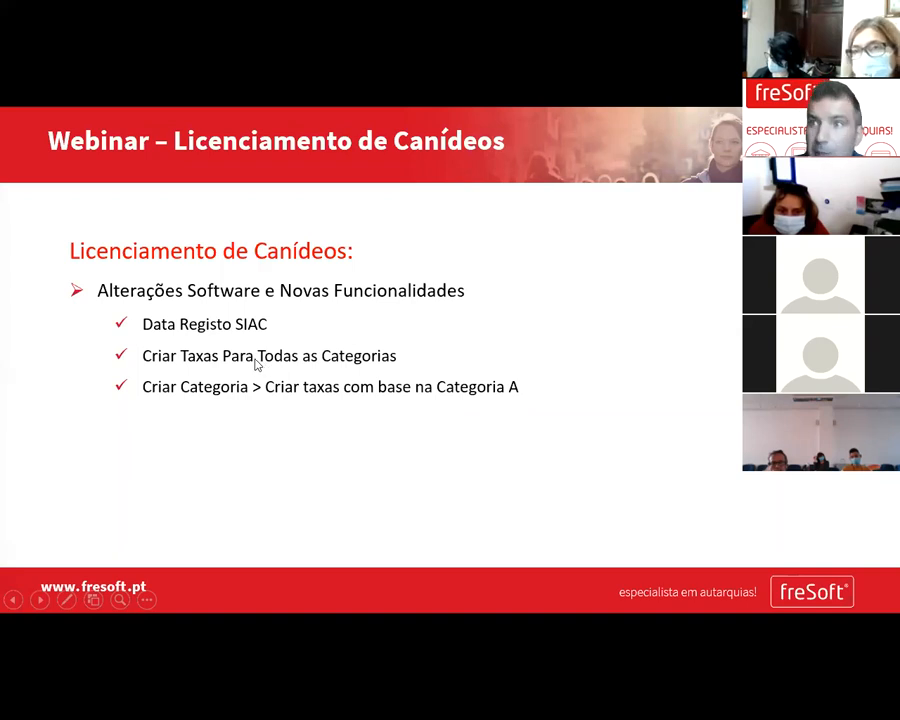
pyautogui.click(183, 400)
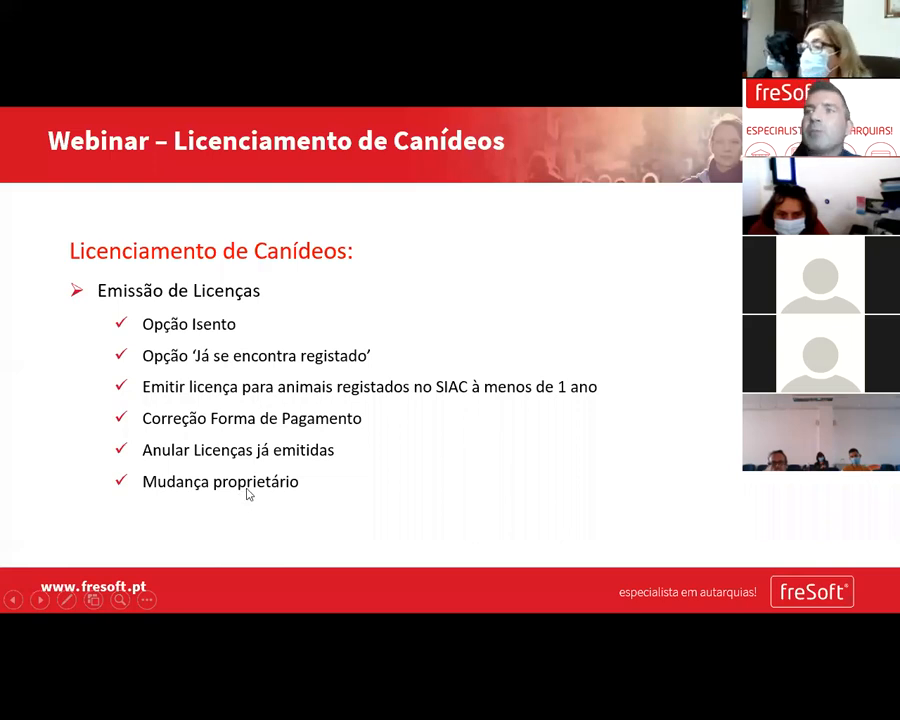
pyautogui.hotkey('alt', 'Tab')
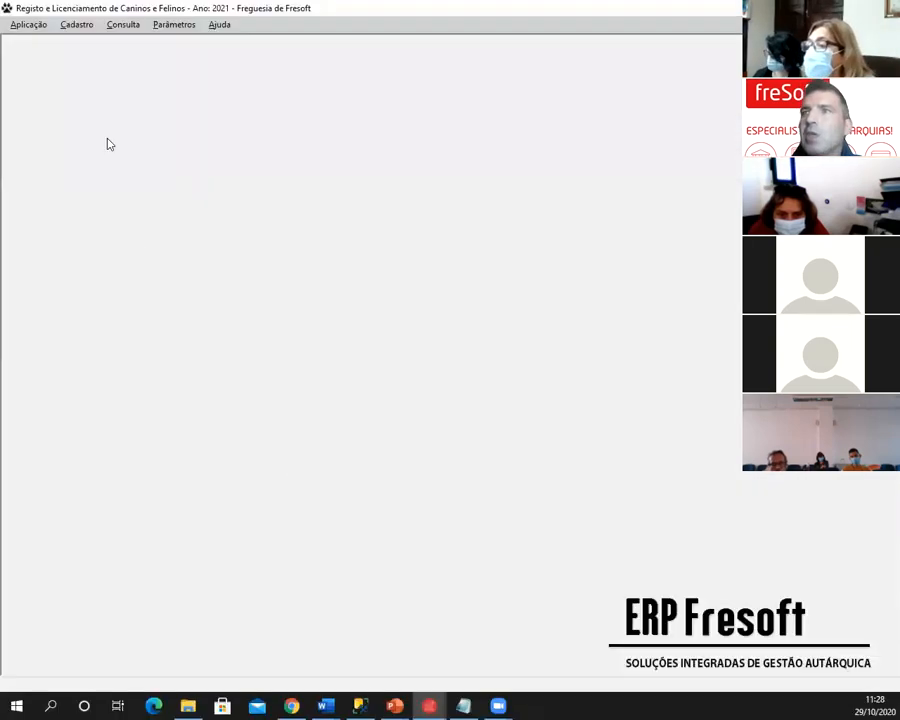
# - Open Cadastro > Atualização de Cadastros and show Maggie's full record
pyautogui.click(73, 30)
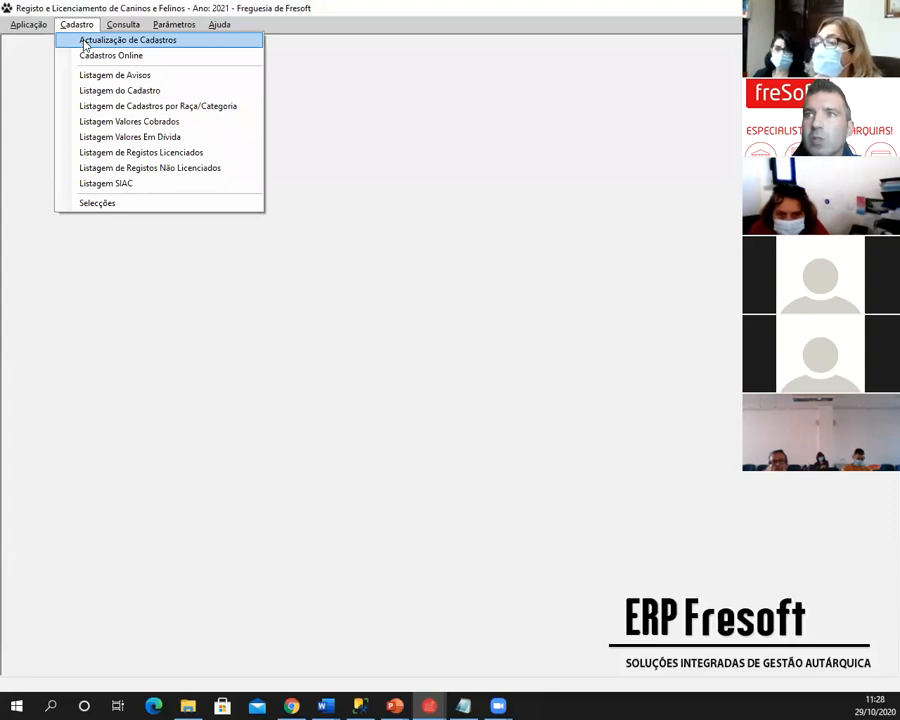
pyautogui.click(82, 40)
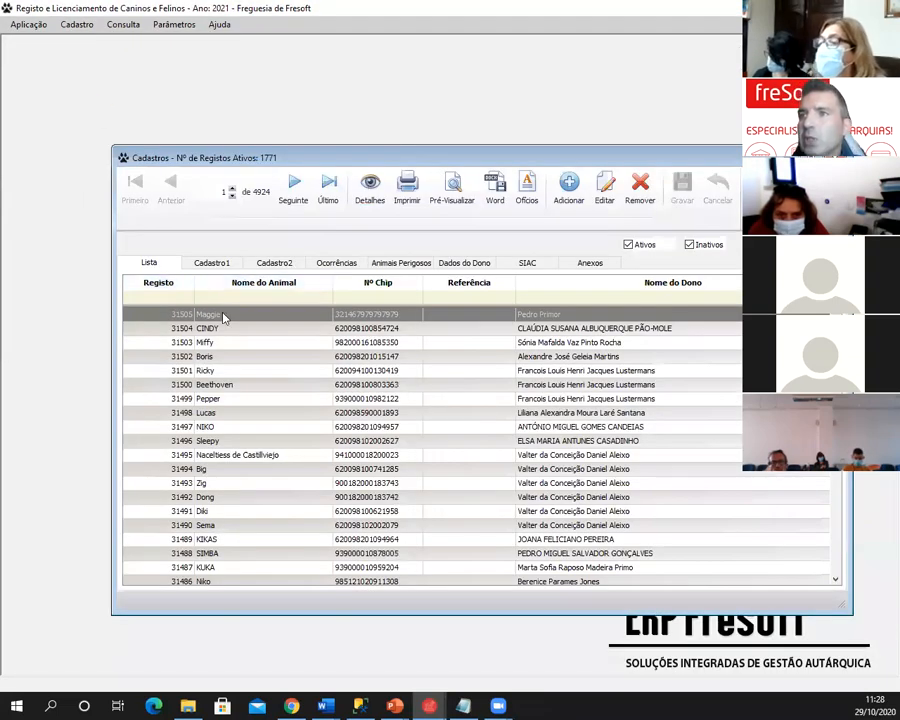
pyautogui.click(213, 262)
pyautogui.moveTo(287, 159); pyautogui.dragTo(236, 96)
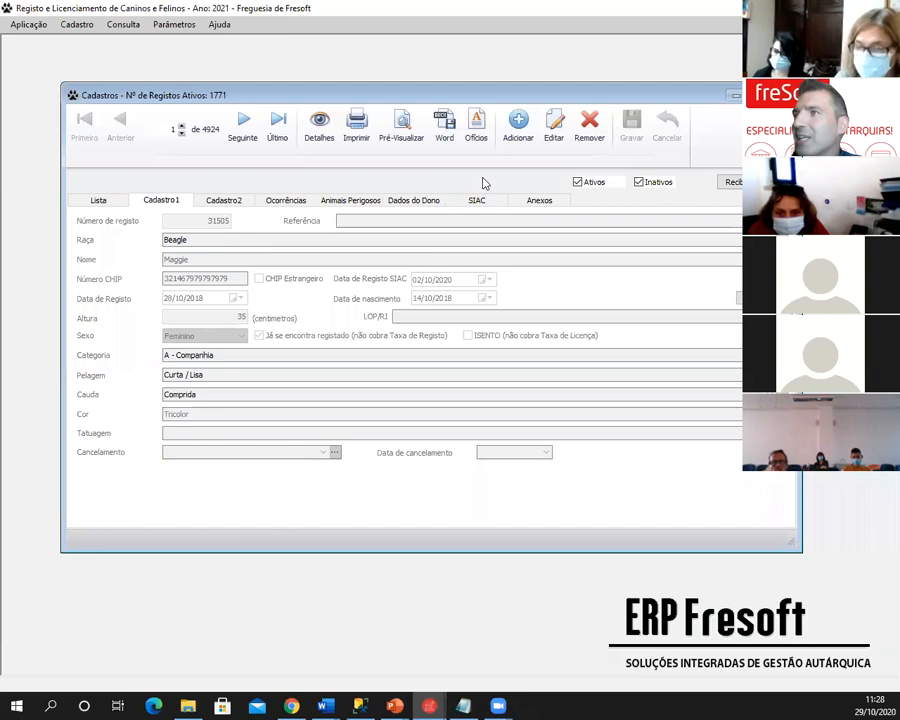
# - Trial-edit Maggie's SIAC date to 0210 and untick the registered option, then cancel without saving
pyautogui.click(553, 137)
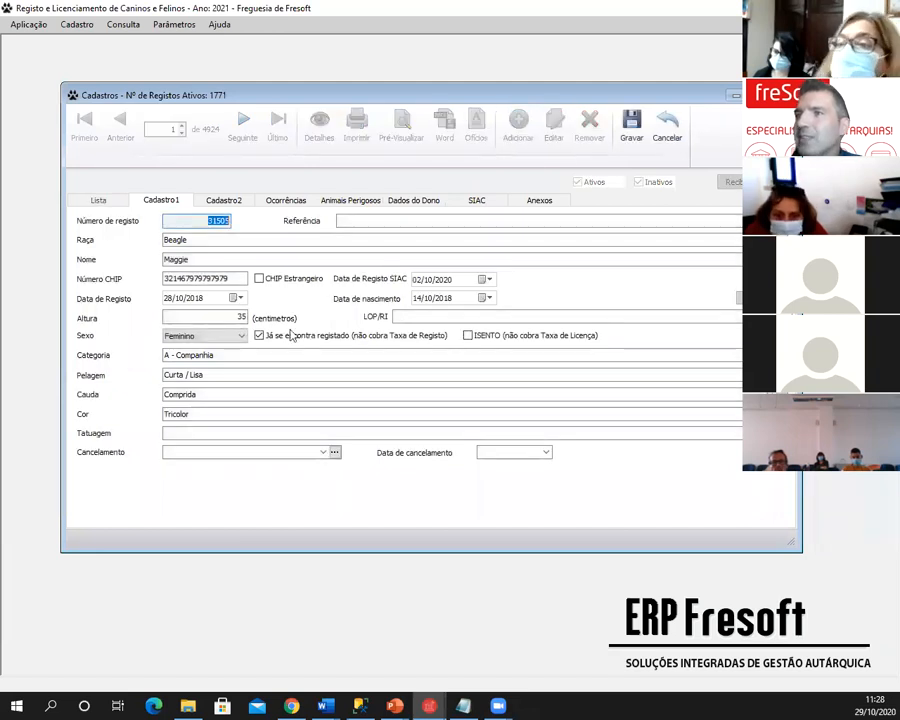
pyautogui.click(418, 281)
pyautogui.write('0710')
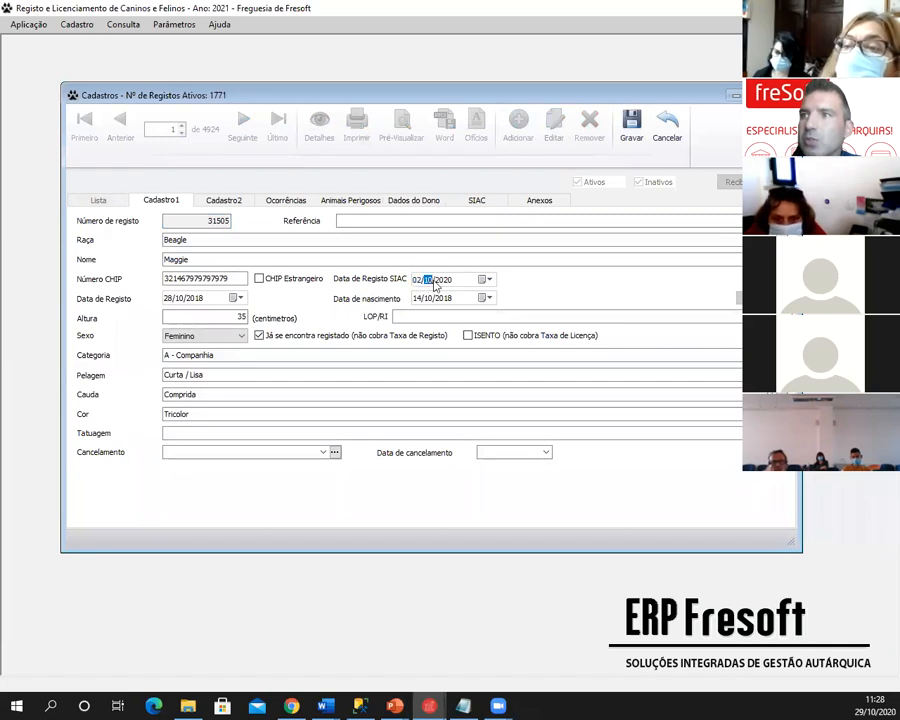
pyautogui.click(418, 281)
pyautogui.write('0210')
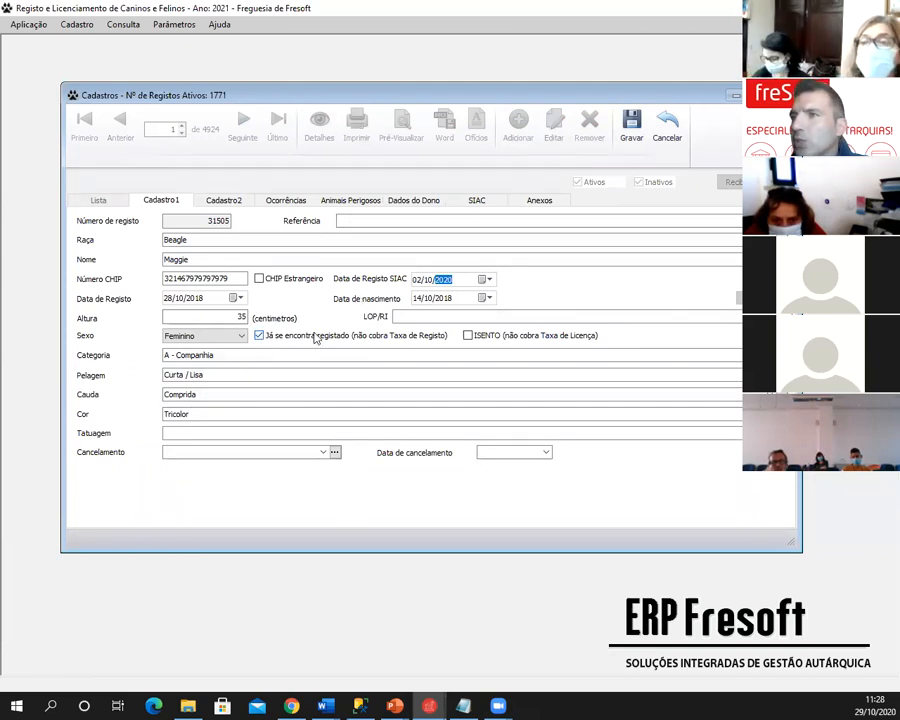
pyautogui.click(262, 336)
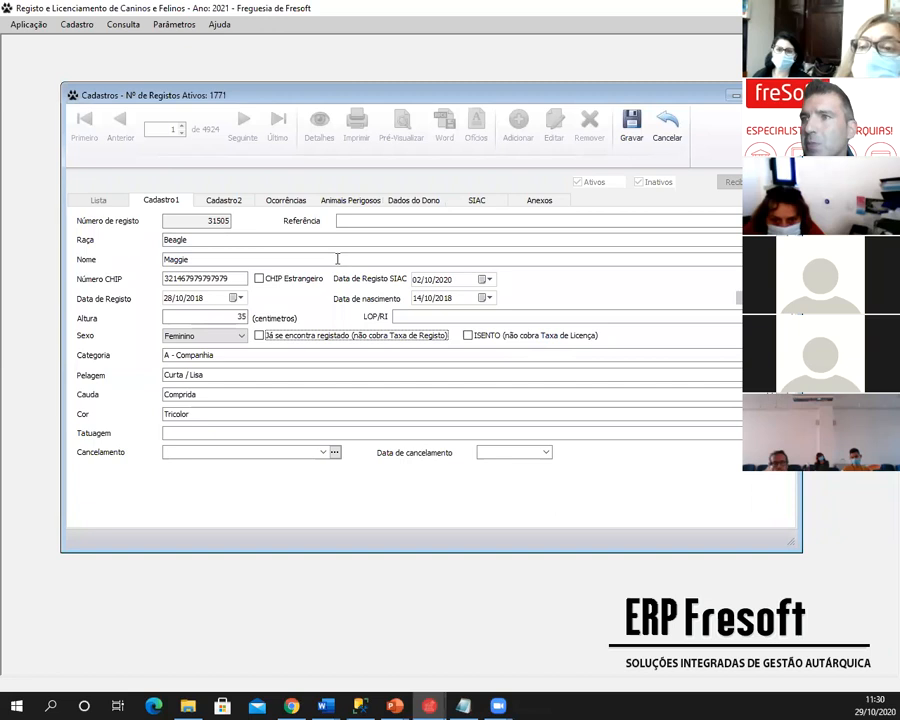
pyautogui.click(667, 125)
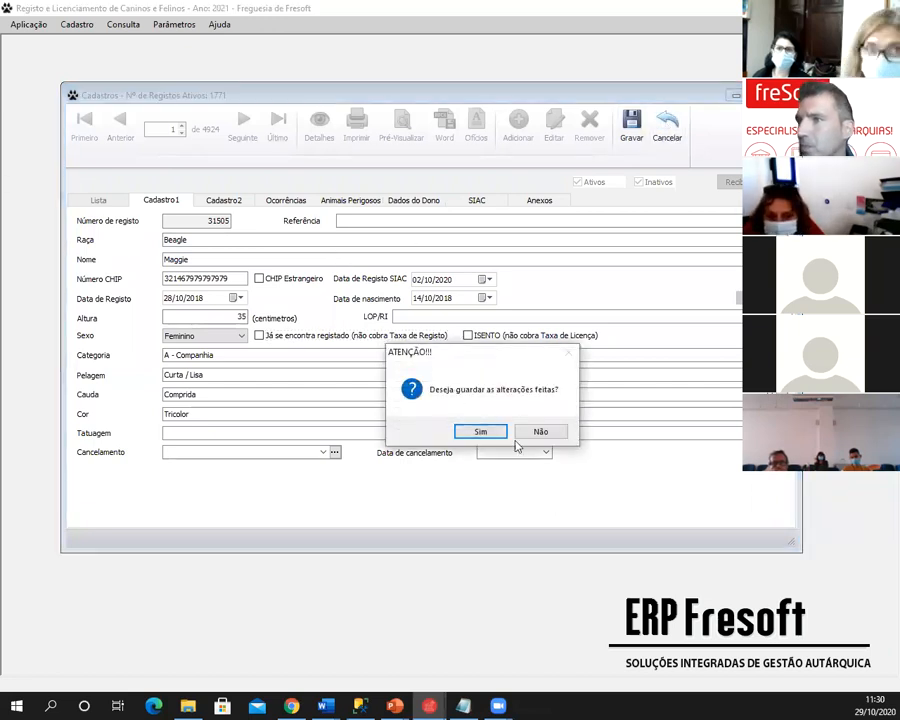
pyautogui.click(523, 438)
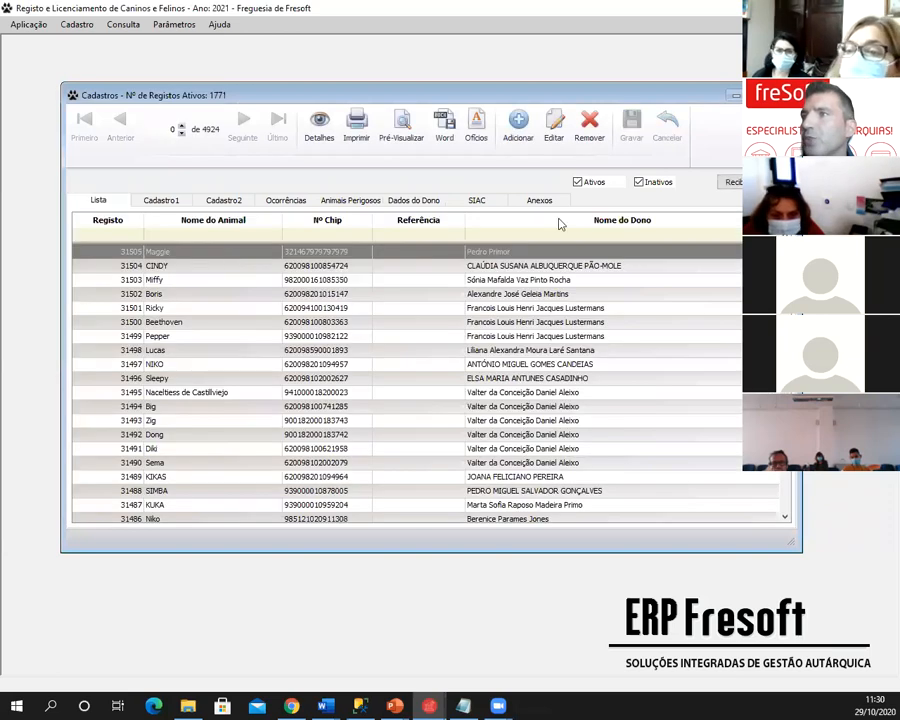
pyautogui.click(737, 182)
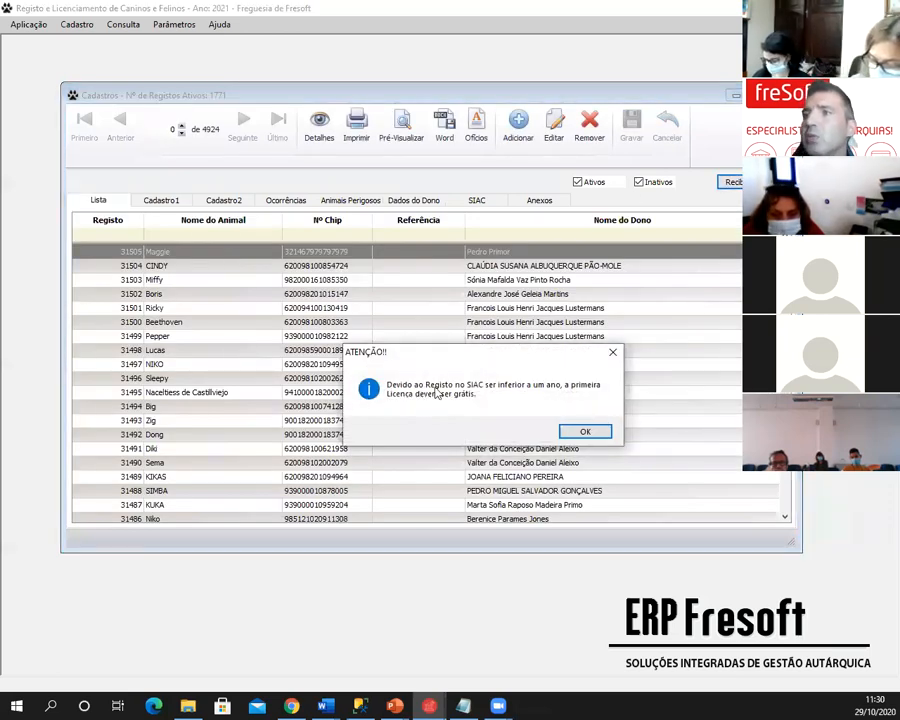
pyautogui.moveTo(446, 356); pyautogui.dragTo(412, 306)
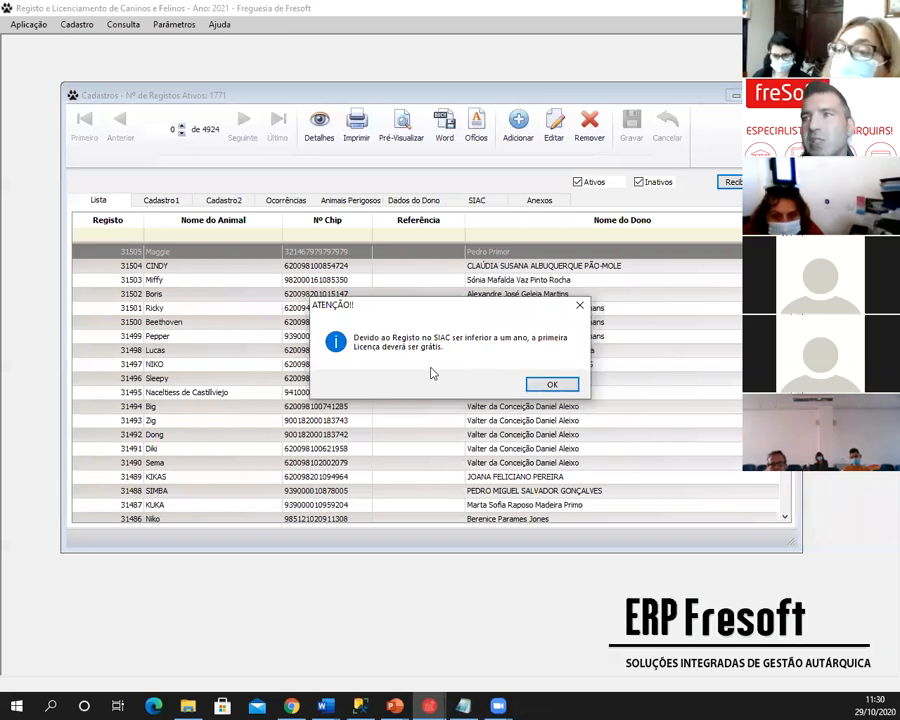
pyautogui.moveTo(428, 311); pyautogui.dragTo(409, 297)
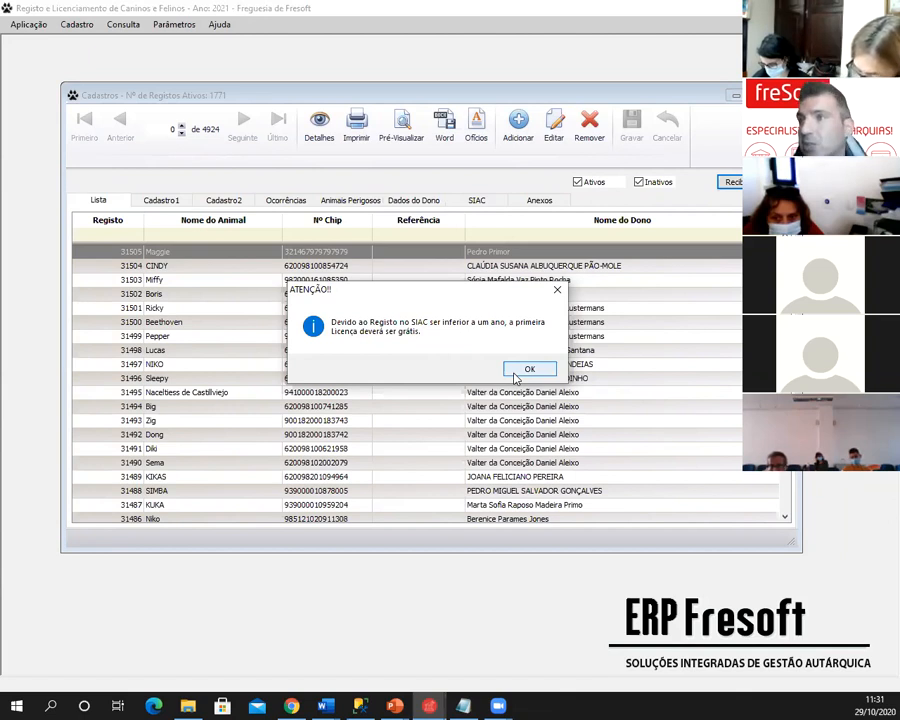
pyautogui.click(524, 367)
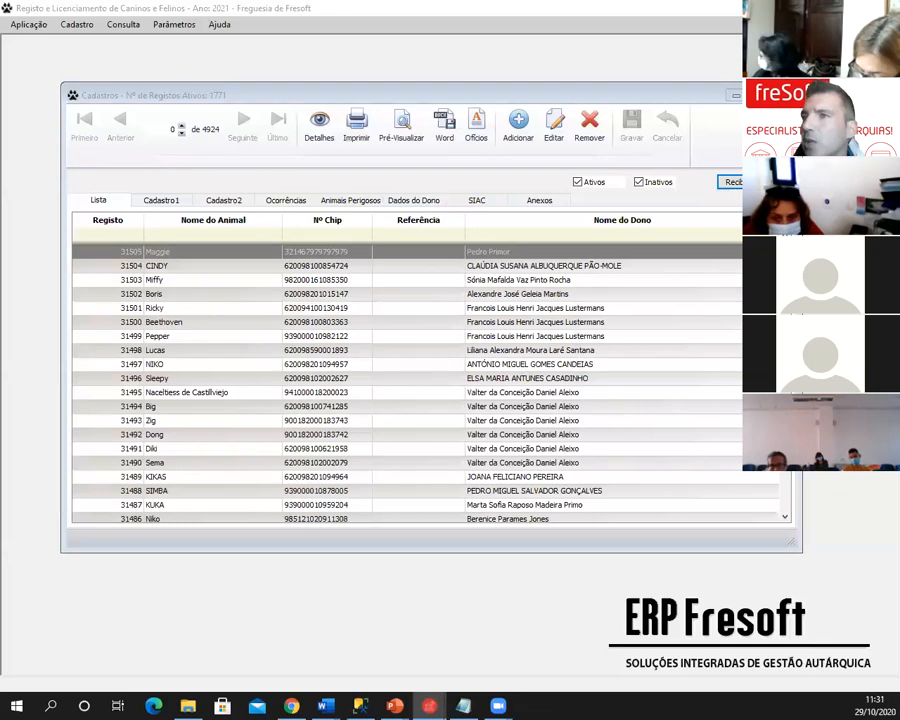
# - Set vaccination date 06-10-2020 and batch A, issue the licence and receipt guide, declining a different year
pyautogui.click(287, 227)
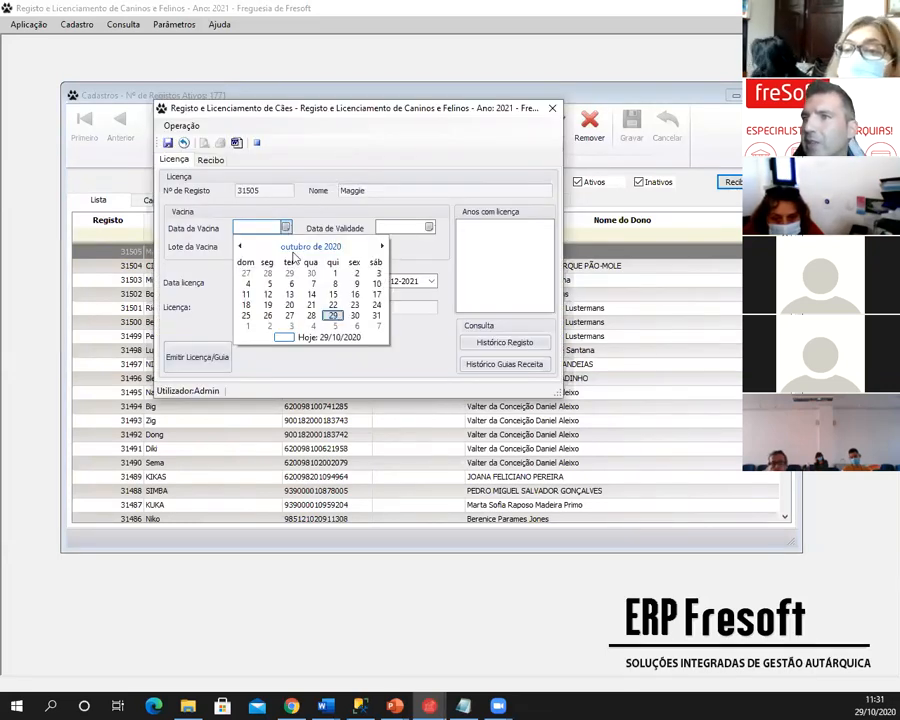
pyautogui.click(289, 284)
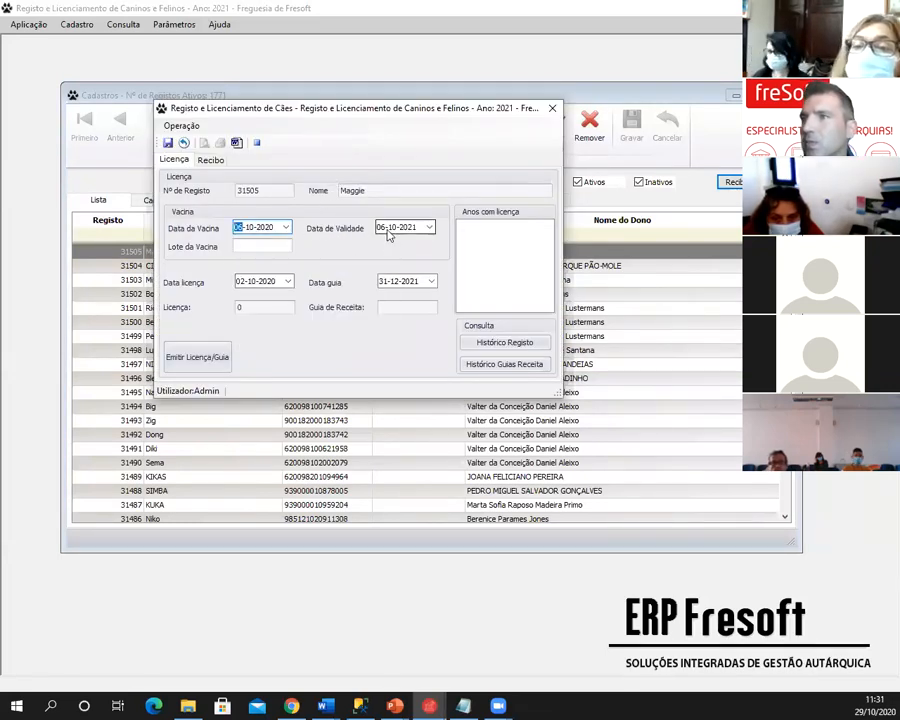
pyautogui.click(238, 246)
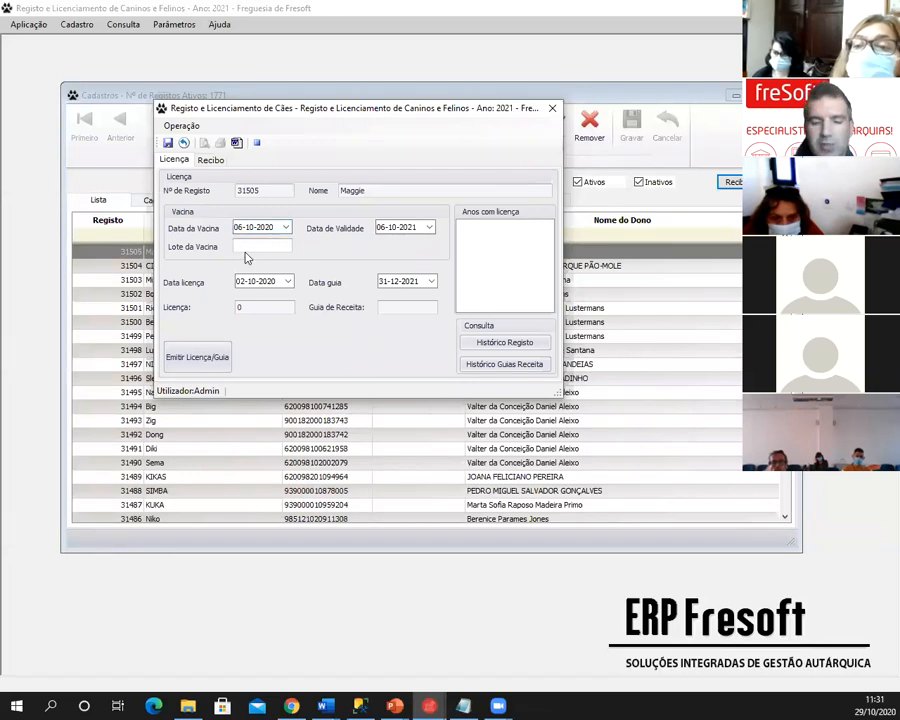
pyautogui.write('A23423')
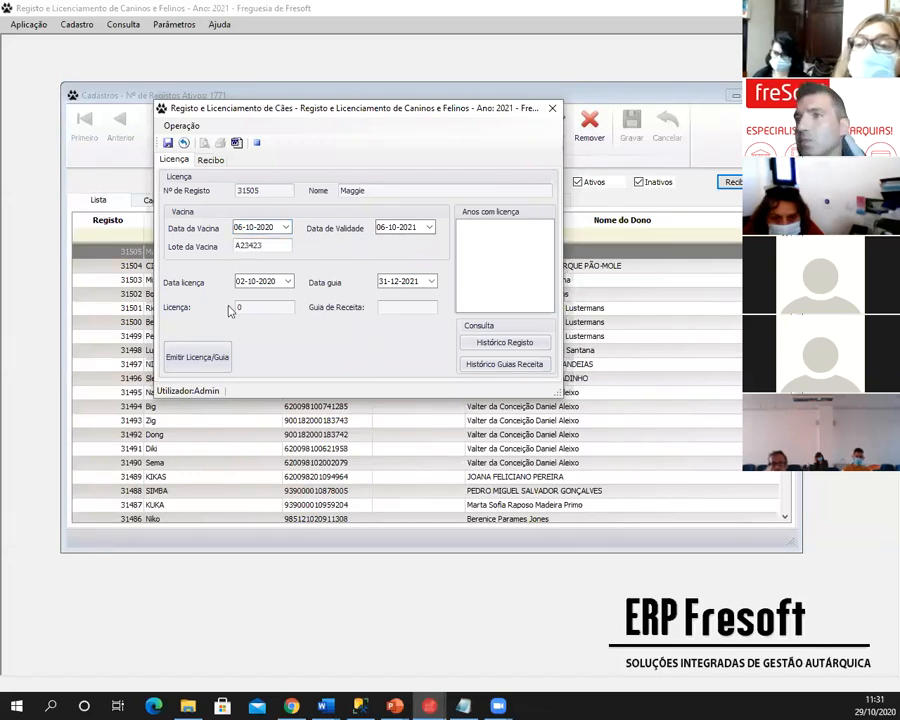
pyautogui.click(207, 358)
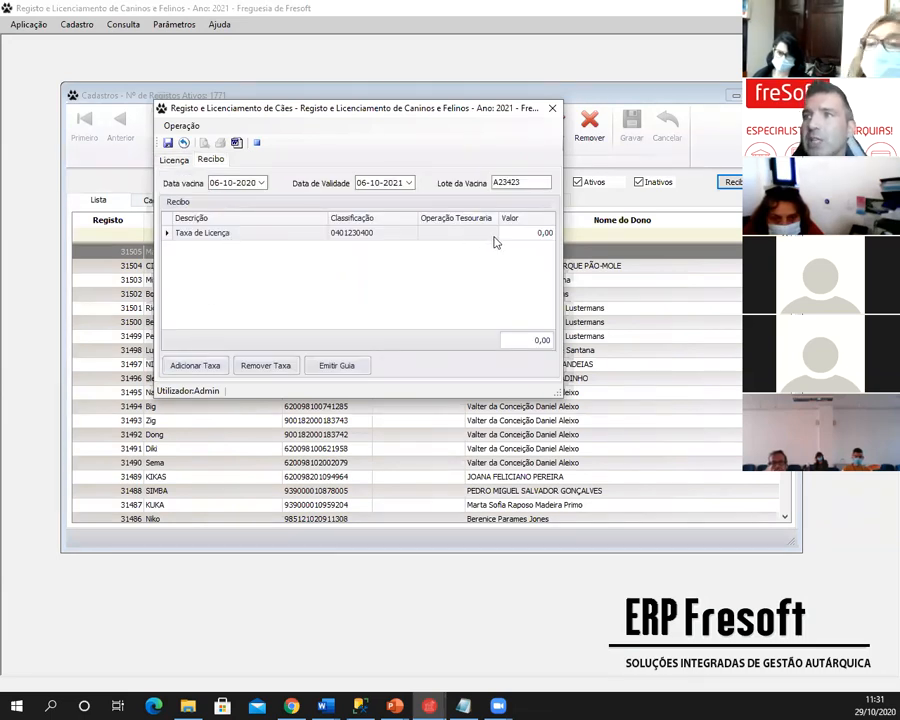
pyautogui.click(322, 366)
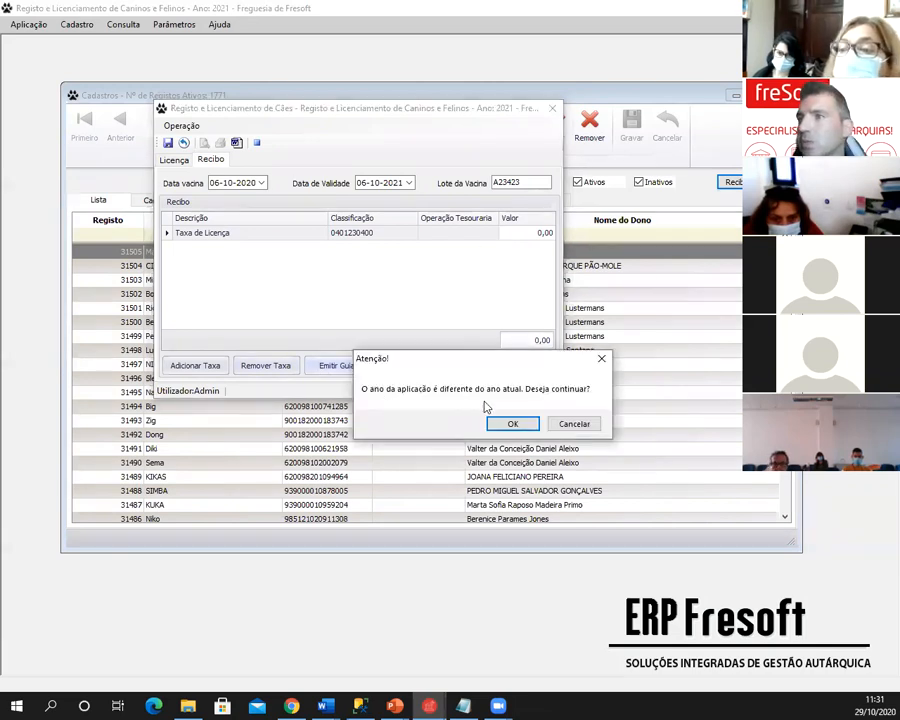
pyautogui.click(577, 424)
# - Close the licence form without saving and close the animal records window
pyautogui.click(553, 112)
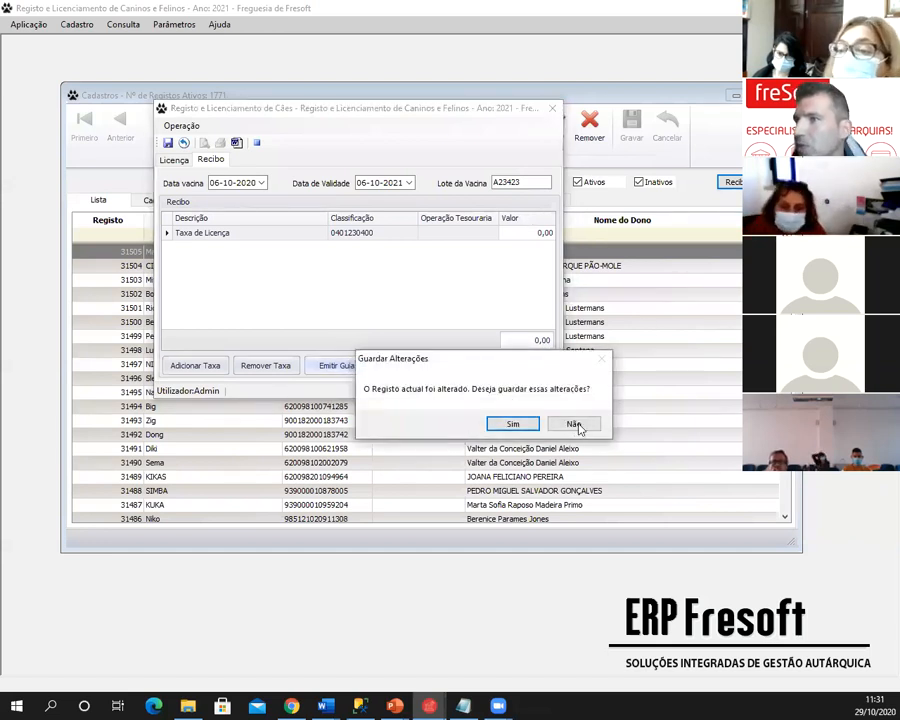
pyautogui.click(574, 423)
pyautogui.click(785, 95)
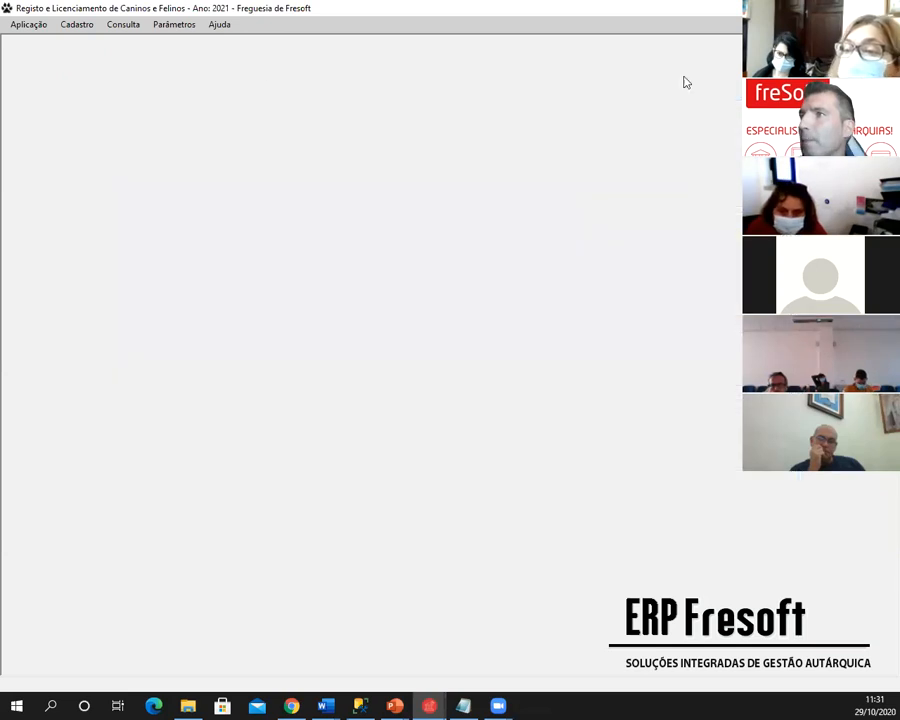
pyautogui.click(29, 26)
# - Switch the working year to 2020 via Aplicação > Mudar de Ano
pyautogui.click(42, 88)
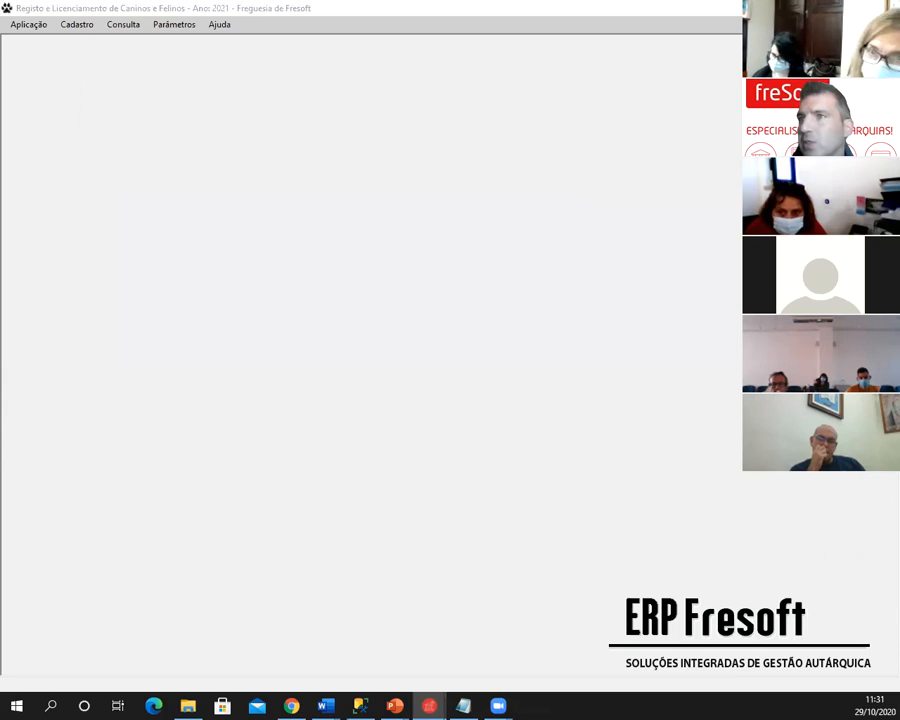
pyautogui.click(229, 115)
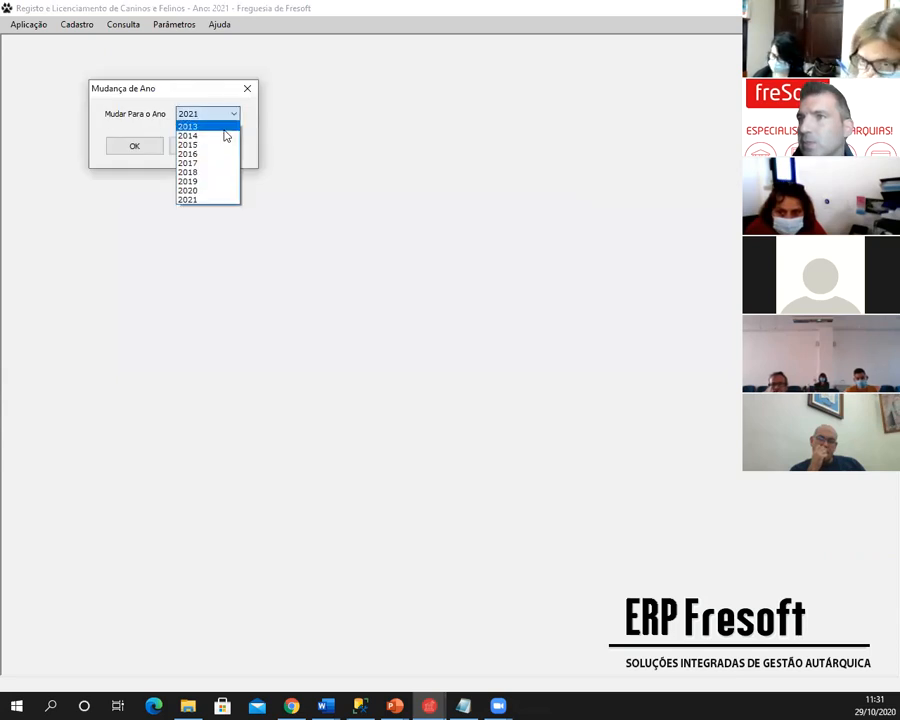
pyautogui.click(205, 190)
pyautogui.click(134, 146)
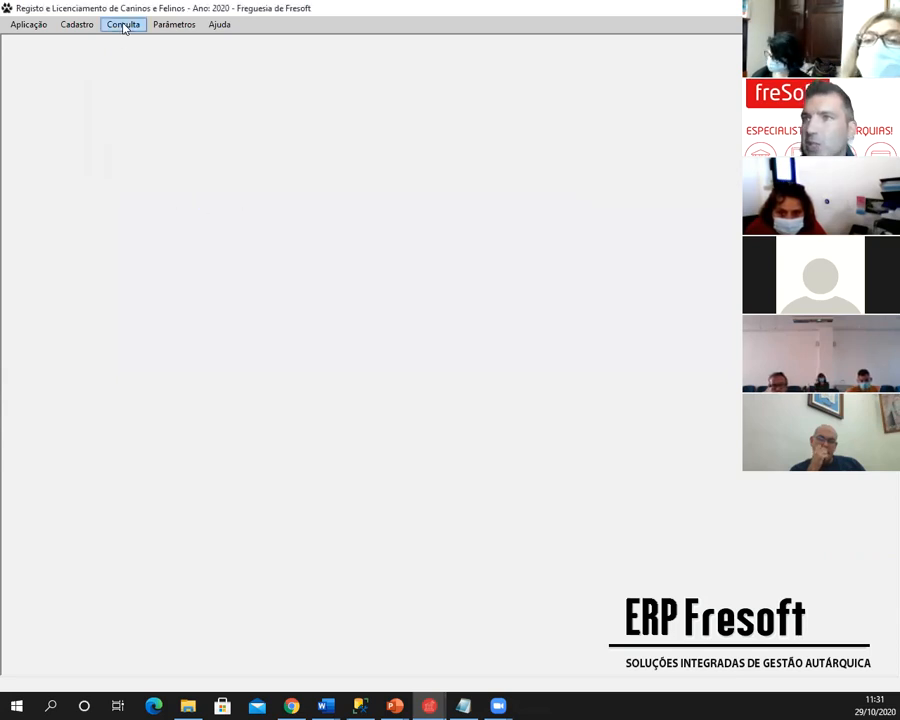
# - Open the animal's record in Atualização de Cadastros and dismiss the free first licence notice
pyautogui.click(72, 26)
pyautogui.click(86, 40)
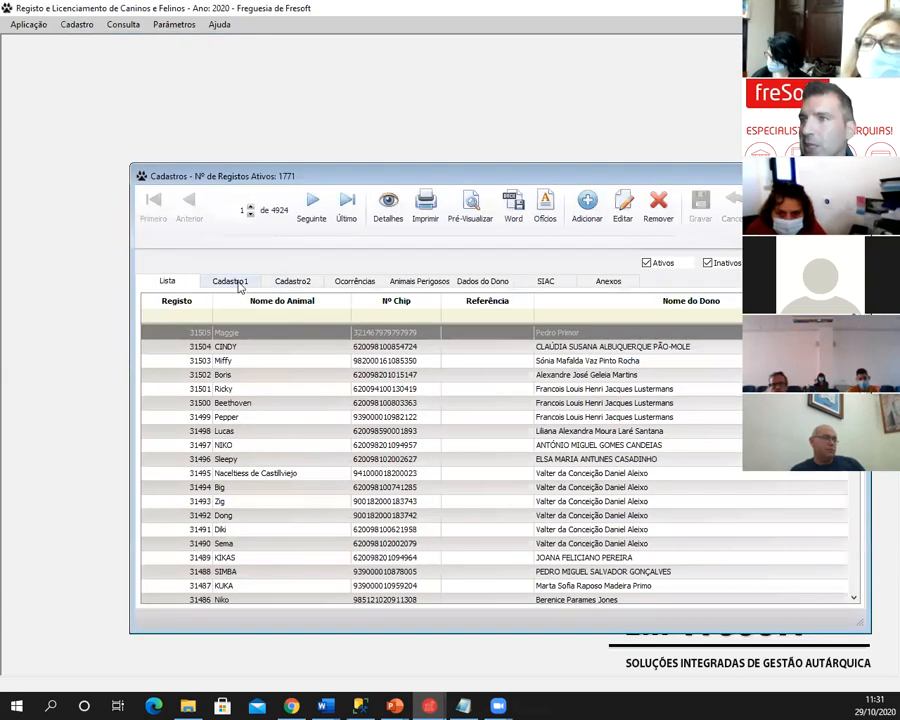
pyautogui.click(233, 283)
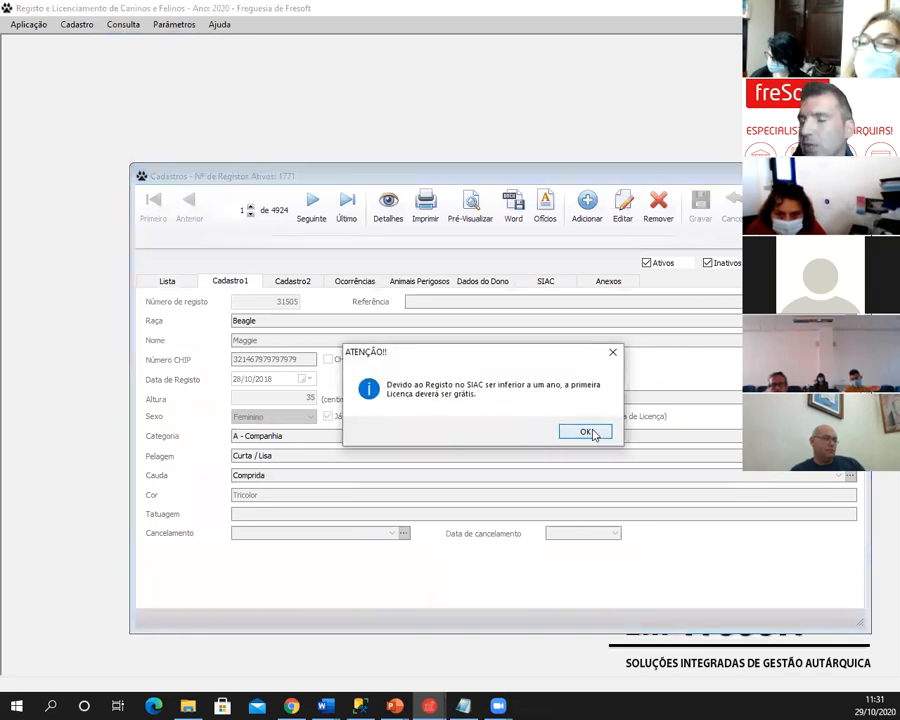
pyautogui.click(588, 432)
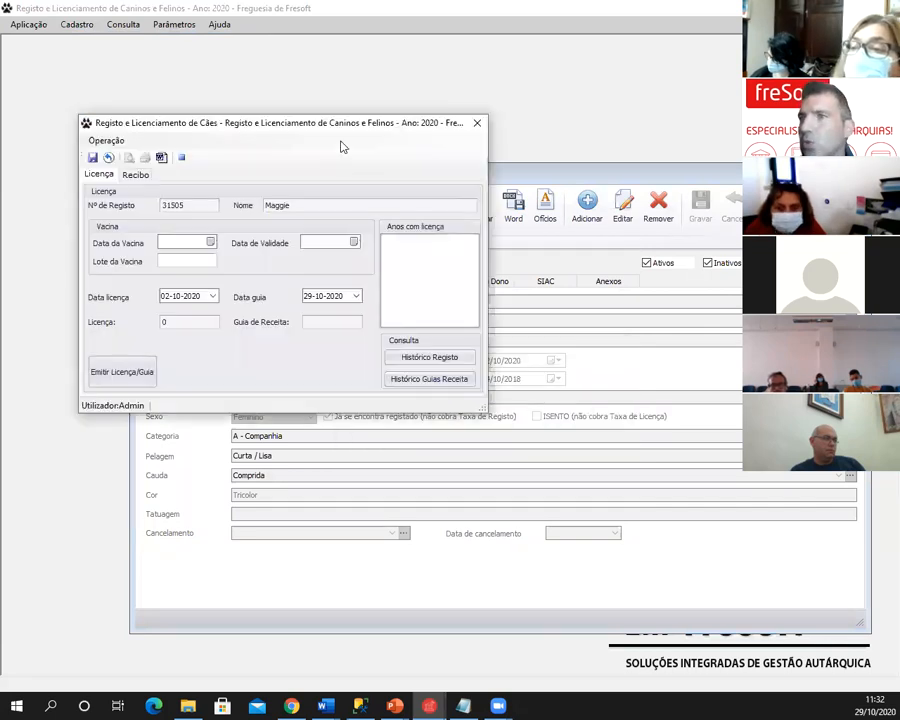
# - Enter vaccination date 13-10-2020, batch A21424, validity 2023, and issue the licence and receipt guide
pyautogui.click(210, 242)
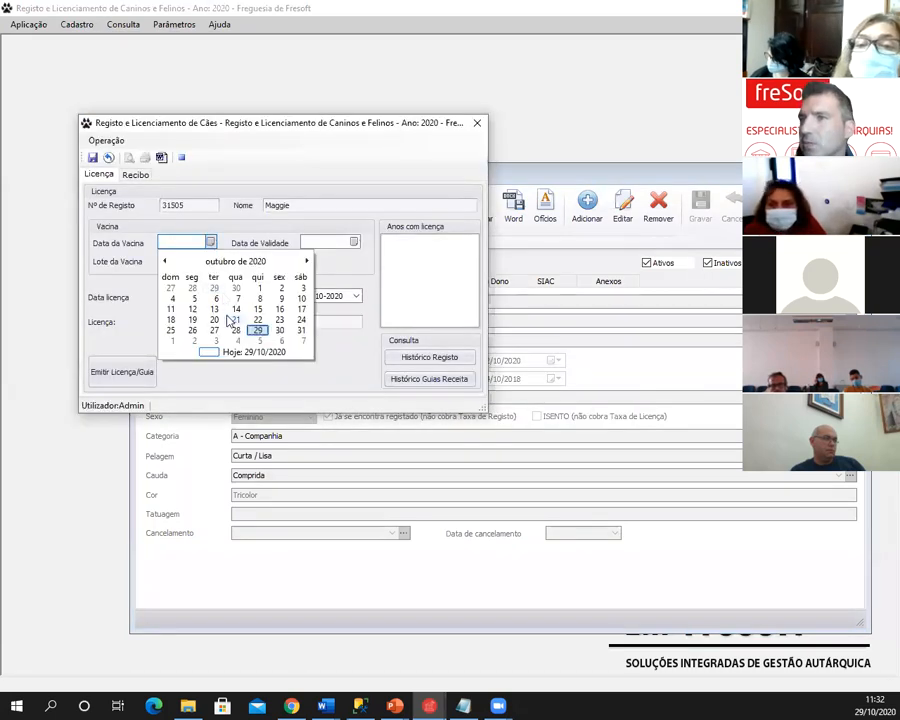
pyautogui.click(213, 309)
pyautogui.click(191, 260)
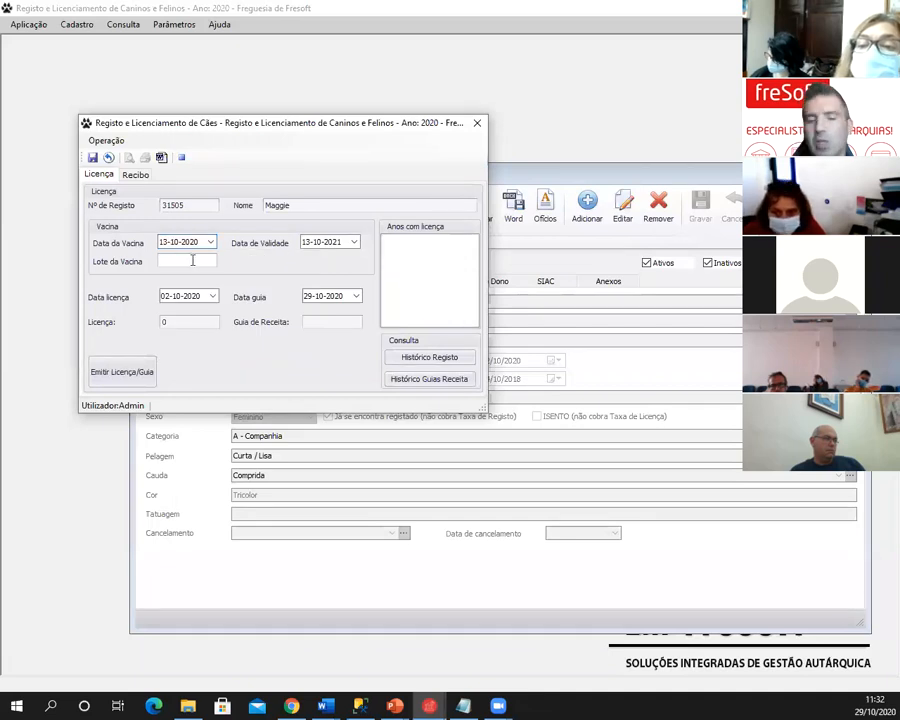
pyautogui.write('A21424')
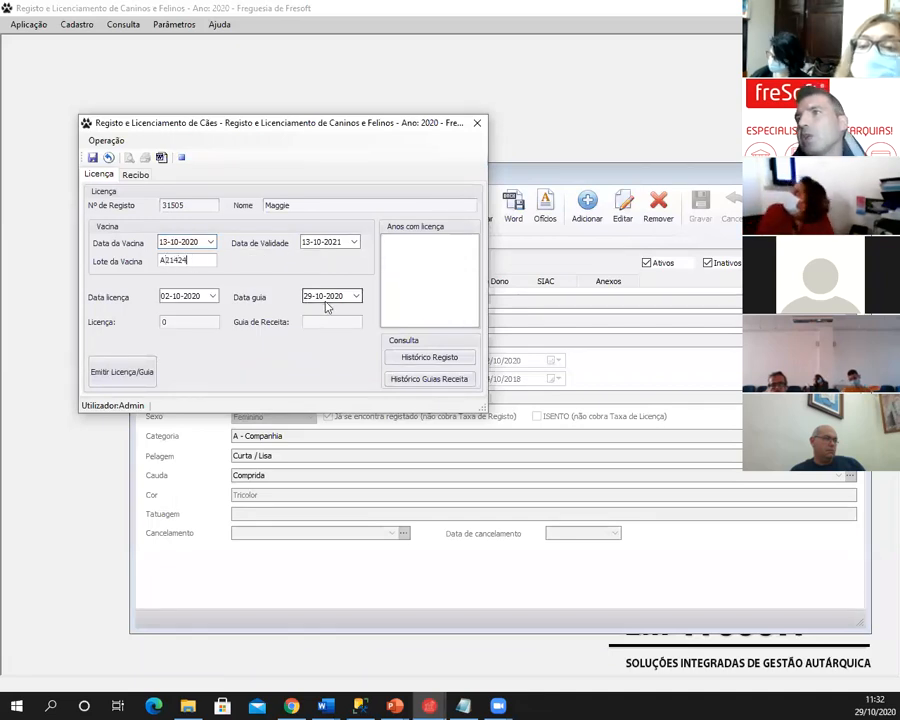
pyautogui.click(332, 243)
pyautogui.write('2023')
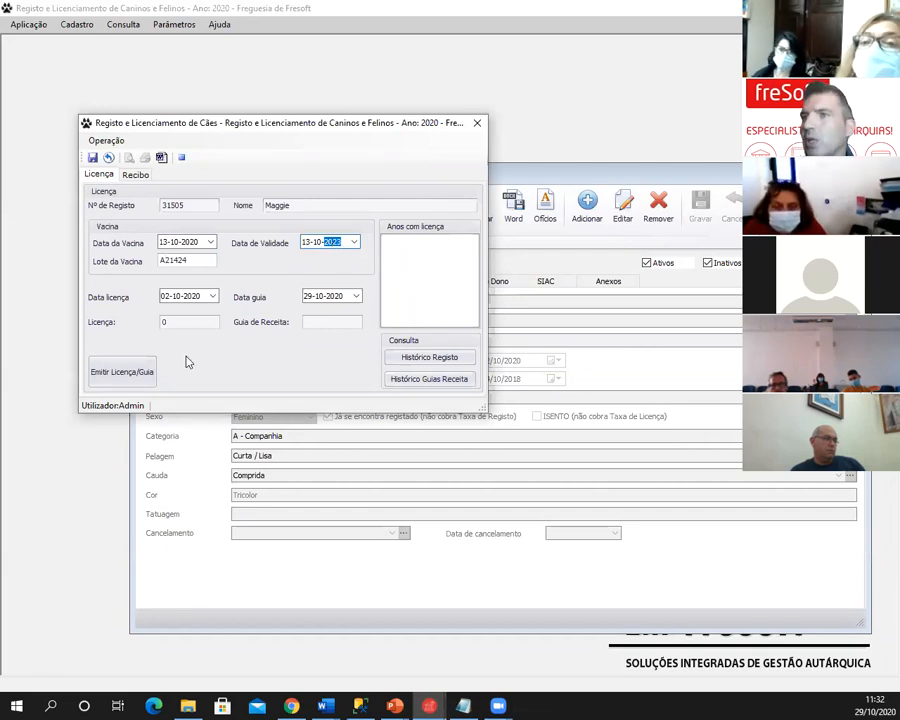
pyautogui.click(139, 381)
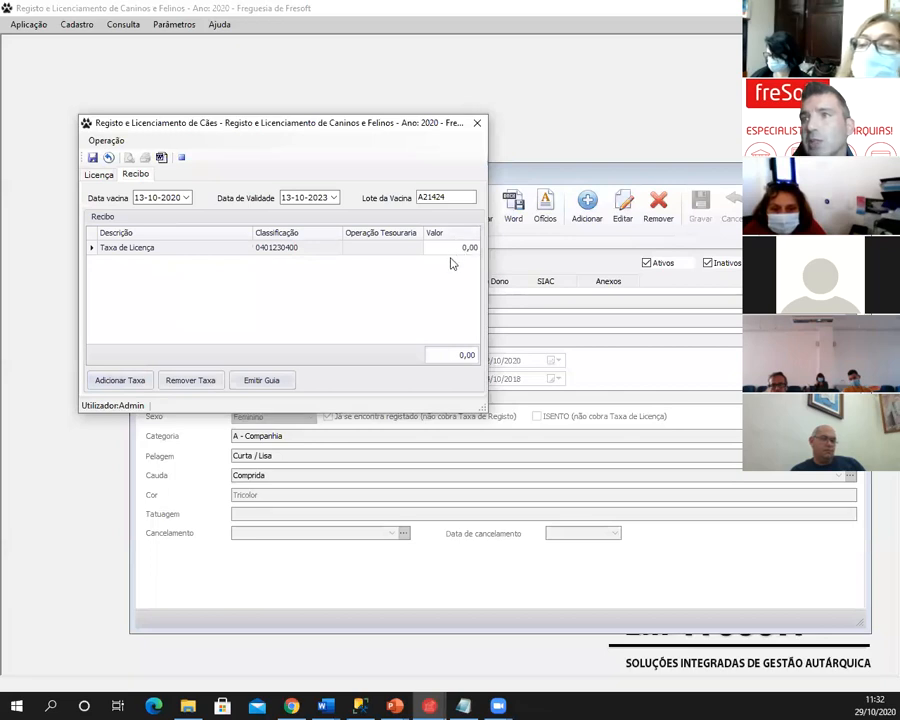
pyautogui.click(258, 382)
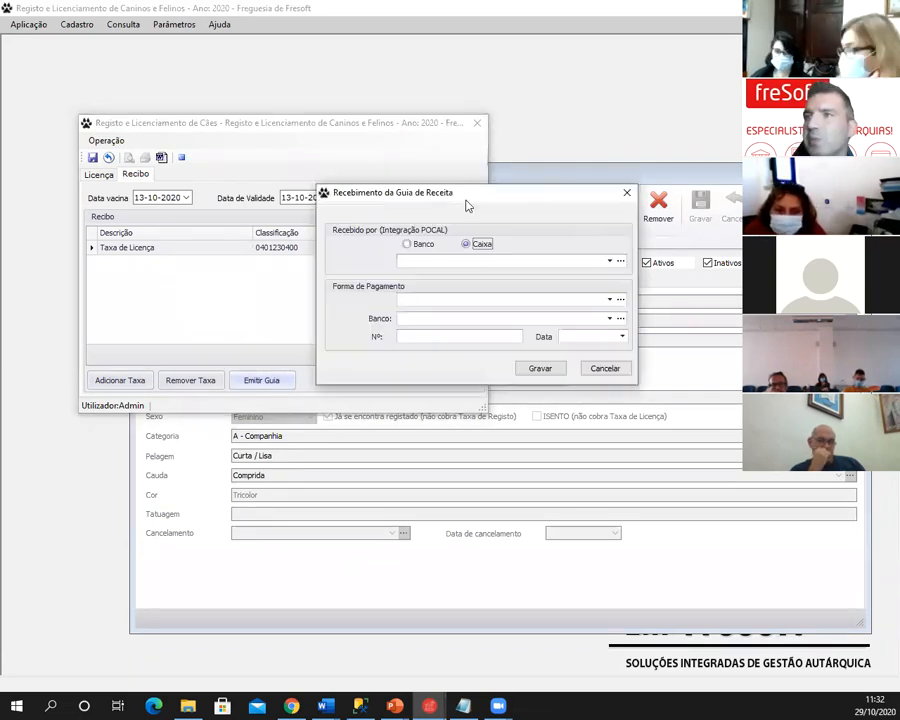
# - Record the guide payment as received at CAIXA in NUMERÁRIO, save, and confirm issuing
pyautogui.click(609, 263)
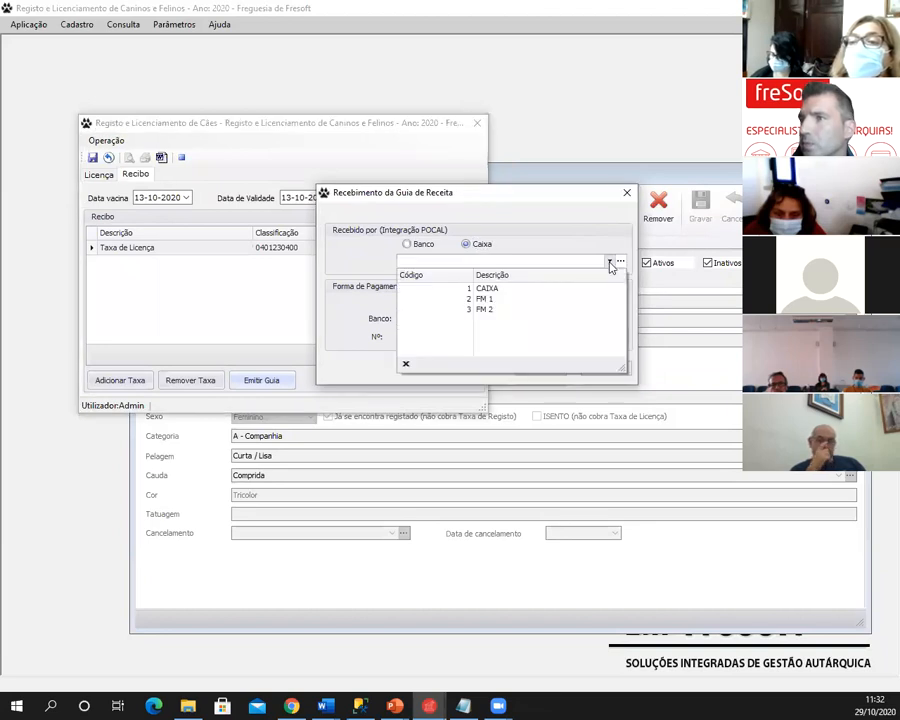
pyautogui.click(550, 291)
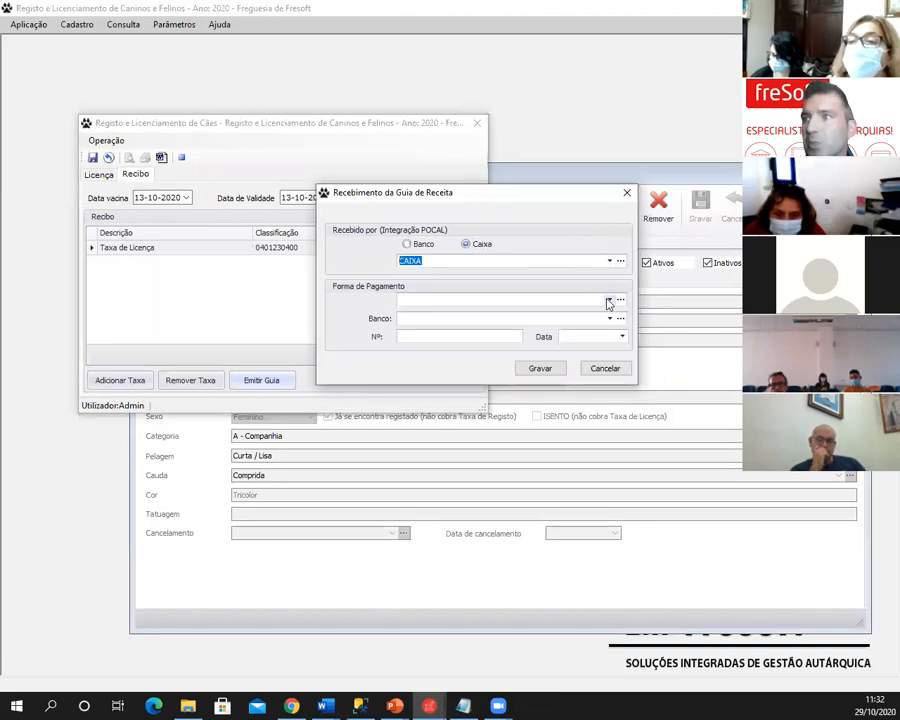
pyautogui.click(609, 300)
pyautogui.click(530, 332)
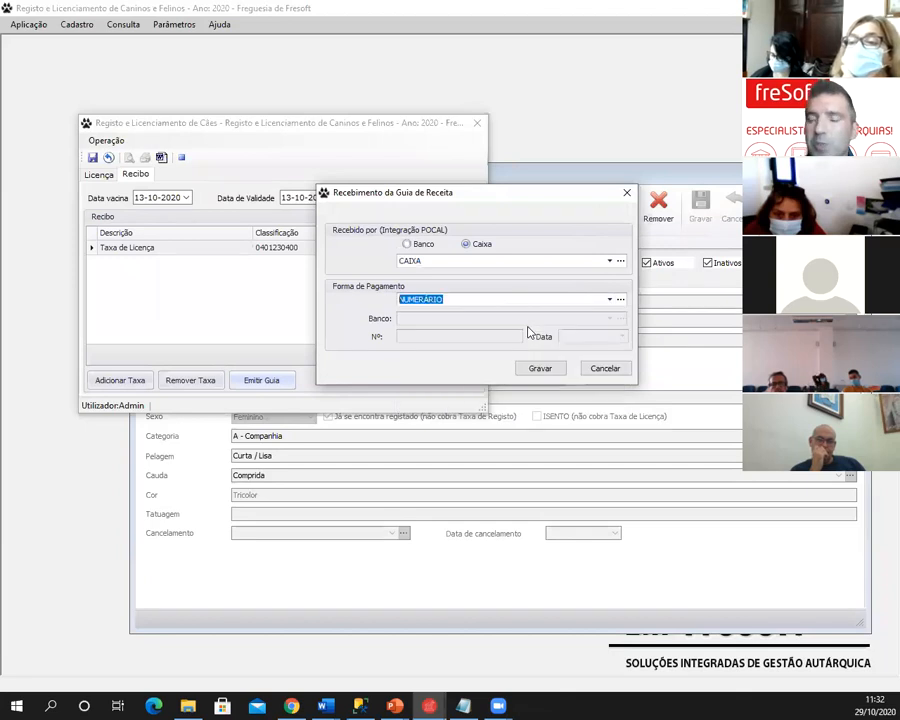
pyautogui.moveTo(481, 194); pyautogui.dragTo(470, 190)
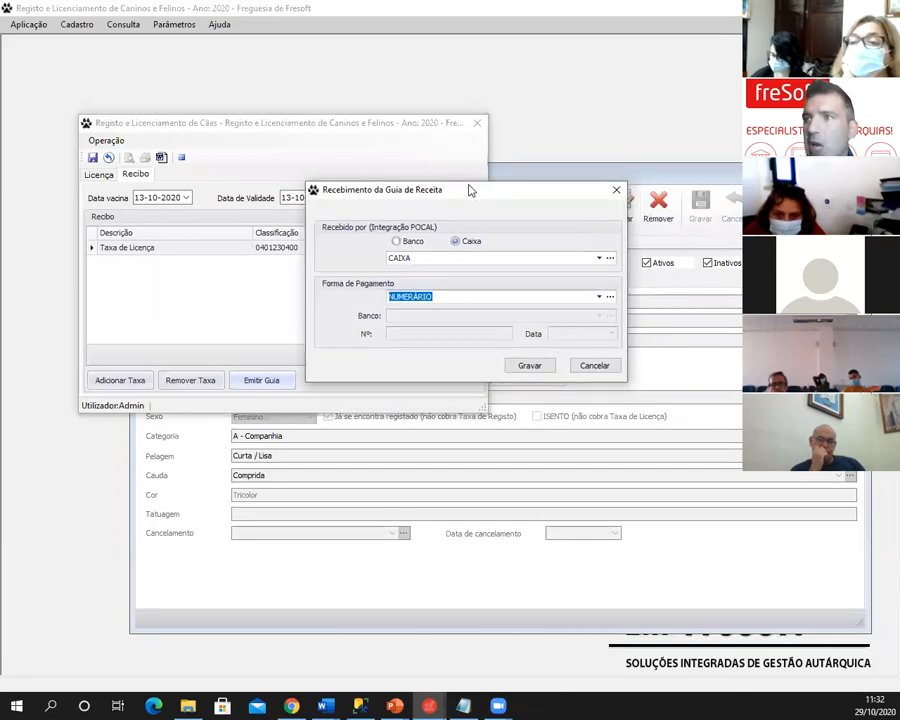
pyautogui.click(500, 380)
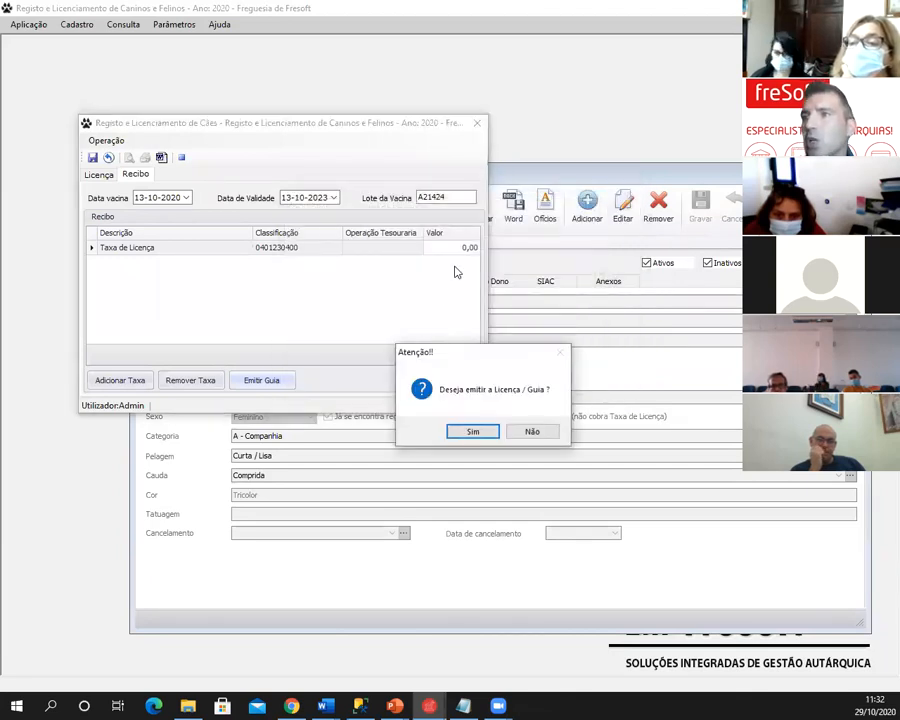
pyautogui.click(471, 433)
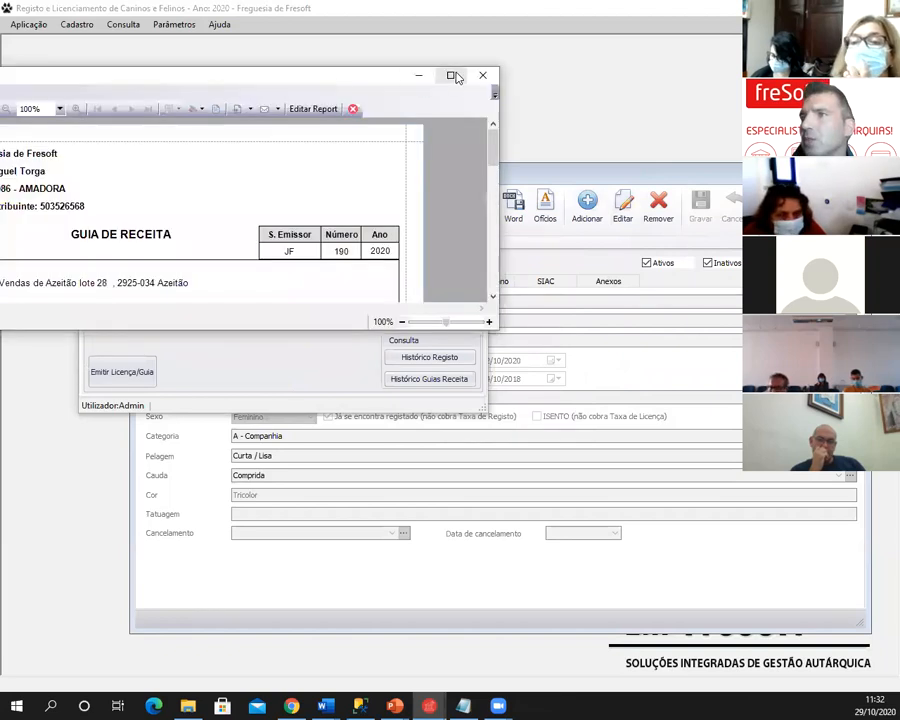
# - Review receipt guide 190 and licence 190 in the maximized preview, then close it
pyautogui.click(453, 76)
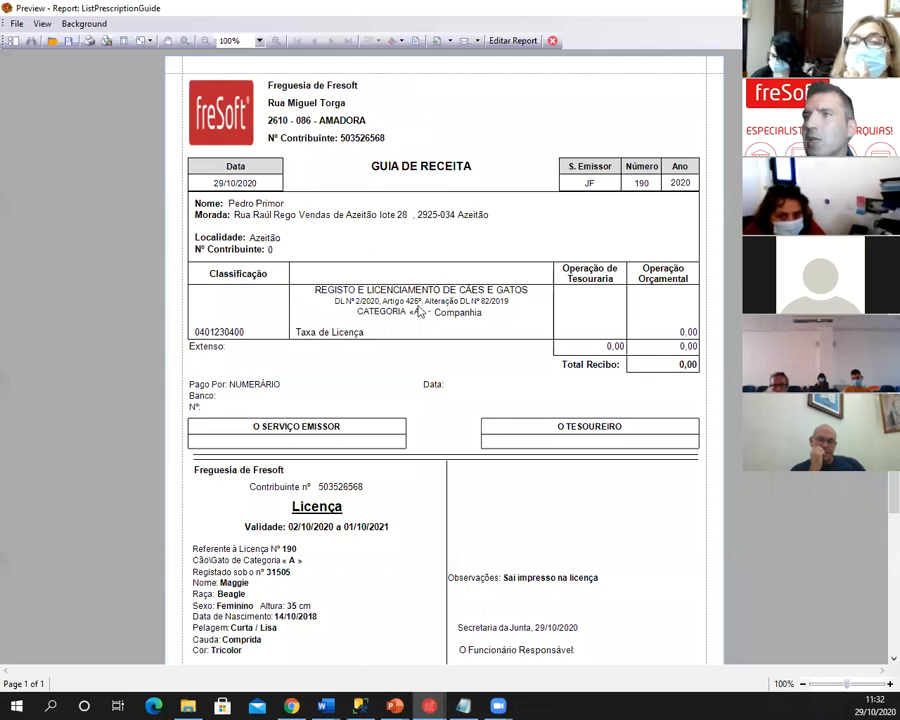
pyautogui.scroll(-3, 307, 448)
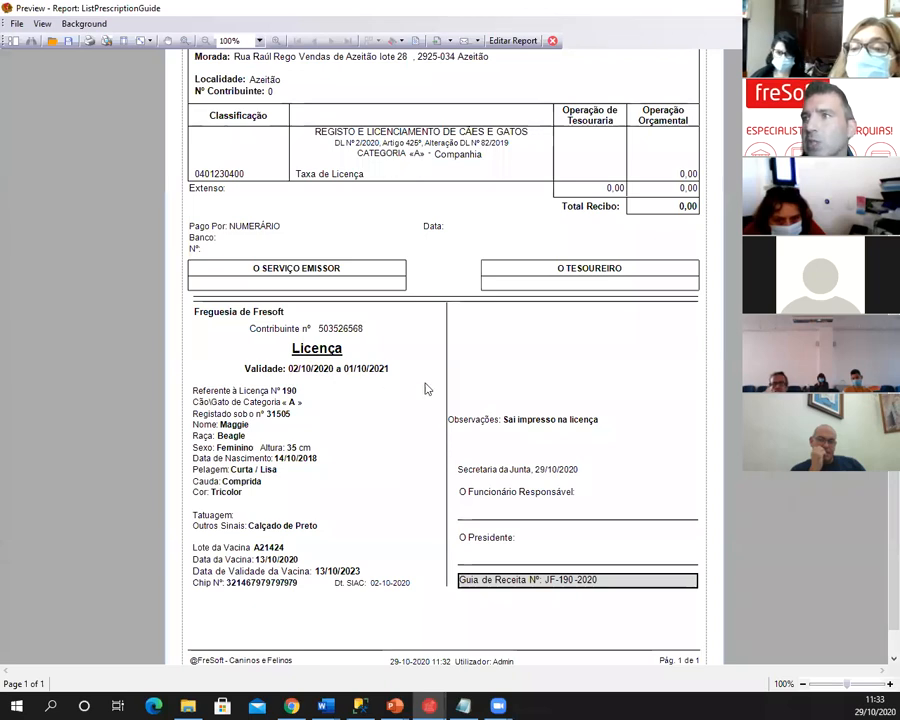
pyautogui.scroll(3, 440, 378)
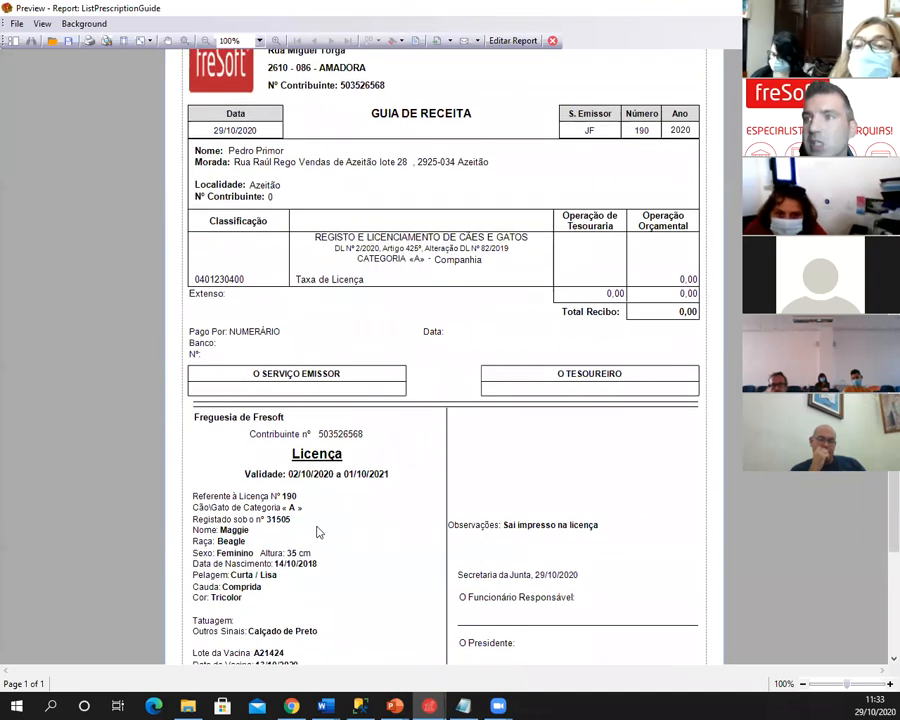
pyautogui.scroll(-1, 315, 530)
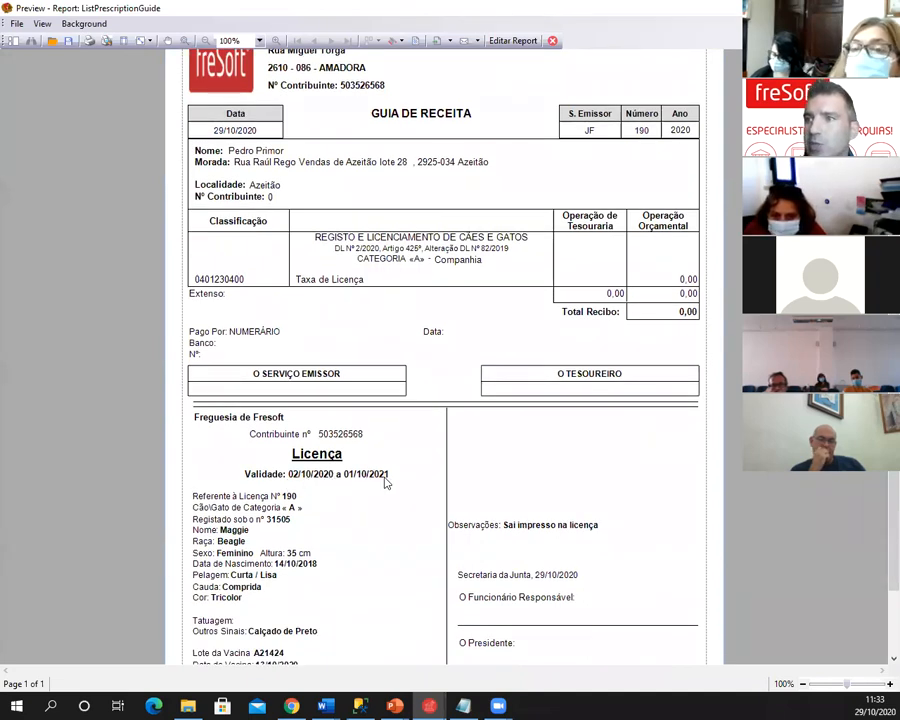
pyautogui.scroll(-2, 388, 482)
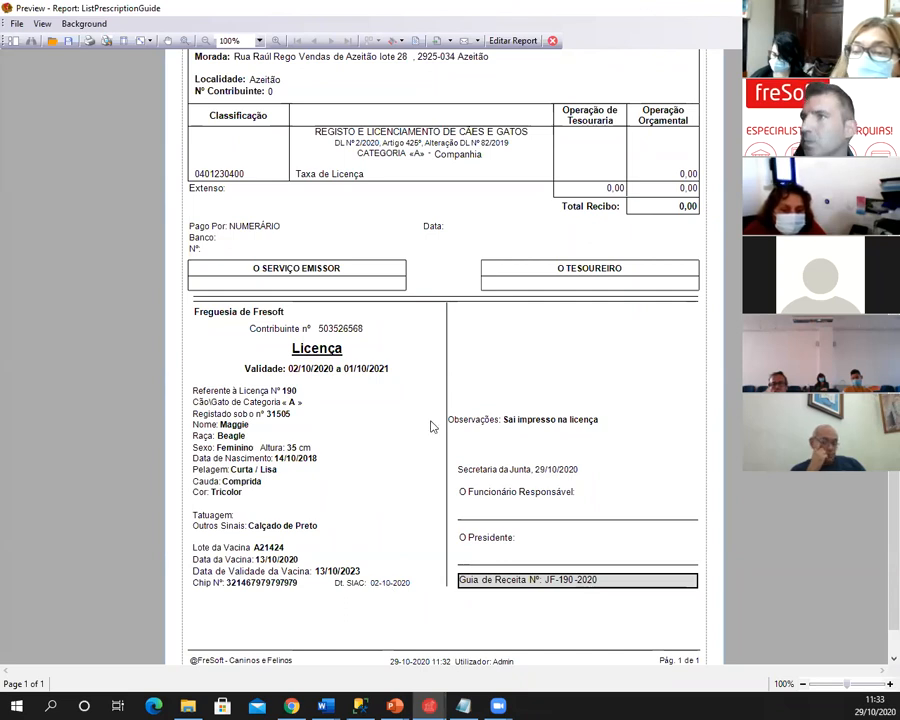
pyautogui.scroll(3, 468, 331)
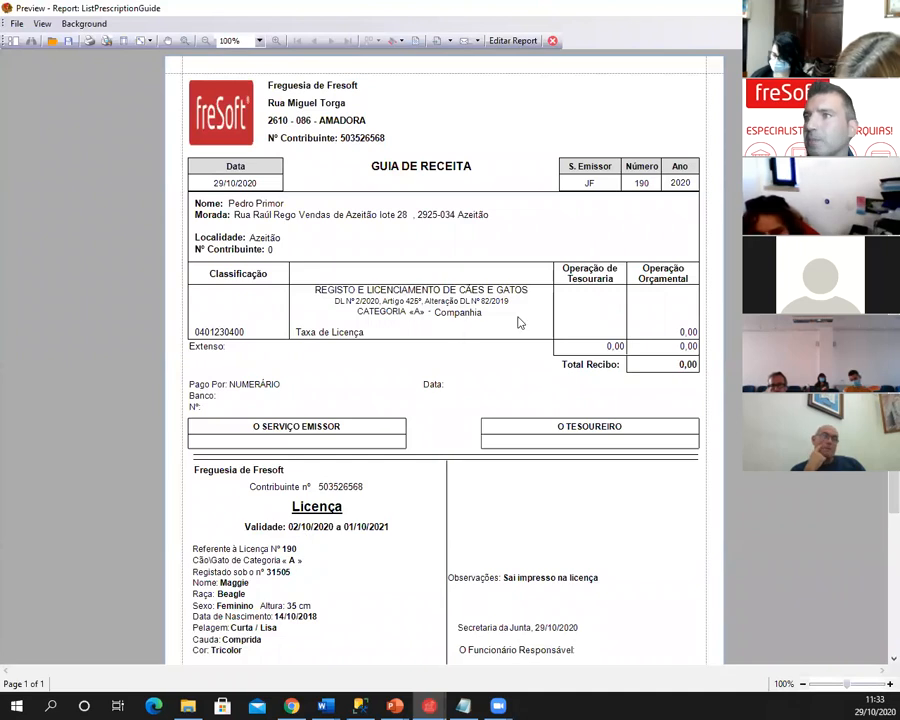
pyautogui.click(552, 41)
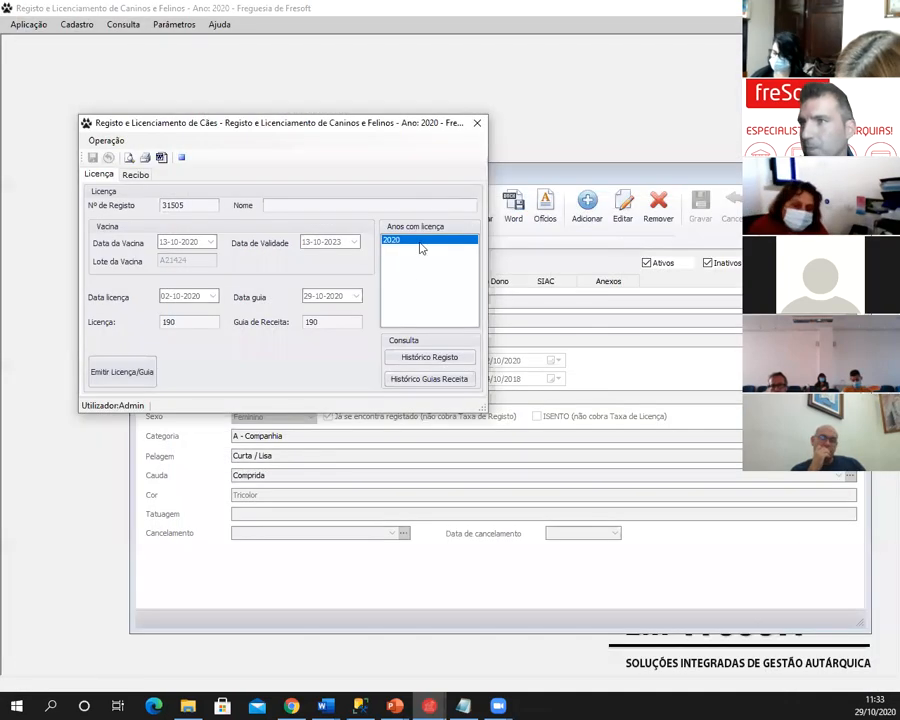
# - Close the licensing window, move Cadastros up-left, and open the Consulta menu
pyautogui.click(478, 124)
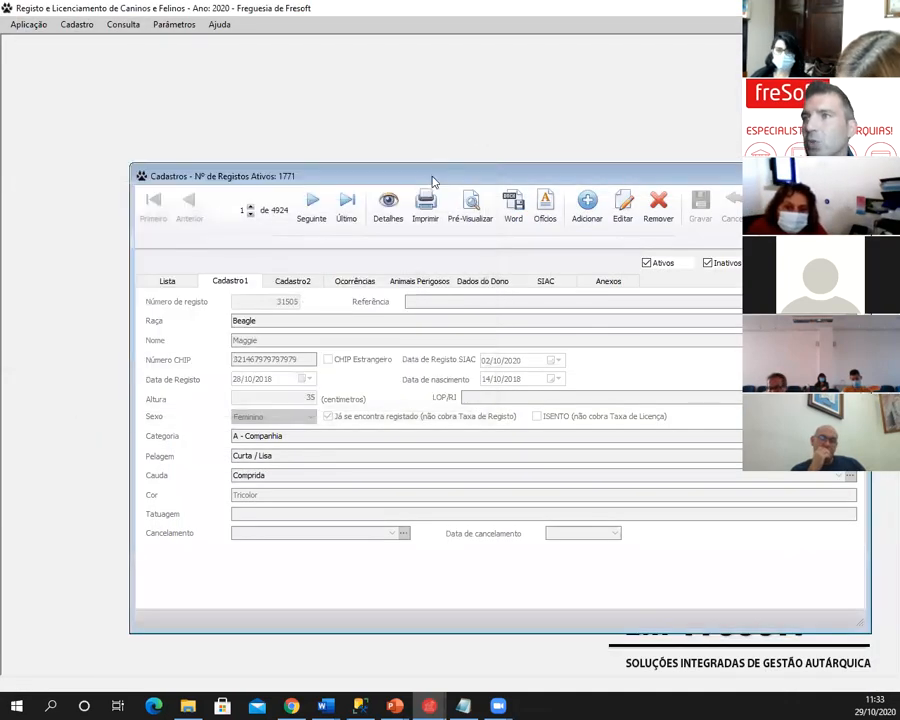
pyautogui.moveTo(432, 167); pyautogui.dragTo(429, 131)
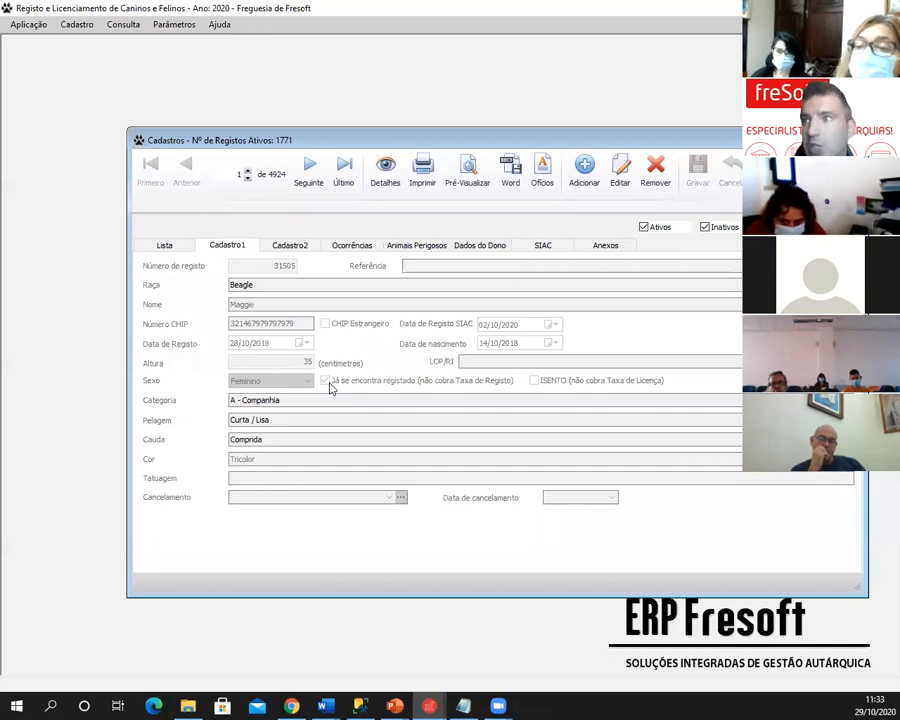
pyautogui.moveTo(381, 144); pyautogui.dragTo(338, 88)
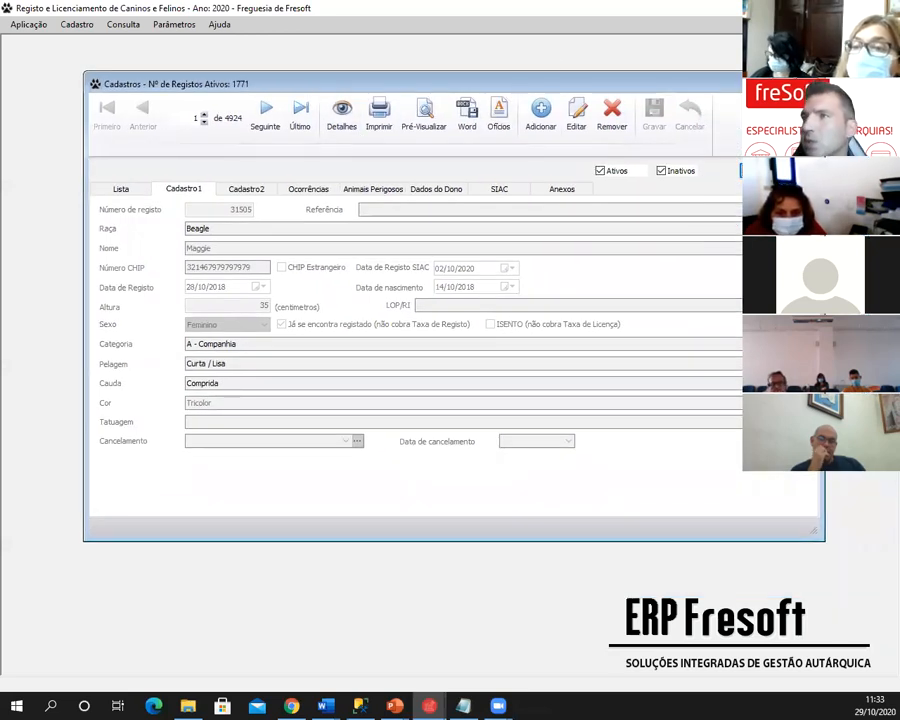
pyautogui.click(121, 25)
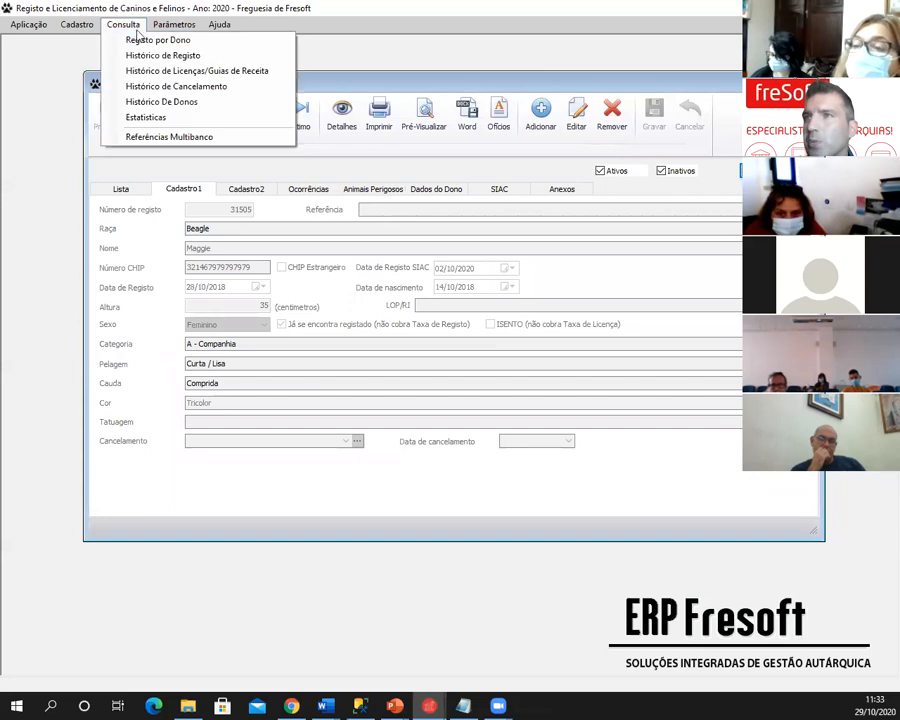
# - Open Histórico de Licenças/Guias de Receita, bring it forward higher up, and select CINDY's licence
pyautogui.click(167, 75)
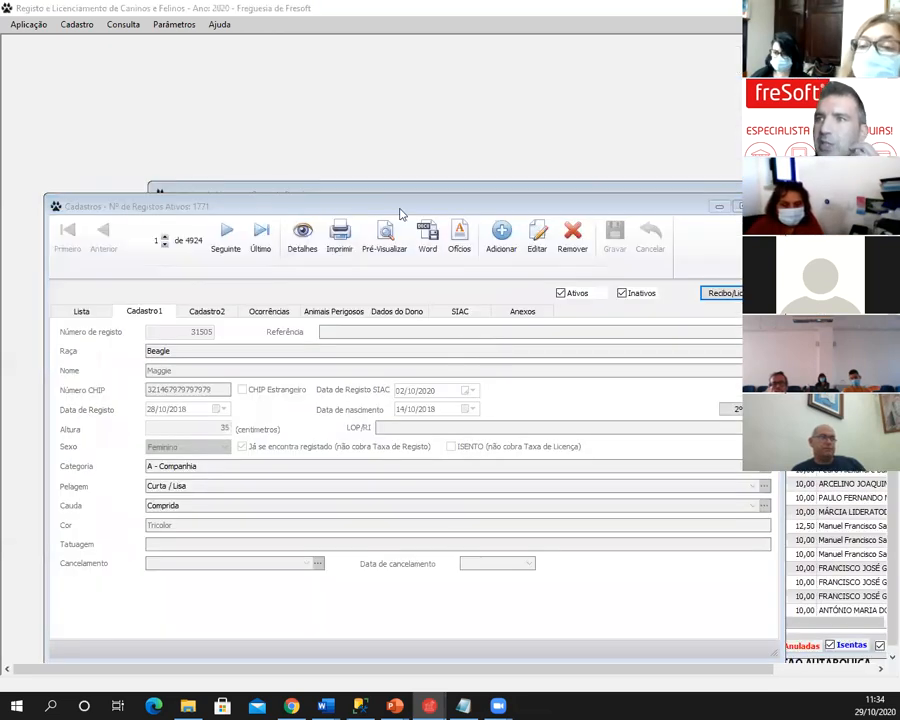
pyautogui.moveTo(400, 202); pyautogui.dragTo(413, 313)
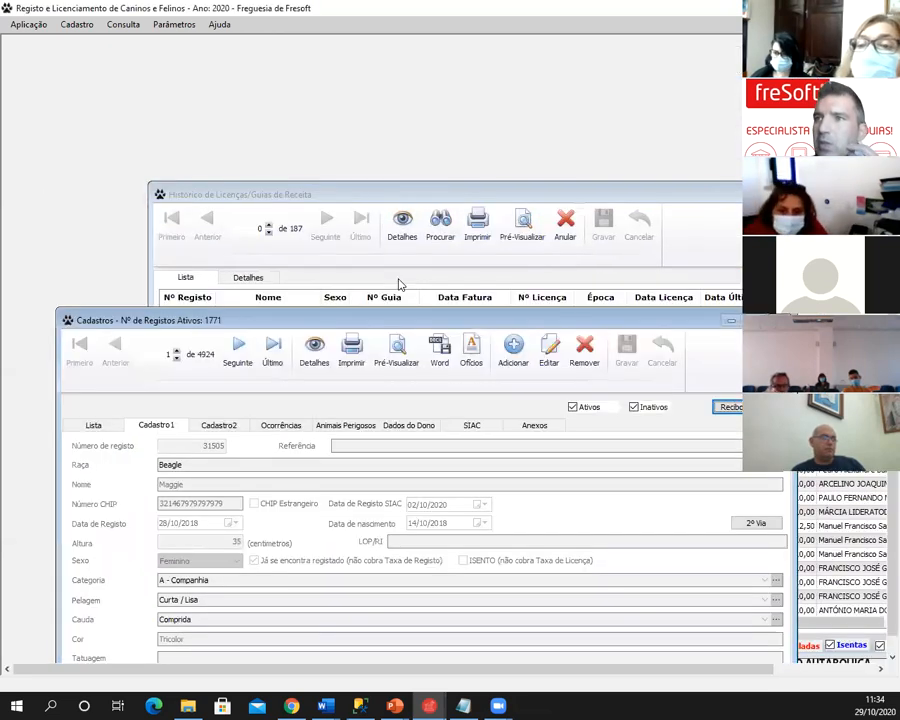
pyautogui.click(355, 194)
pyautogui.moveTo(355, 193); pyautogui.dragTo(278, 50)
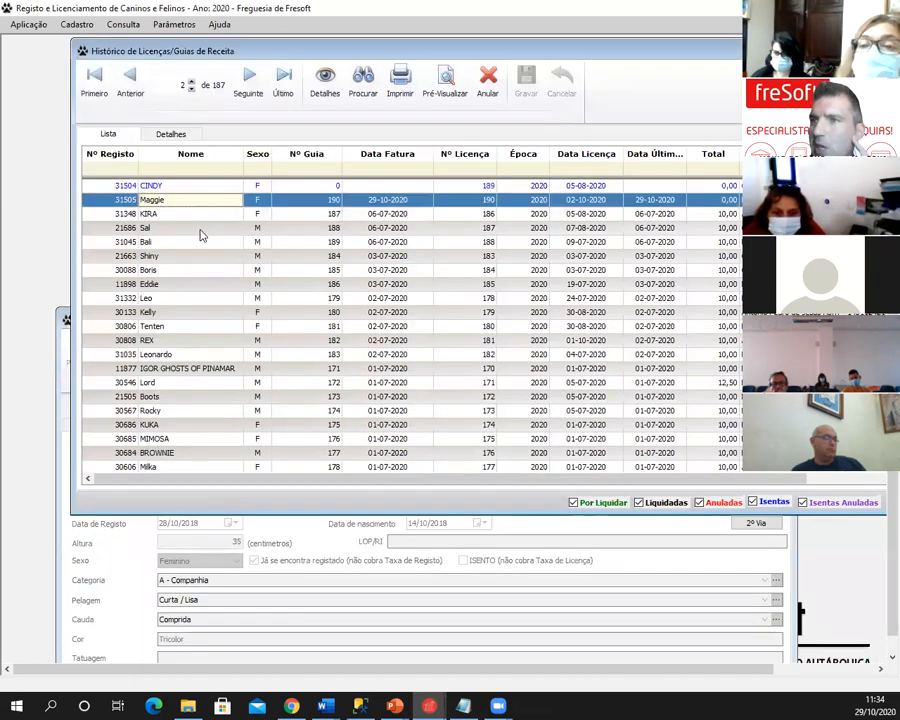
pyautogui.click(204, 189)
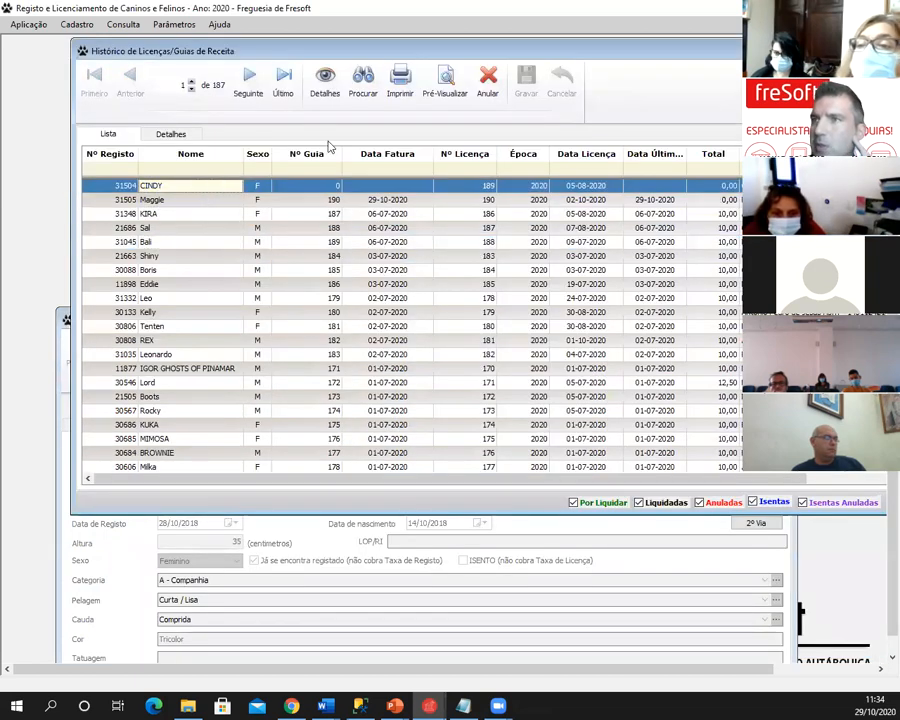
# - Preview CINDY's exempt licence 189, valid 05/08/2020 to 04/08/2021, from her licence details
pyautogui.click(170, 133)
pyautogui.click(138, 331)
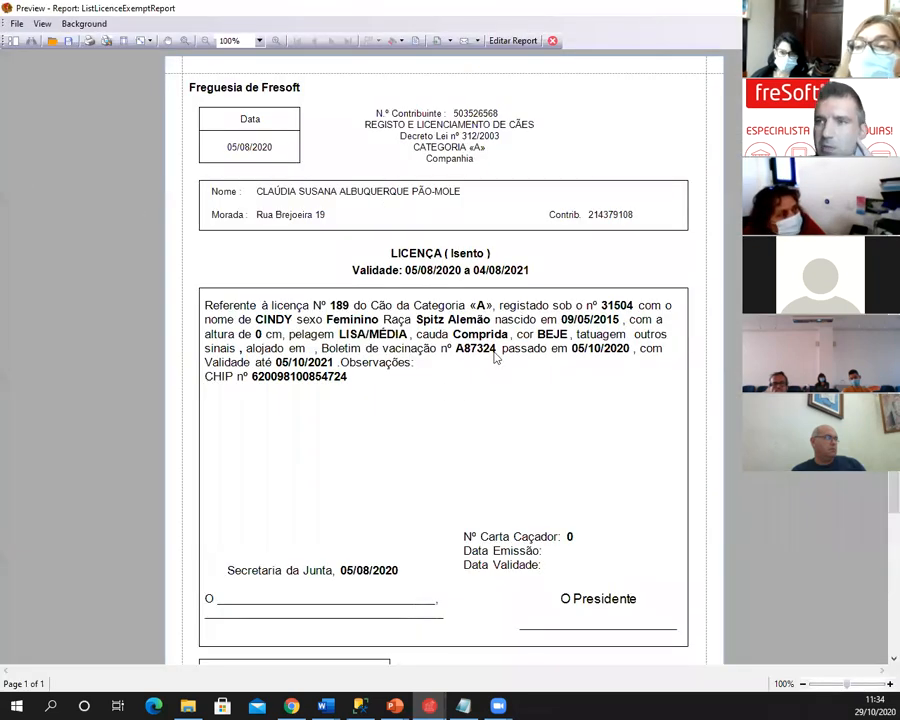
pyautogui.scroll(-3, 446, 350)
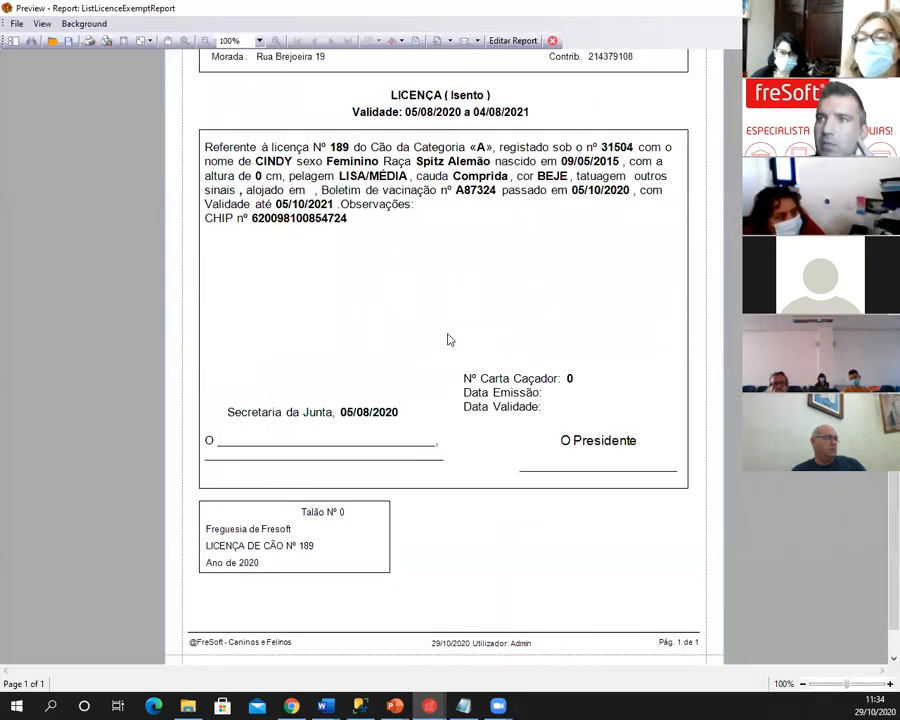
pyautogui.scroll(2, 449, 340)
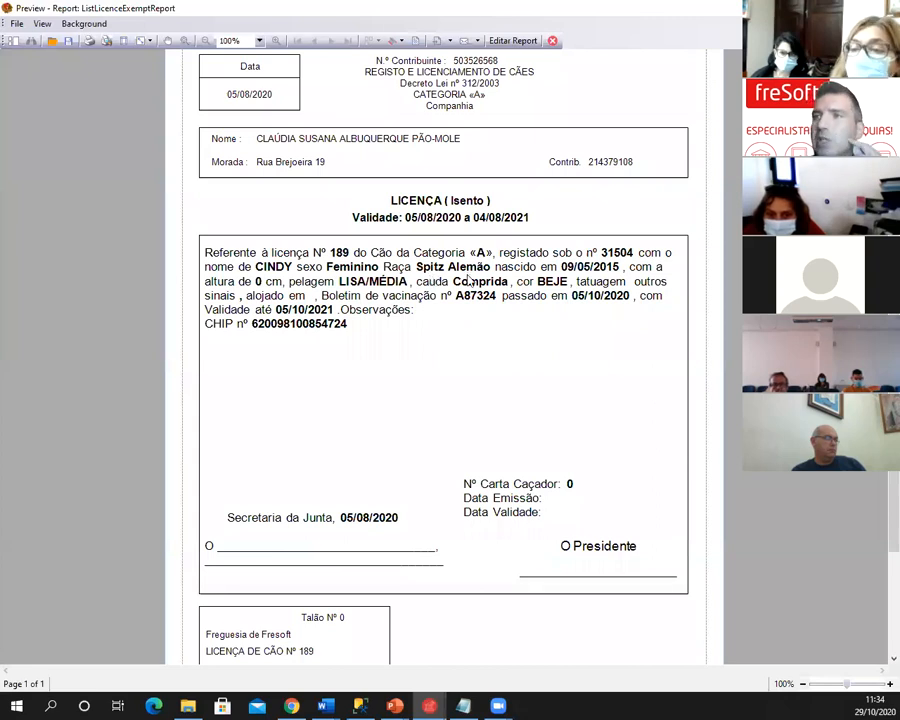
pyautogui.scroll(1, 470, 281)
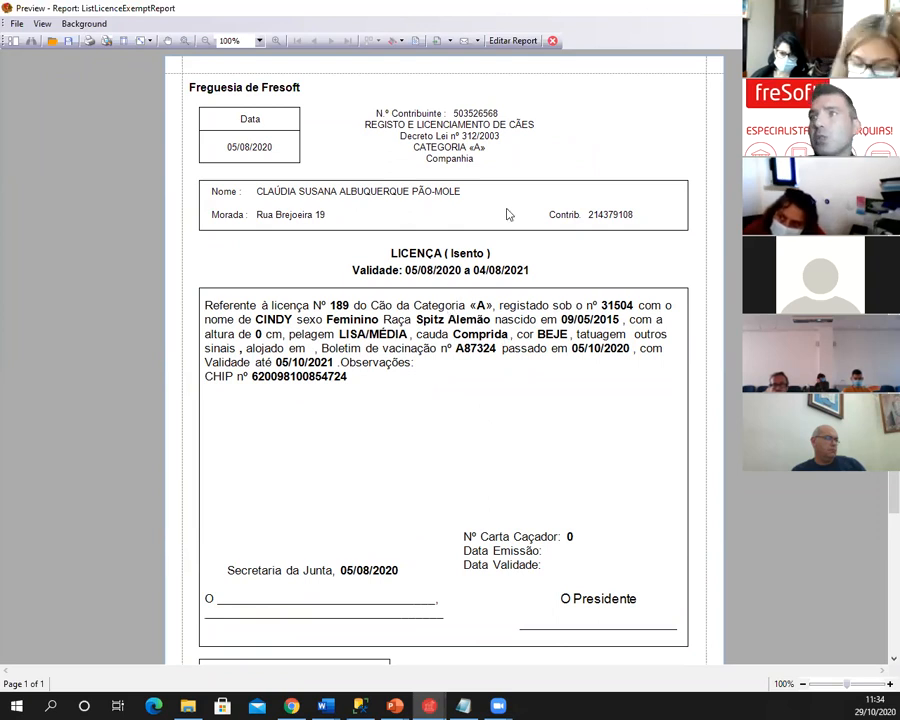
# - Close the licence preview and history window, show the animal list, then return to the webinar slide
pyautogui.click(552, 41)
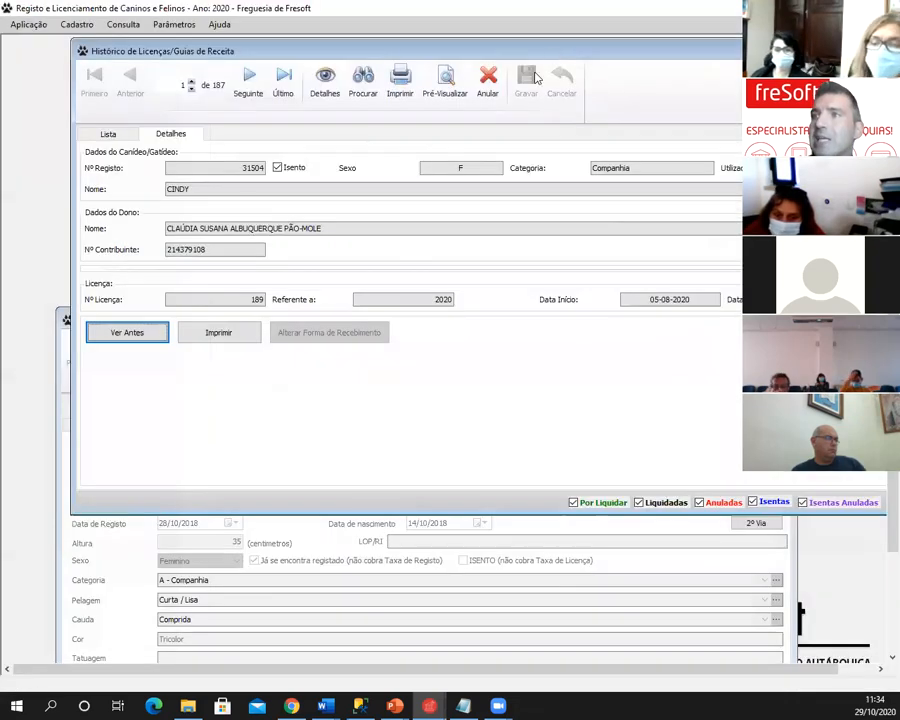
pyautogui.moveTo(595, 58); pyautogui.dragTo(544, 61)
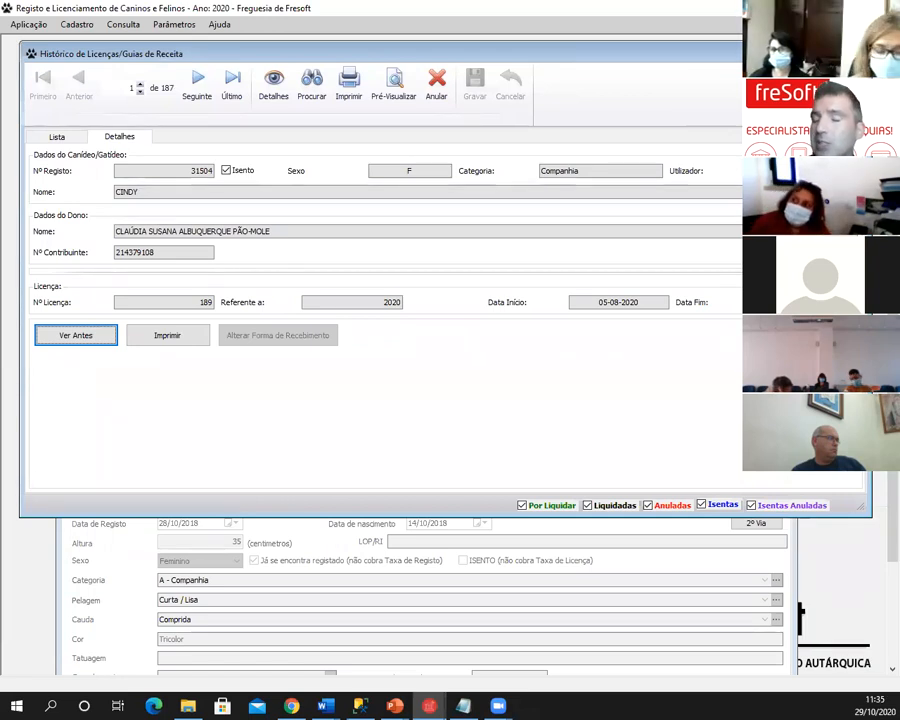
pyautogui.click(854, 54)
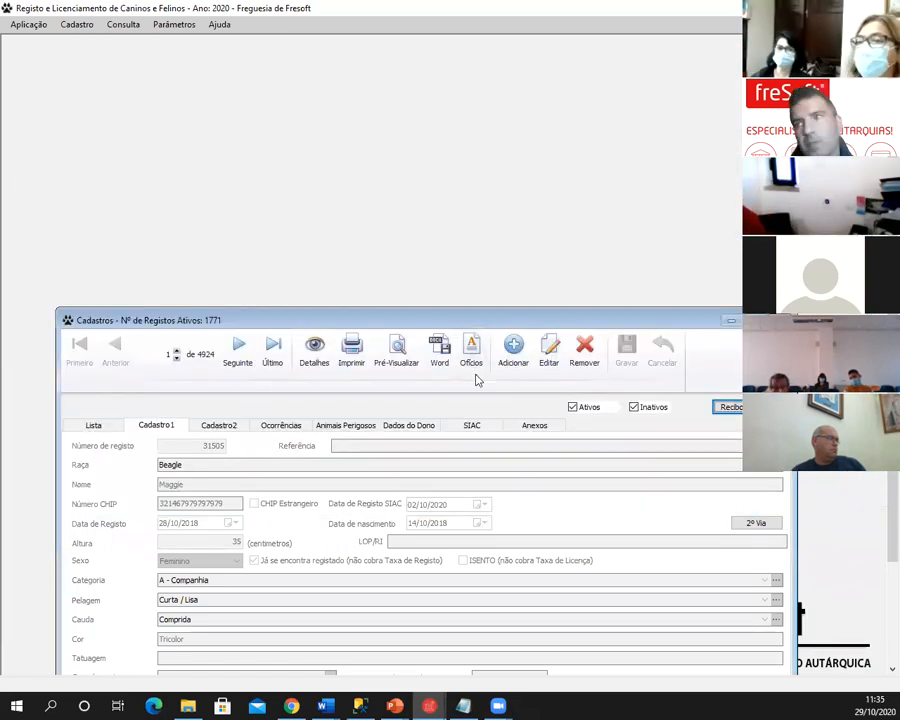
pyautogui.moveTo(518, 320); pyautogui.dragTo(458, 136)
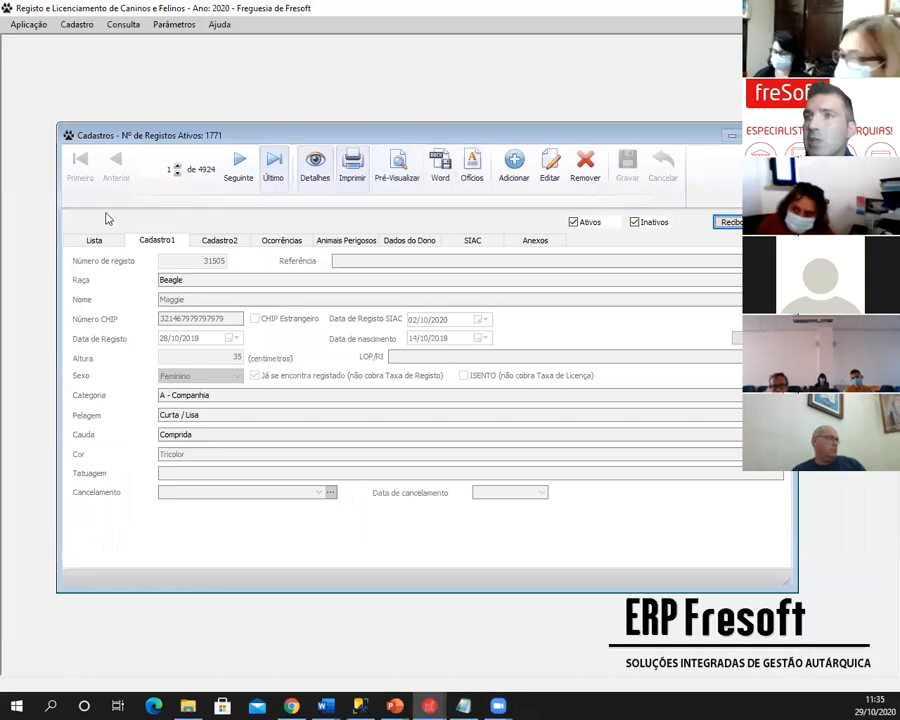
pyautogui.click(104, 237)
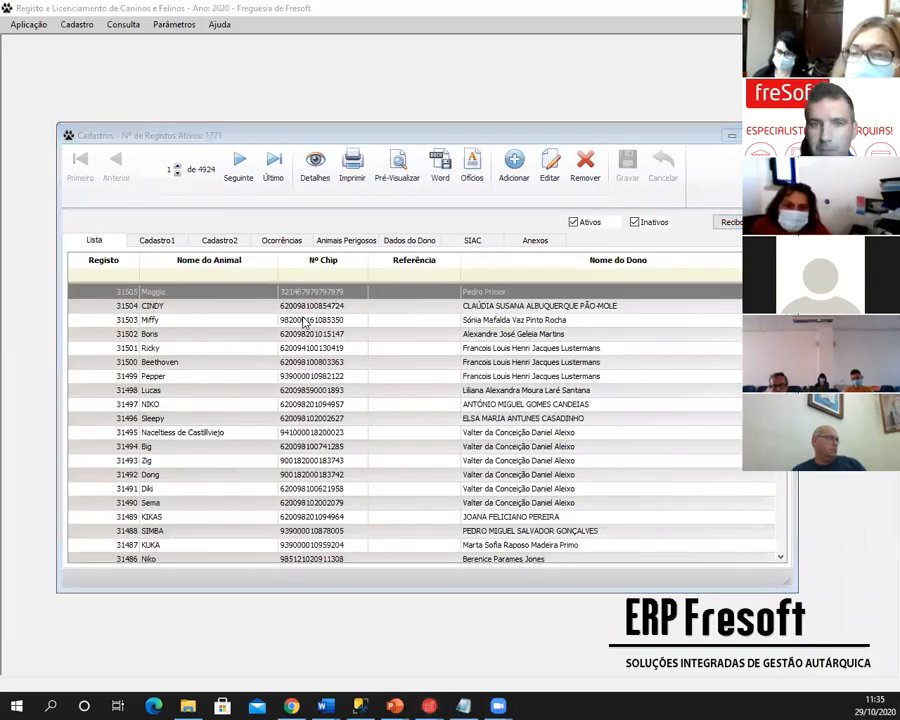
pyautogui.hotkey('alt', 'Tab')
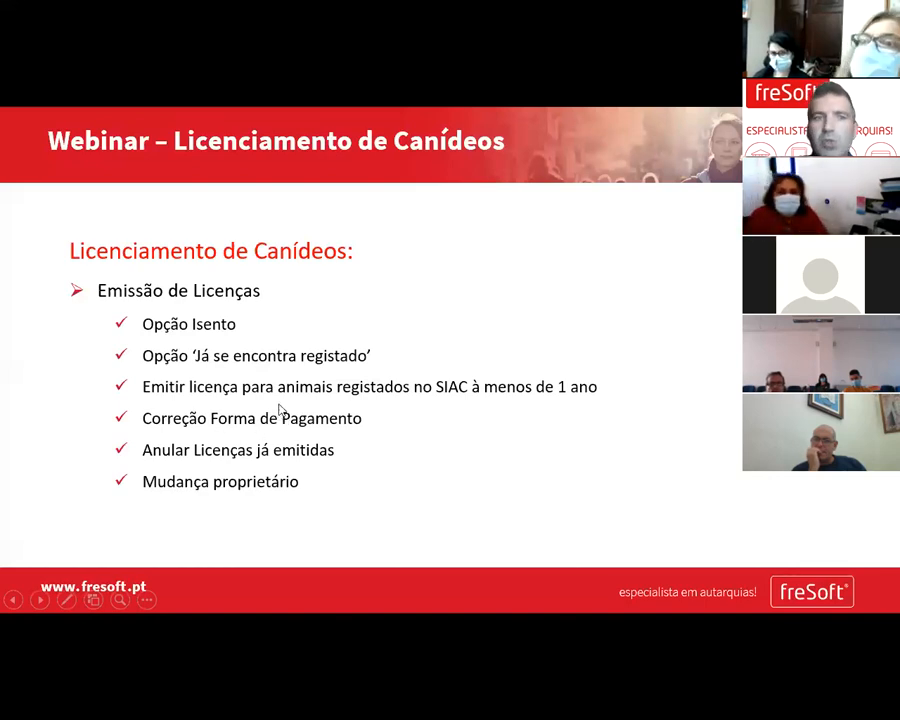
# - Back in Fresoft, close the Cadastros form and reopen Histórico de Licenças/Guias de Receita
pyautogui.hotkey('alt', 'Tab')
pyautogui.click(780, 135)
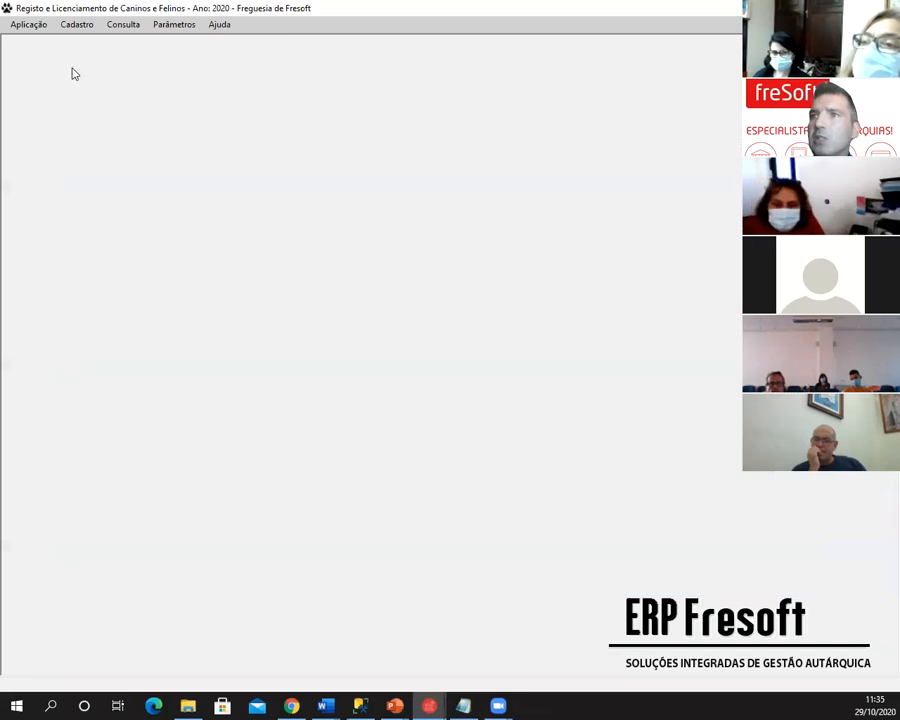
pyautogui.click(129, 26)
pyautogui.click(155, 71)
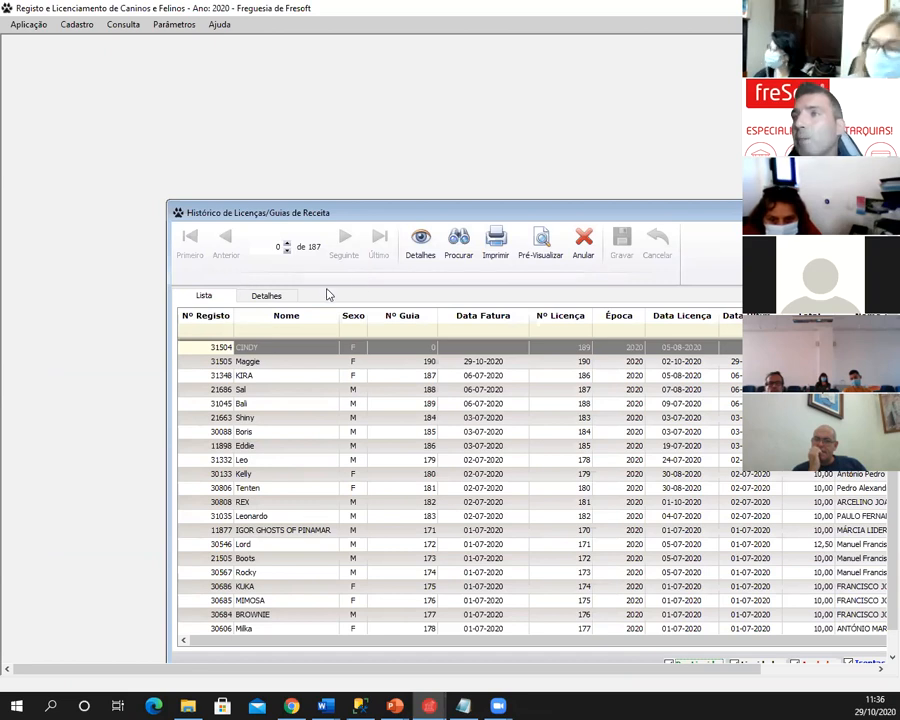
# - Select Maggie's record, view its details, and start changing the guide's receipt method
pyautogui.moveTo(393, 217); pyautogui.dragTo(128, 80)
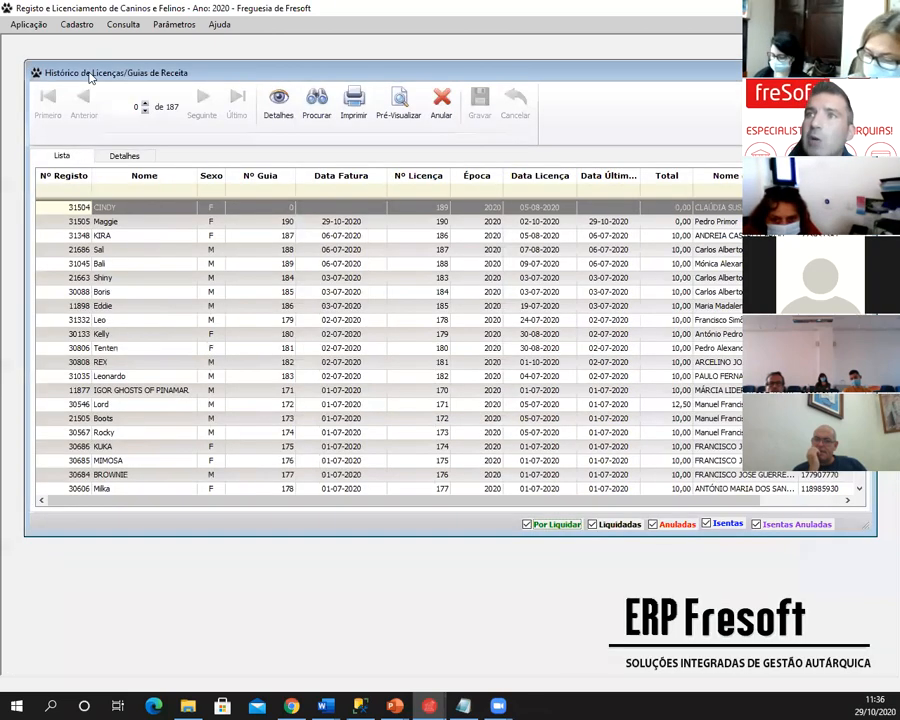
pyautogui.click(208, 222)
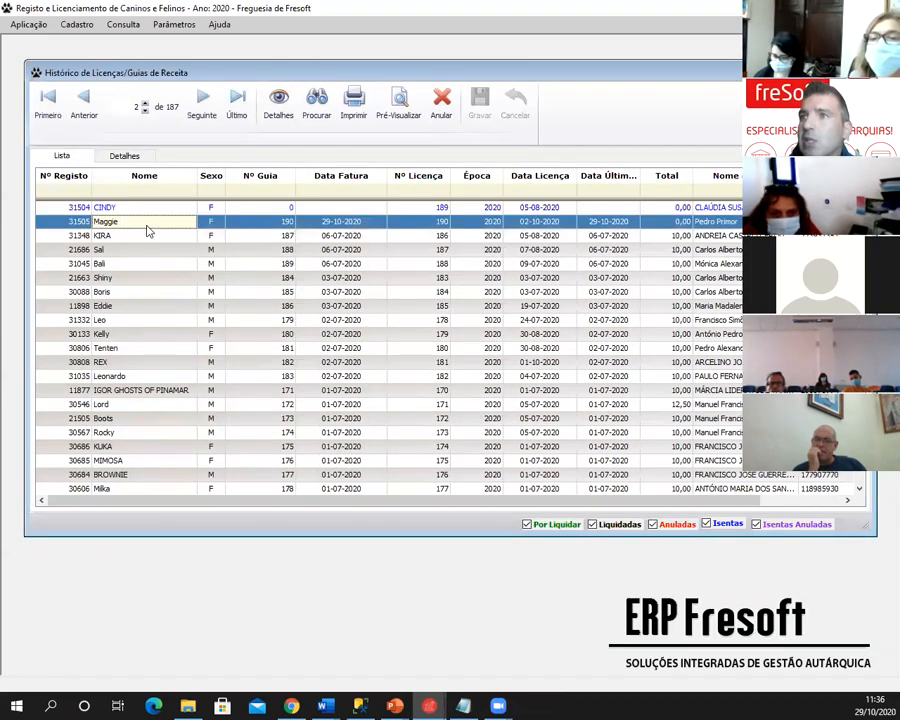
pyautogui.click(122, 158)
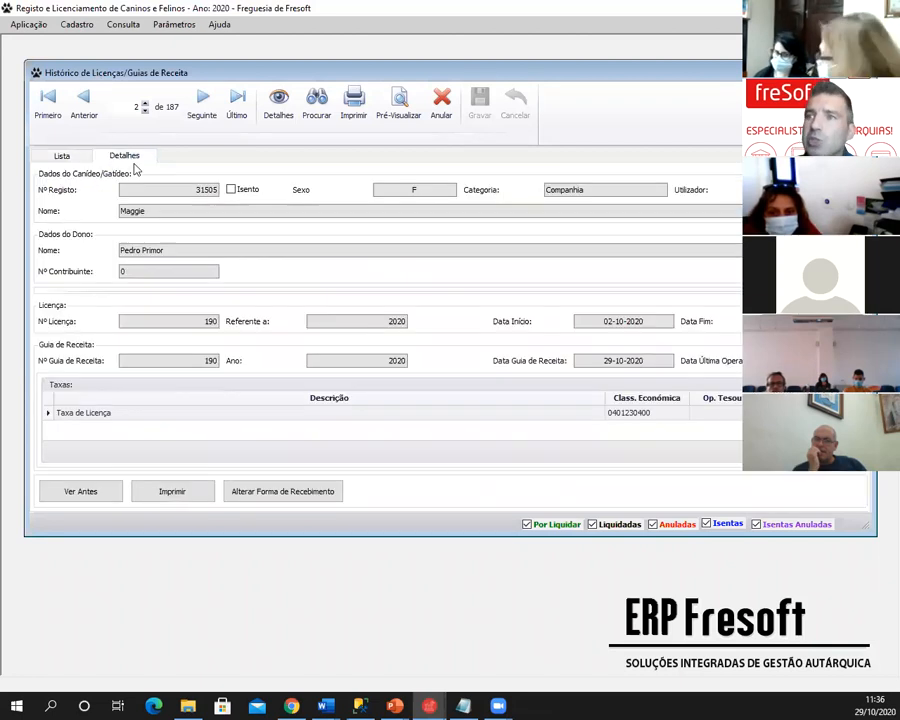
pyautogui.click(276, 492)
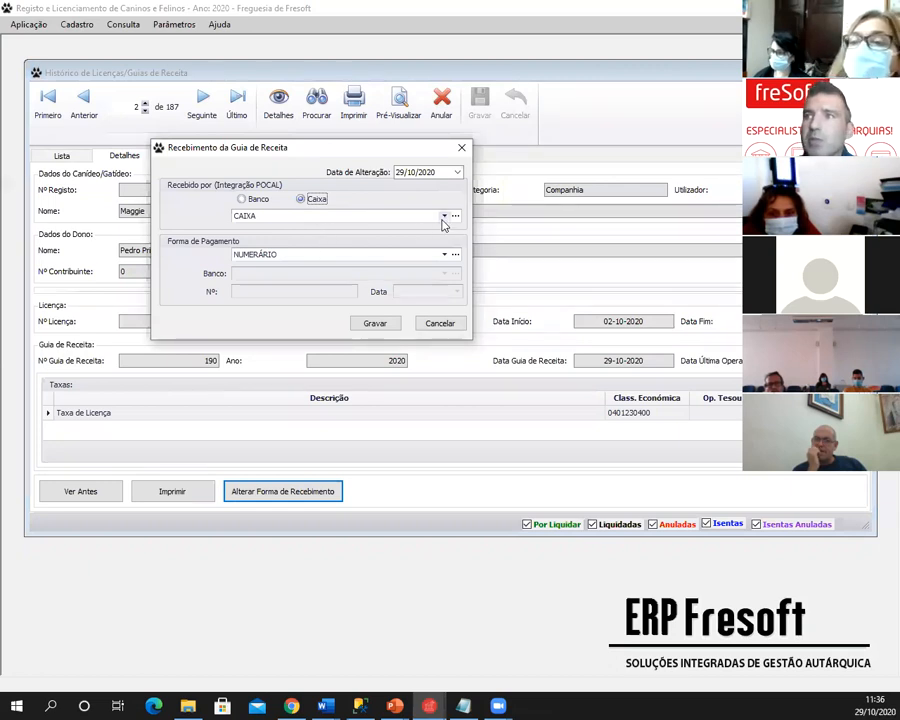
# - Set guide 190 as received by Banco TOTTA via Transferência, save, and close the history
pyautogui.click(242, 199)
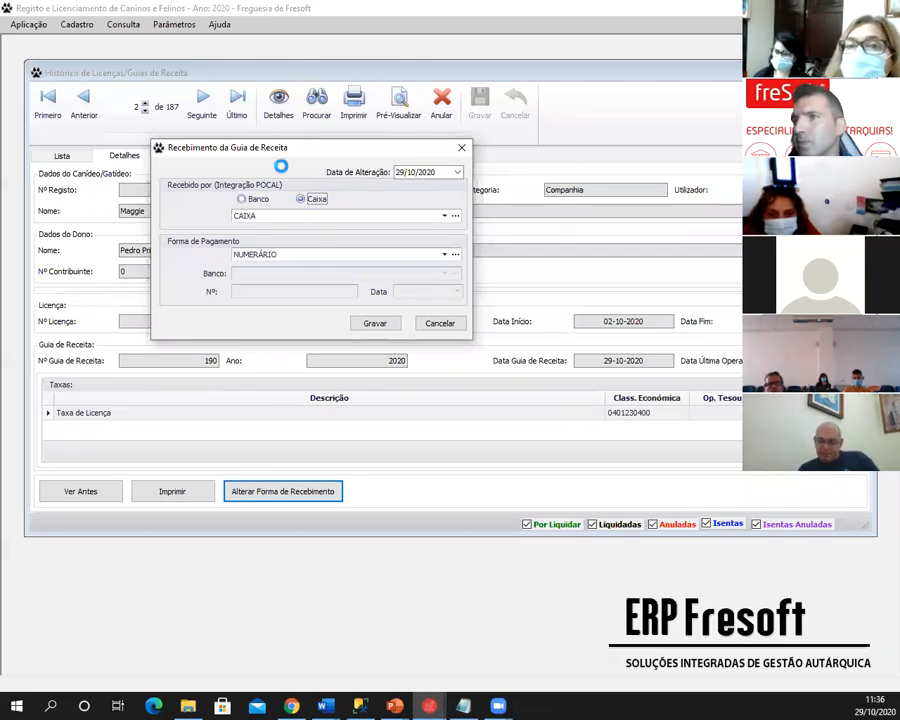
pyautogui.click(444, 215)
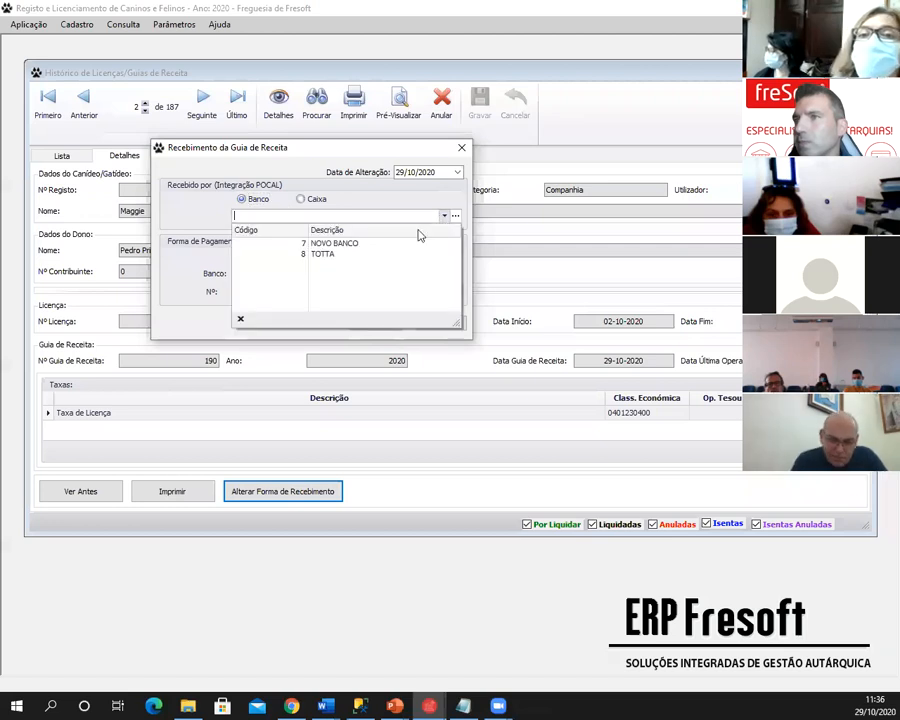
pyautogui.click(365, 253)
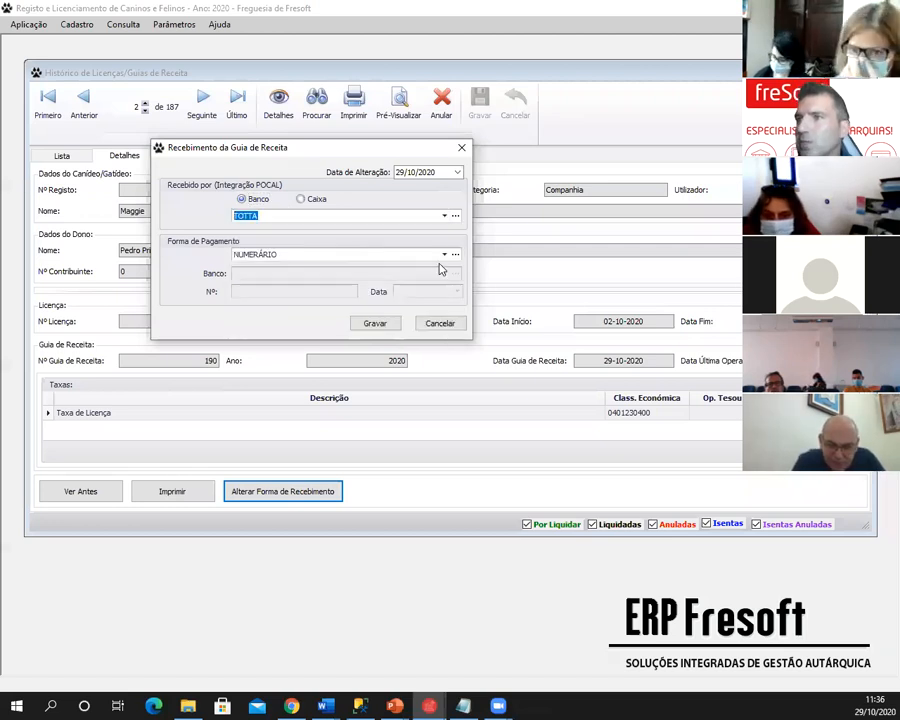
pyautogui.click(442, 255)
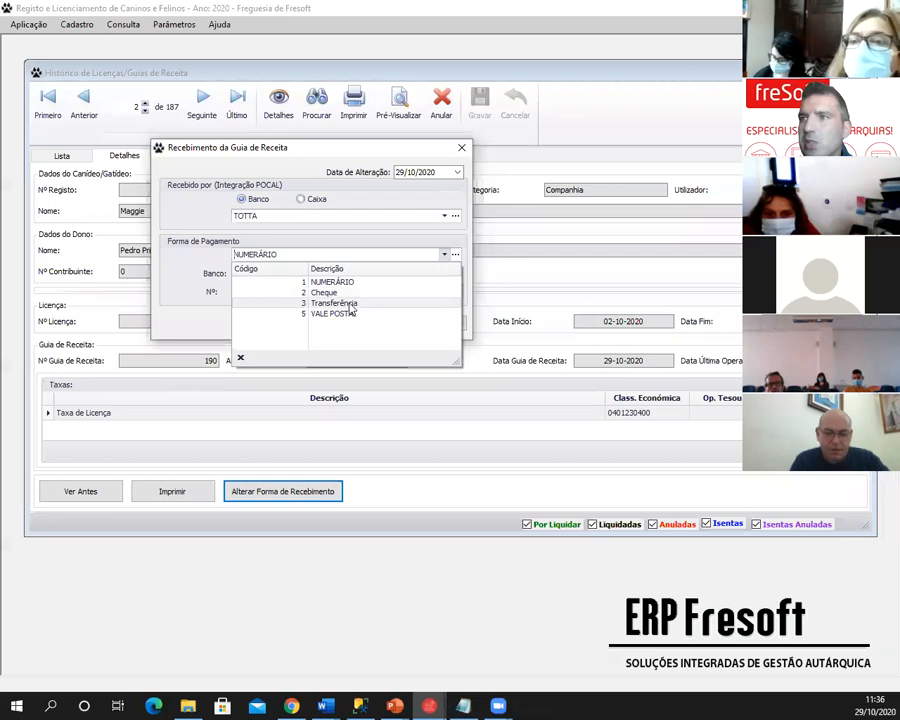
pyautogui.click(351, 310)
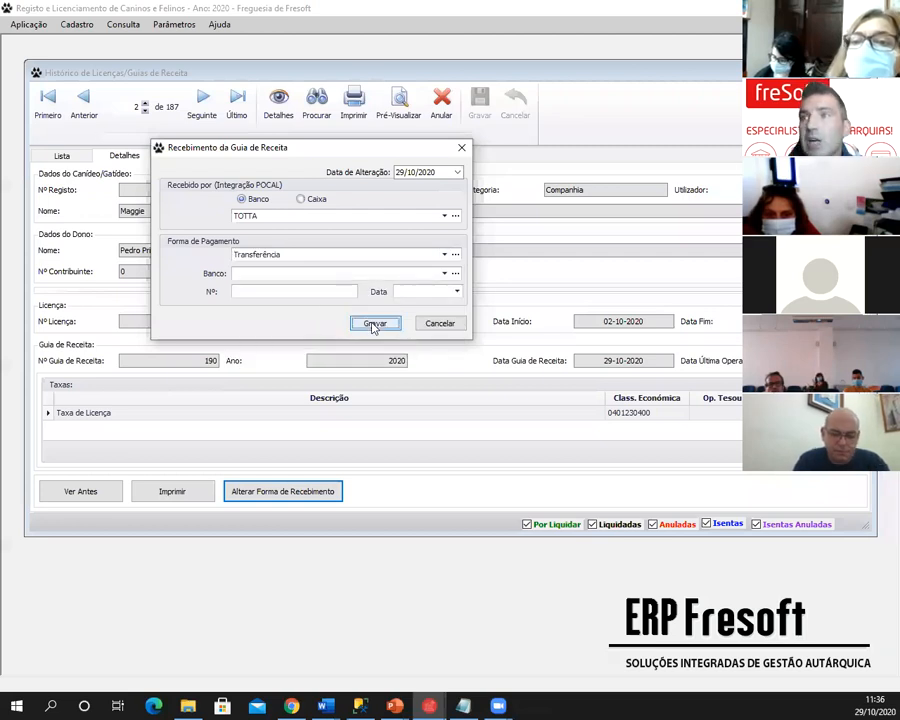
pyautogui.click(372, 324)
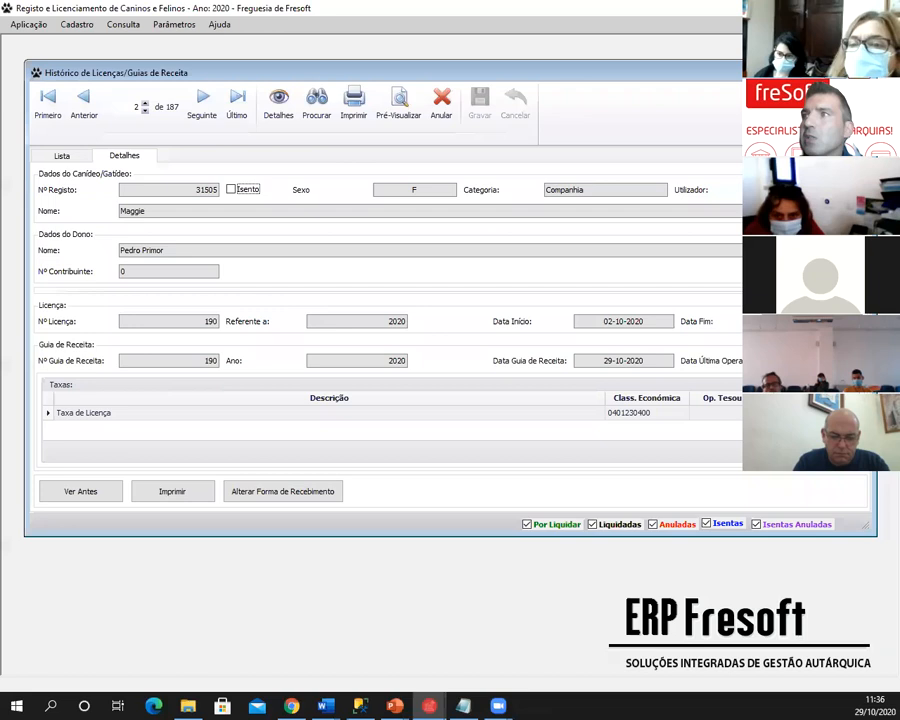
pyautogui.click(865, 72)
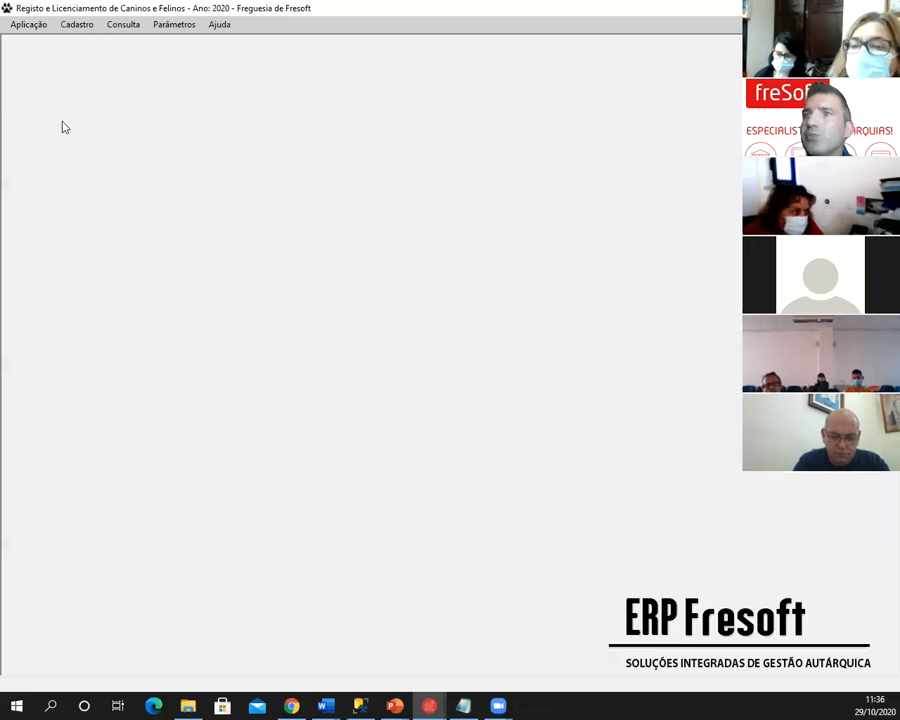
# - Open Listagem de valores cobrados and tick all four grouping options
pyautogui.click(76, 27)
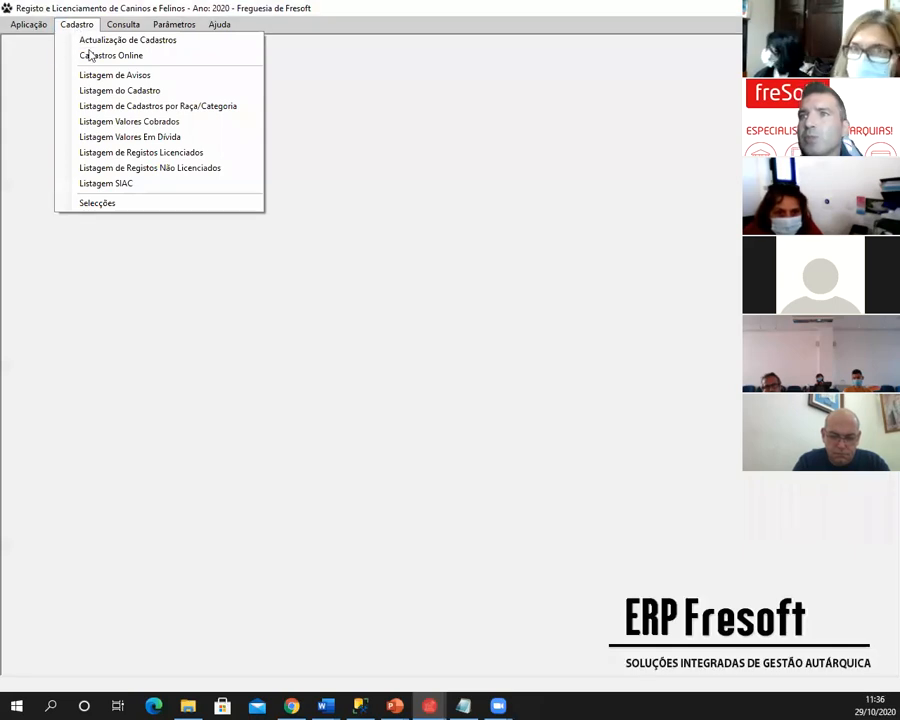
pyautogui.click(107, 122)
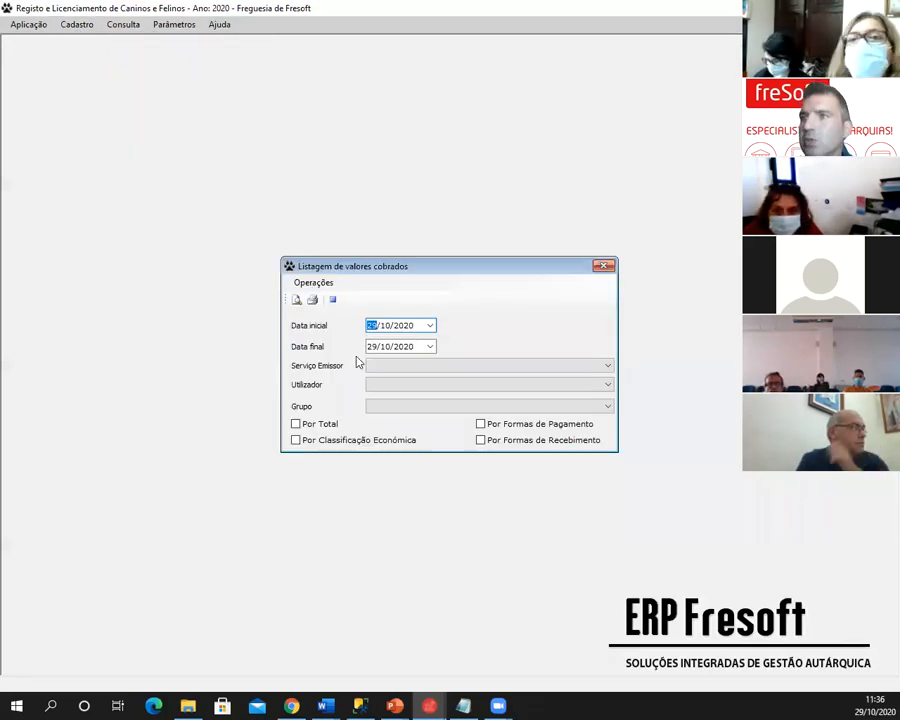
pyautogui.click(320, 425)
pyautogui.click(323, 441)
pyautogui.click(486, 424)
pyautogui.click(486, 439)
# - Preview the collected-values report full screen, then close it and the totals-by-classification report
pyautogui.click(296, 299)
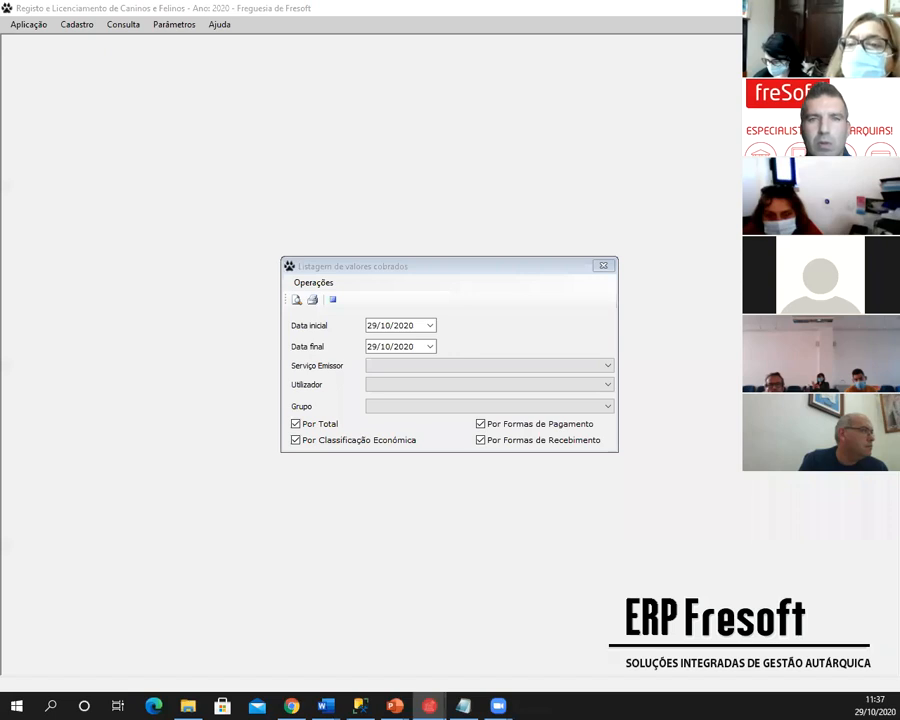
pyautogui.moveTo(0, 62); pyautogui.dragTo(344, 62)
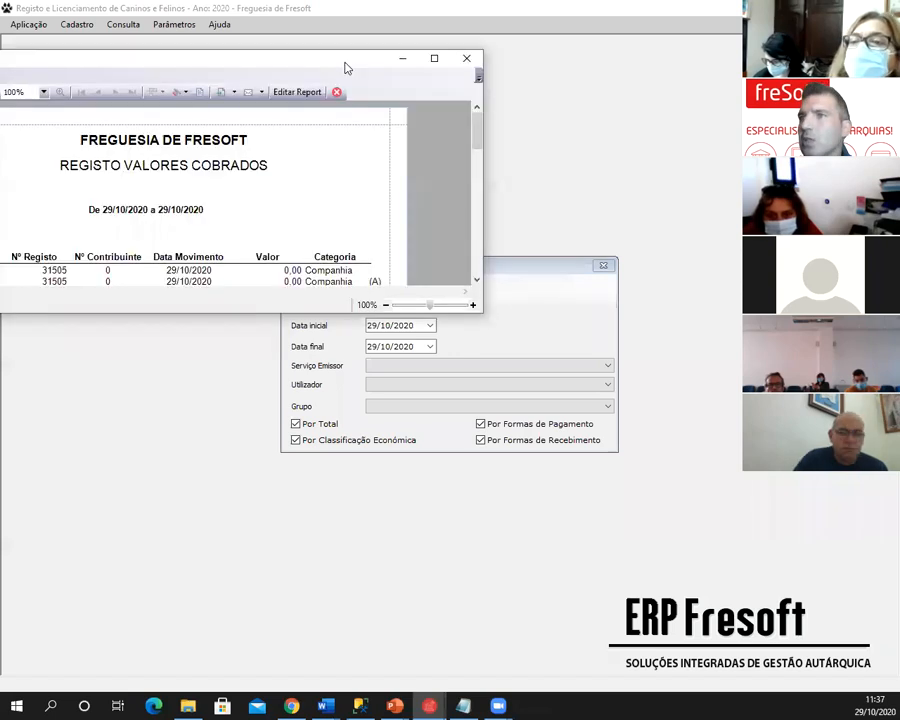
pyautogui.doubleClick(344, 62)
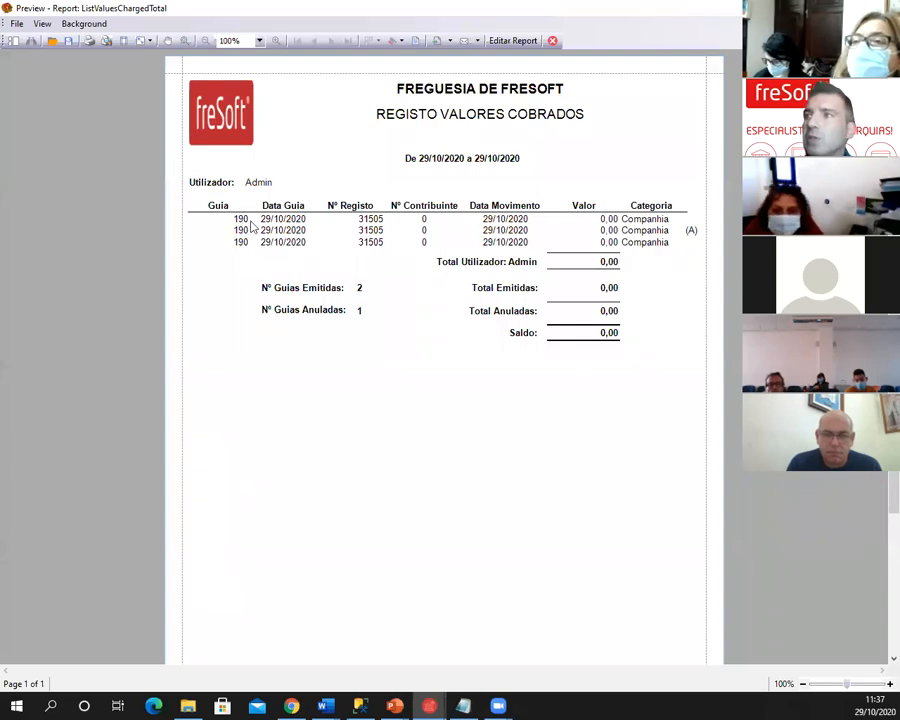
pyautogui.click(553, 42)
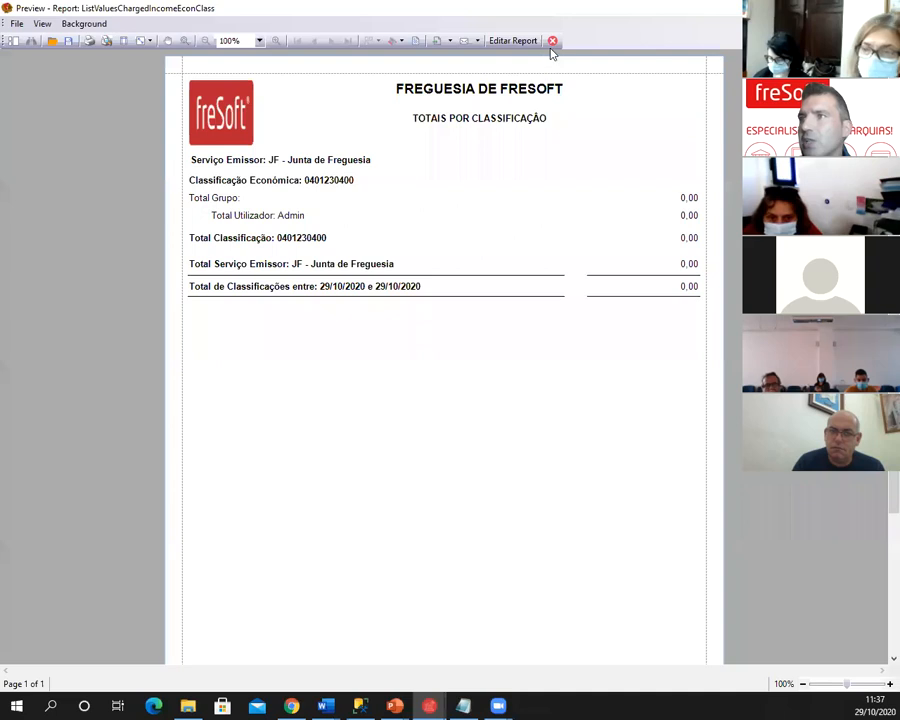
pyautogui.click(552, 41)
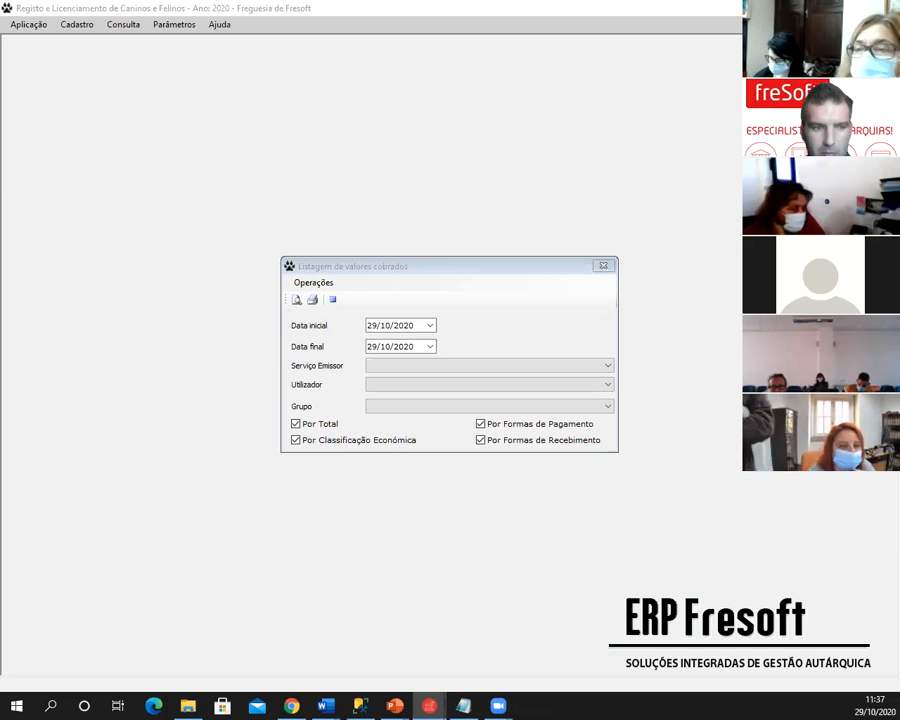
# - Maximize and close the payment-method and receipt-type report previews, both totalling 0,00
pyautogui.press('alt')
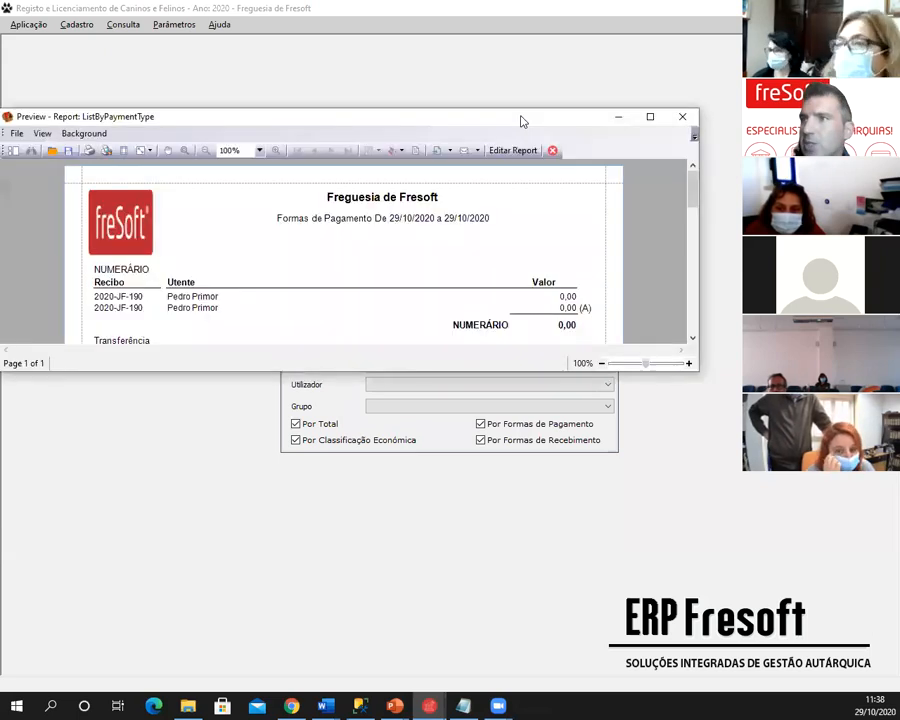
pyautogui.doubleClick(520, 116)
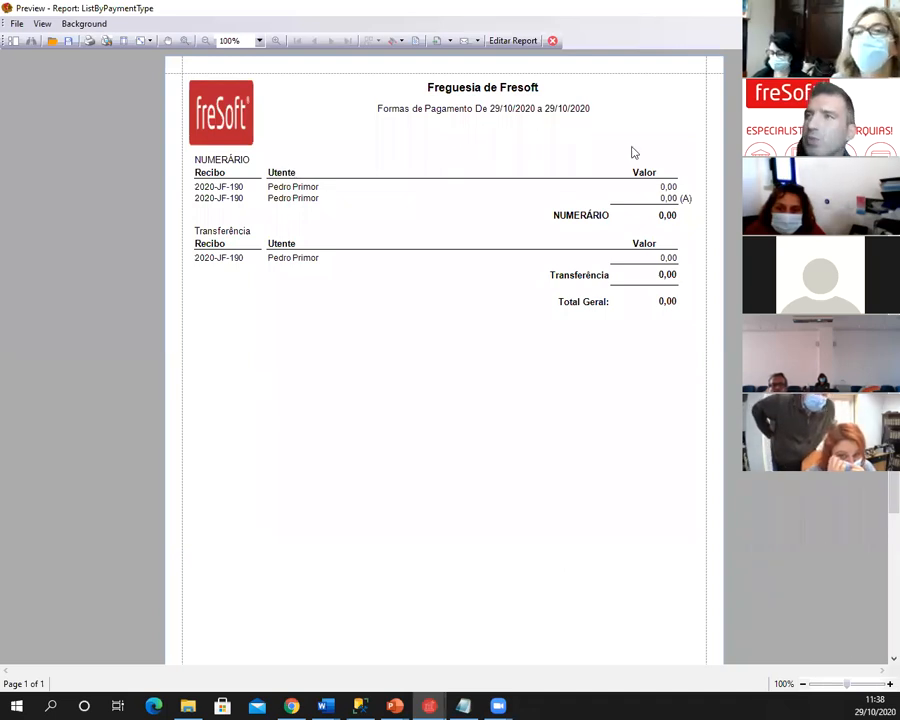
pyautogui.click(552, 40)
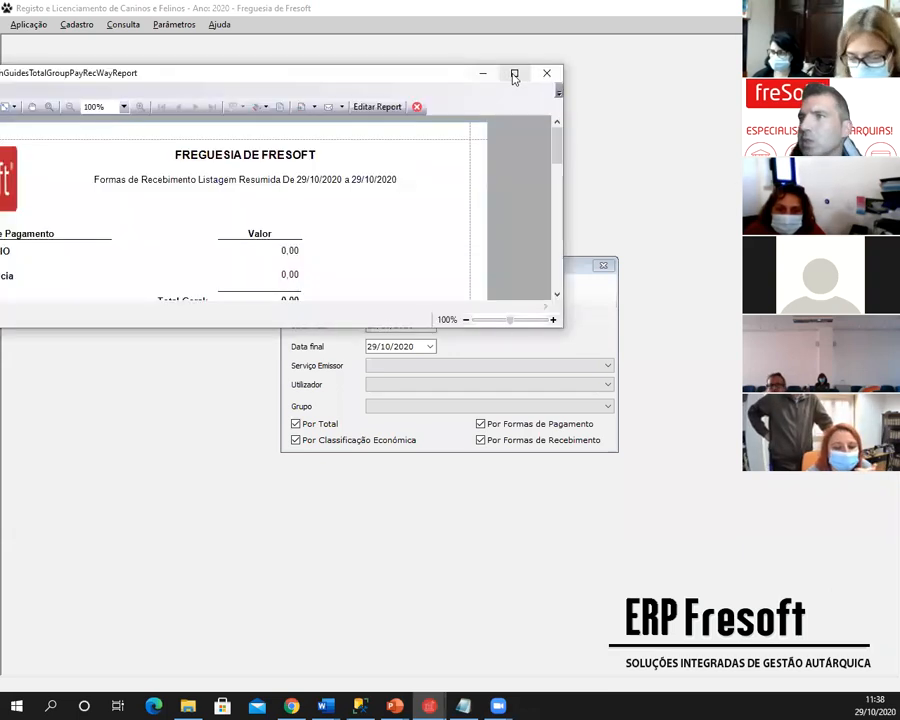
pyautogui.click(514, 75)
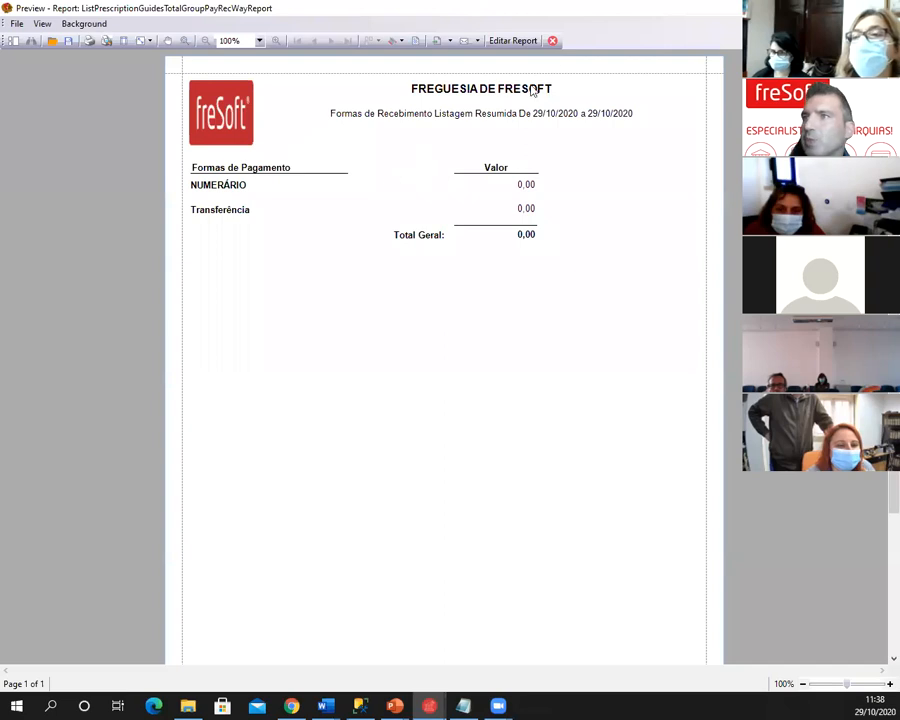
pyautogui.click(552, 40)
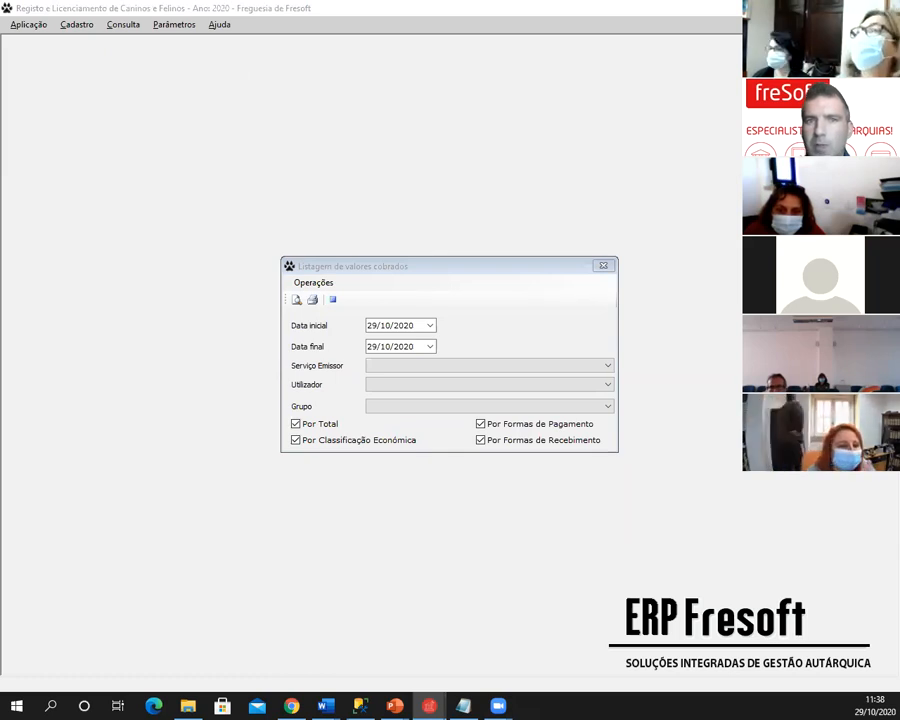
pyautogui.click(603, 265)
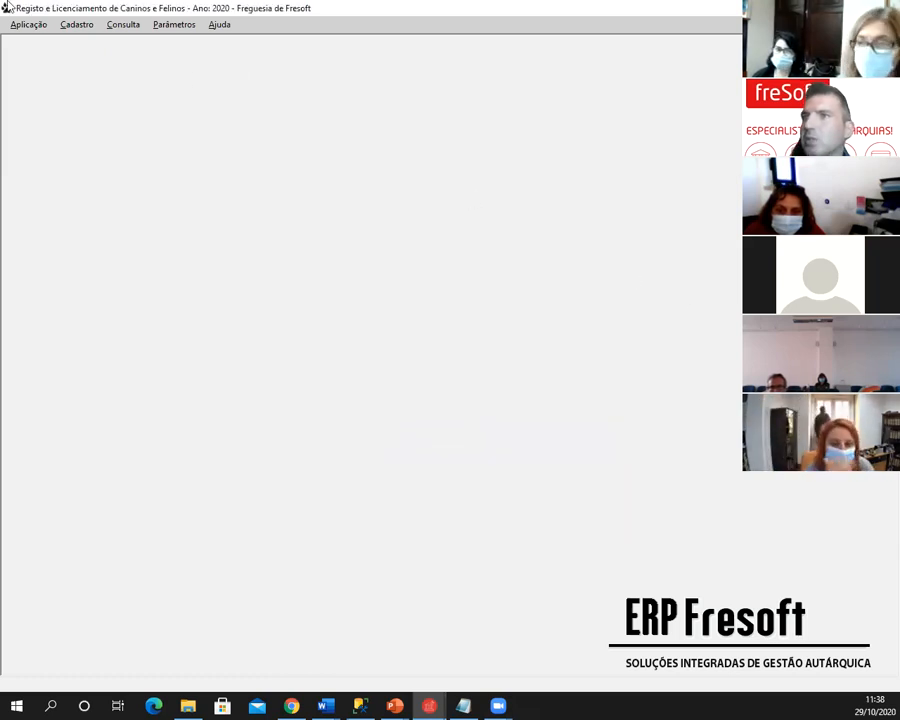
pyautogui.click(78, 25)
pyautogui.click(82, 39)
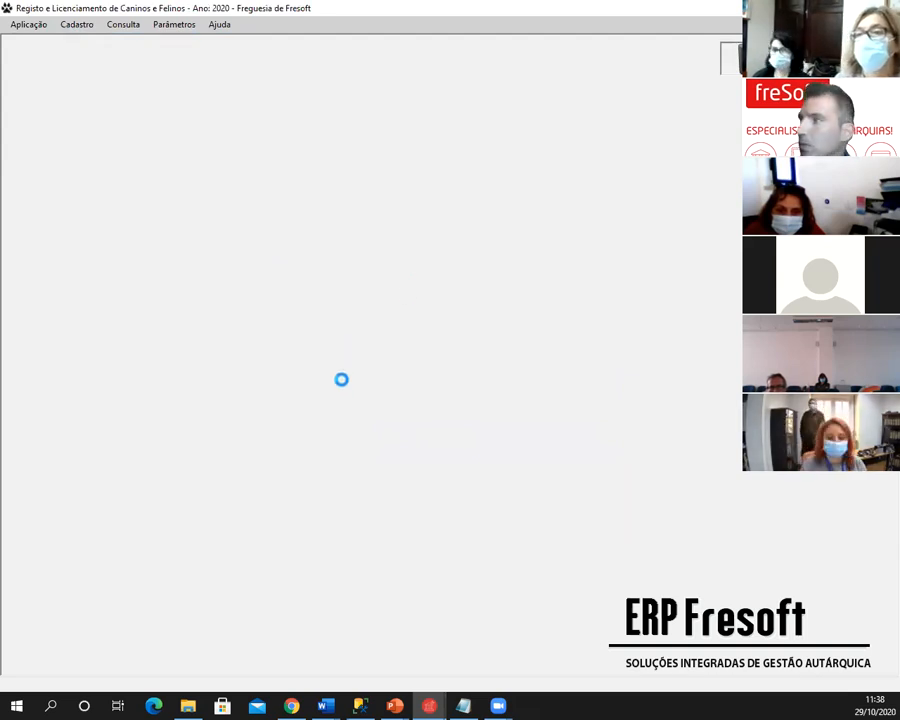
pyautogui.moveTo(420, 252); pyautogui.dragTo(245, 72)
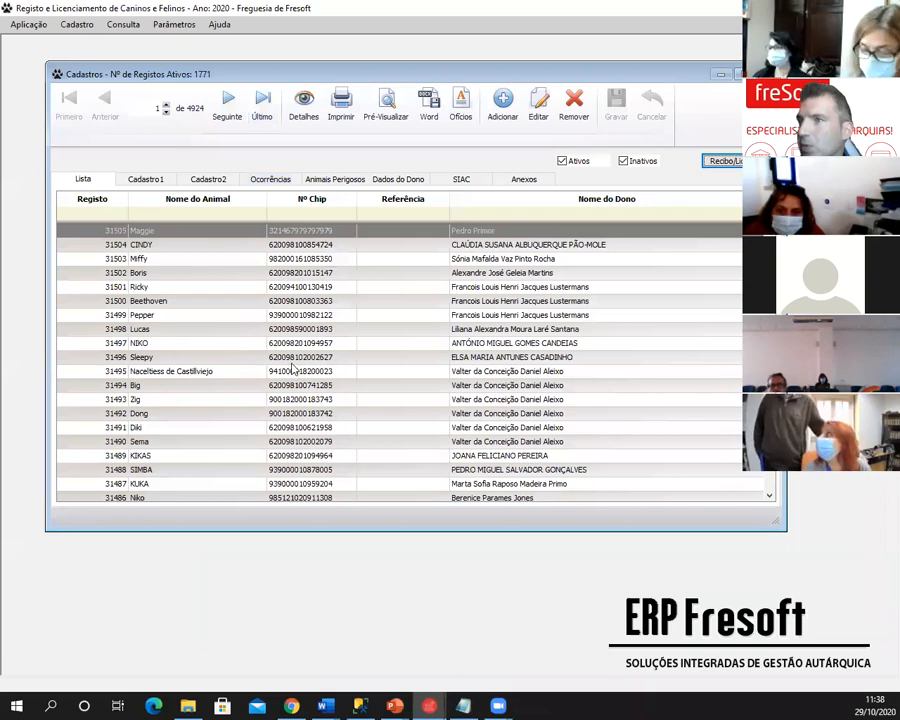
pyautogui.scroll(-20, 280, 400)
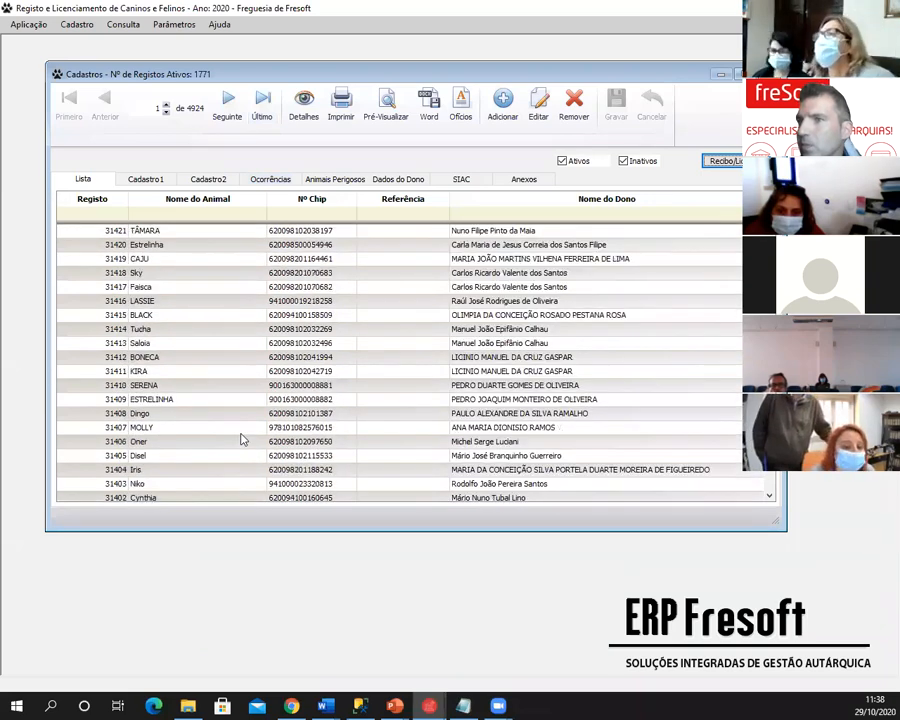
pyautogui.click(241, 429)
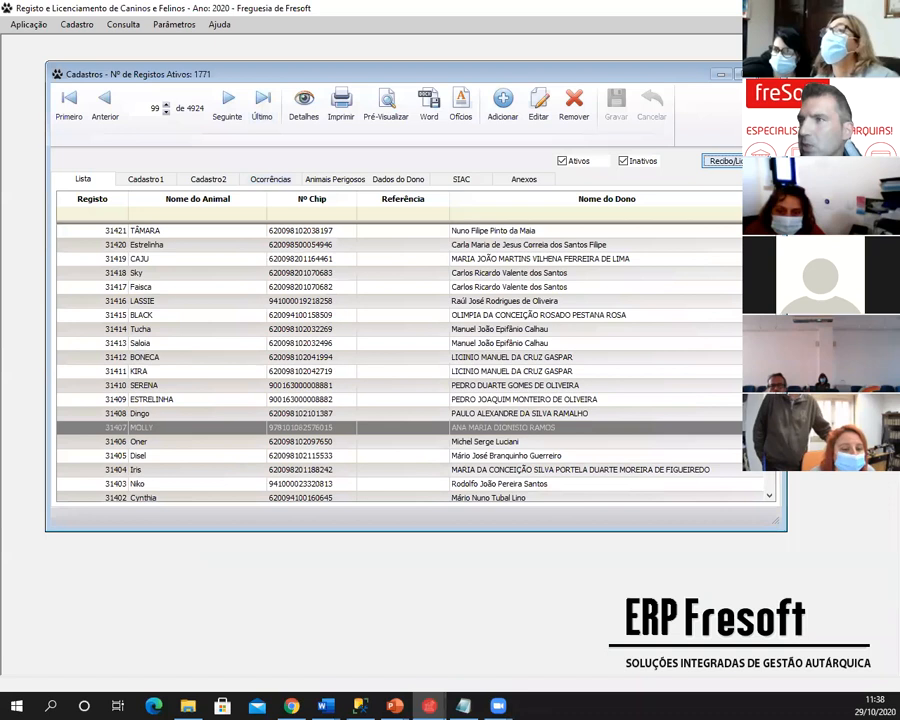
pyautogui.click(748, 161)
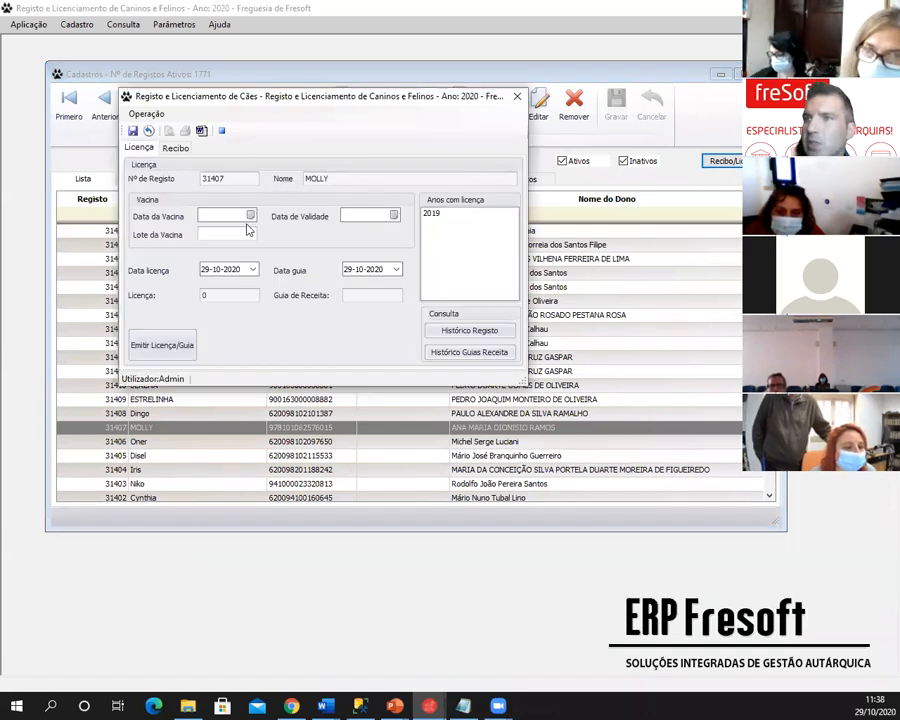
# - Set MOLLY's vaccine date to 13-10-2020, batch A23342, and issue the licence
pyautogui.click(250, 215)
pyautogui.click(253, 284)
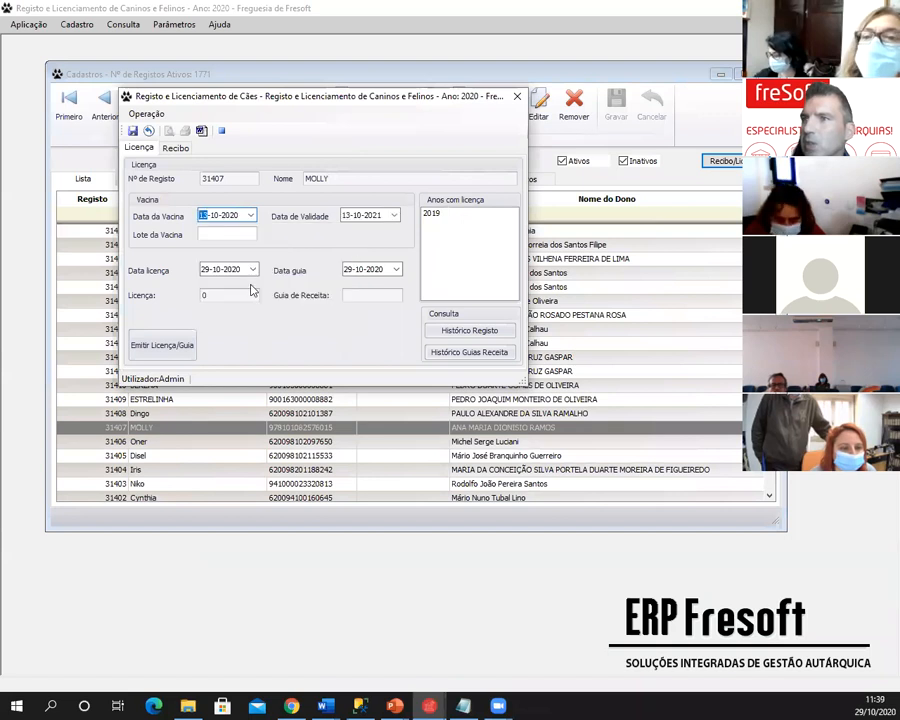
pyautogui.click(224, 233)
pyautogui.write('A2334')
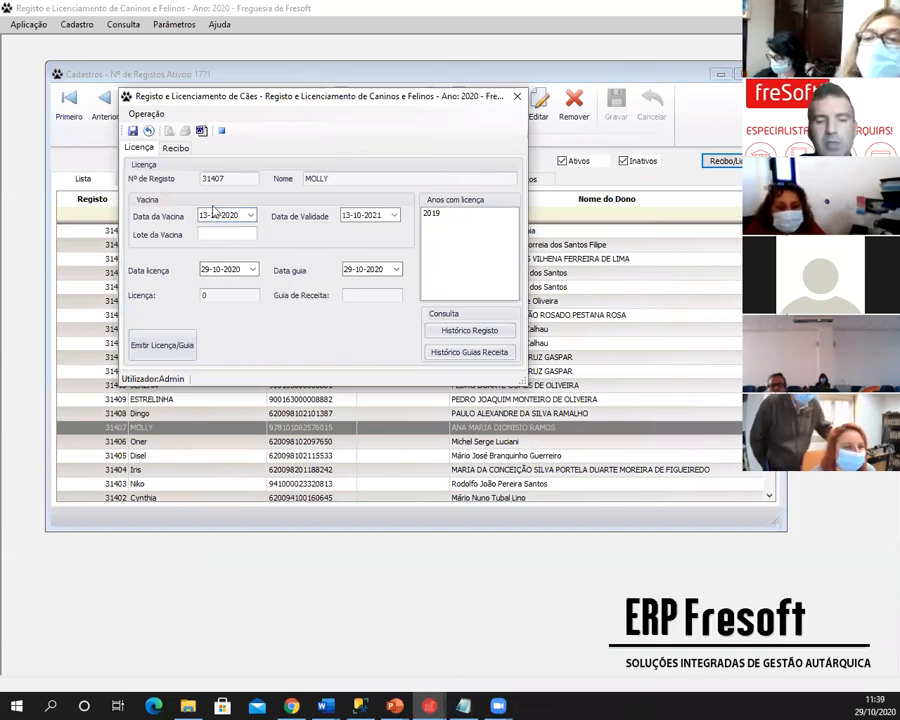
pyautogui.write('2')
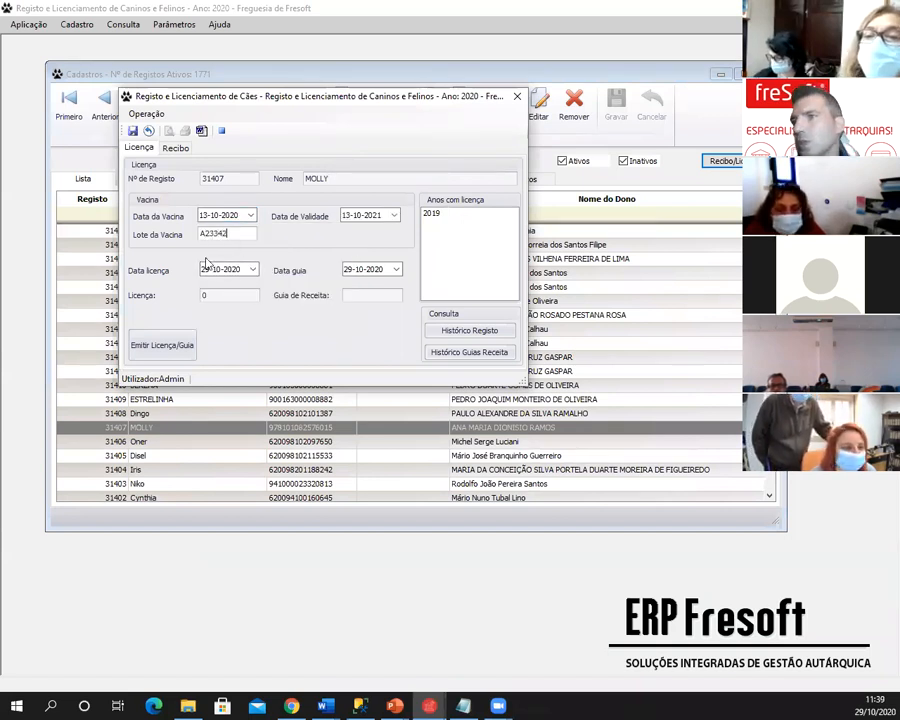
pyautogui.click(170, 357)
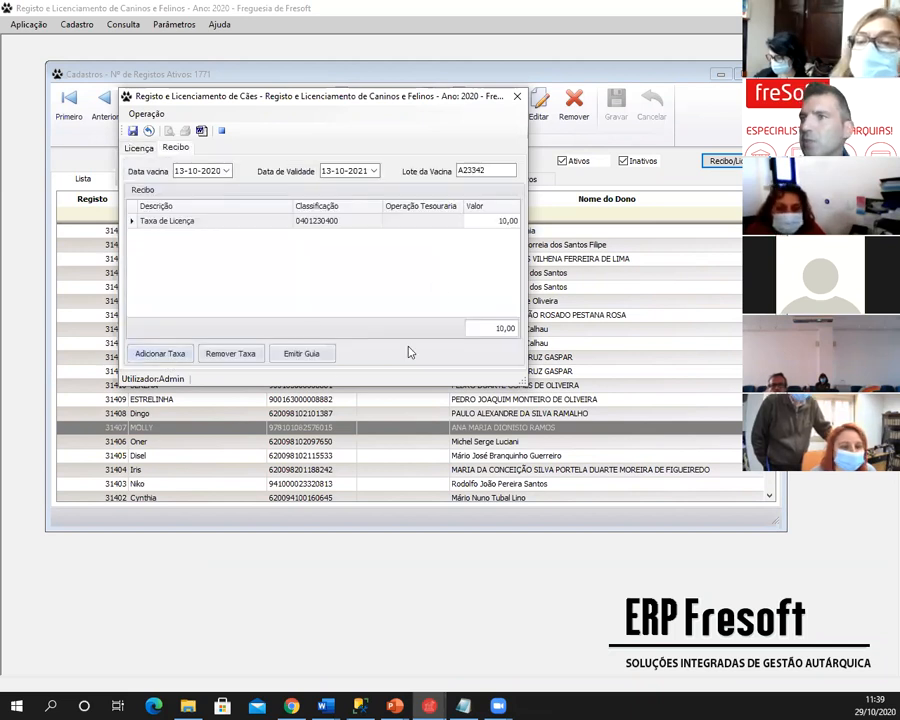
# - Issue receipt guide 191 received at CAIXA in NUMERÁRIO, save, and confirm with Sim
pyautogui.click(301, 355)
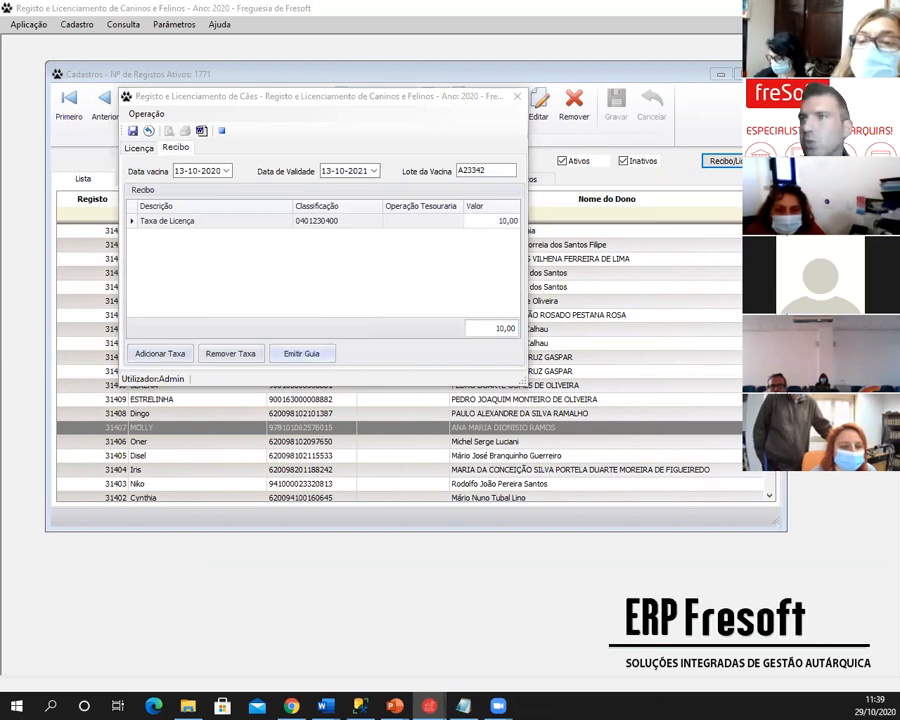
pyautogui.click(622, 139)
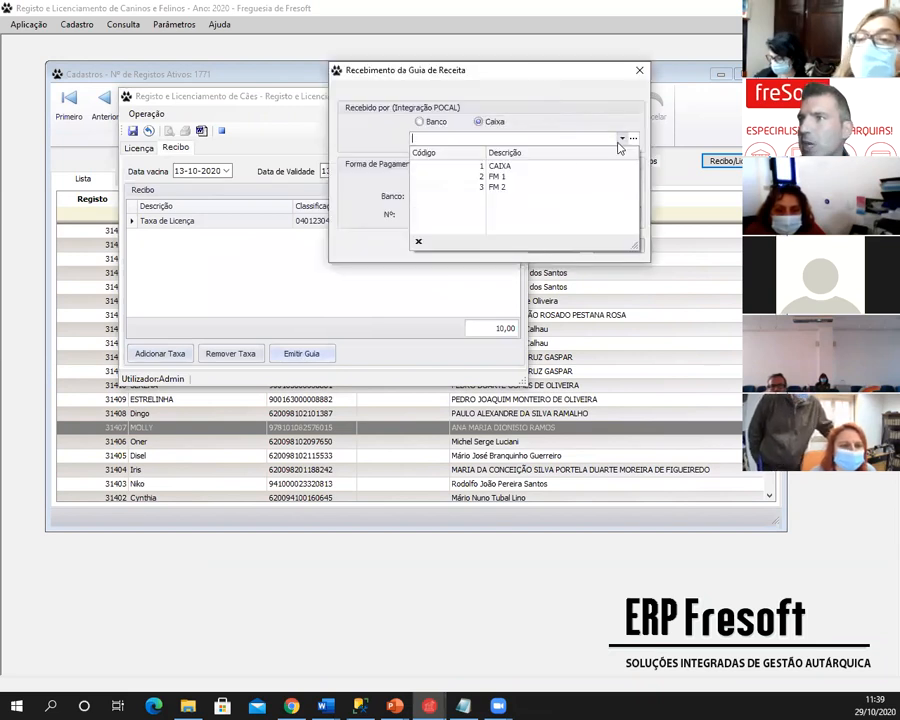
pyautogui.click(552, 166)
pyautogui.click(624, 178)
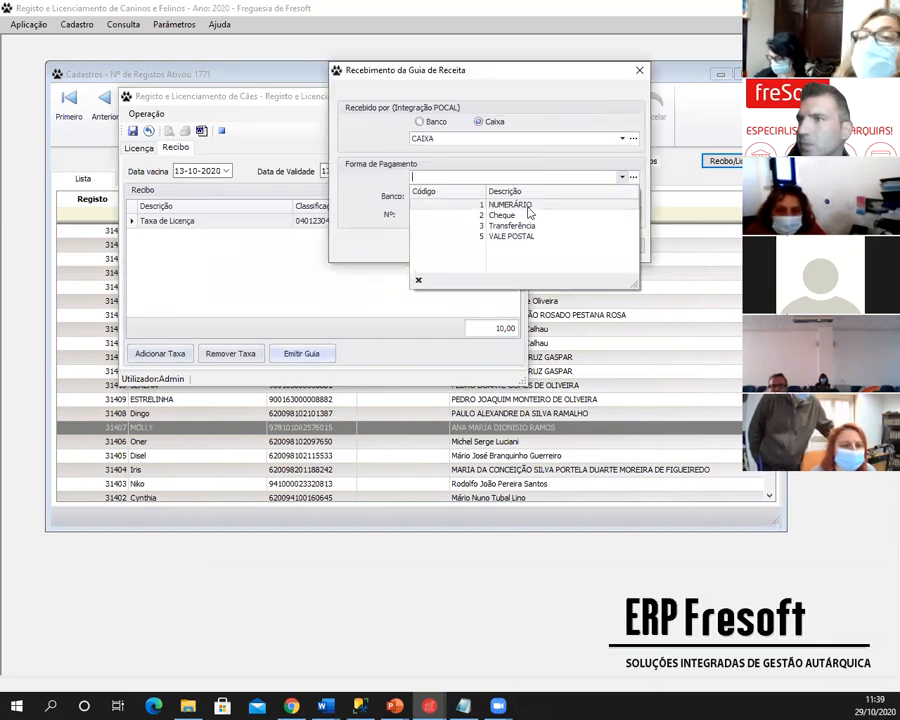
pyautogui.click(526, 207)
pyautogui.click(550, 246)
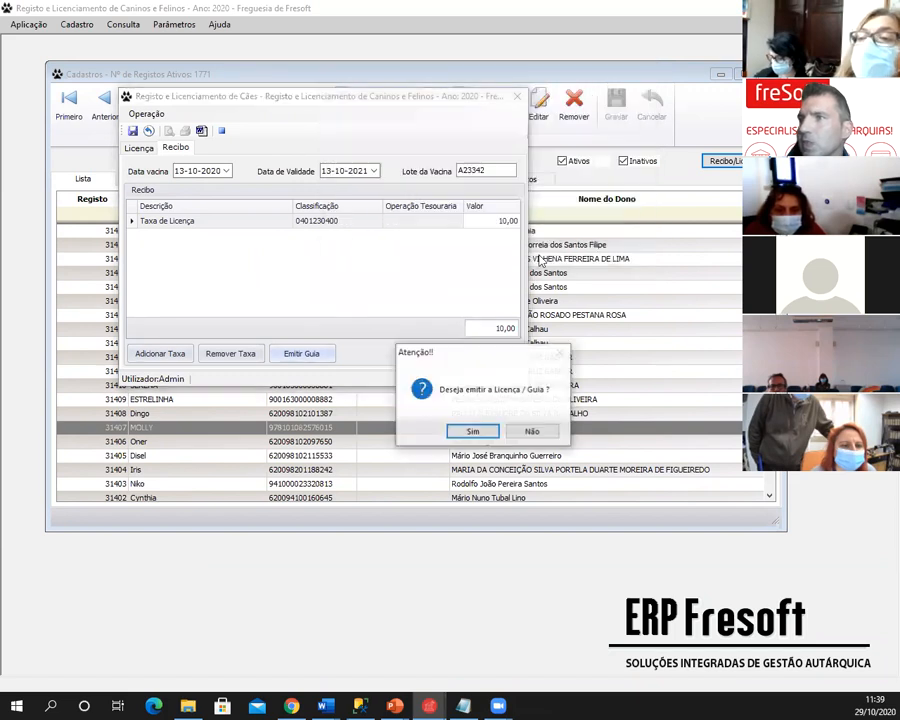
pyautogui.click(480, 435)
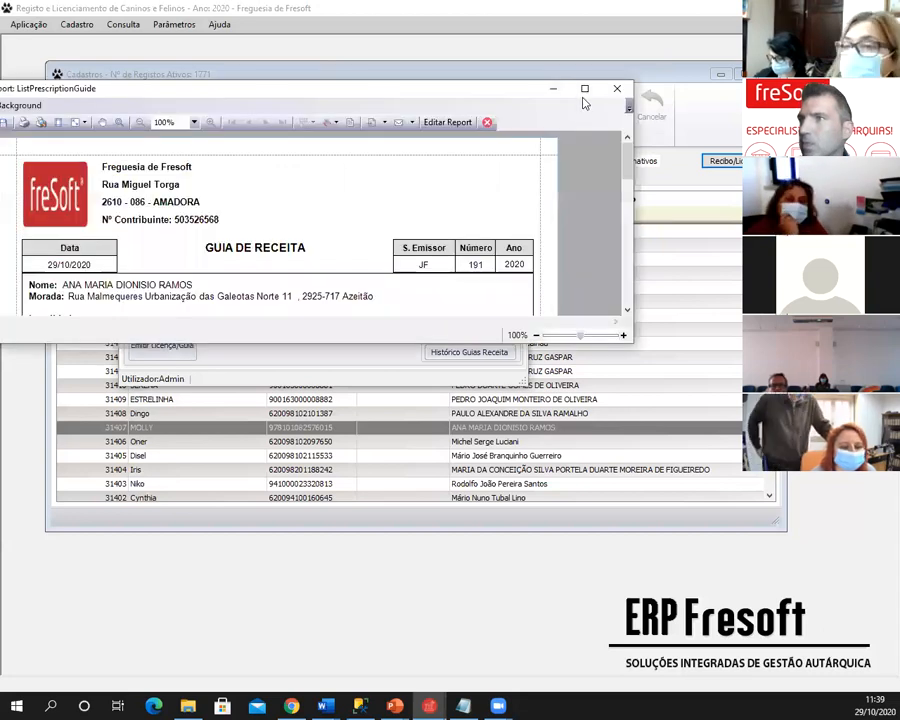
# - Maximize and close the receipt guide preview, then close MOLLY's form and the registry window
pyautogui.click(587, 91)
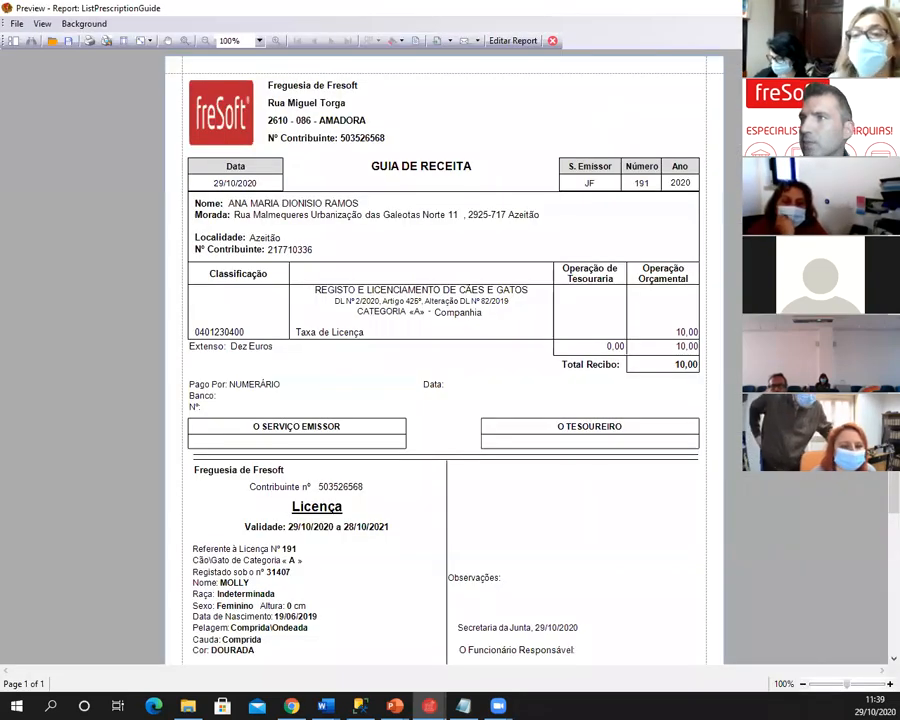
pyautogui.click(884, 8)
pyautogui.click(514, 95)
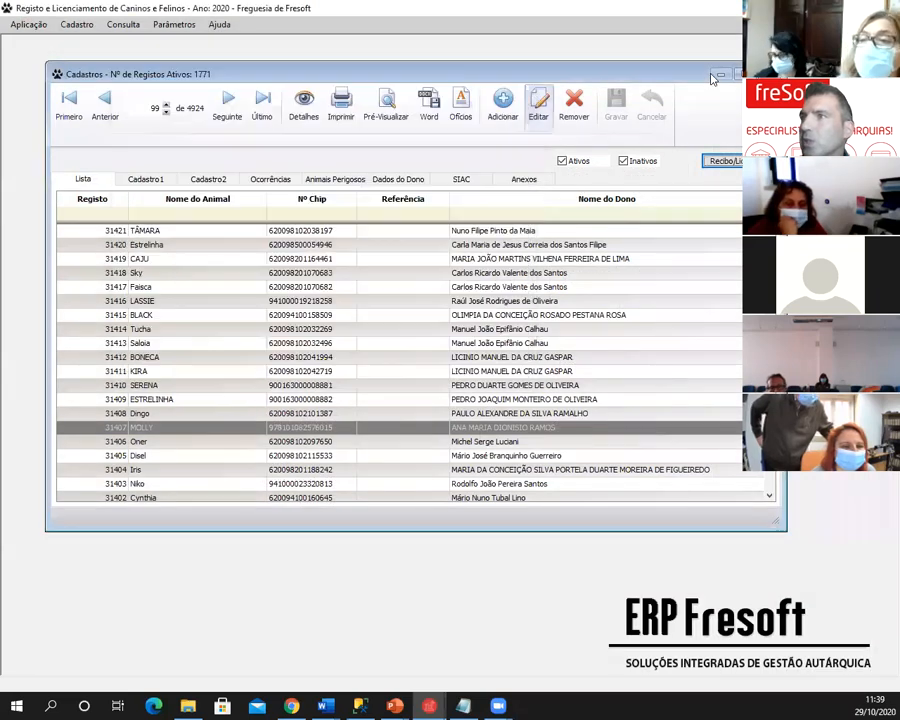
pyautogui.click(770, 74)
# - Reopen the licence and guide history and view the details of MOLLY's guide 191
pyautogui.click(127, 28)
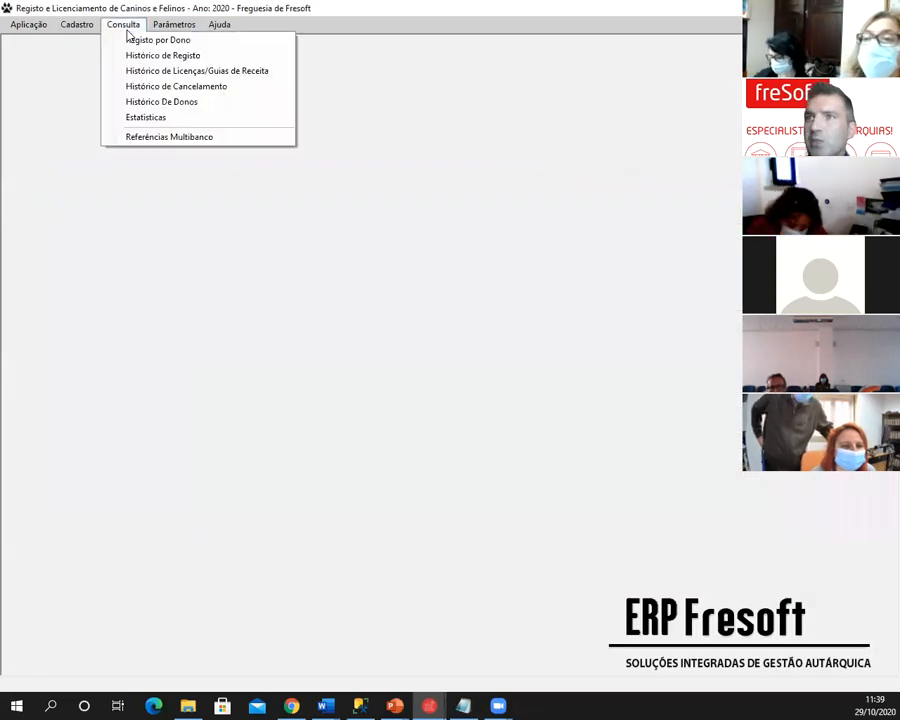
pyautogui.click(143, 72)
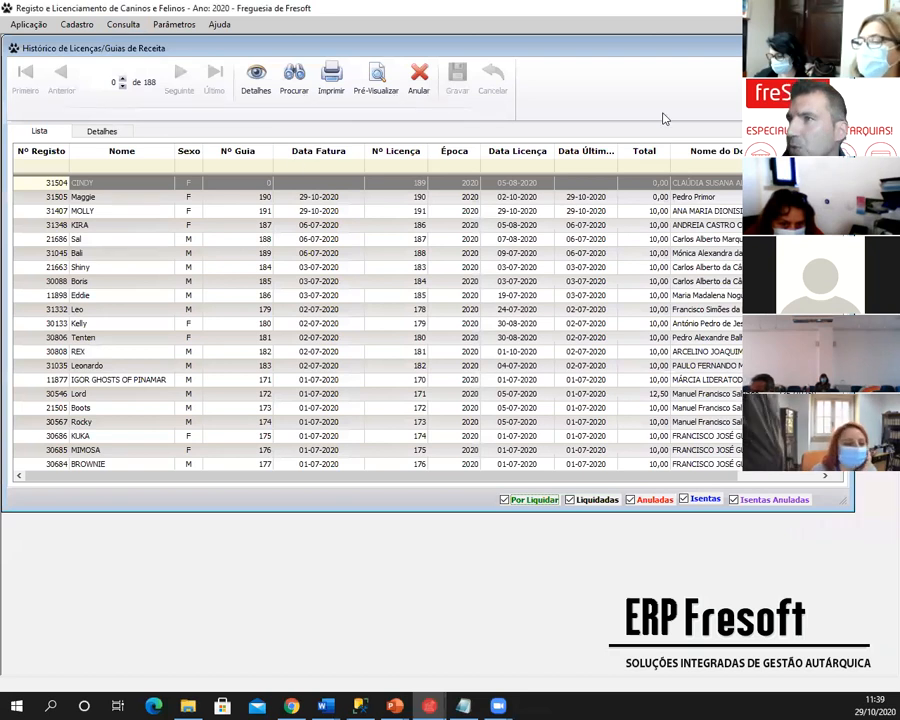
pyautogui.click(132, 197)
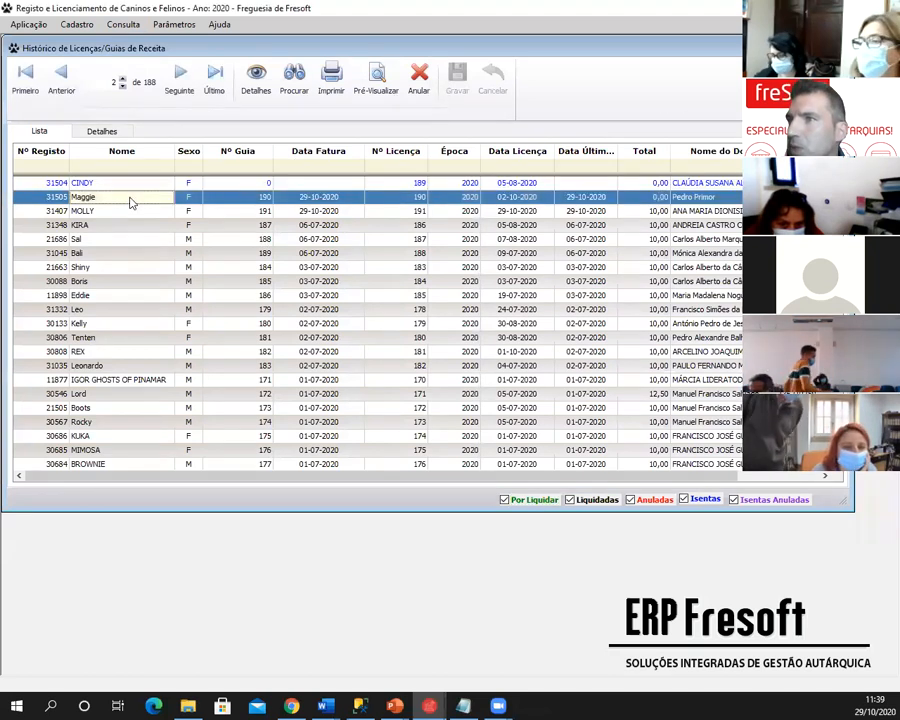
pyautogui.click(134, 225)
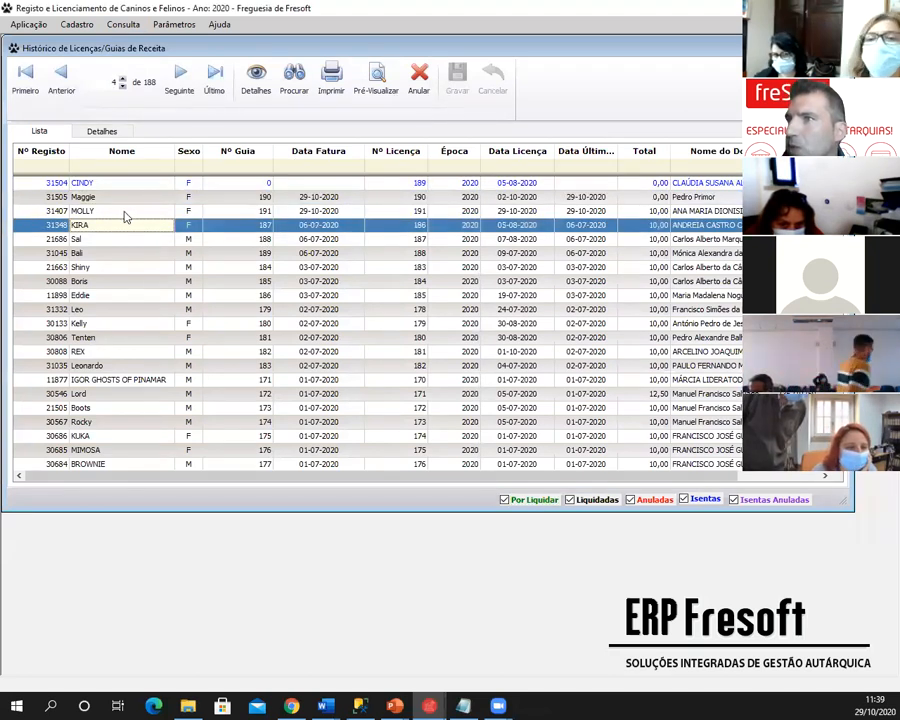
pyautogui.click(125, 215)
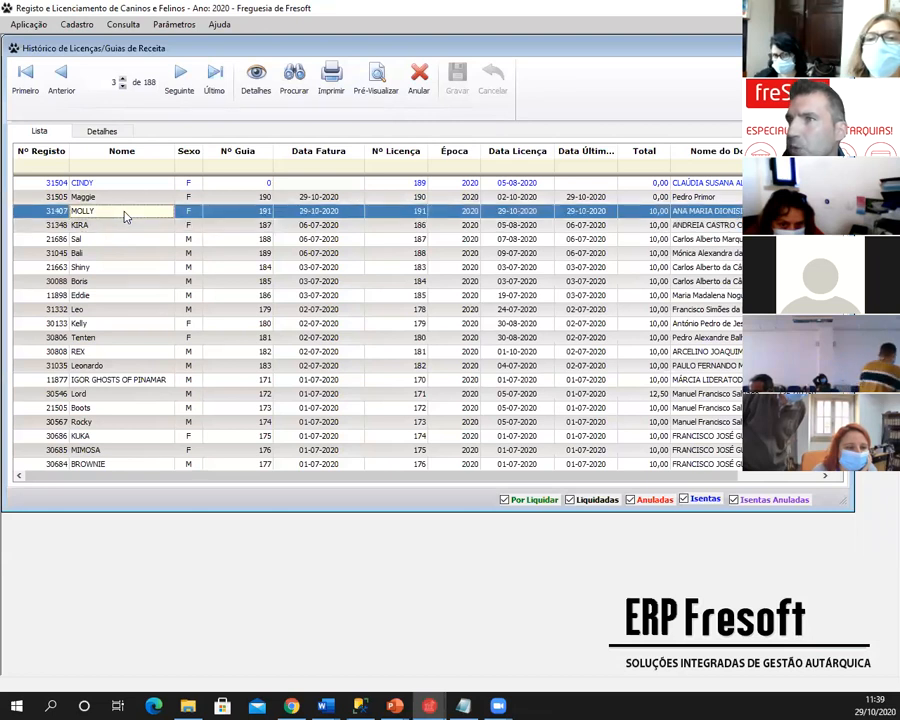
pyautogui.click(100, 133)
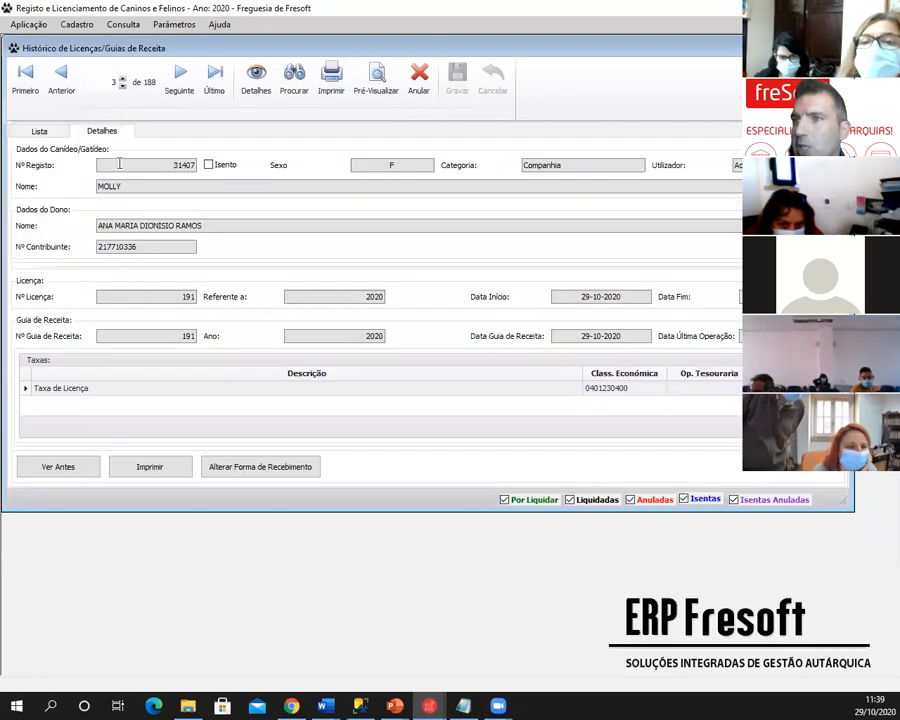
# - Change MOLLY's guide to received via NOVO BANCO by Transferência, save, and close the history
pyautogui.click(249, 466)
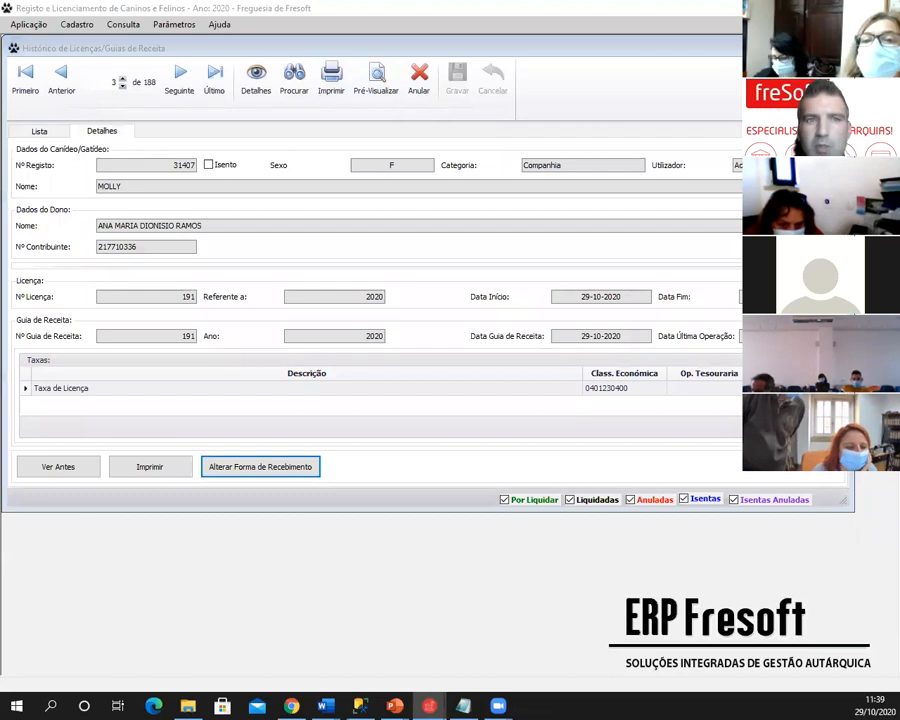
pyautogui.click(330, 210)
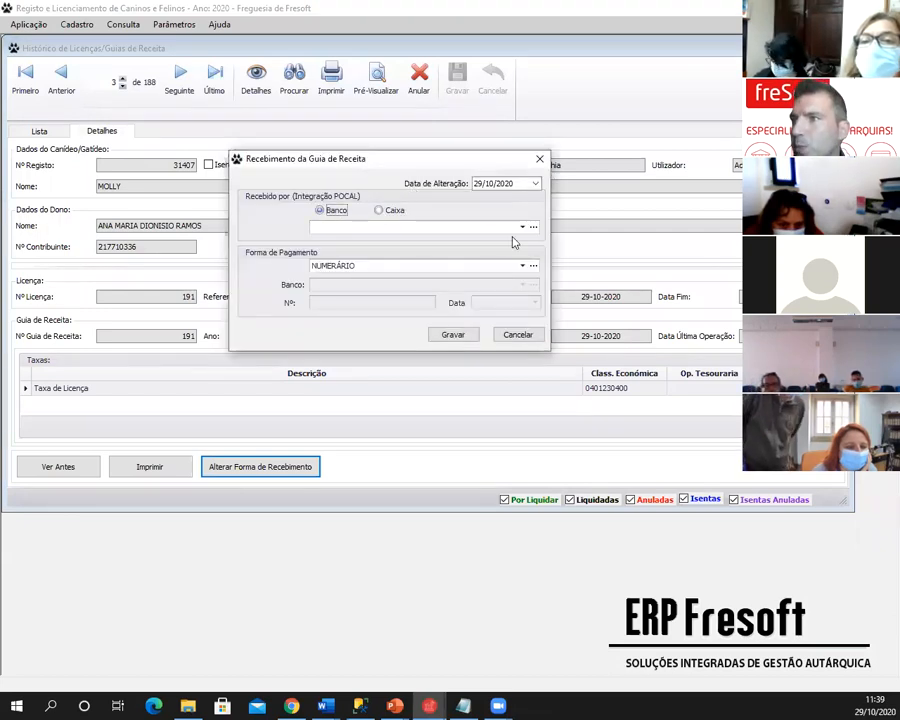
pyautogui.click(522, 228)
pyautogui.click(447, 256)
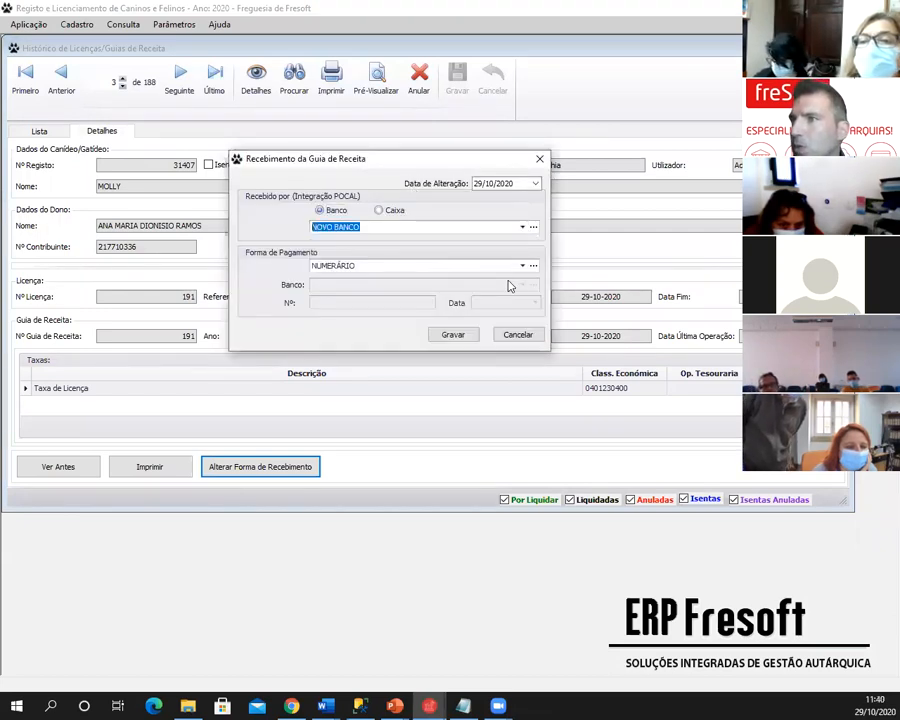
pyautogui.click(522, 266)
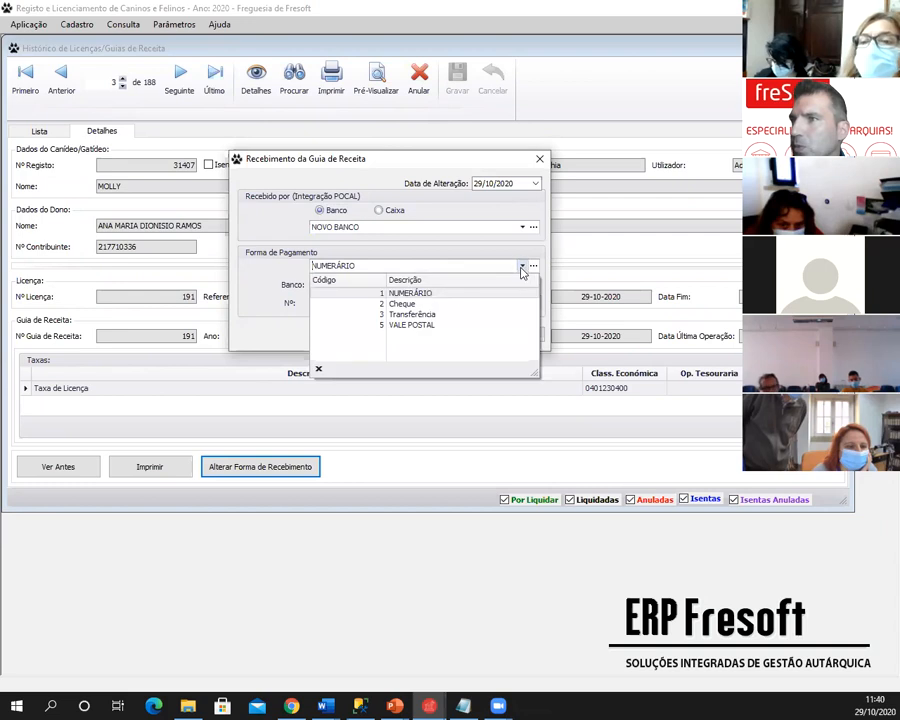
pyautogui.click(445, 314)
pyautogui.click(453, 335)
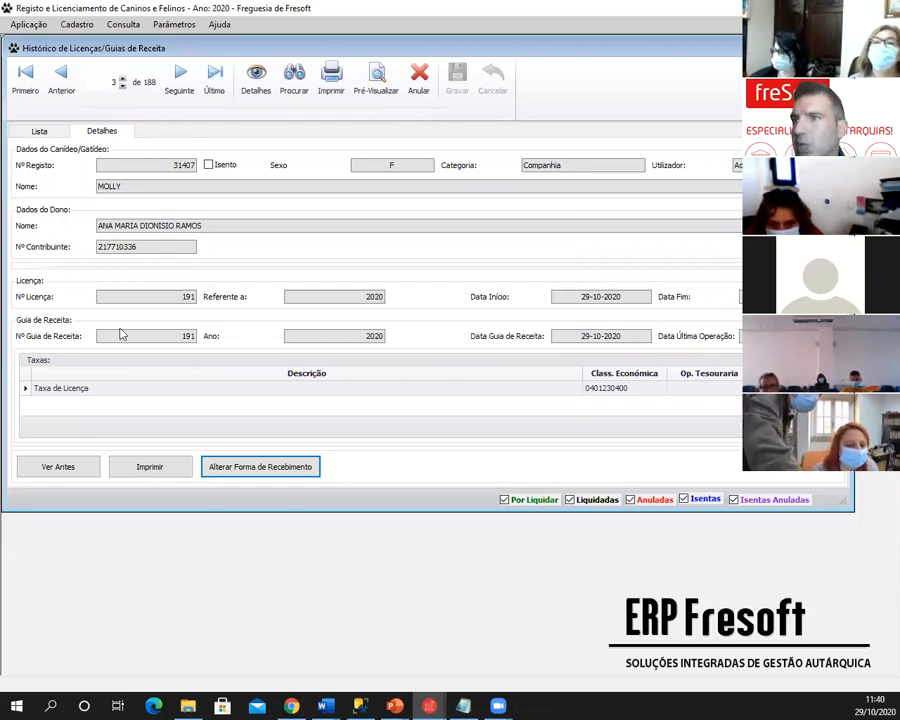
pyautogui.press('Escape')
# - Open Listagem Valores Cobrados and tick Por Formas de Pagamento and Por Formas de Recebimento
pyautogui.click(80, 27)
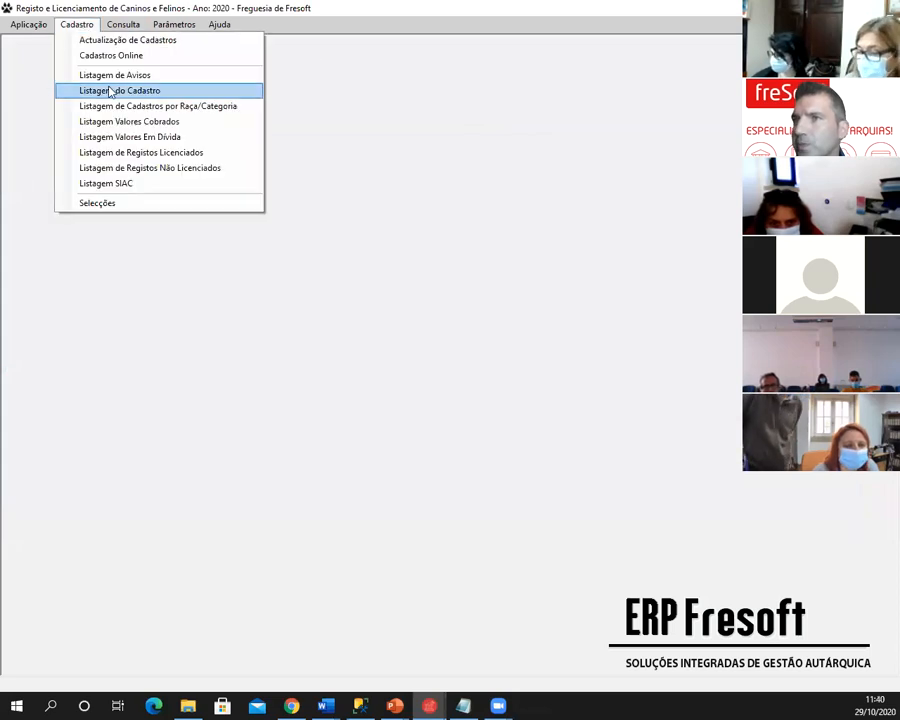
pyautogui.click(110, 120)
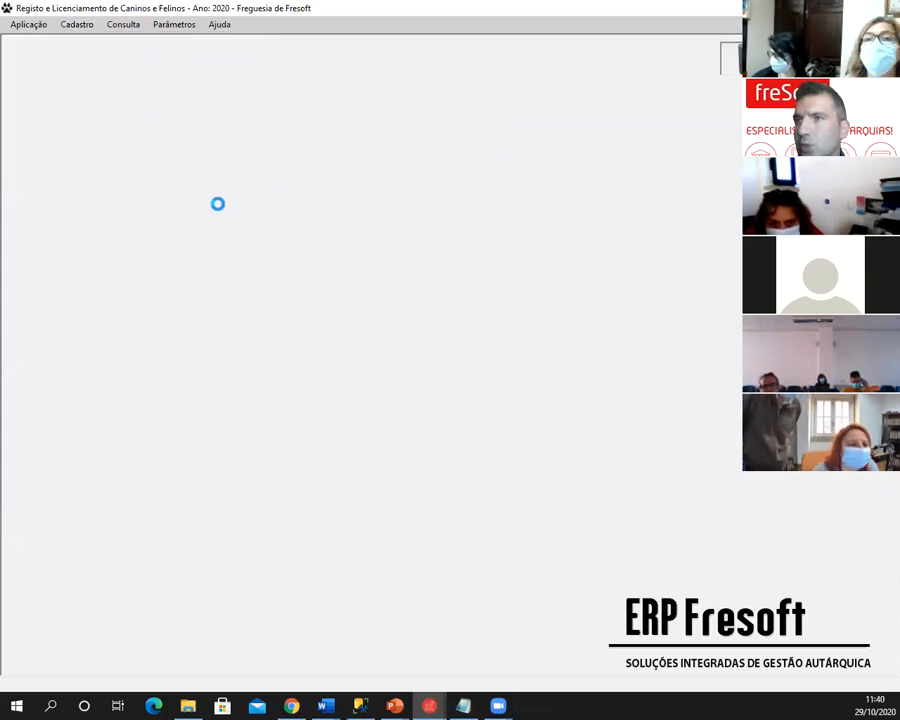
pyautogui.click(410, 440)
pyautogui.click(362, 444)
pyautogui.click(482, 424)
pyautogui.click(483, 441)
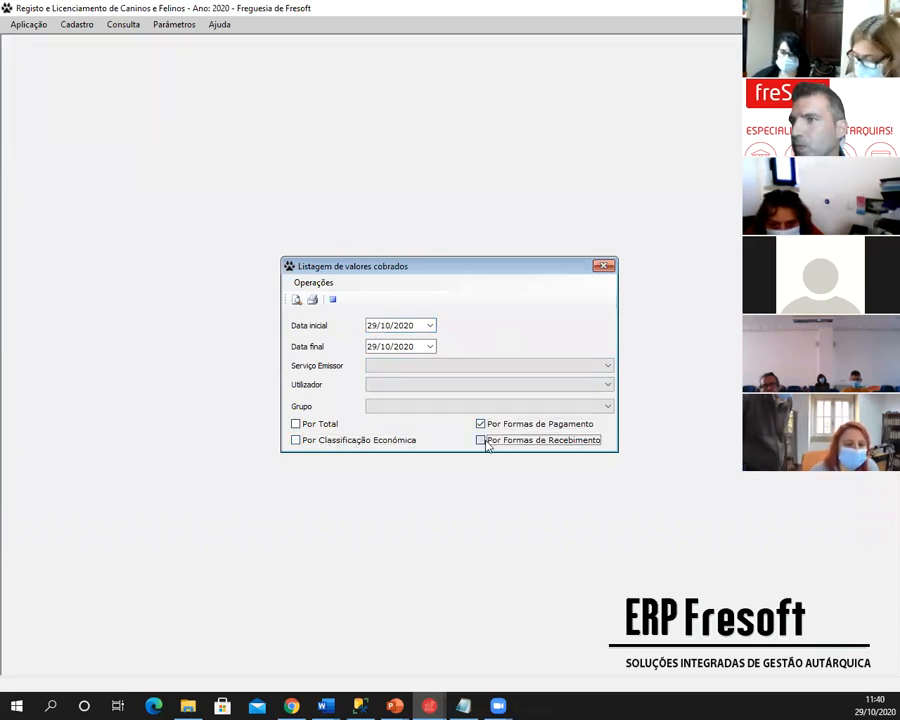
# - Preview the collected-values report full screen, then close the preview and the listing dialog
pyautogui.click(297, 300)
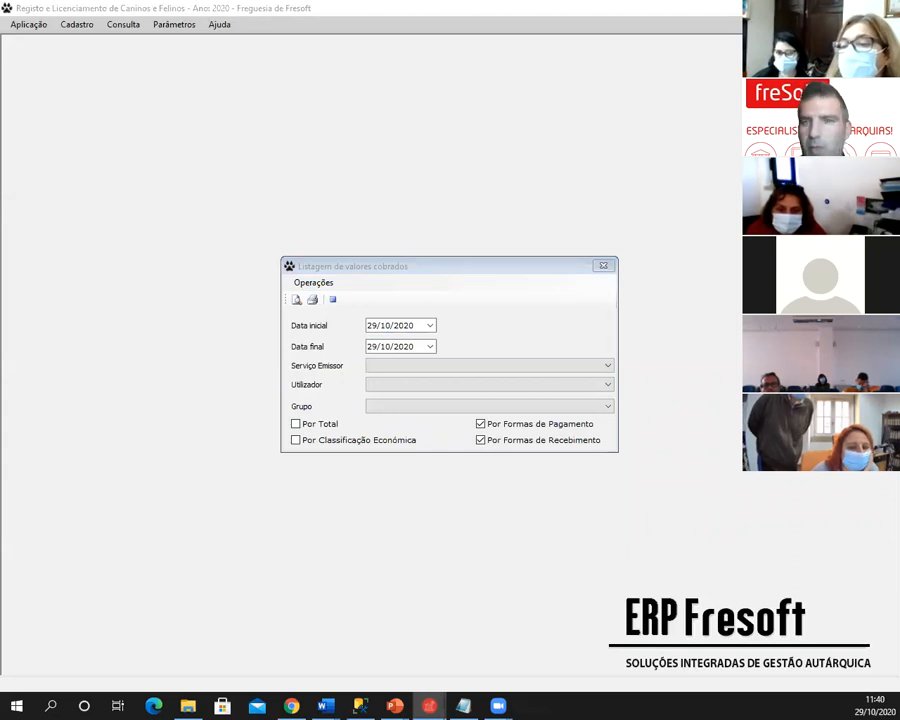
pyautogui.click(693, 56)
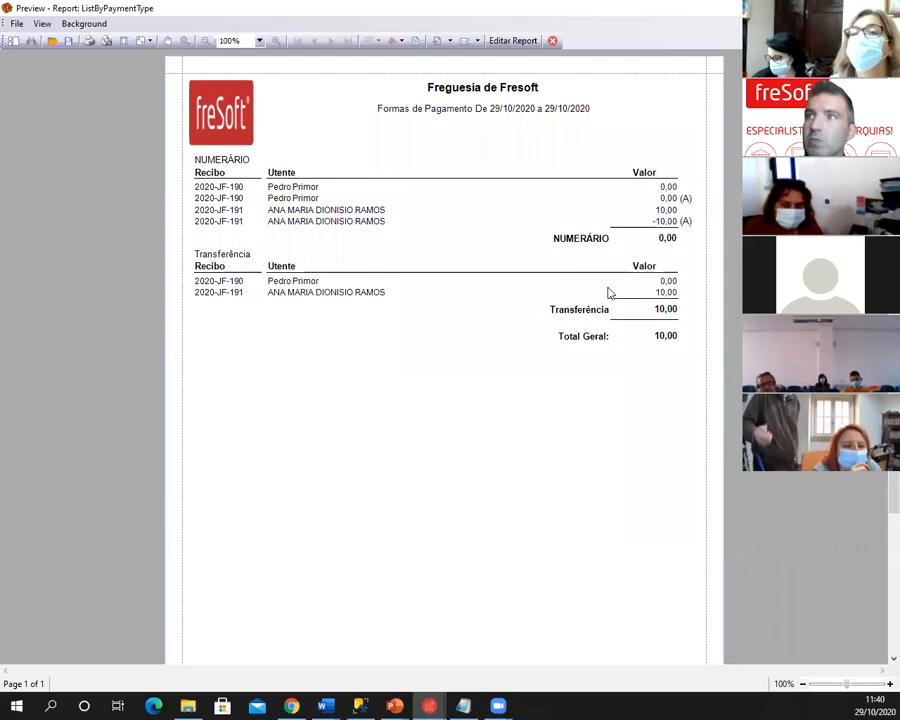
pyautogui.click(552, 42)
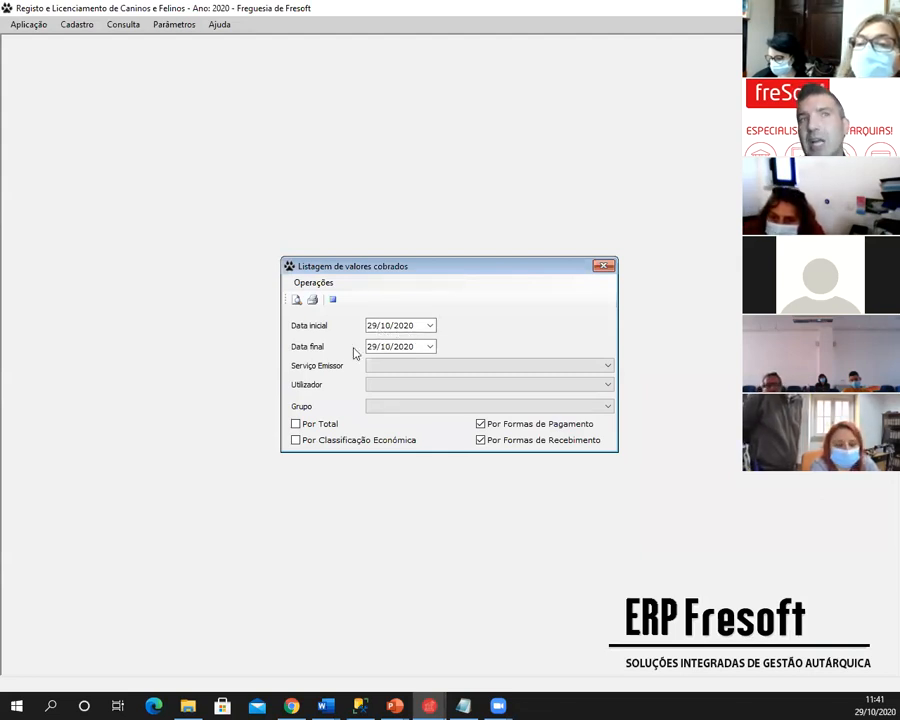
pyautogui.click(609, 266)
# - Open Histórico de Licenças/Guias de Receita, check CINDY's Detalhes, and return to Lista
pyautogui.click(169, 27)
pyautogui.moveTo(119, 28)
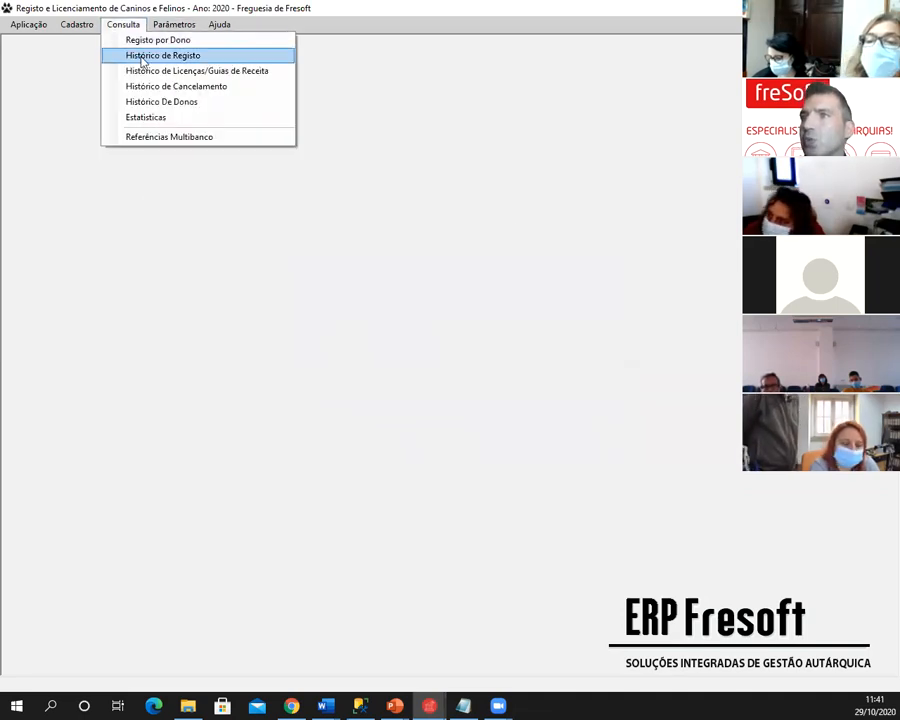
pyautogui.click(144, 72)
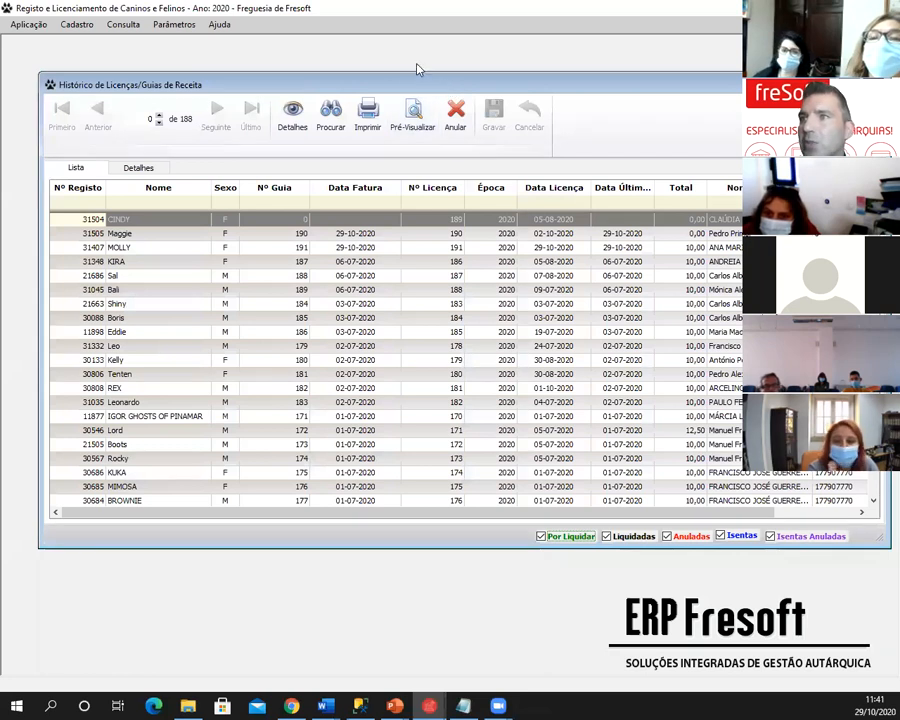
pyautogui.moveTo(414, 84); pyautogui.dragTo(383, 62)
pyautogui.click(118, 146)
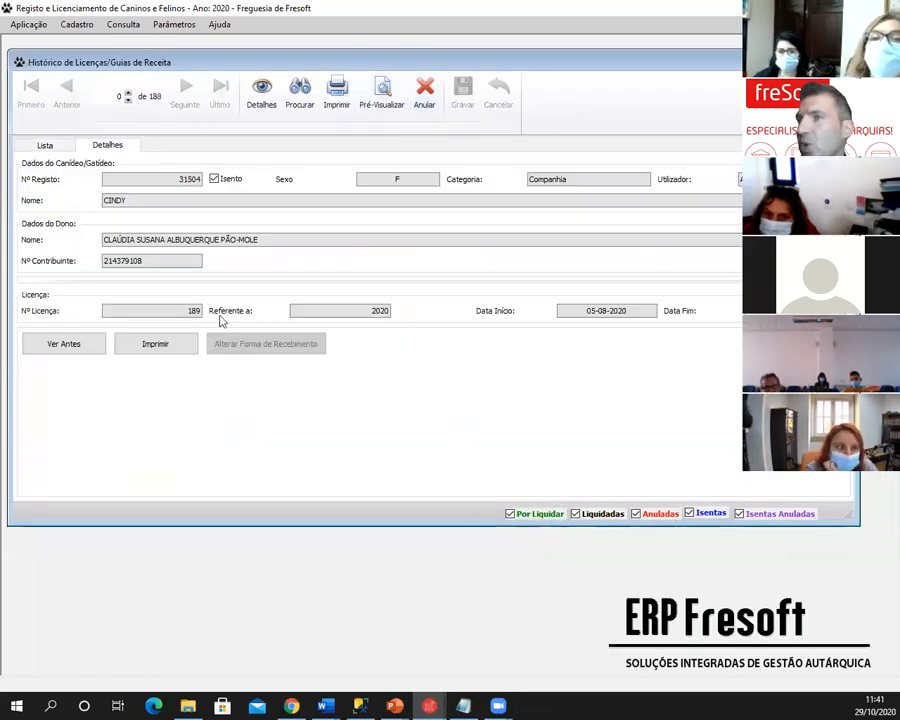
pyautogui.click(44, 145)
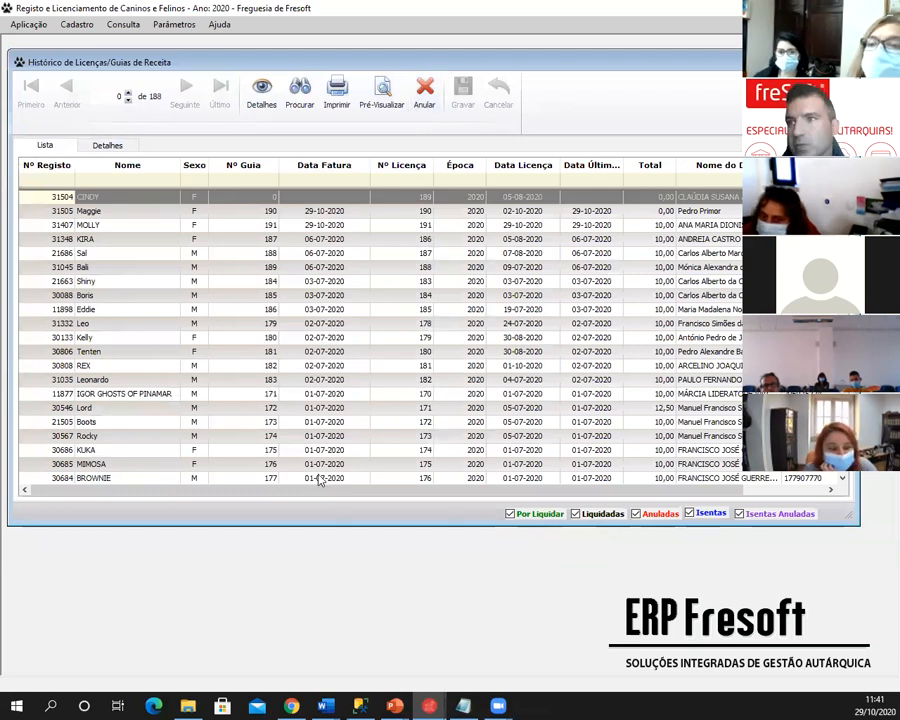
# - Glance at the slideshow, then browse the Bali, KIRA and Maggie rows, ending on MOLLY
pyautogui.hotkey('alt', 'Tab')
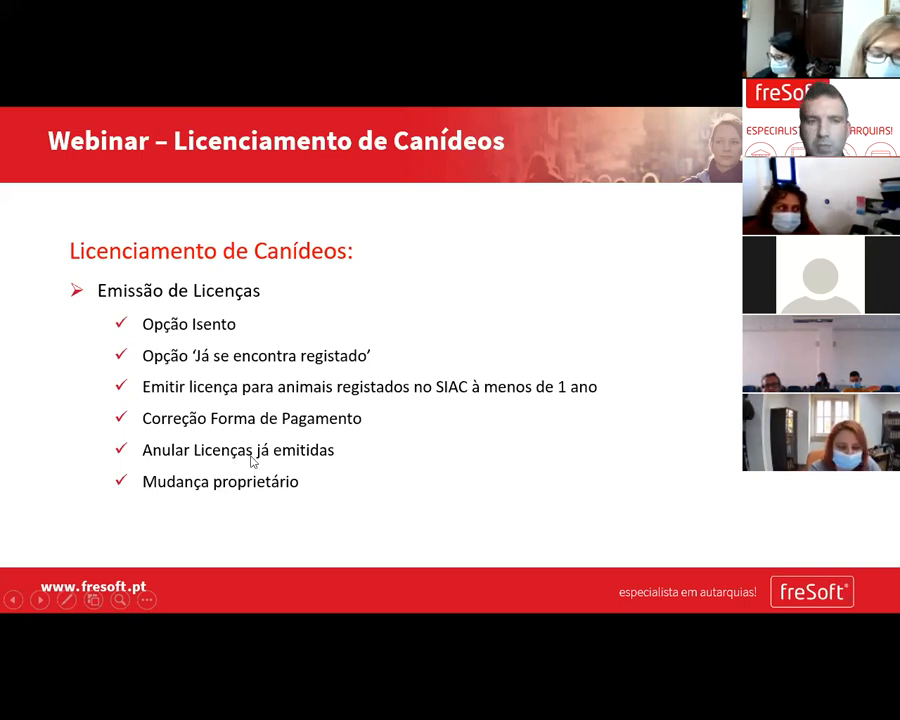
pyautogui.hotkey('alt', 'Tab')
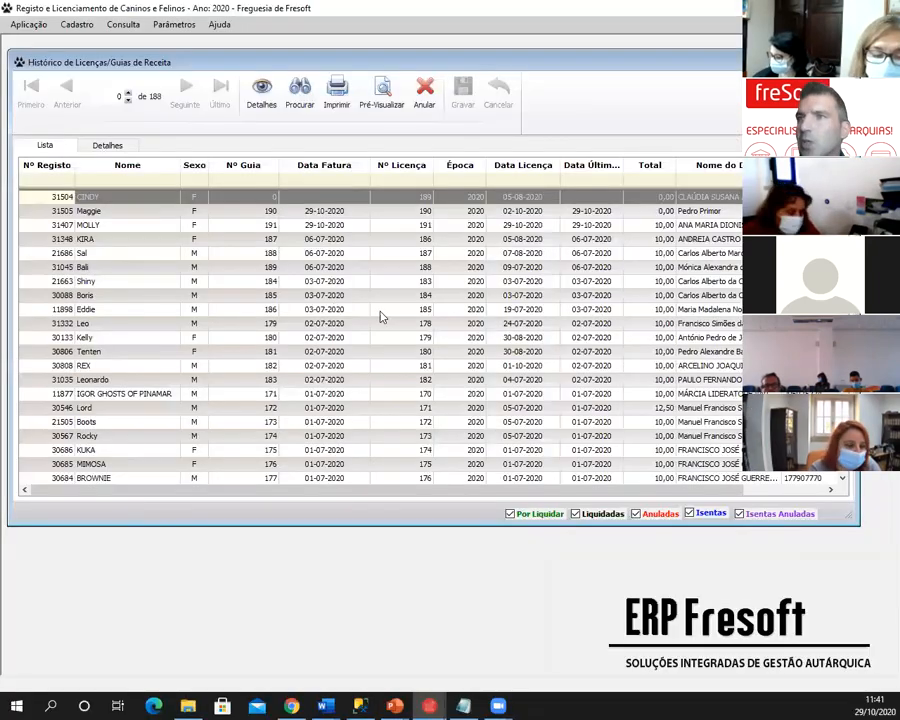
pyautogui.click(179, 270)
pyautogui.click(202, 238)
pyautogui.click(150, 212)
pyautogui.click(142, 227)
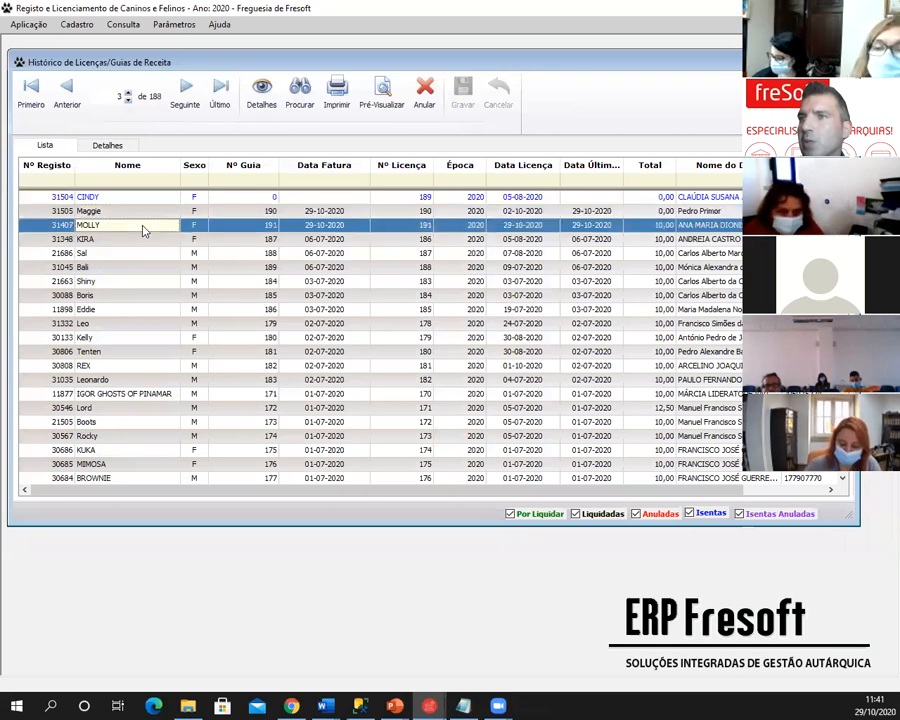
pyautogui.click(143, 210)
pyautogui.click(125, 241)
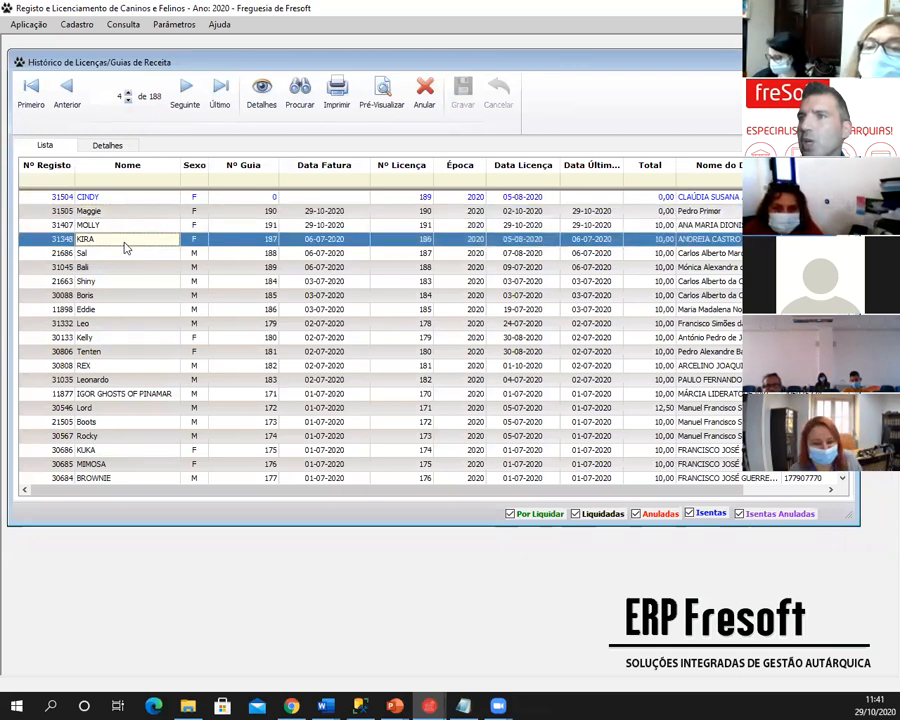
pyautogui.click(135, 227)
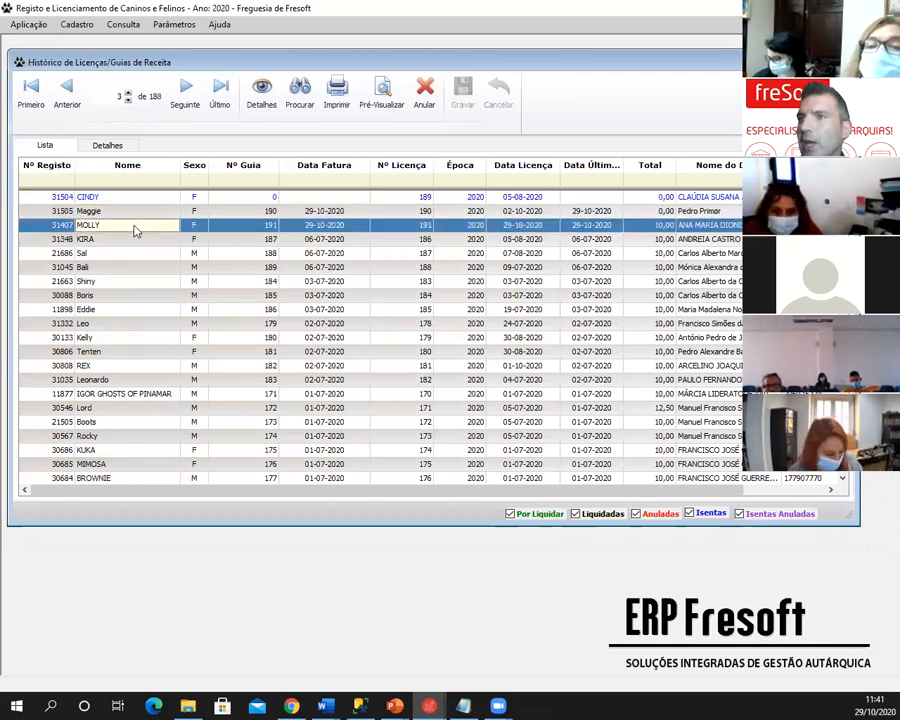
# - Annul Sal's receipt guide 188 instead of MOLLY's, then close the licence history window
pyautogui.click(425, 95)
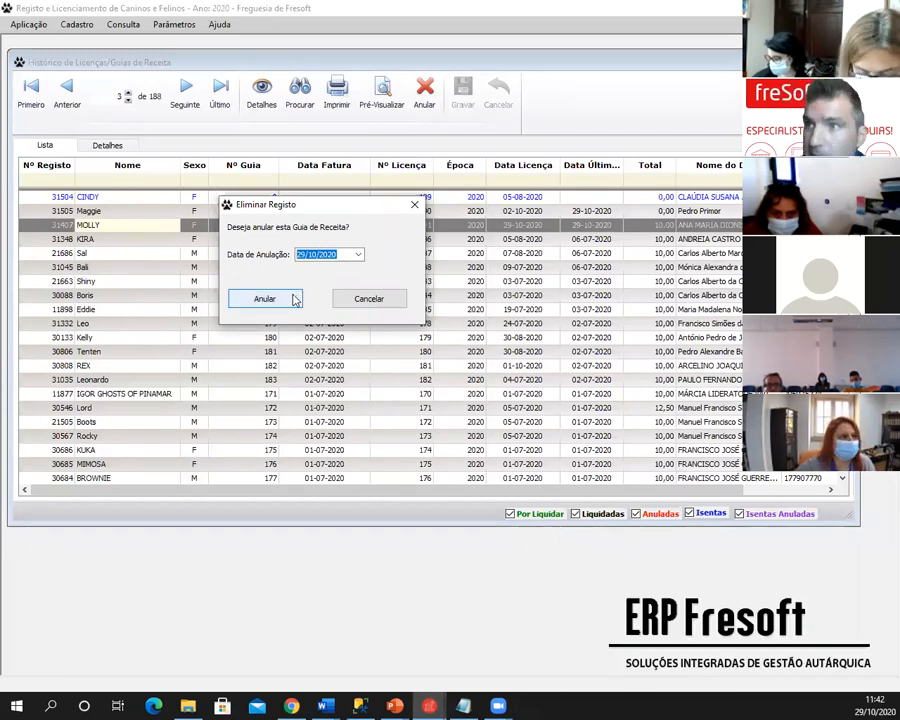
pyautogui.click(414, 204)
pyautogui.click(130, 257)
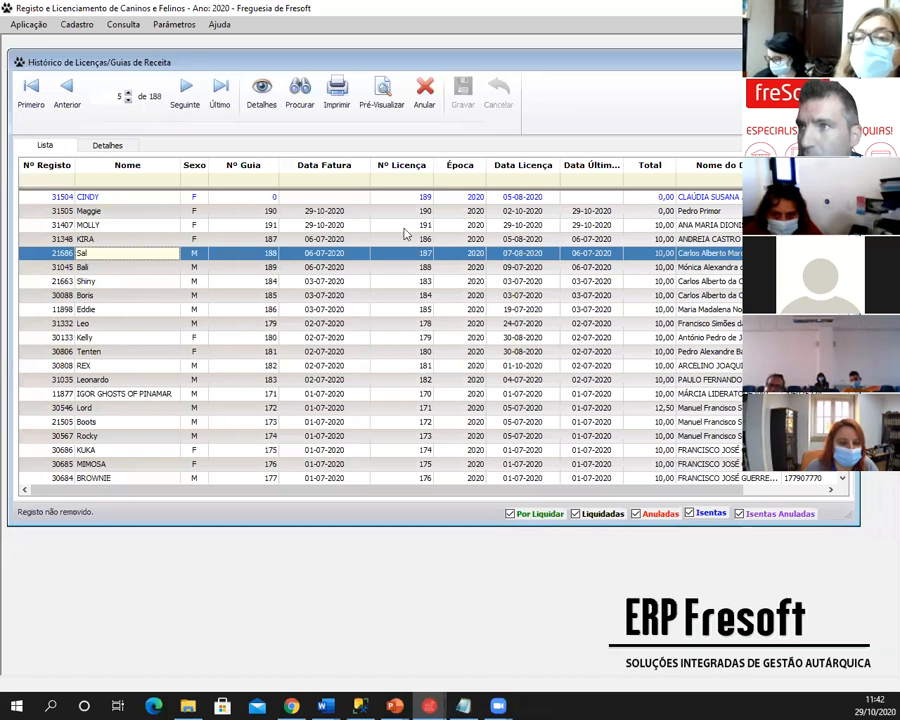
pyautogui.click(426, 96)
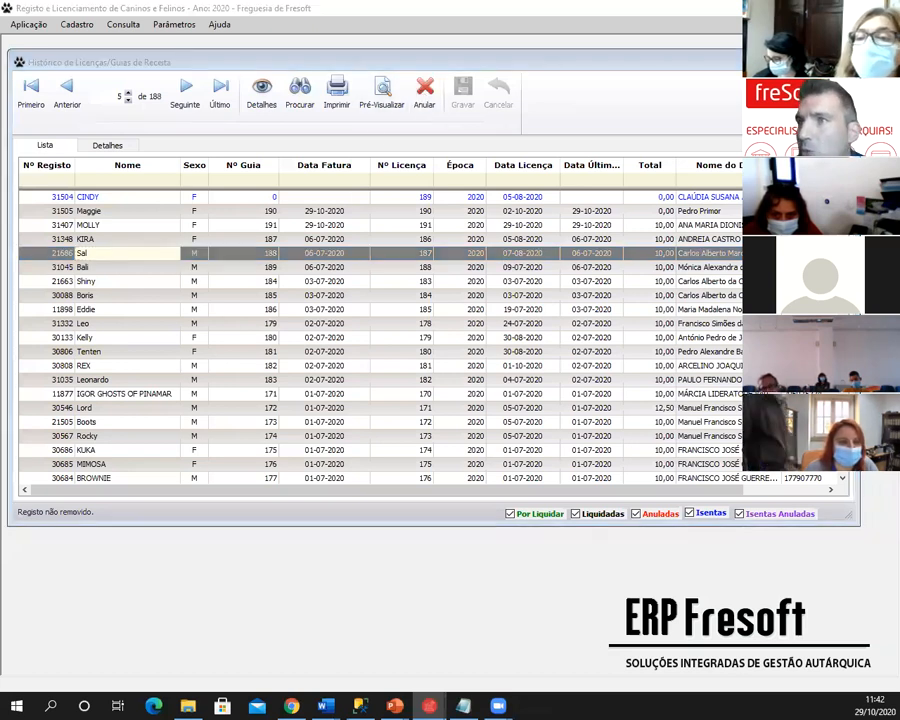
pyautogui.moveTo(380, 138); pyautogui.dragTo(397, 114)
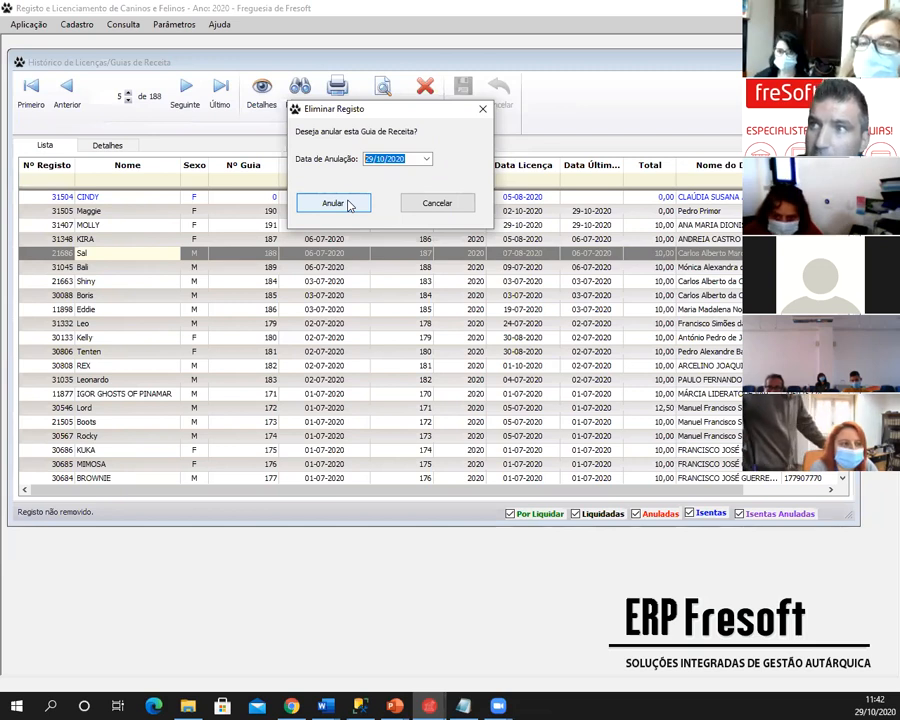
pyautogui.click(334, 203)
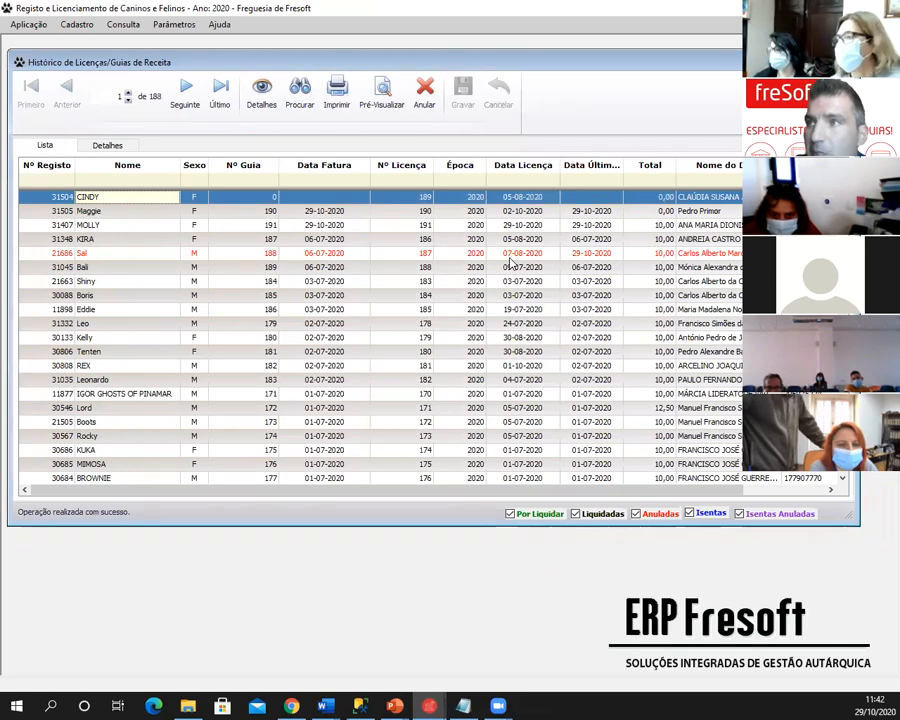
pyautogui.click(435, 255)
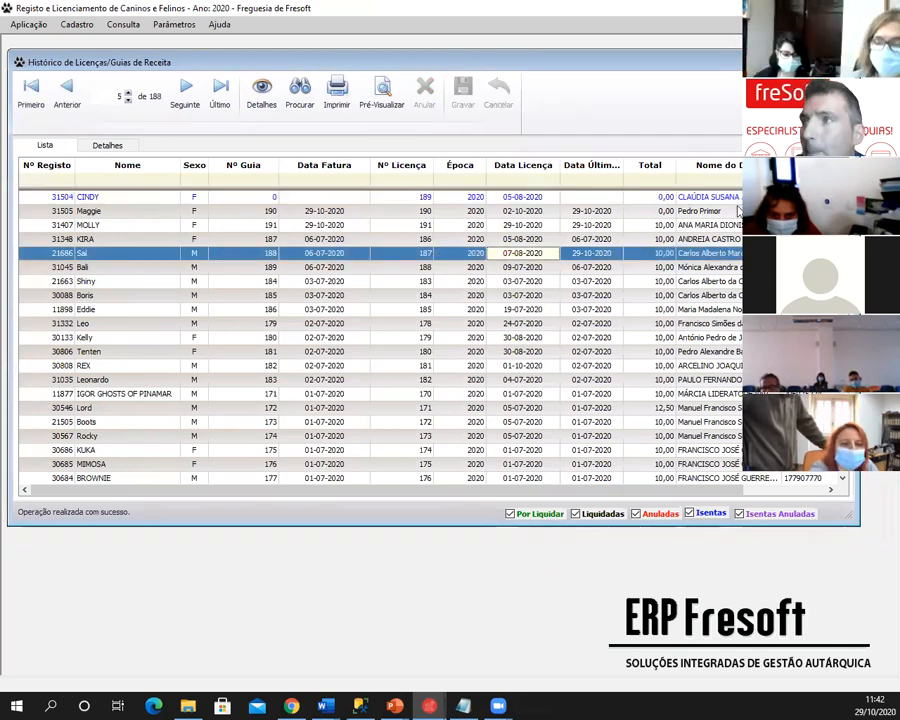
pyautogui.press('Escape')
# - Preview the Listagem Valores Cobrados report grouped Por Formas de Recebimento, maximised to full screen
pyautogui.click(76, 24)
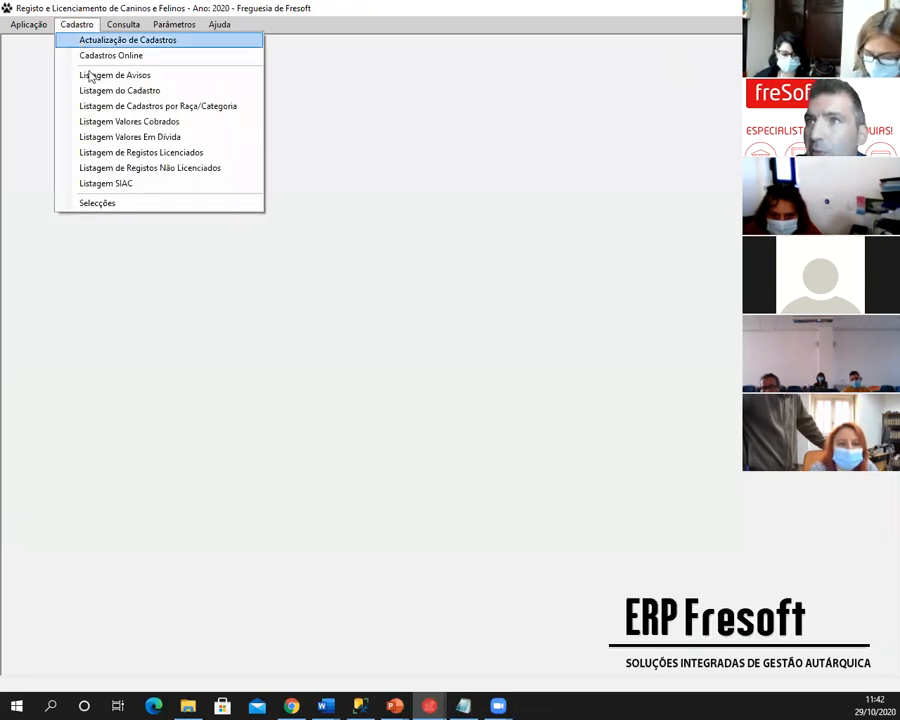
pyautogui.click(107, 123)
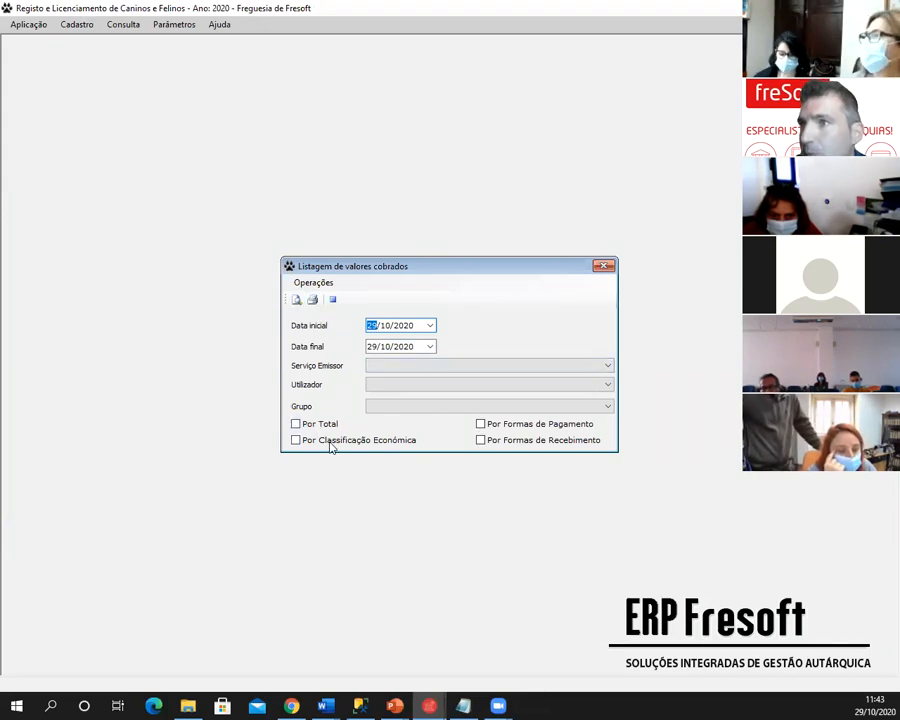
pyautogui.click(480, 440)
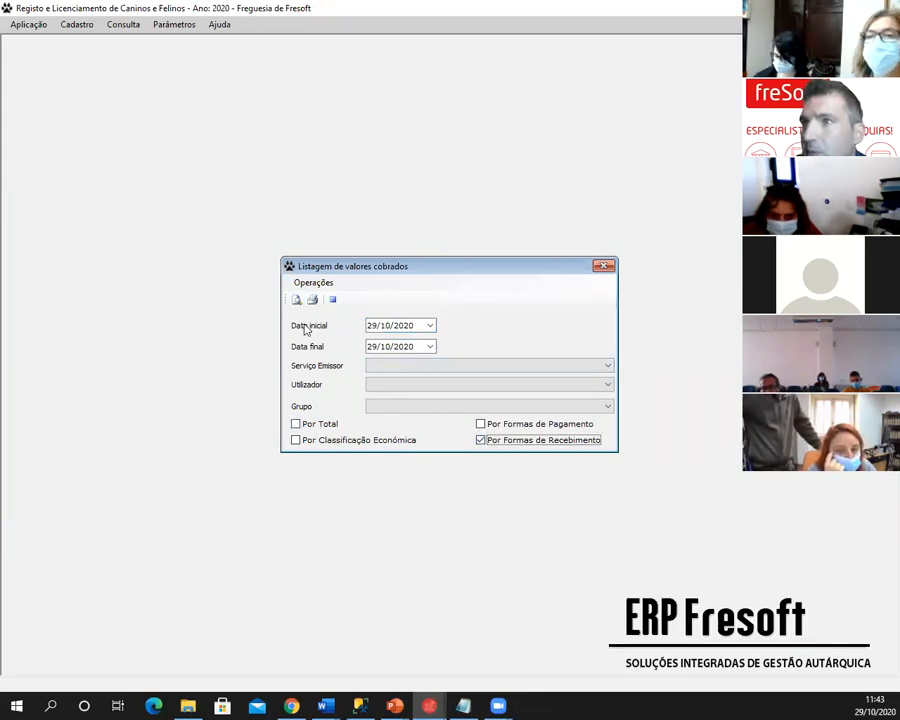
pyautogui.click(297, 300)
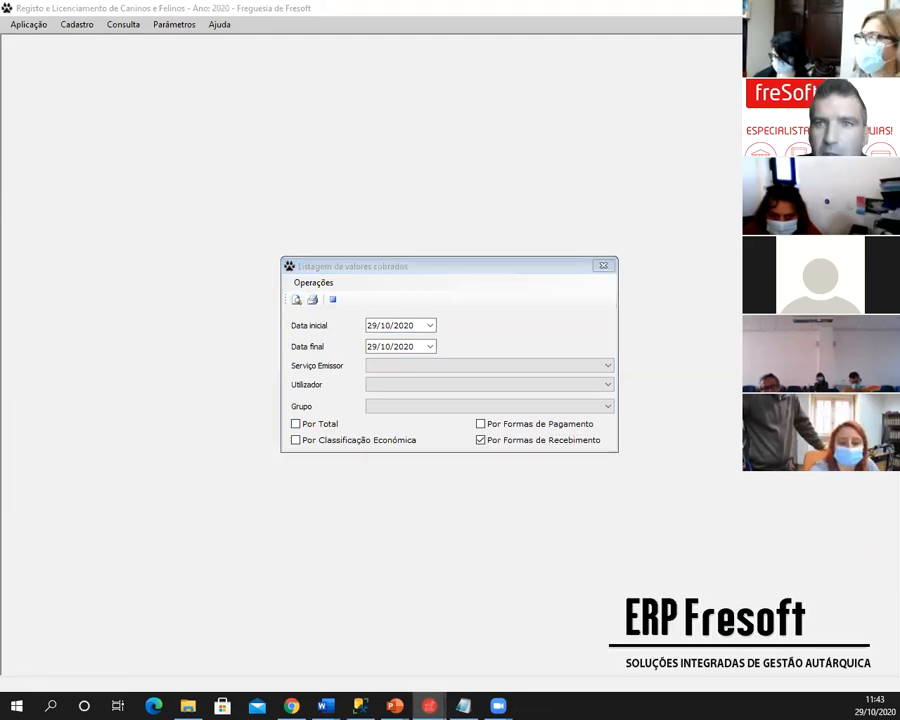
pyautogui.click(541, 41)
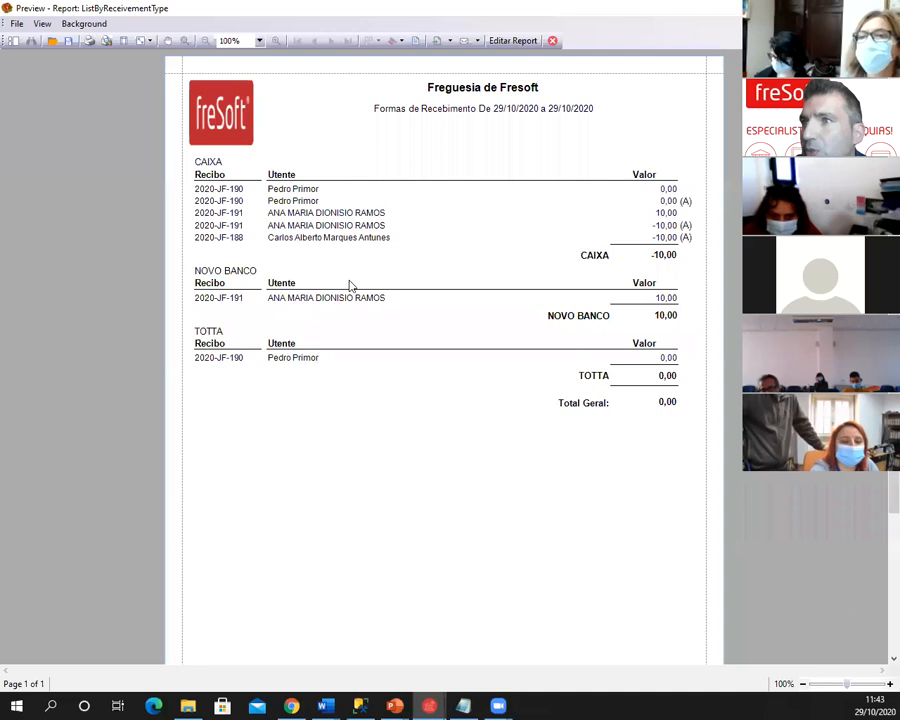
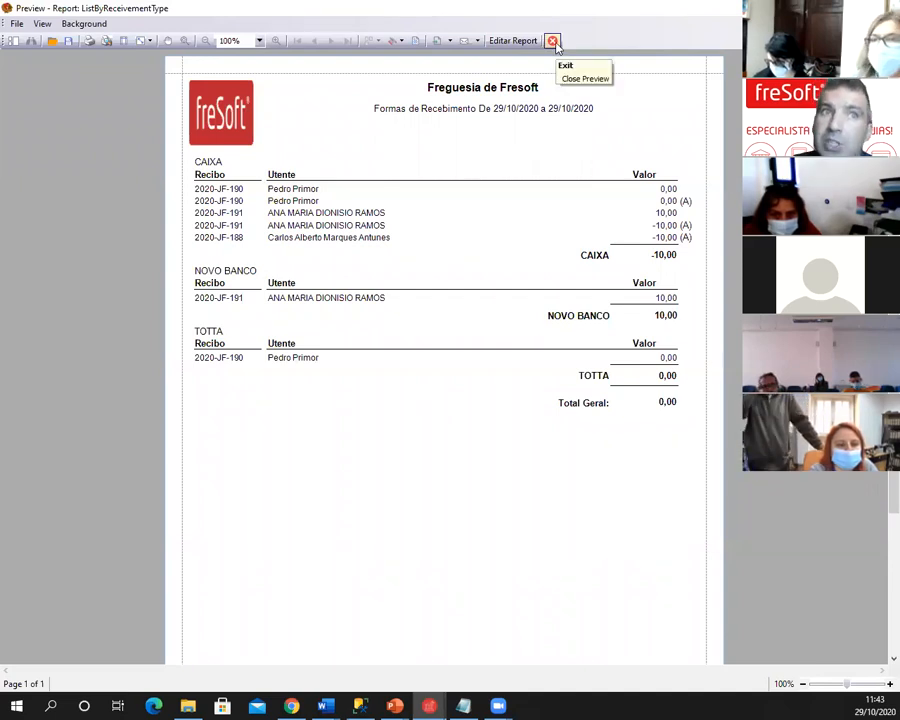
# - Exit the collected-values report preview and close the Listagem de valores cobrados settings
pyautogui.click(553, 42)
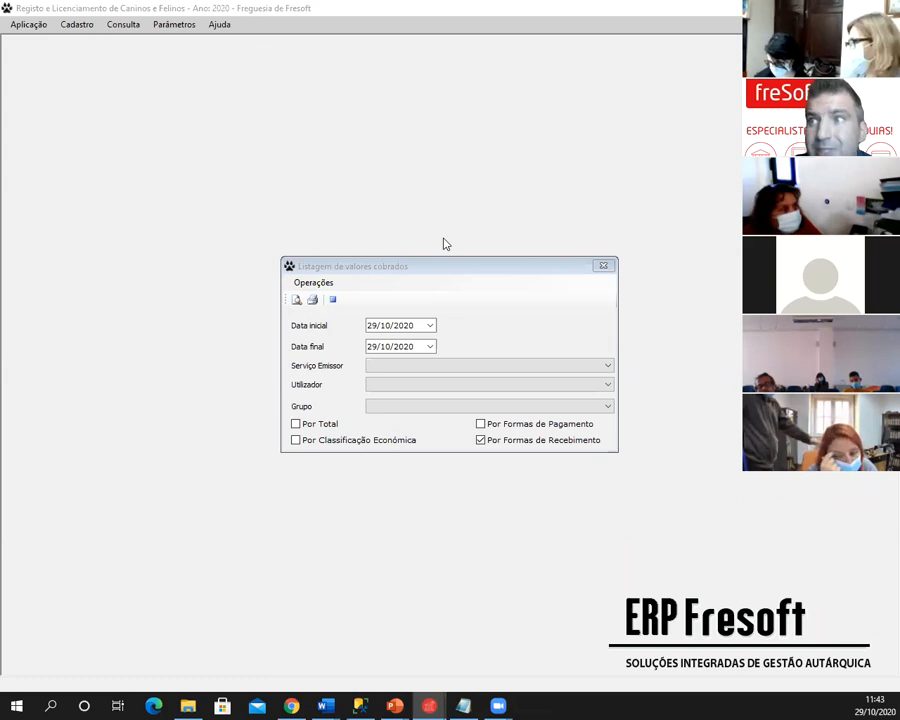
pyautogui.moveTo(436, 267); pyautogui.dragTo(414, 188)
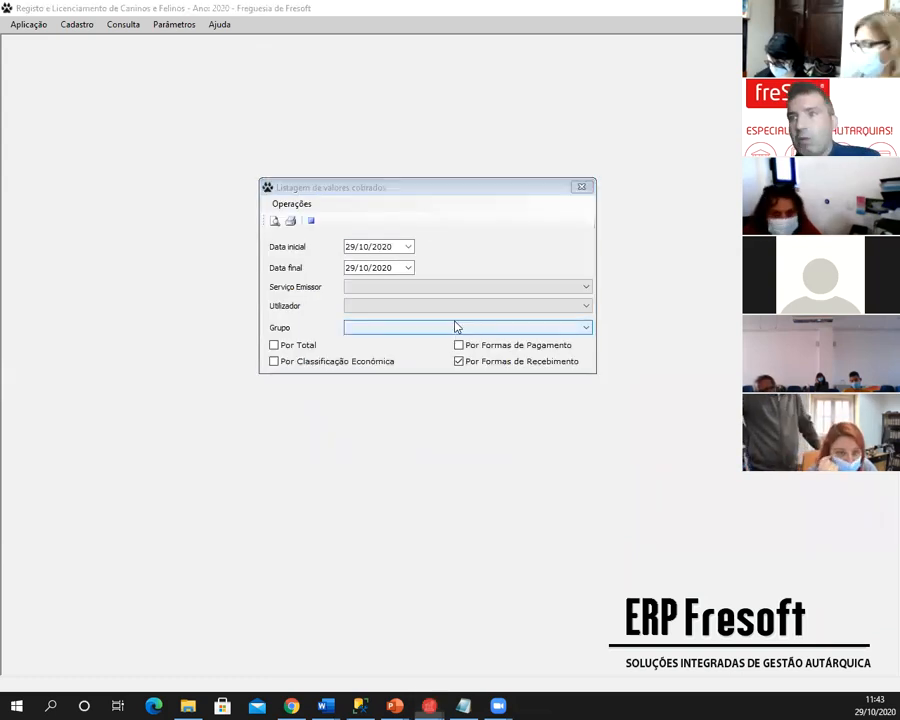
pyautogui.hotkey('alt', 'Tab')
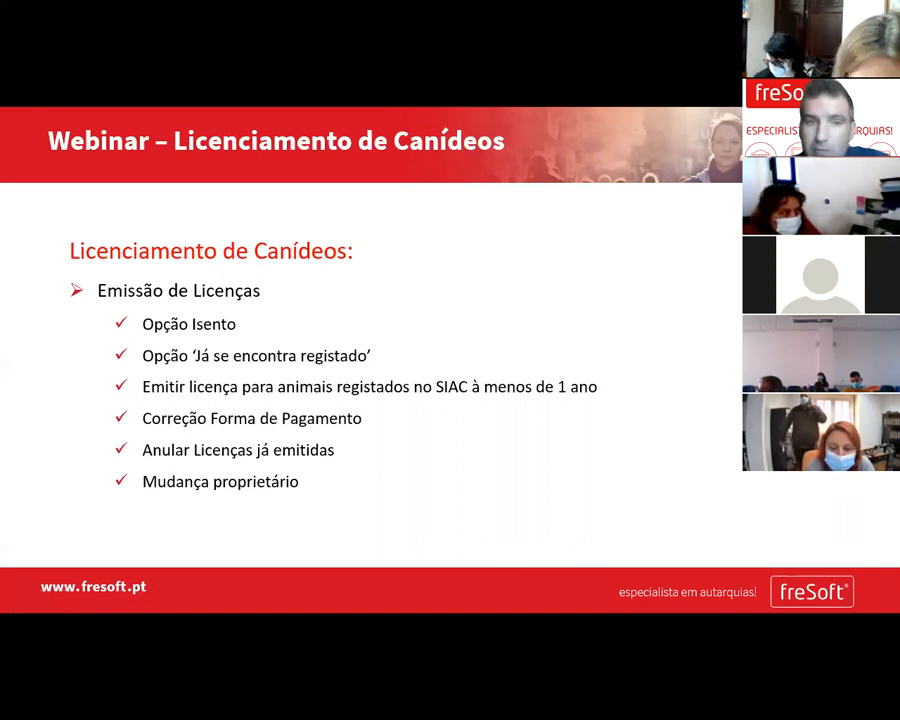
pyautogui.hotkey('alt', 'Tab')
pyautogui.click(587, 189)
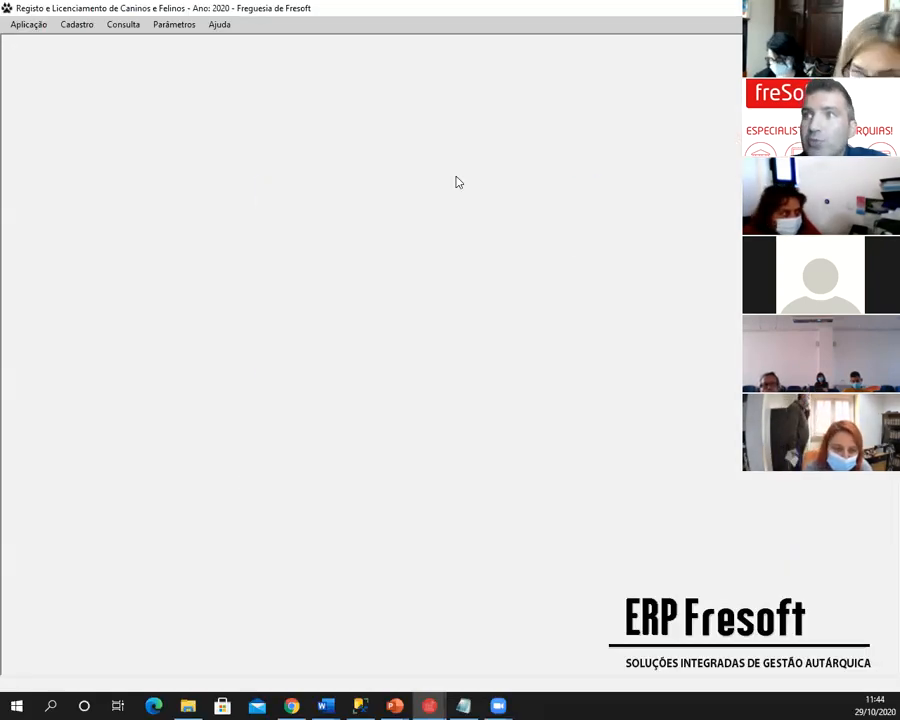
pyautogui.click(77, 24)
pyautogui.click(86, 39)
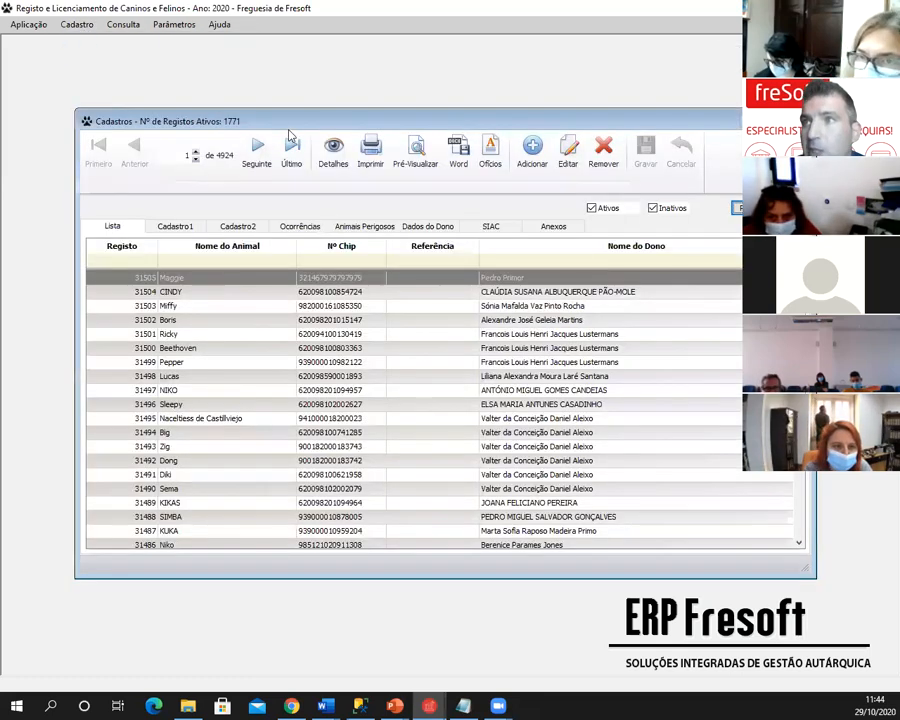
pyautogui.moveTo(296, 125); pyautogui.dragTo(304, 95)
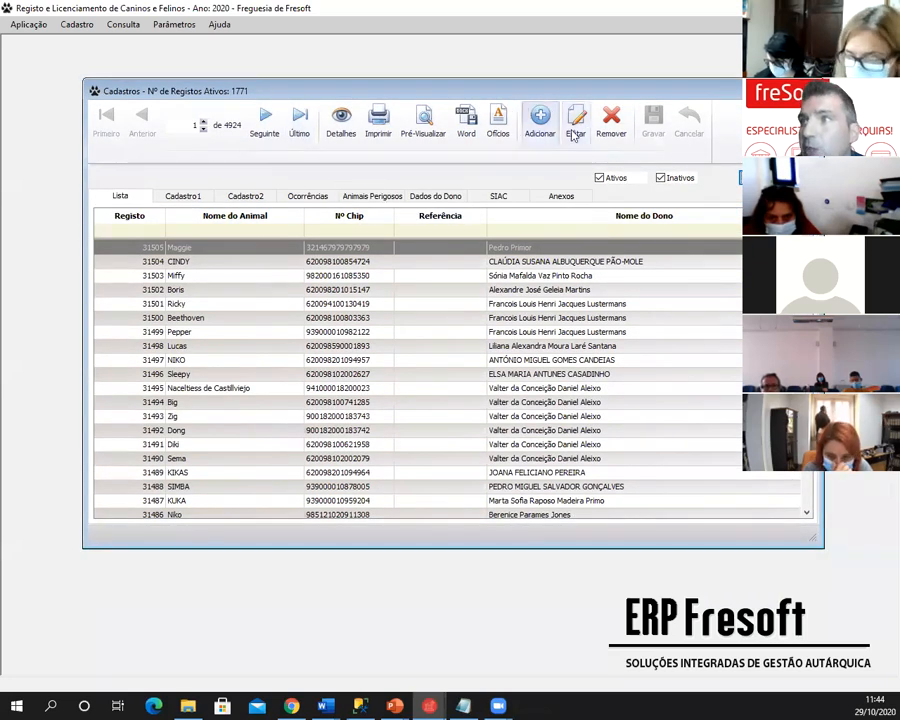
pyautogui.click(280, 335)
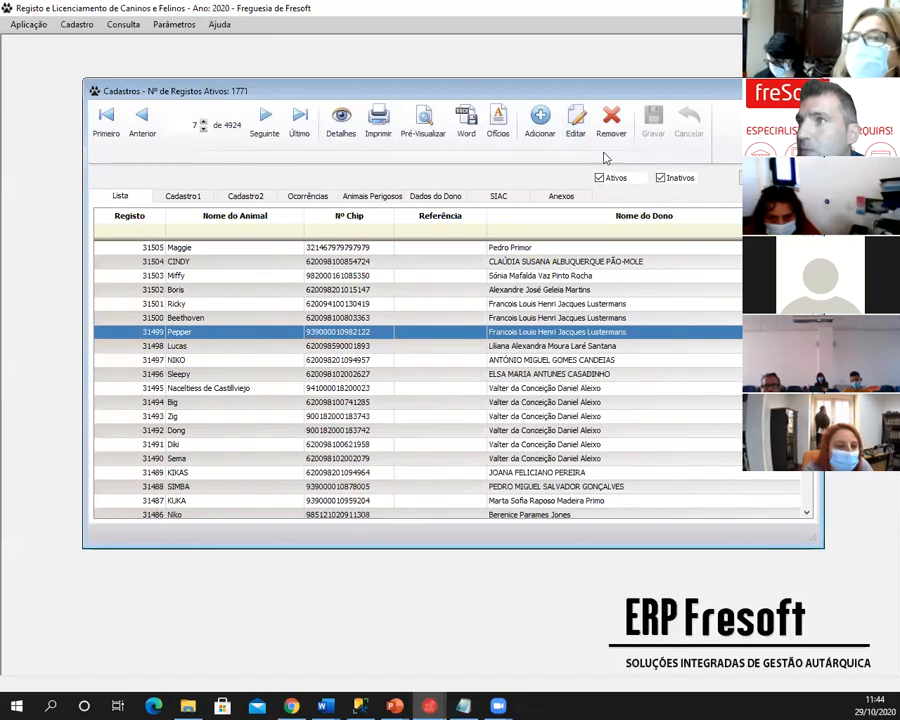
pyautogui.click(577, 121)
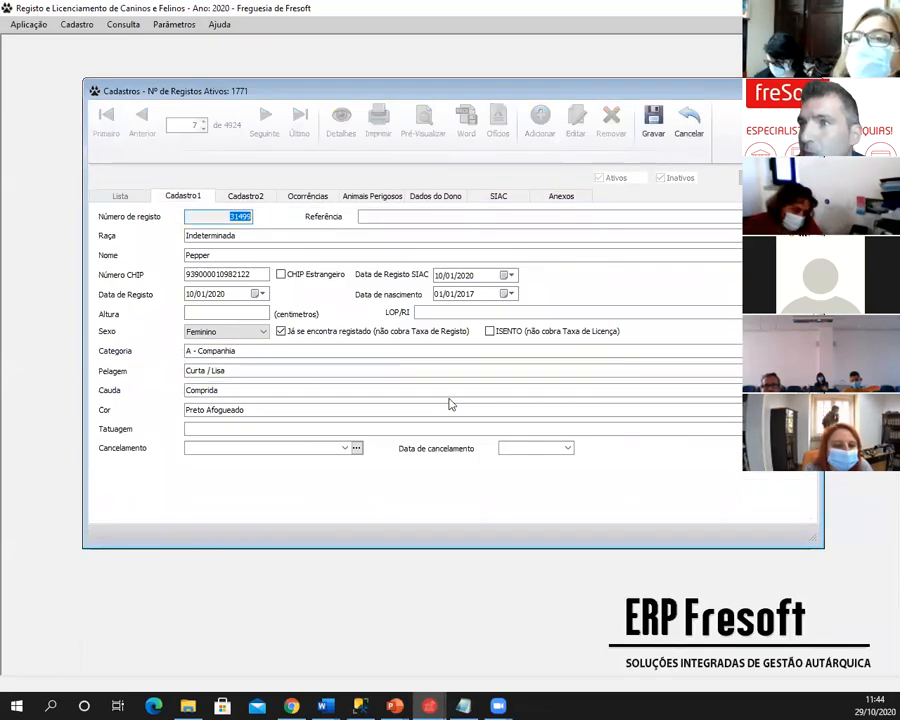
pyautogui.click(345, 449)
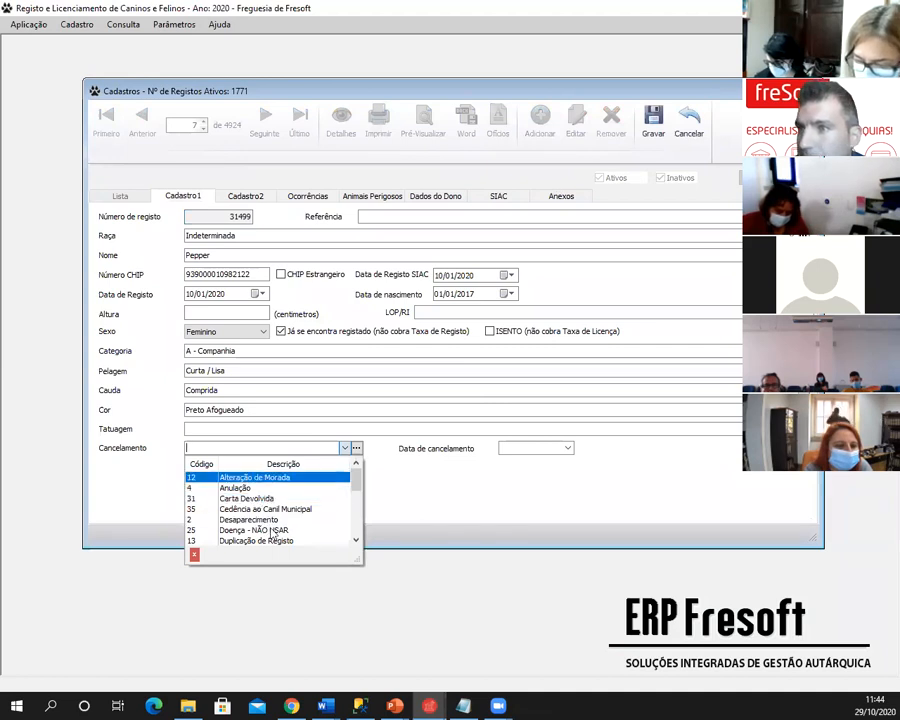
pyautogui.scroll(-5, 263, 533)
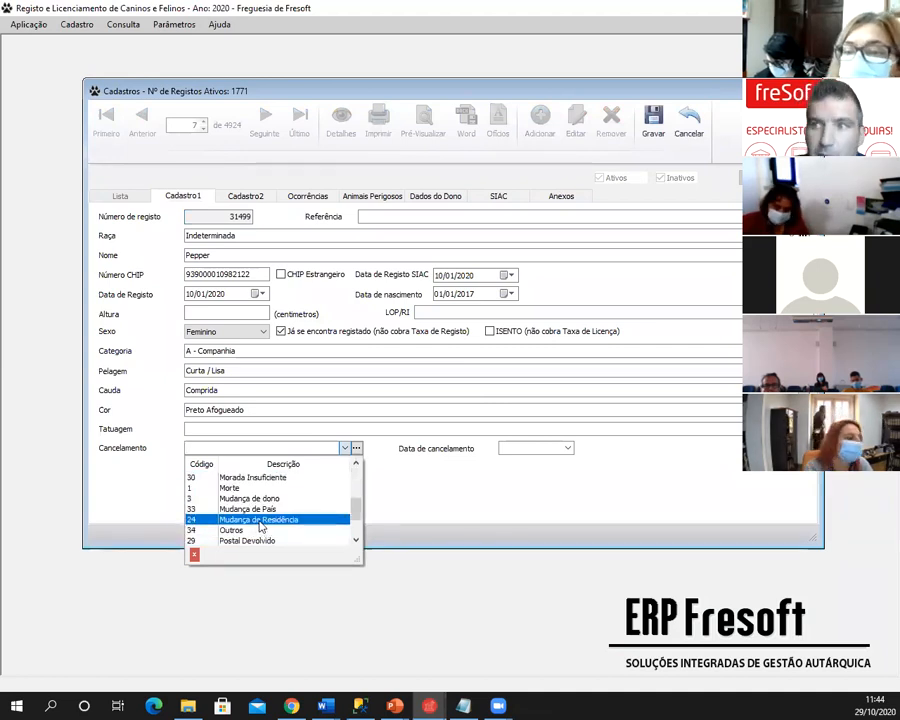
pyautogui.click(259, 521)
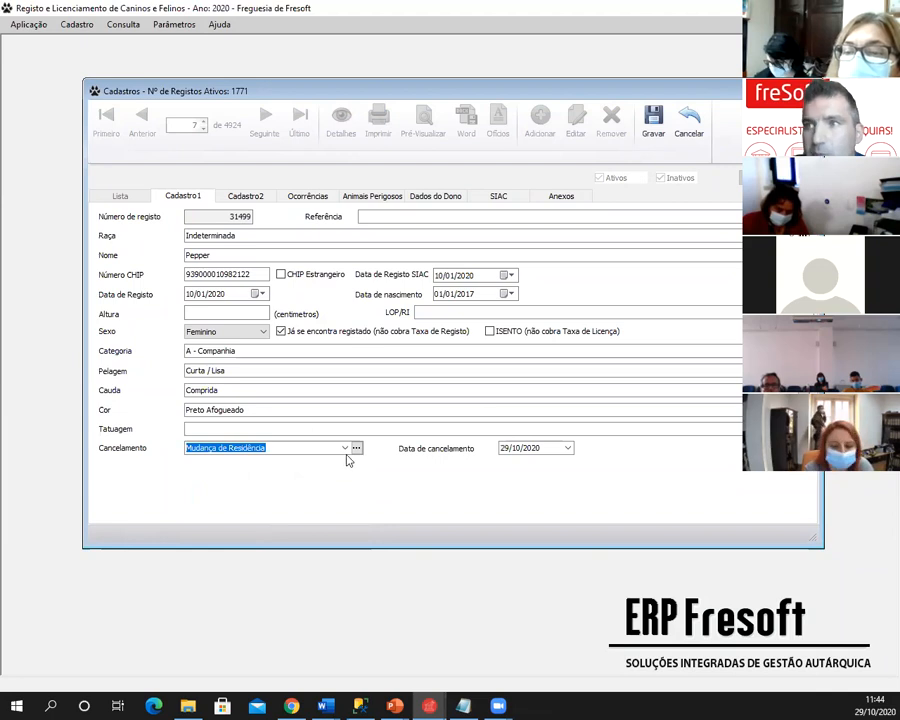
pyautogui.click(654, 124)
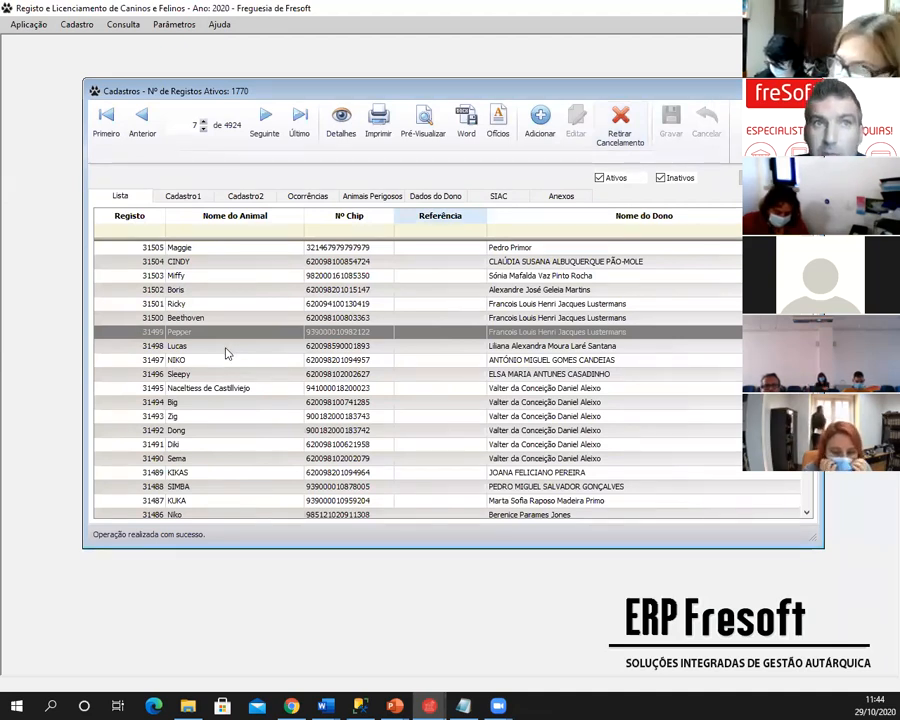
pyautogui.click(226, 346)
pyautogui.click(224, 333)
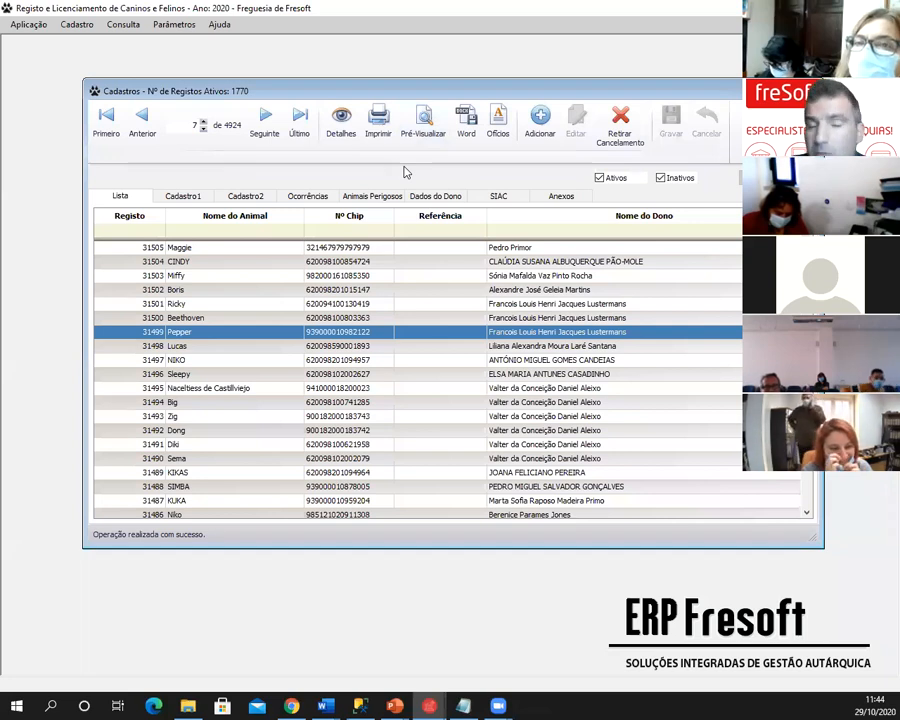
# - Compare Pepper's cancelled record with the Ricky, Beethoven and Boris rows
pyautogui.click(255, 306)
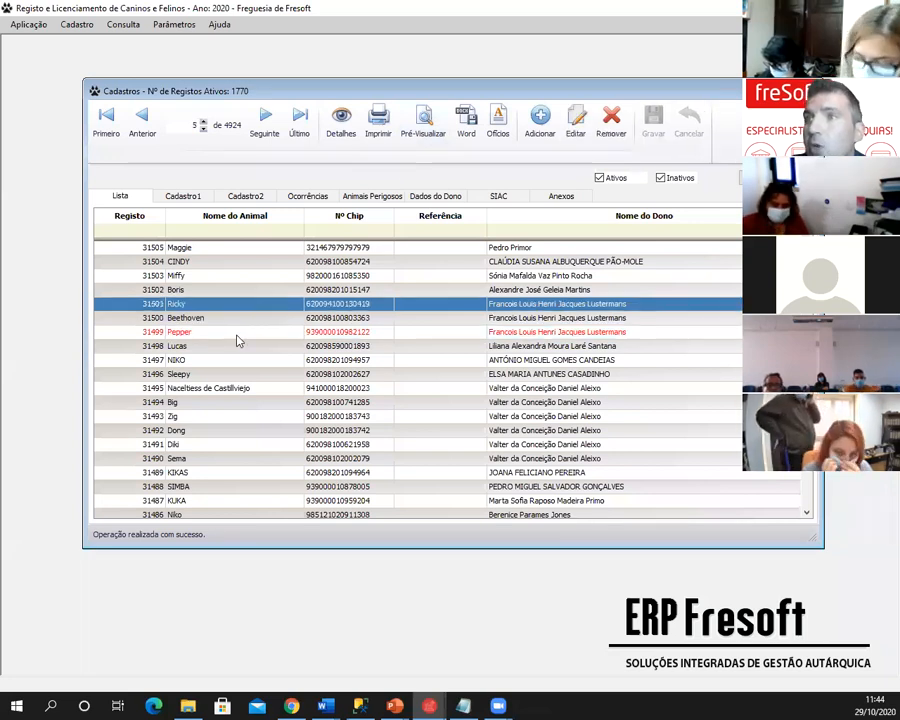
pyautogui.click(236, 336)
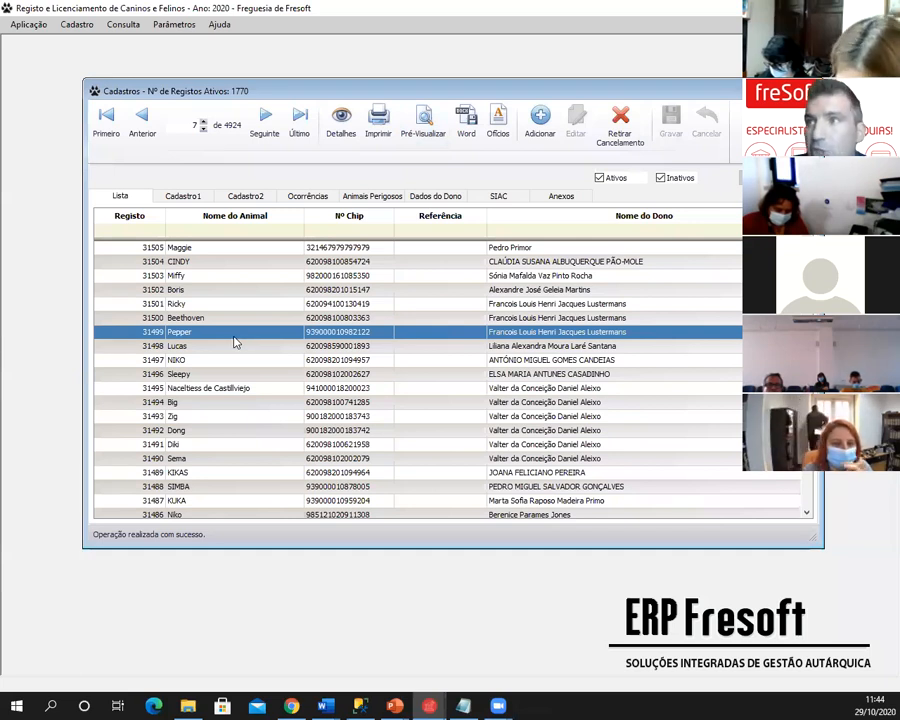
pyautogui.click(244, 318)
pyautogui.click(226, 334)
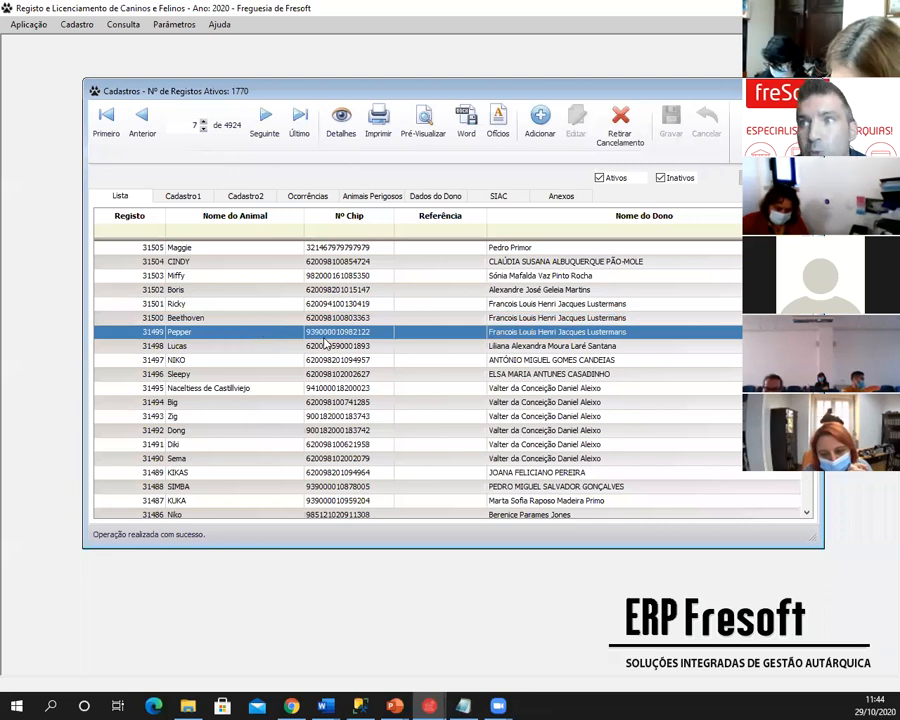
pyautogui.click(308, 304)
pyautogui.click(256, 290)
pyautogui.click(230, 334)
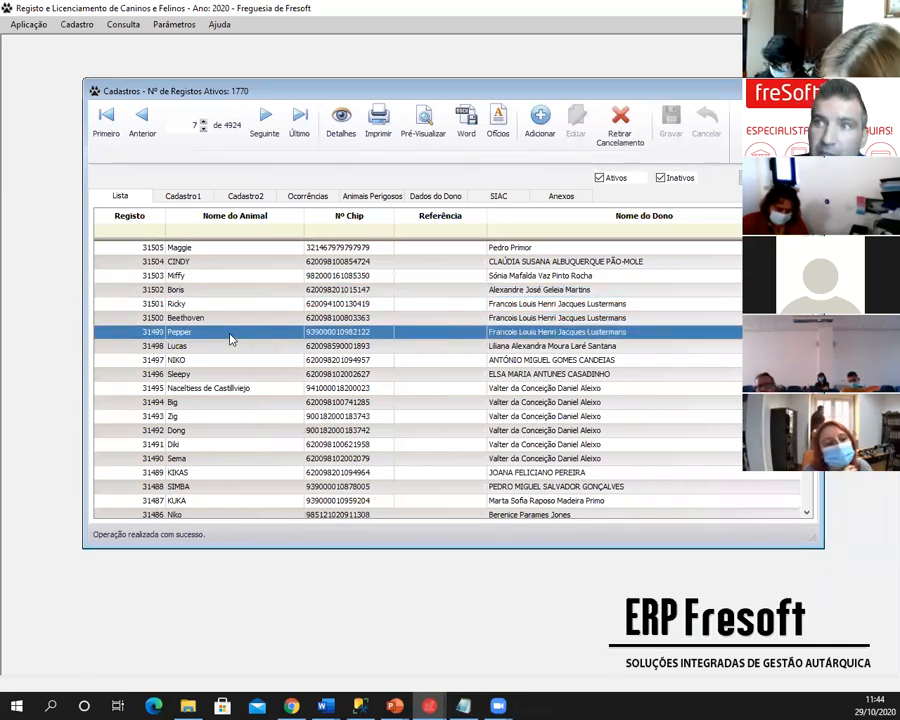
# - Withdraw Pepper's cancellation with Retirar Cancelamento, confirming with Sim
pyautogui.click(622, 128)
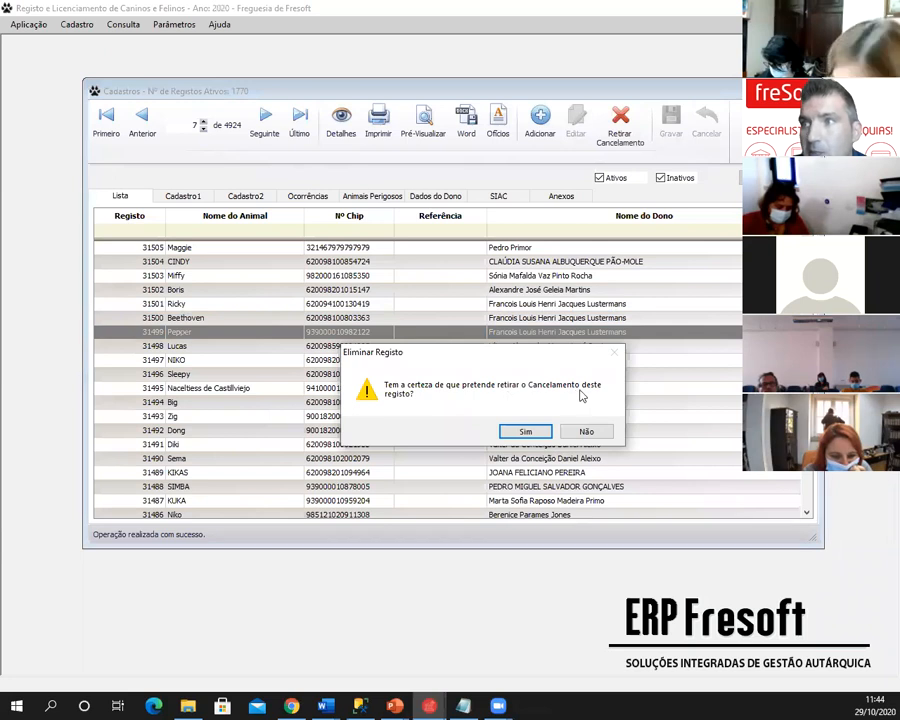
pyautogui.click(526, 432)
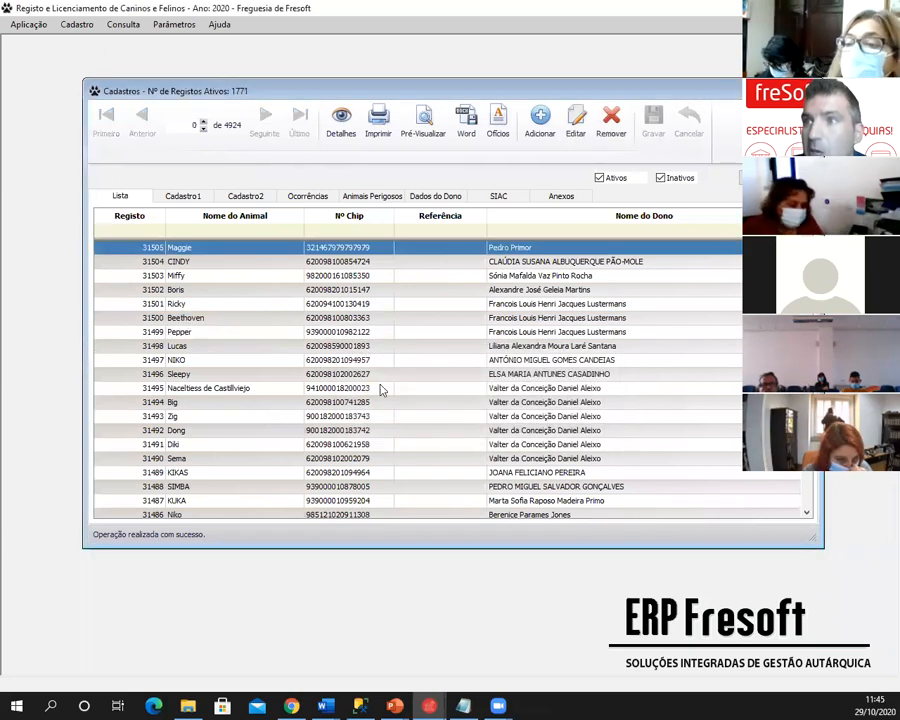
pyautogui.click(266, 333)
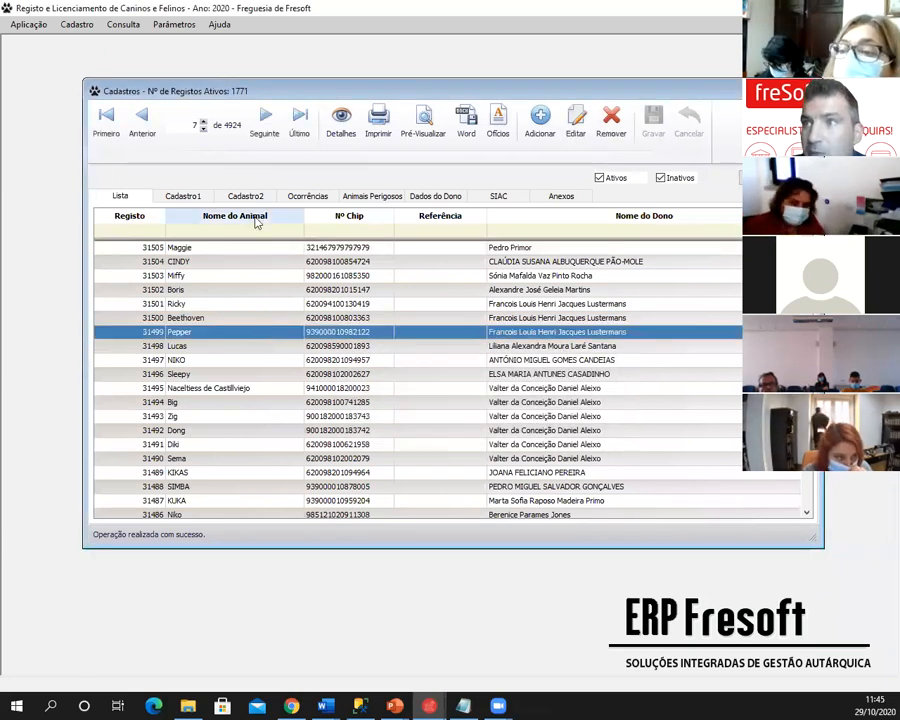
# - In Dados do Dono, replace Pepper's owner with an autocompleted existing owner and save
pyautogui.click(575, 122)
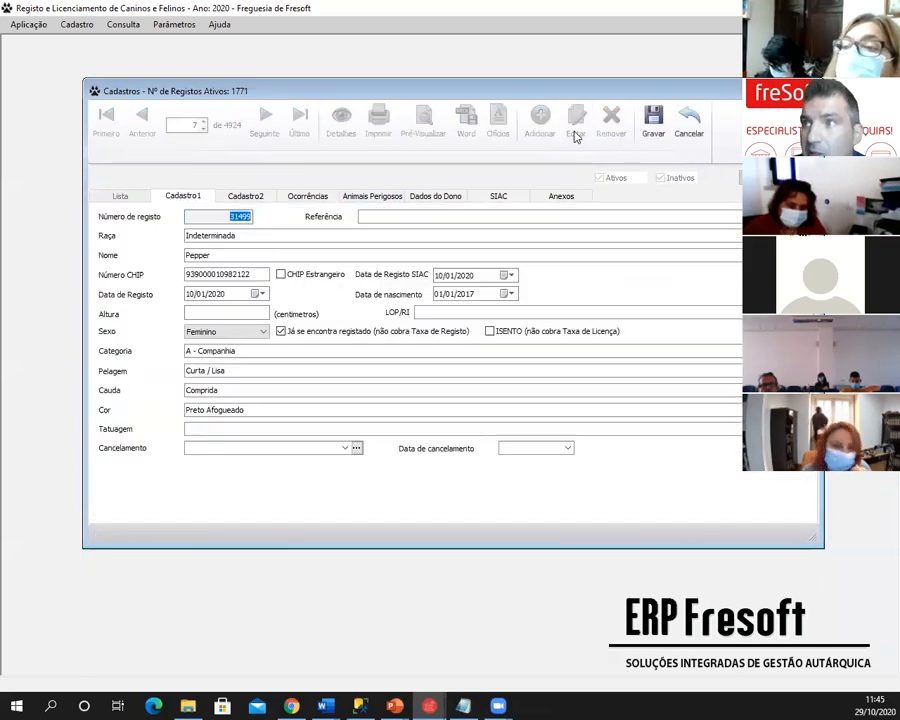
pyautogui.click(424, 198)
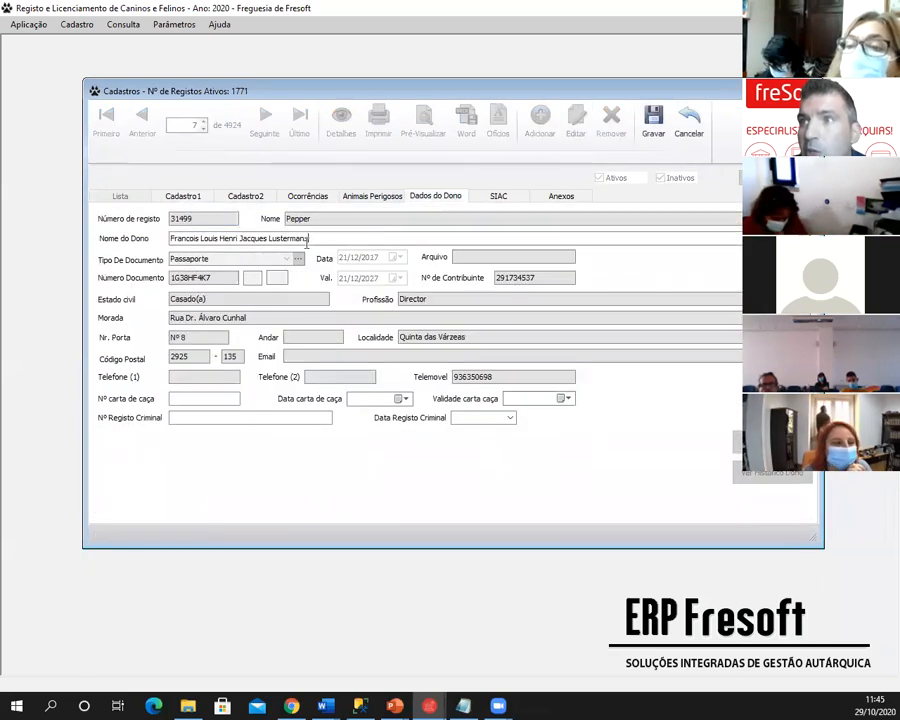
pyautogui.moveTo(307, 239); pyautogui.dragTo(130, 282)
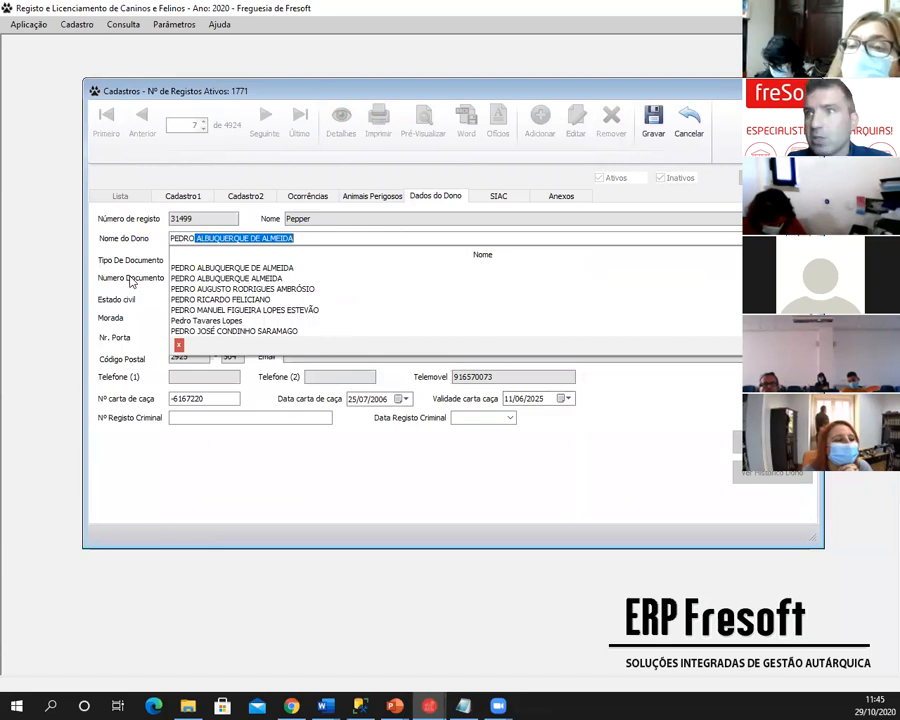
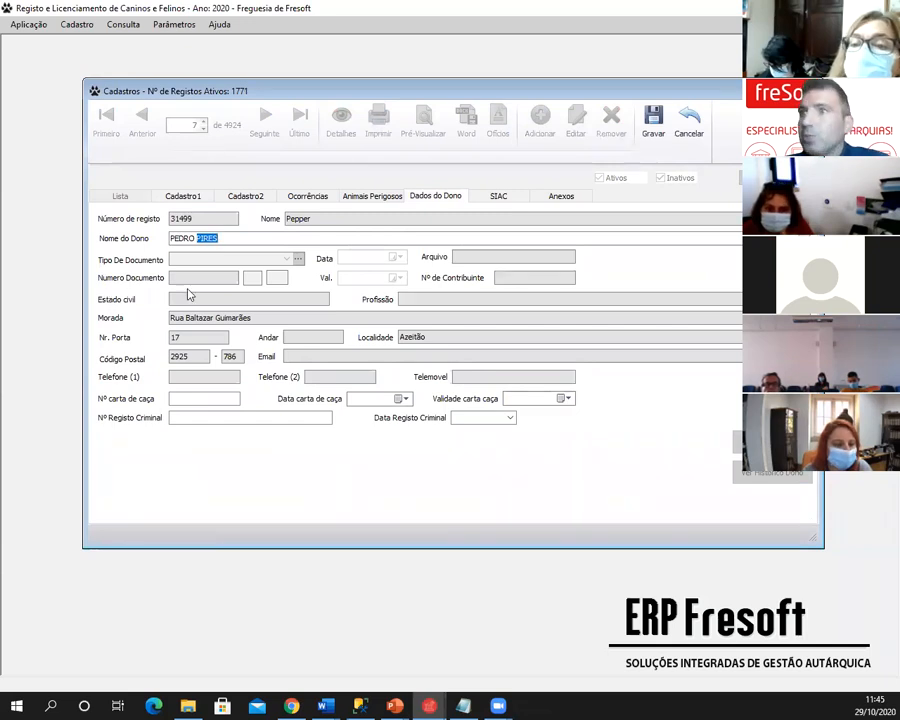
pyautogui.click(224, 265)
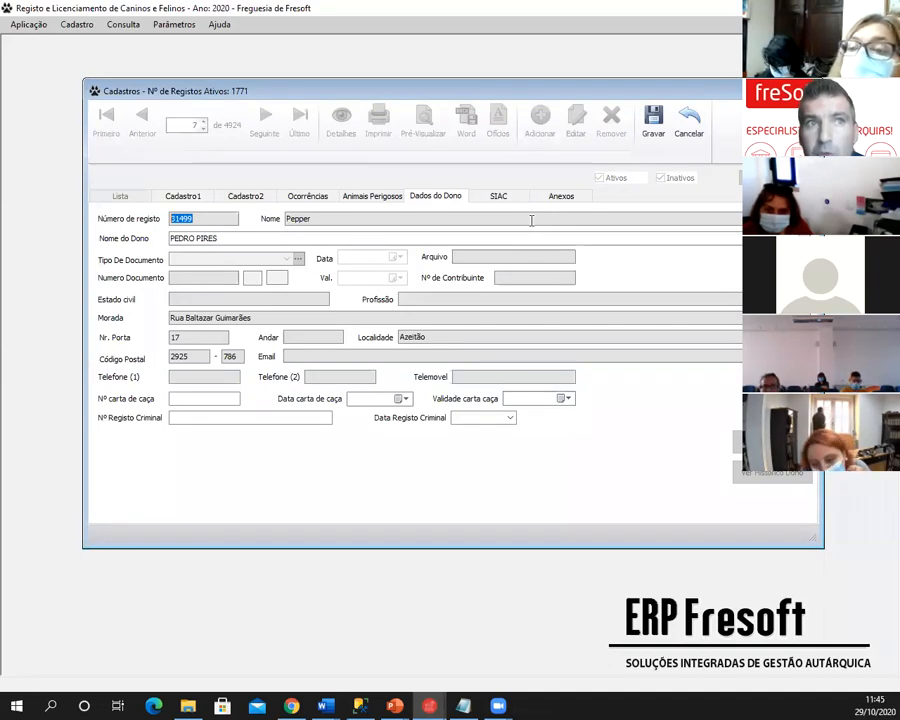
pyautogui.click(651, 128)
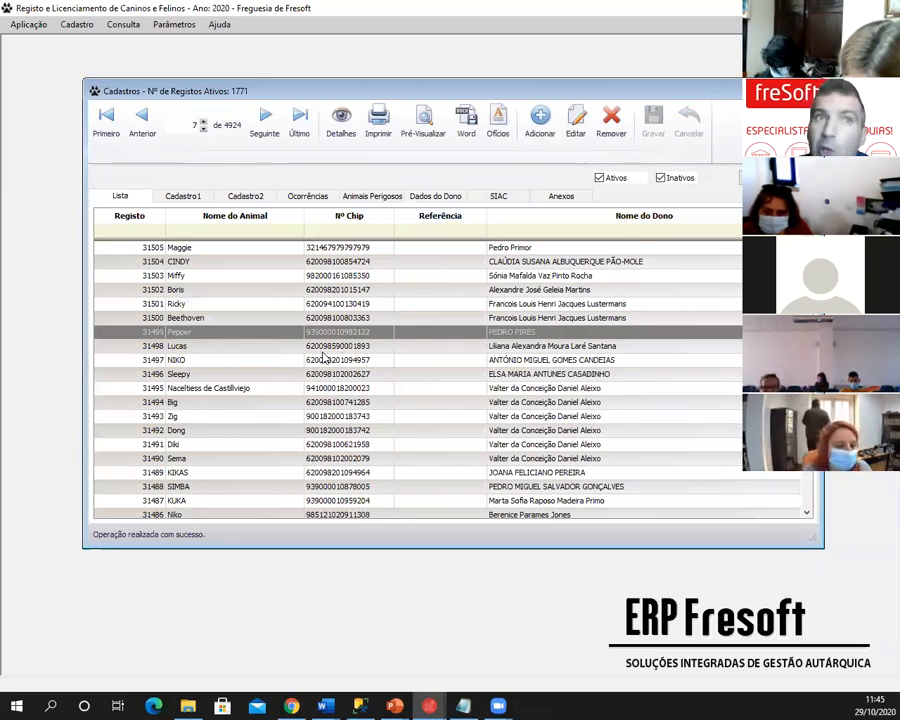
pyautogui.click(216, 318)
pyautogui.click(211, 334)
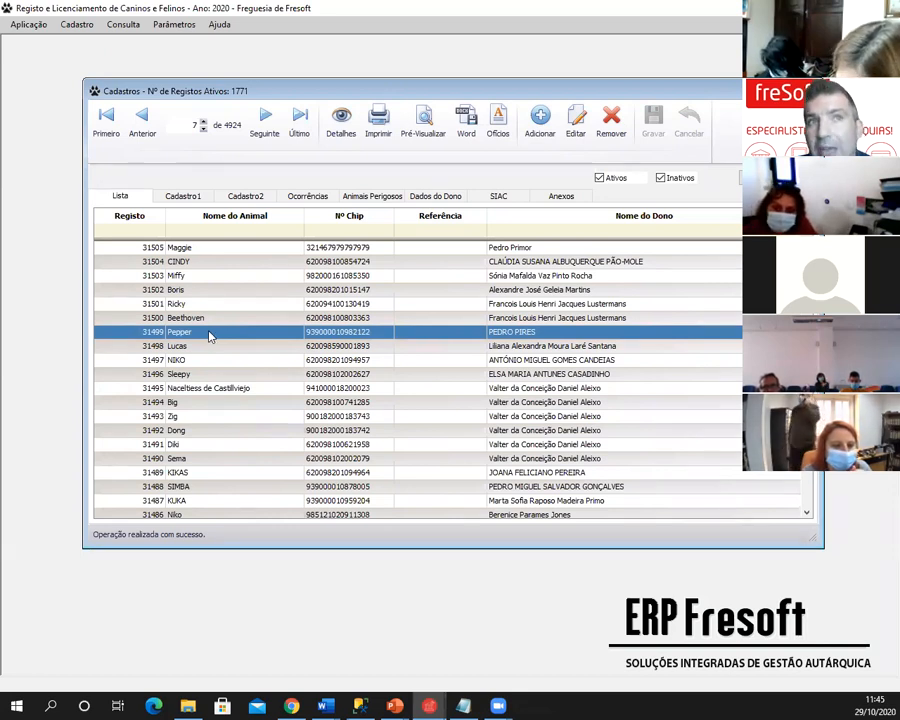
# - Set Pepper's cancellation reason to Mudança de dono, then cancel the edit without saving
pyautogui.click(576, 128)
pyautogui.click(428, 196)
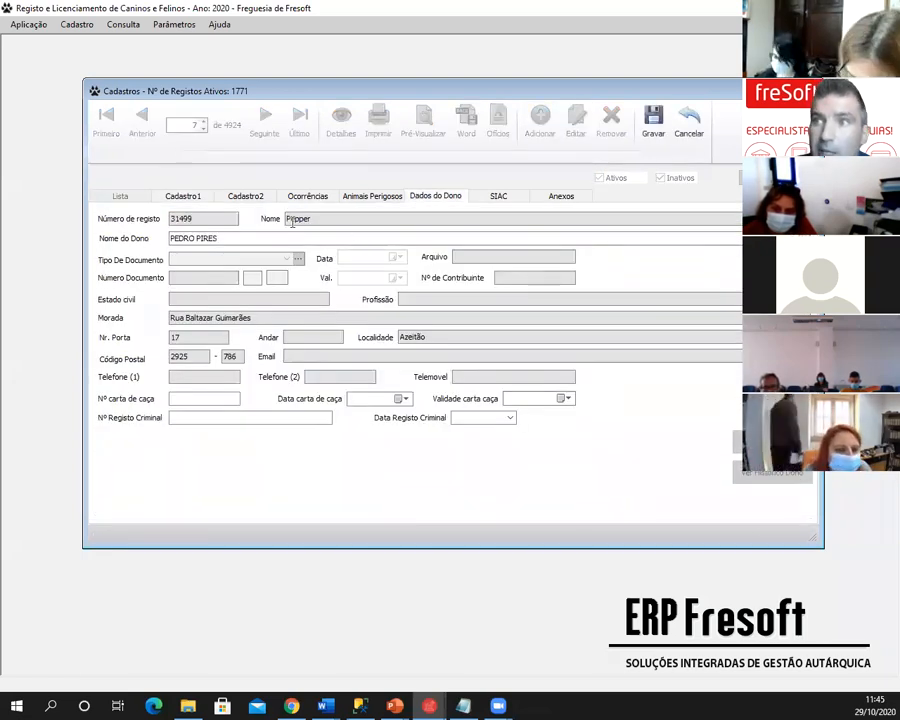
pyautogui.click(194, 198)
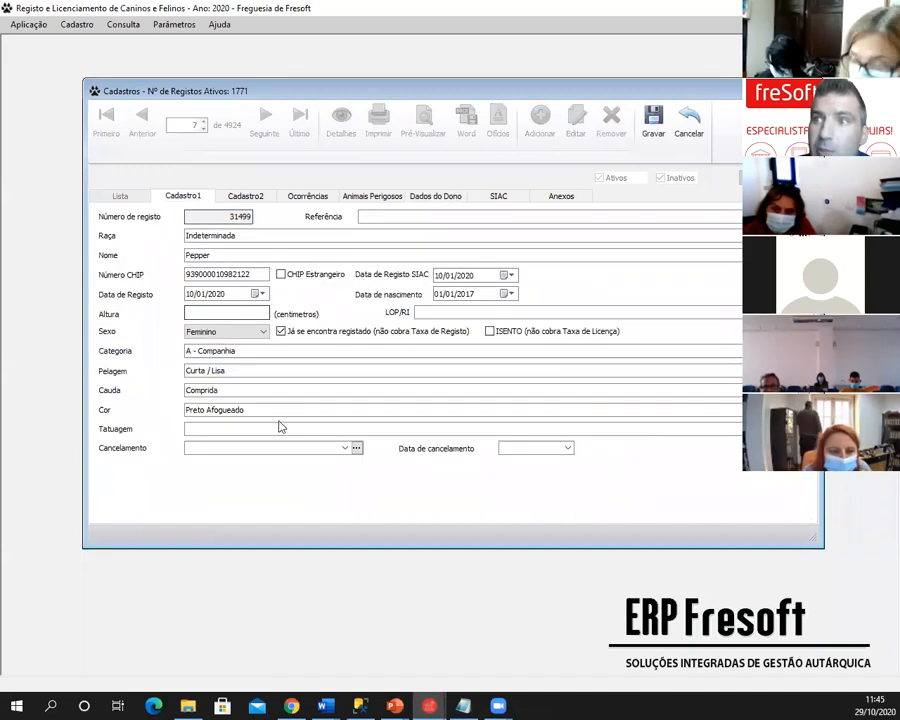
pyautogui.click(344, 448)
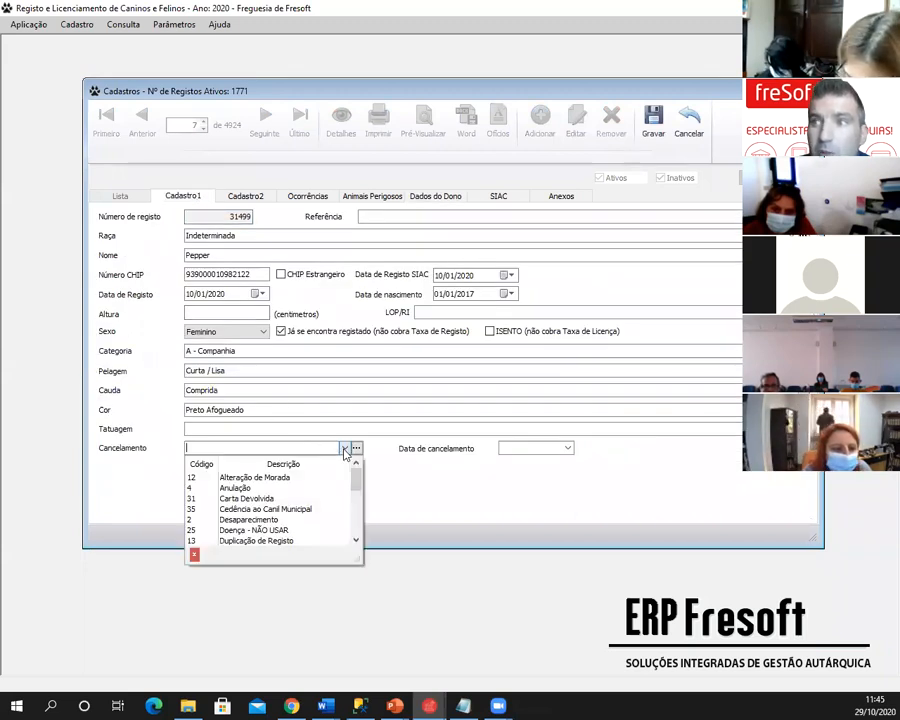
pyautogui.click(259, 540)
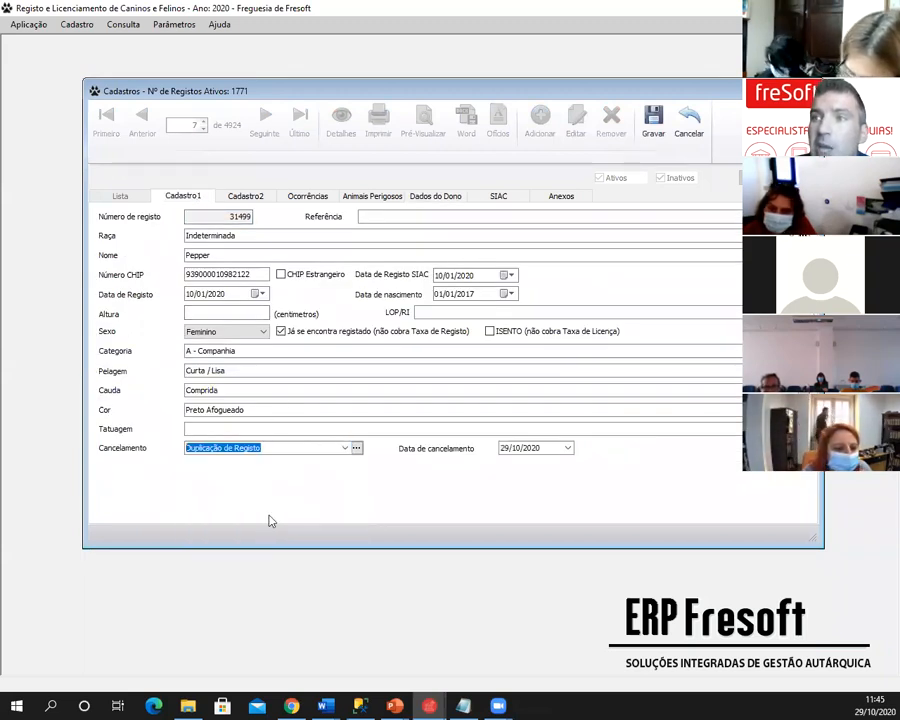
pyautogui.click(345, 452)
pyautogui.scroll(-3, 320, 480)
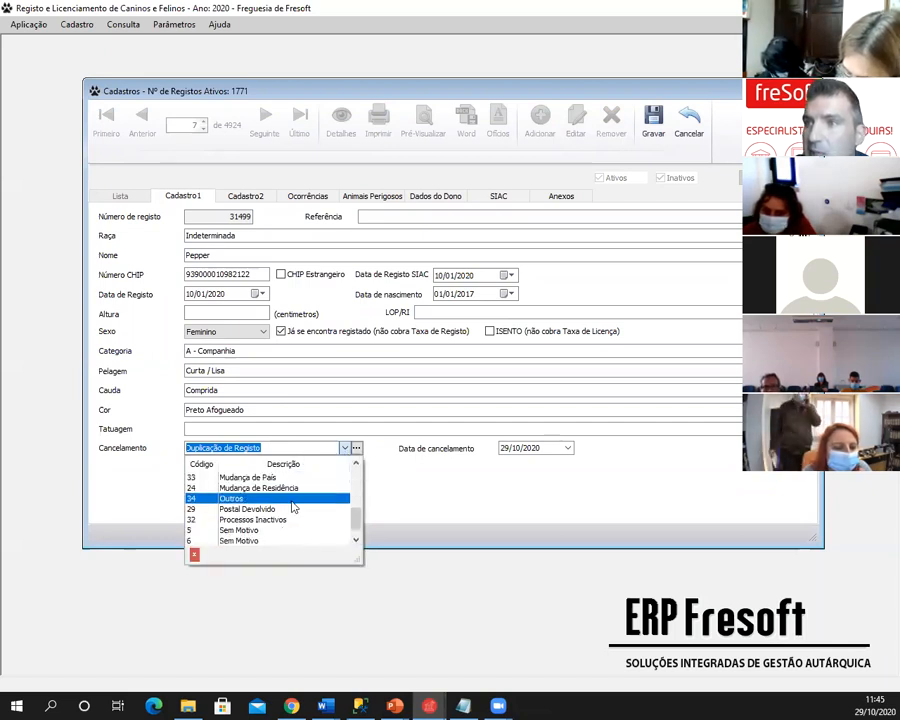
pyautogui.scroll(1, 282, 504)
pyautogui.click(275, 499)
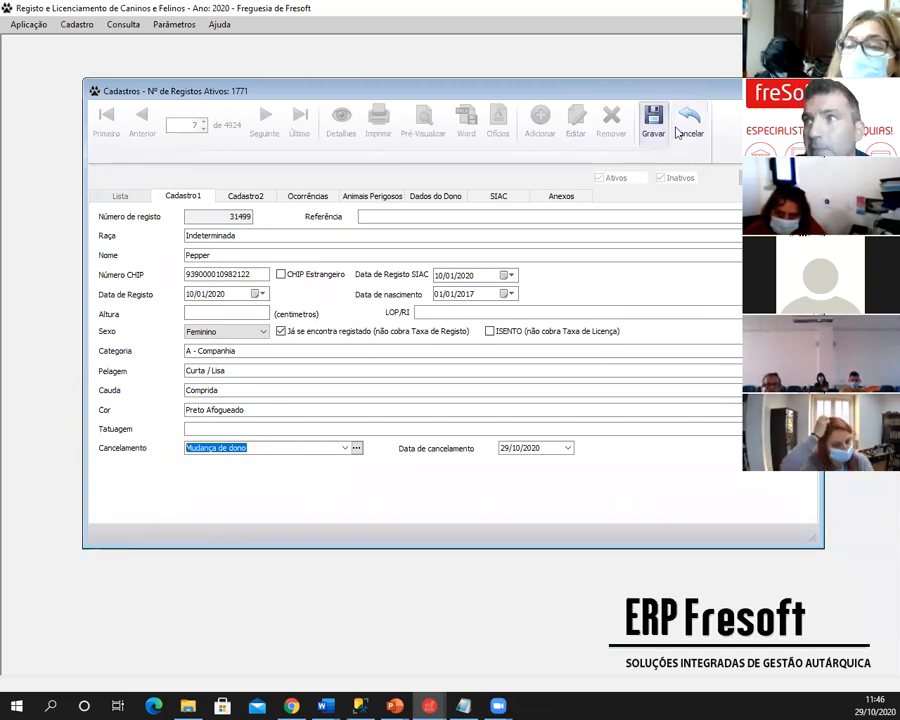
pyautogui.click(689, 122)
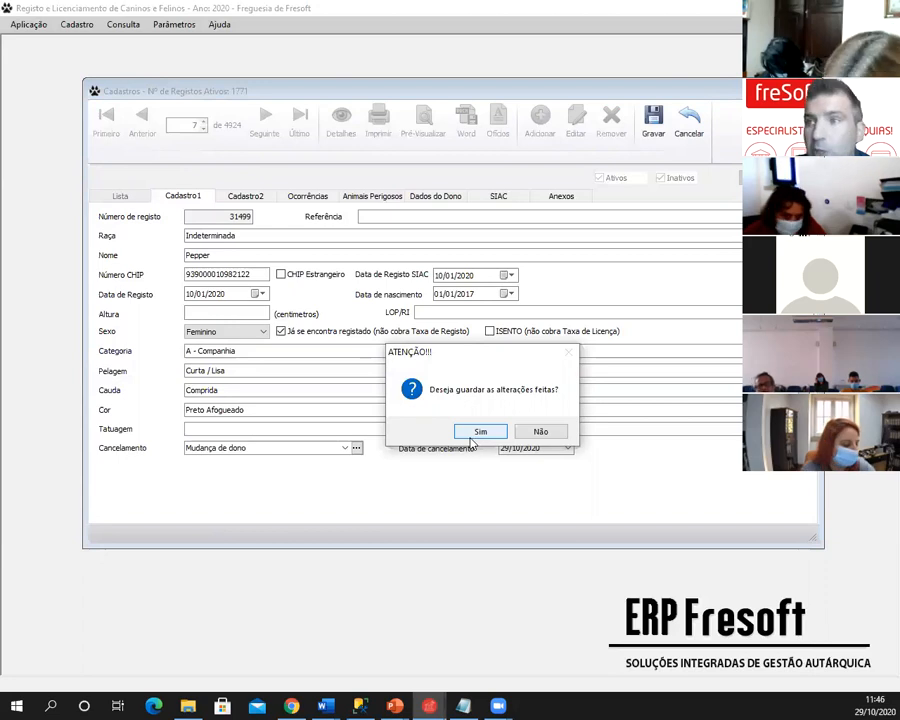
pyautogui.click(532, 432)
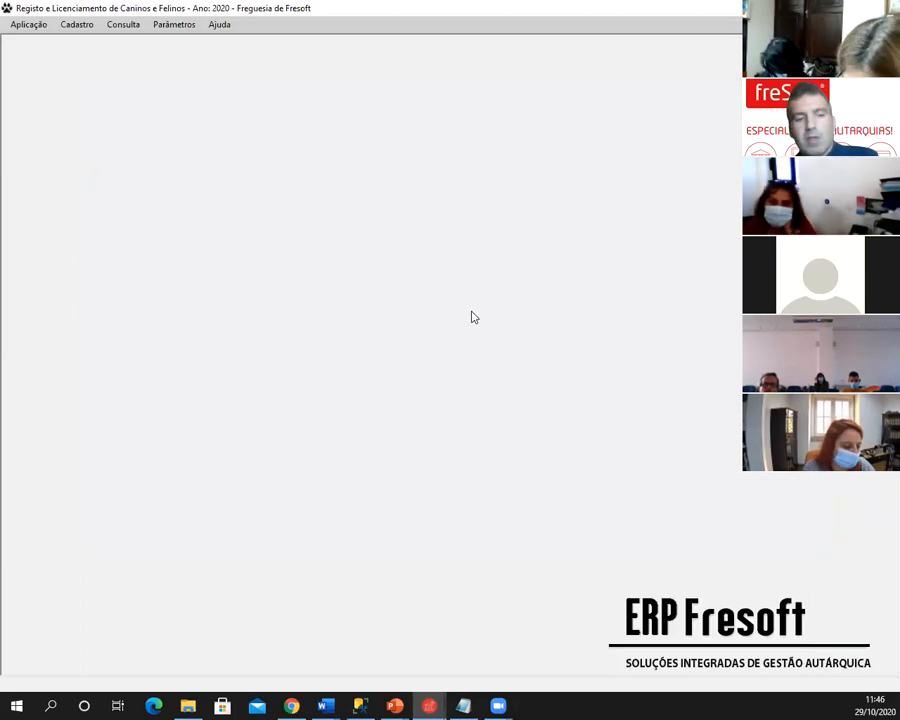
# - Advance the slideshow to the Outras Funcionalidades slide, then return to Fresoft
pyautogui.hotkey('alt', 'Tab')
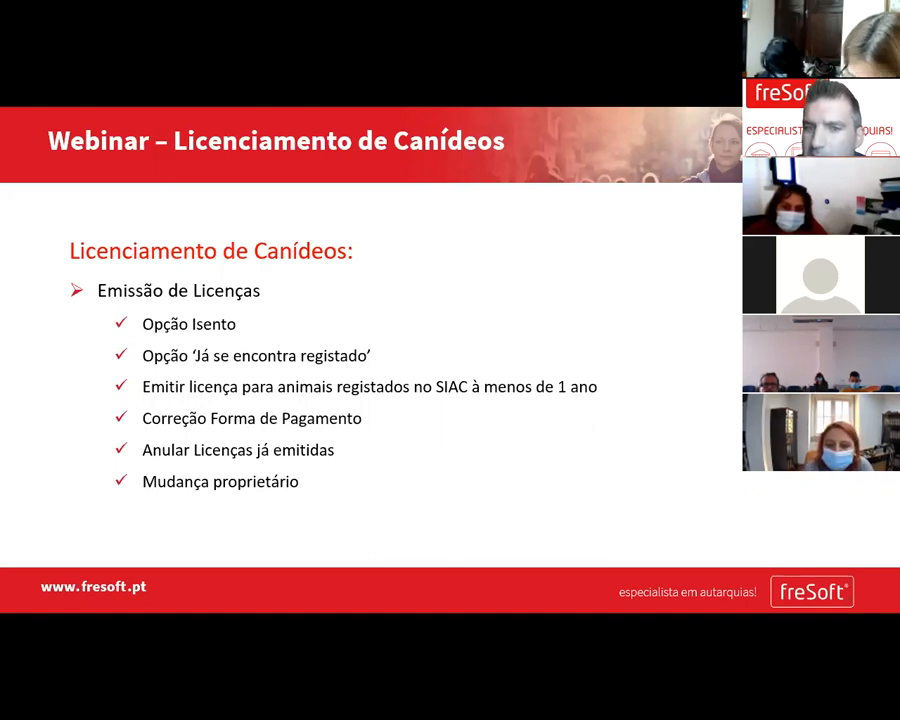
pyautogui.press('Right')
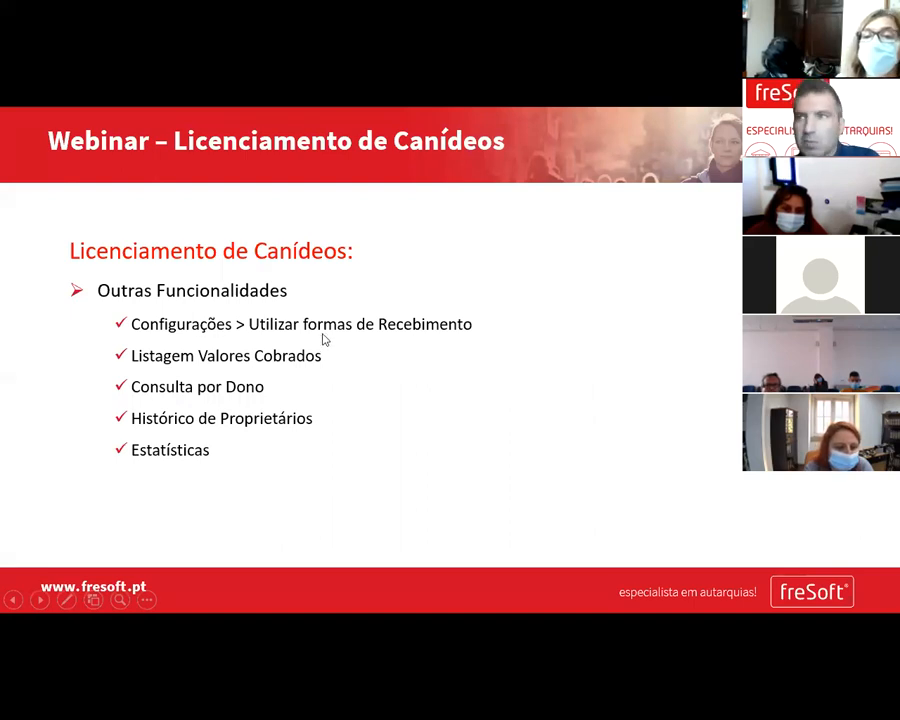
pyautogui.hotkey('alt', 'Tab')
pyautogui.click(24, 25)
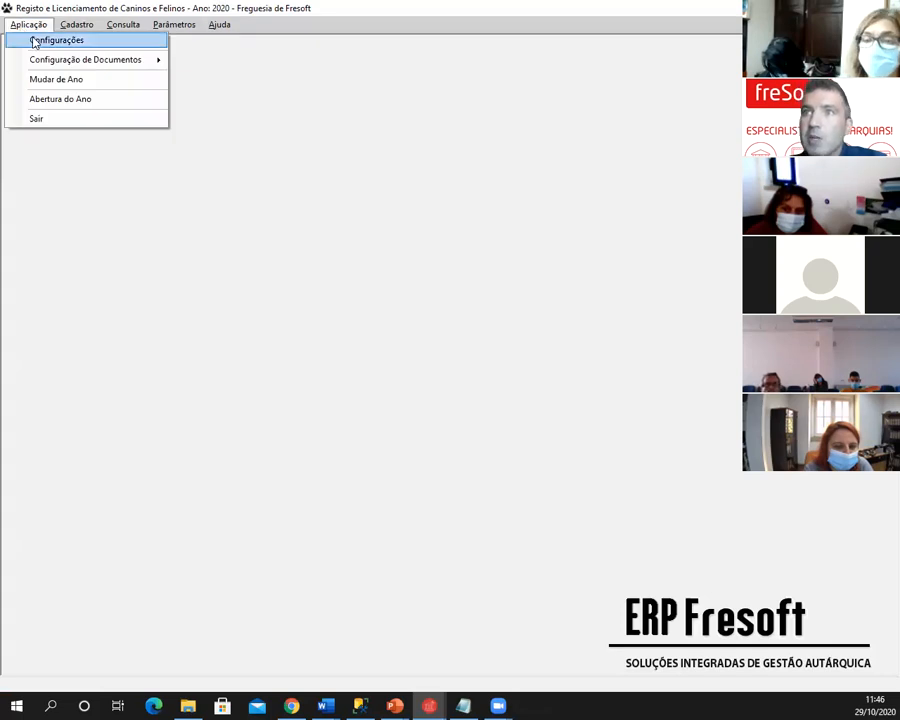
# - Review Aplicação > Configurações, then open Listagem Valores Cobrados for 29/10/2020
pyautogui.click(34, 42)
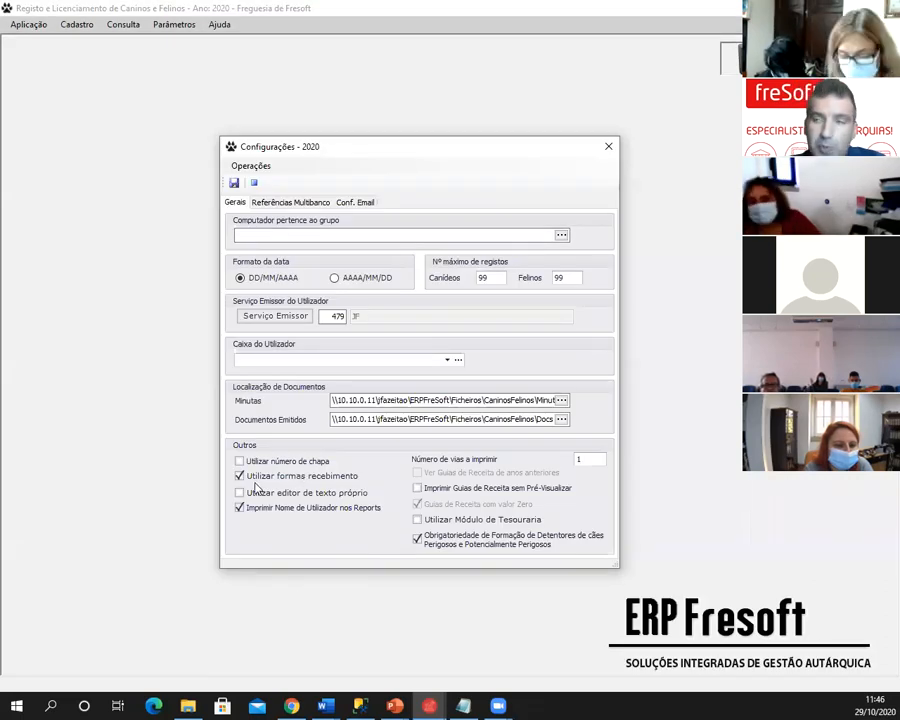
pyautogui.click(608, 149)
pyautogui.click(84, 25)
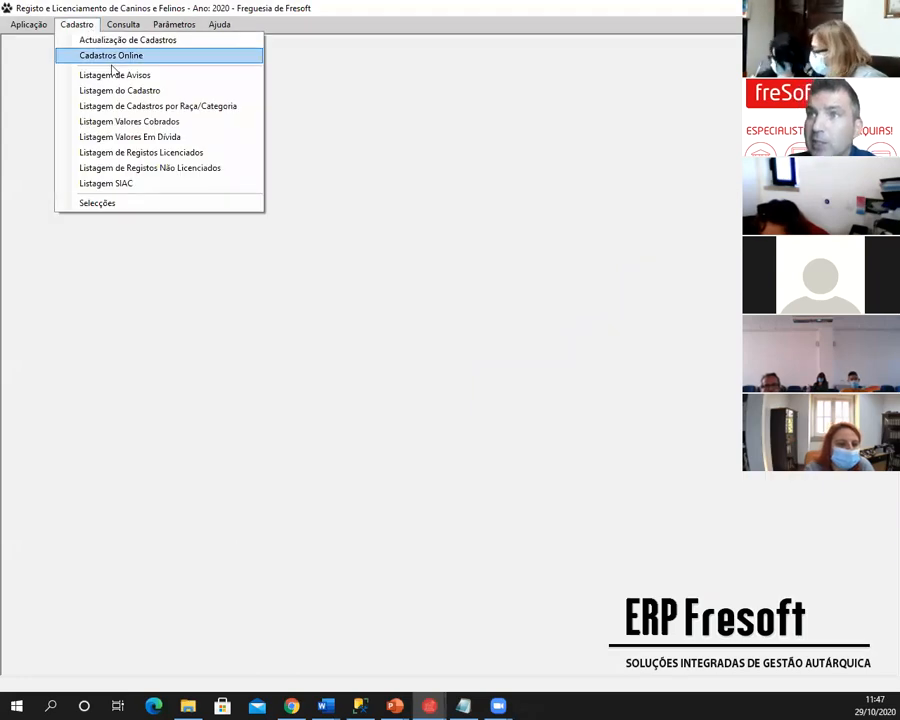
pyautogui.click(120, 122)
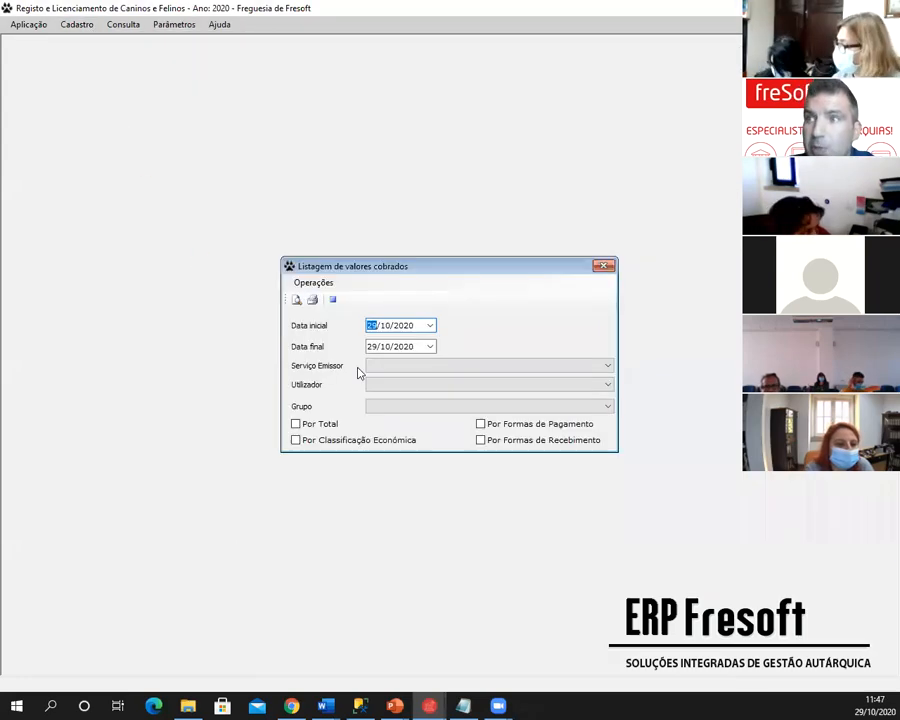
# - Tick Por Formas de Recebimento and Por Formas de Pagamento, then close the listing dialog
pyautogui.click(512, 444)
pyautogui.click(503, 428)
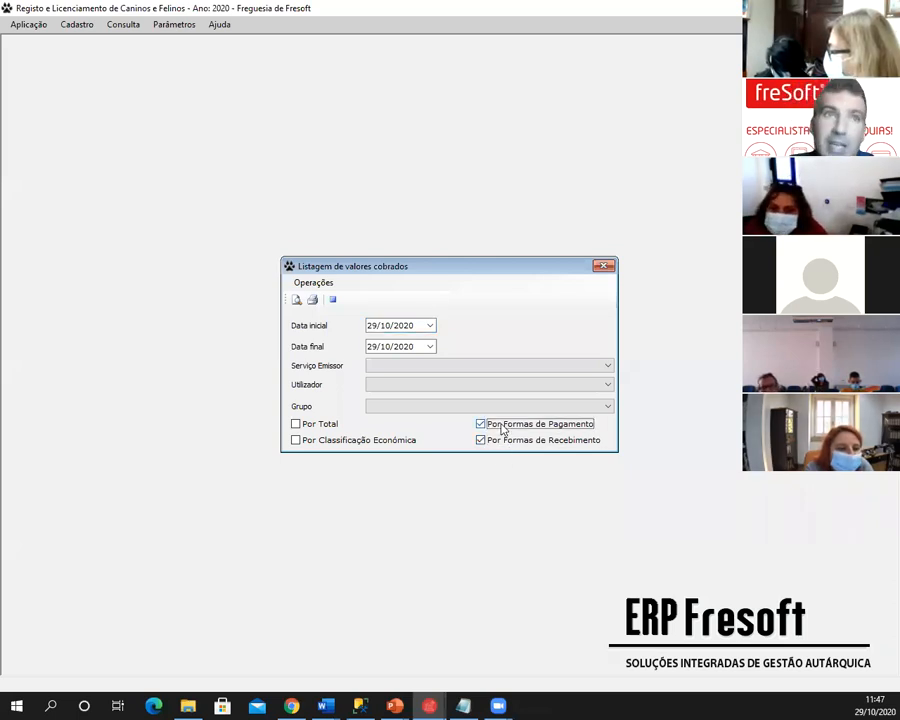
pyautogui.click(603, 267)
pyautogui.hotkey('alt', 'Tab')
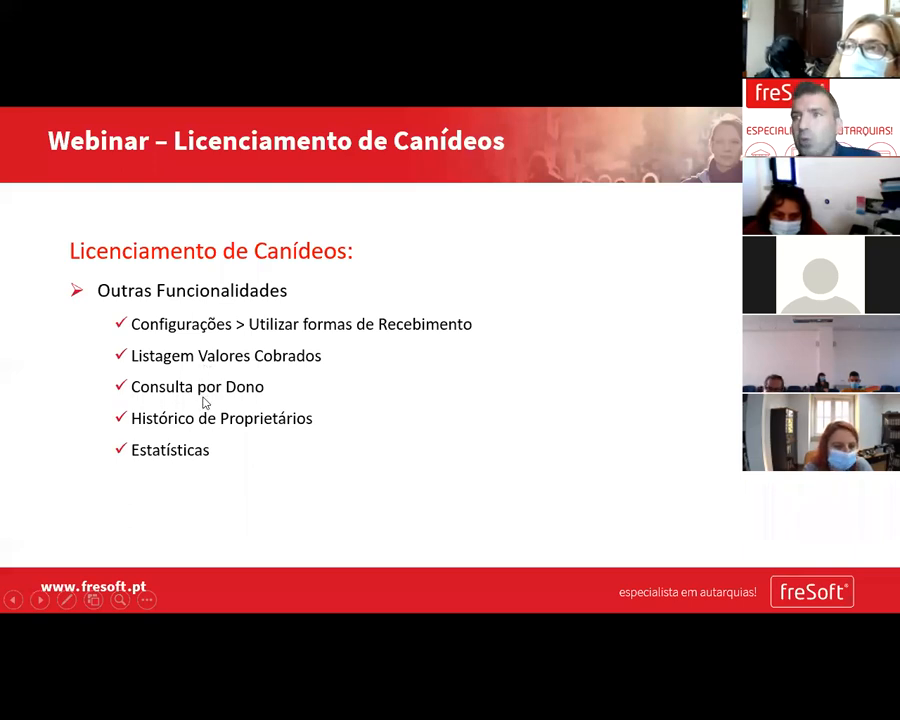
pyautogui.hotkey('alt', 'Tab')
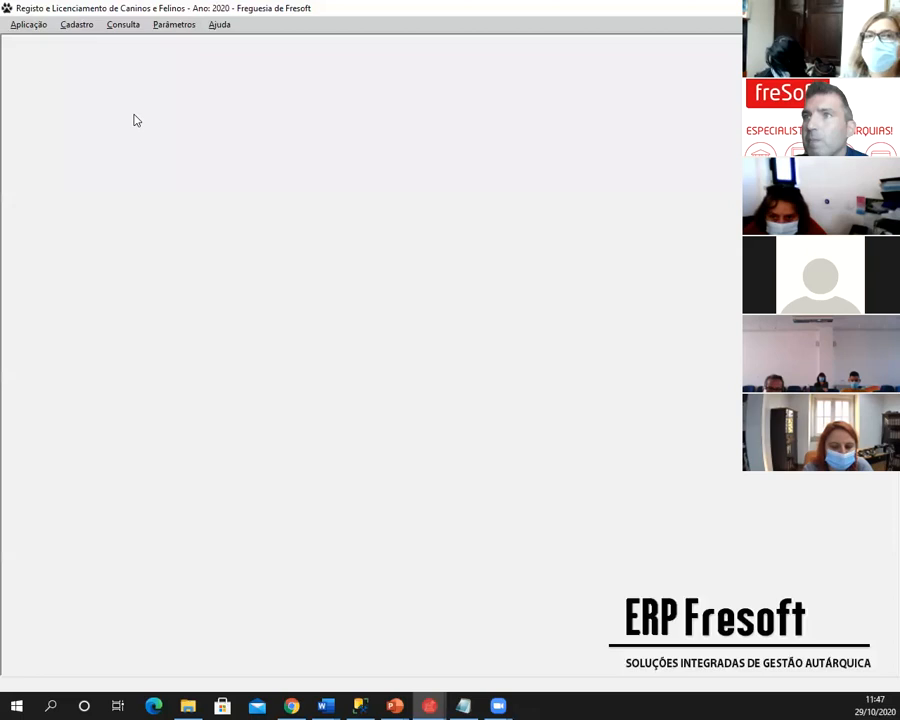
# - Filter Registo por Dono by 'pedr' and view the first matching owner's details
pyautogui.click(122, 26)
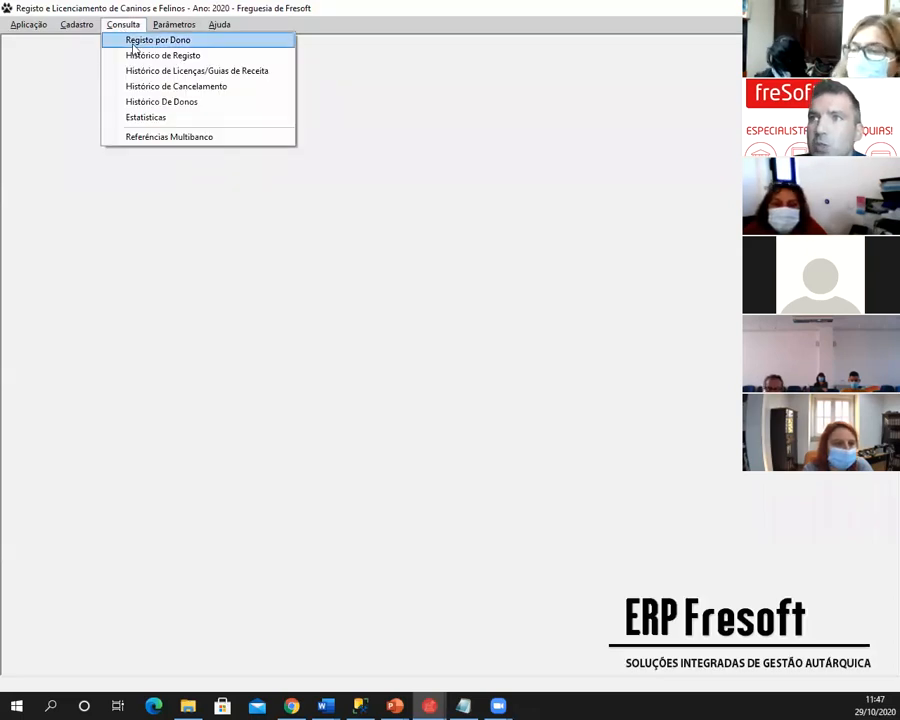
pyautogui.click(133, 42)
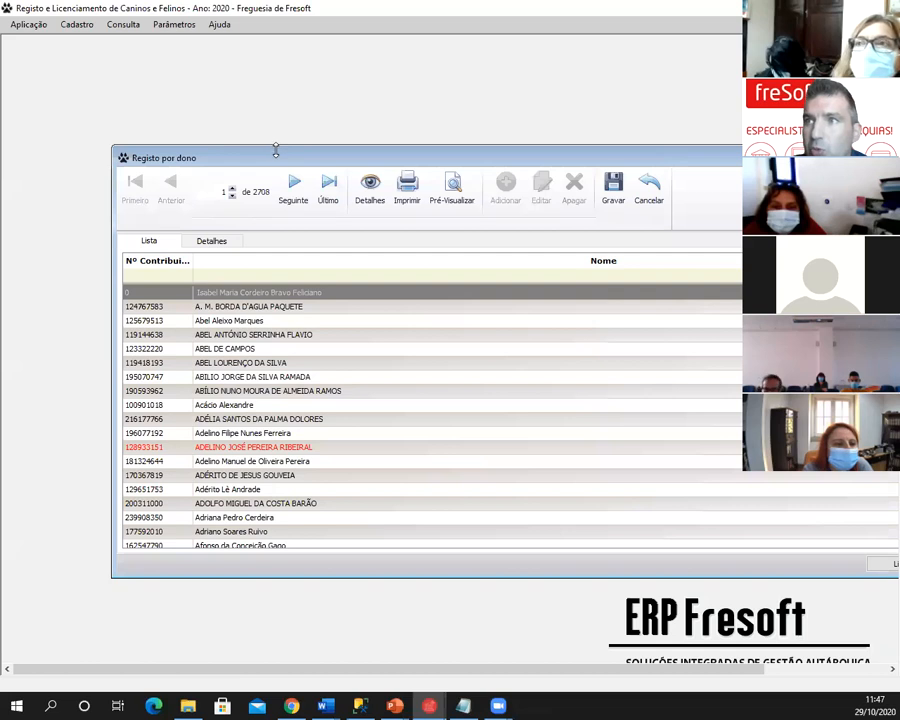
pyautogui.moveTo(269, 156); pyautogui.dragTo(192, 95)
pyautogui.click(208, 225)
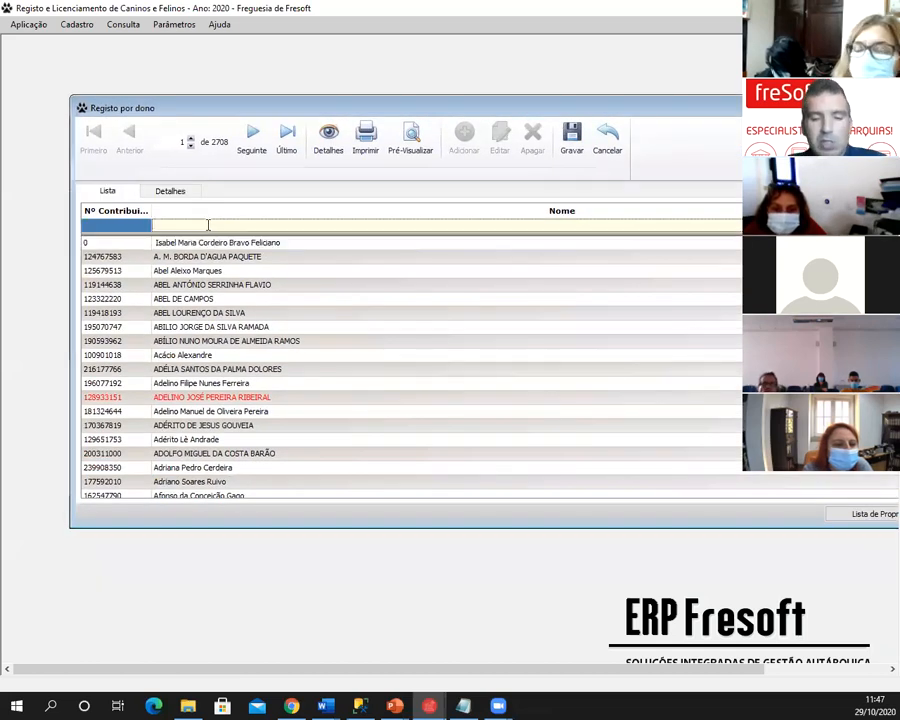
pyautogui.write('pedro')
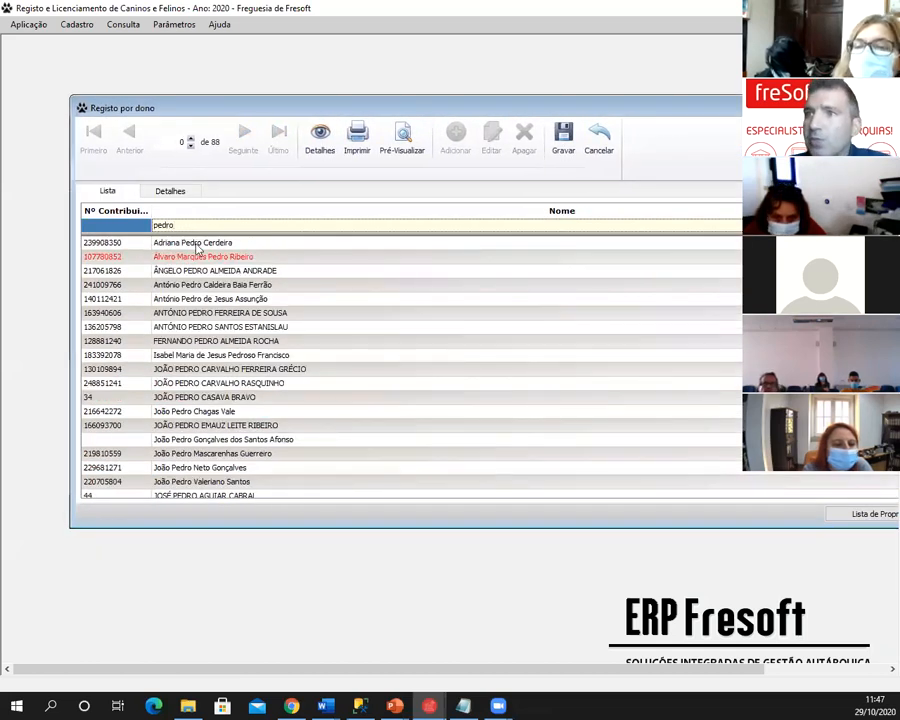
pyautogui.click(172, 243)
pyautogui.click(177, 194)
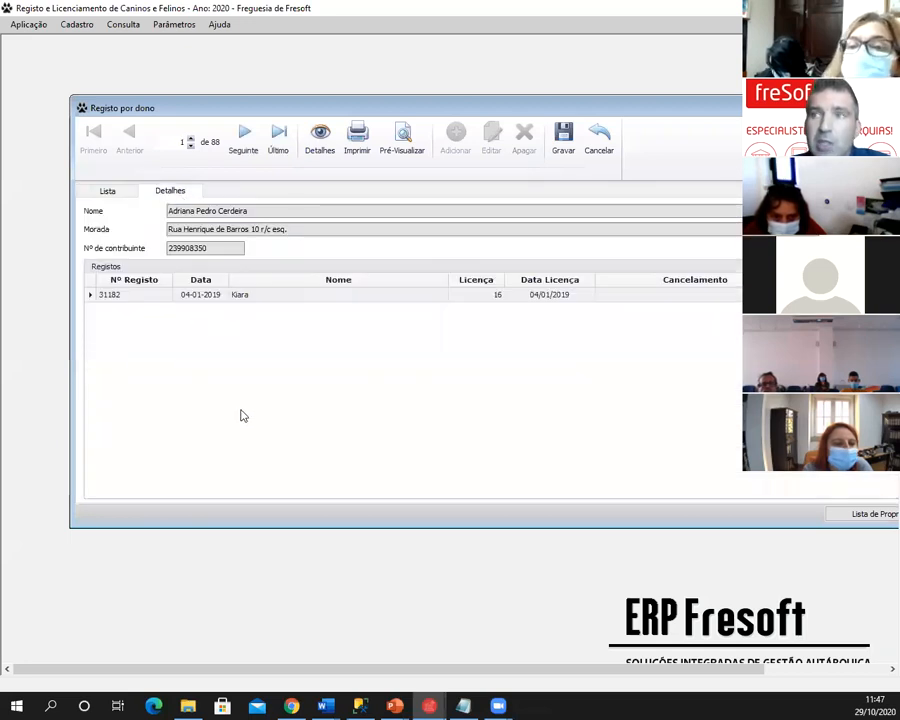
# - Maximise the owner query window, then close it
pyautogui.doubleClick(676, 106)
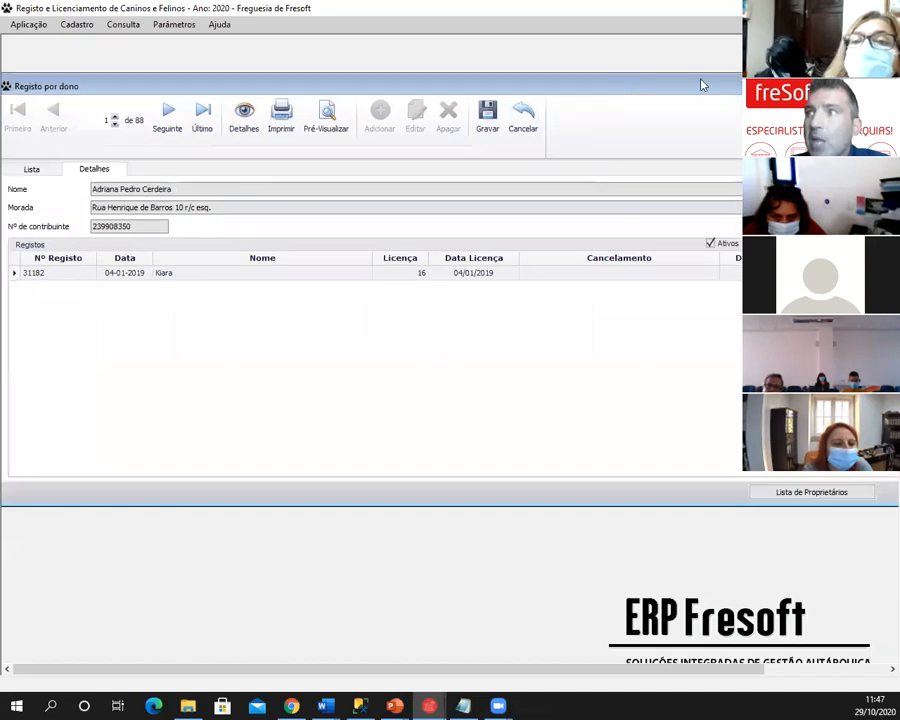
pyautogui.moveTo(720, 88); pyautogui.dragTo(688, 92)
pyautogui.click(873, 90)
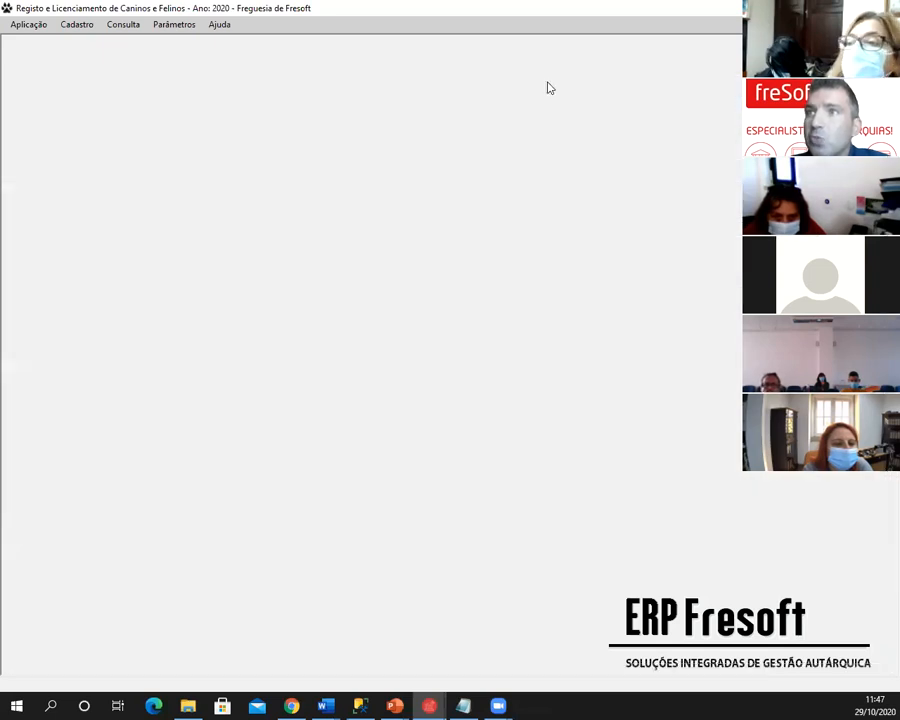
# - Open Actualização de Cadastros on the owner details of record 31505
pyautogui.click(68, 28)
pyautogui.click(80, 41)
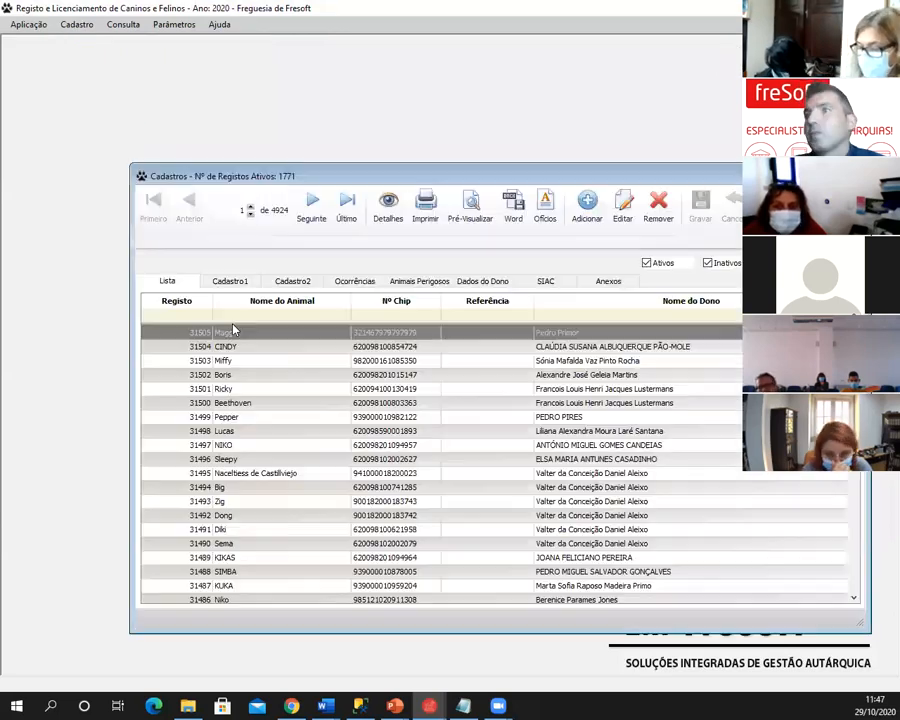
pyautogui.click(478, 281)
pyautogui.moveTo(466, 178); pyautogui.dragTo(398, 94)
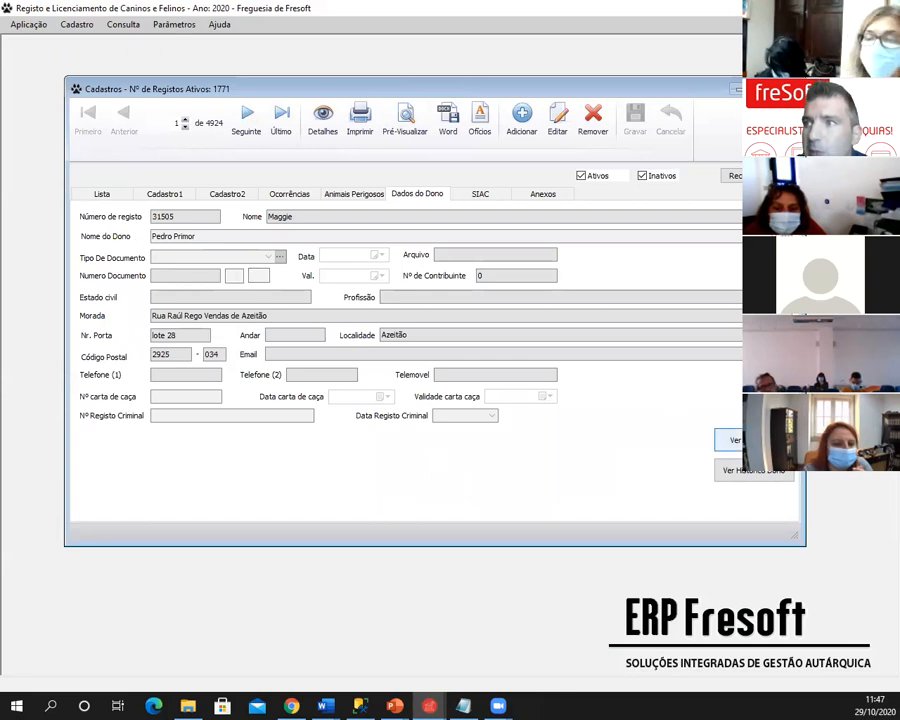
# - Review the owner's history and dog list, then close the dog list window
pyautogui.click(752, 440)
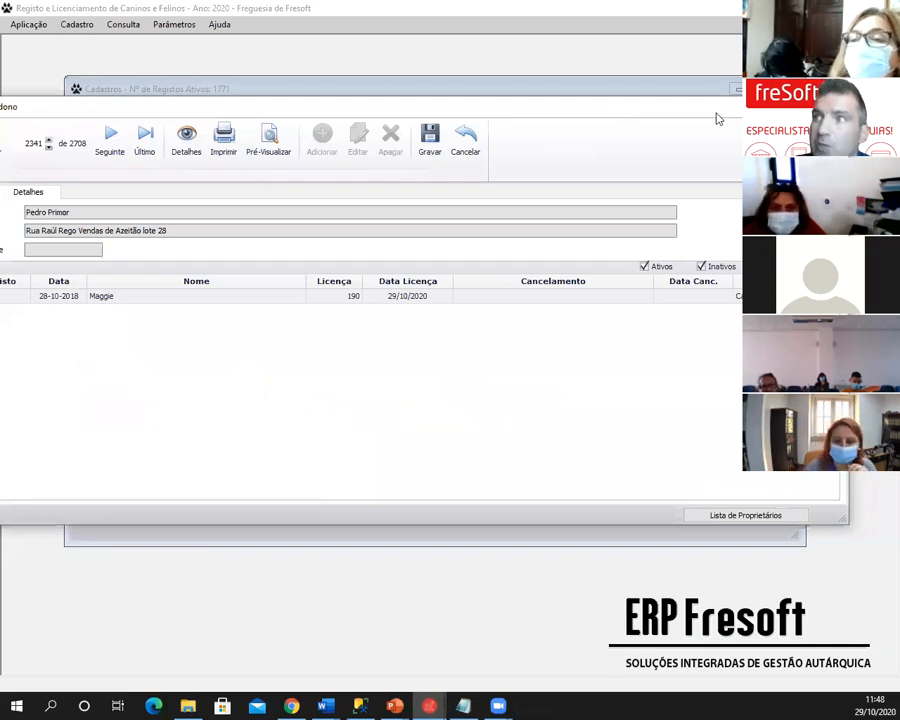
pyautogui.moveTo(716, 119); pyautogui.dragTo(708, 121)
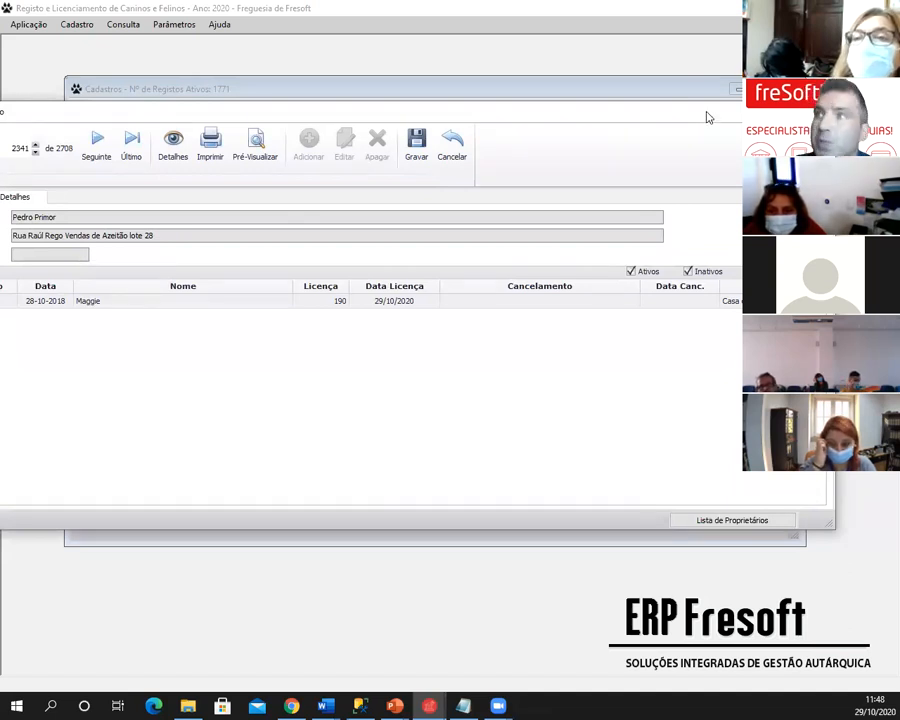
pyautogui.moveTo(703, 116); pyautogui.dragTo(697, 114)
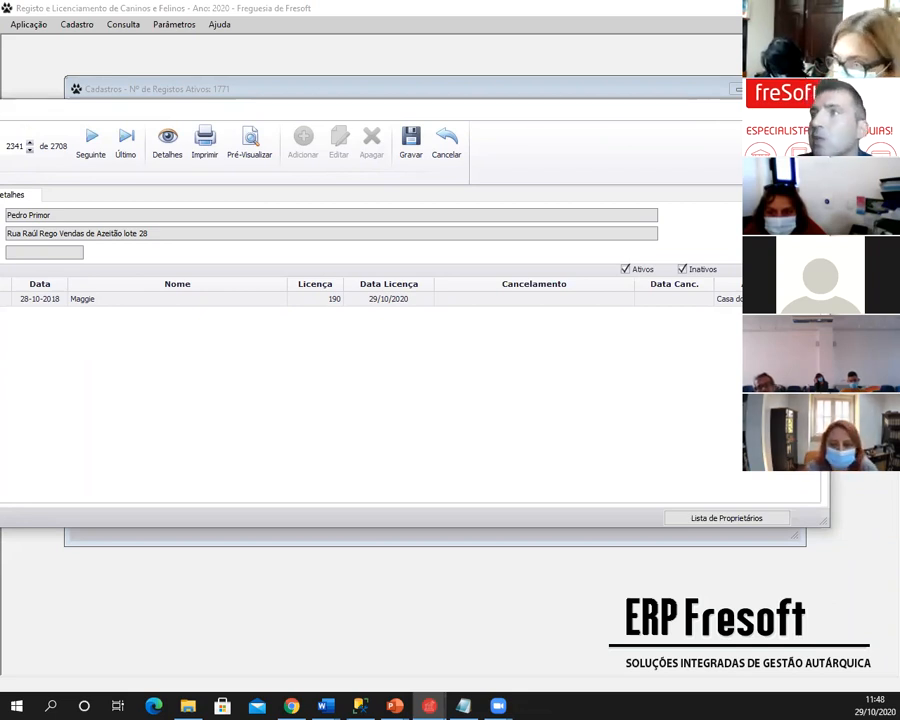
pyautogui.click(811, 109)
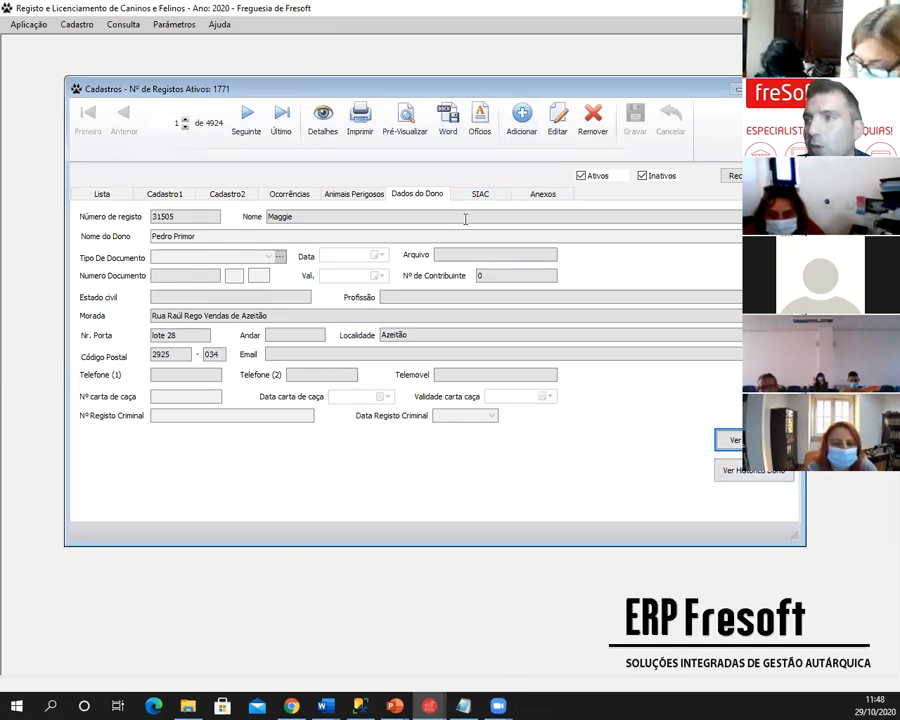
# - Review the owner's history, then return to the Outras Funcionalidades webinar slide
pyautogui.click(734, 476)
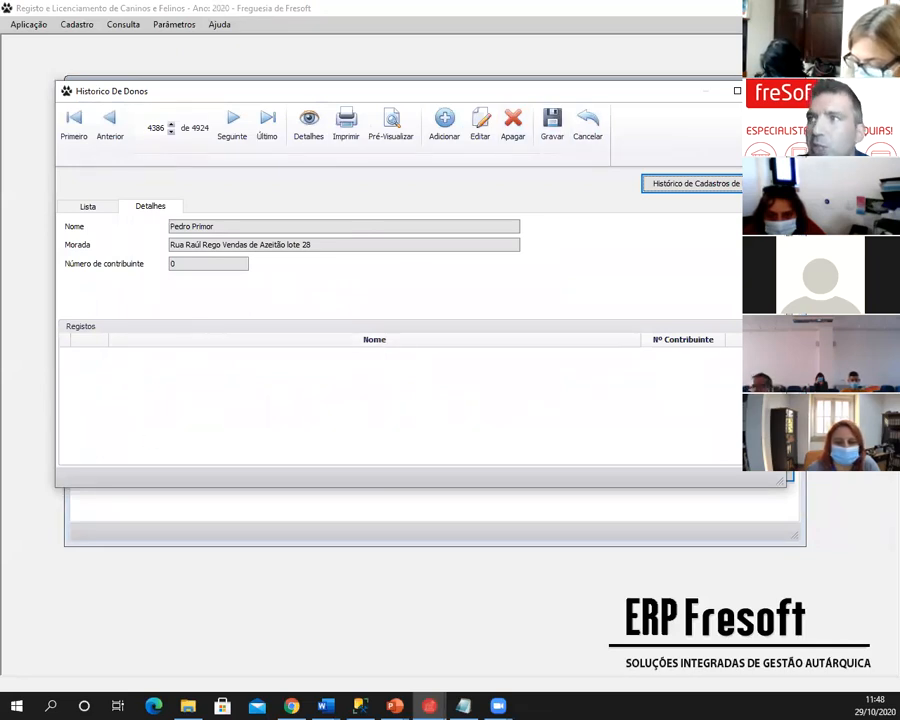
pyautogui.click(769, 91)
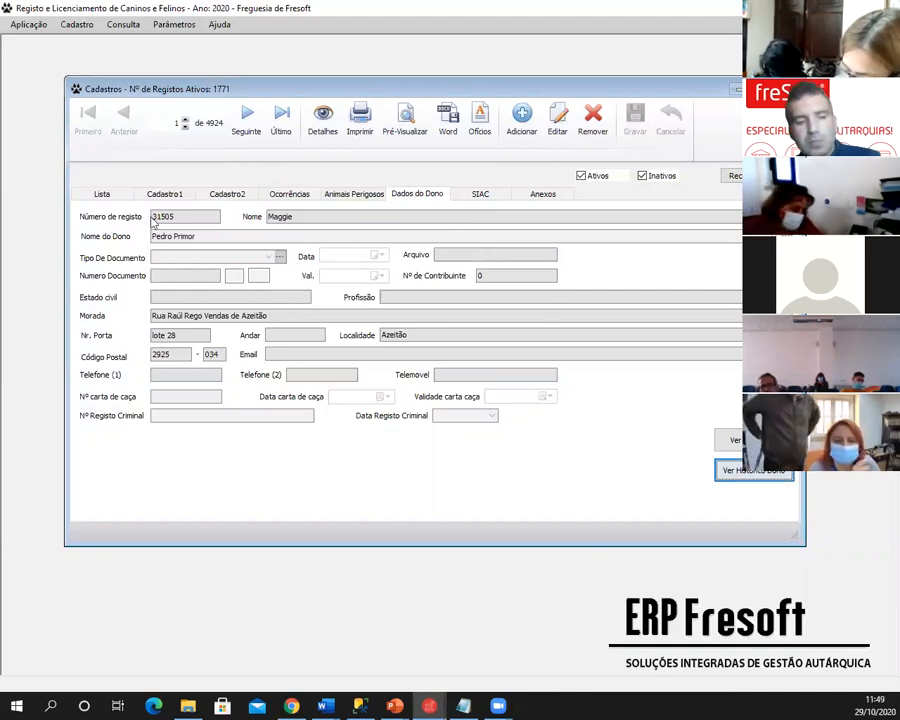
pyautogui.hotkey('alt', 'Tab')
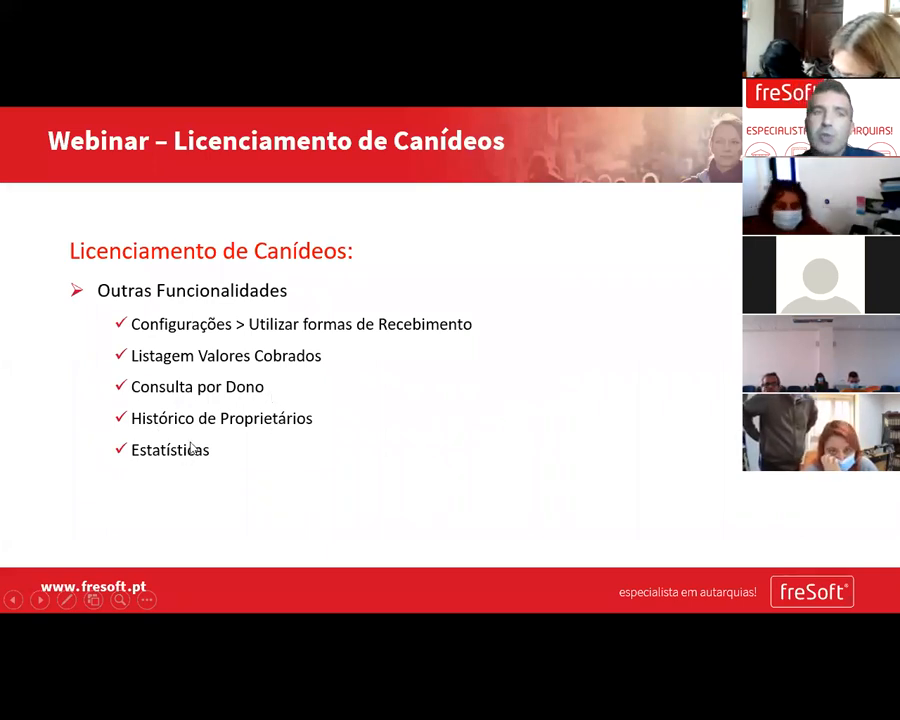
# - Close the dog records and set the registration statistics period from 01/01/2020 to 29/10/2020
pyautogui.hotkey('alt', 'Tab')
pyautogui.click(787, 89)
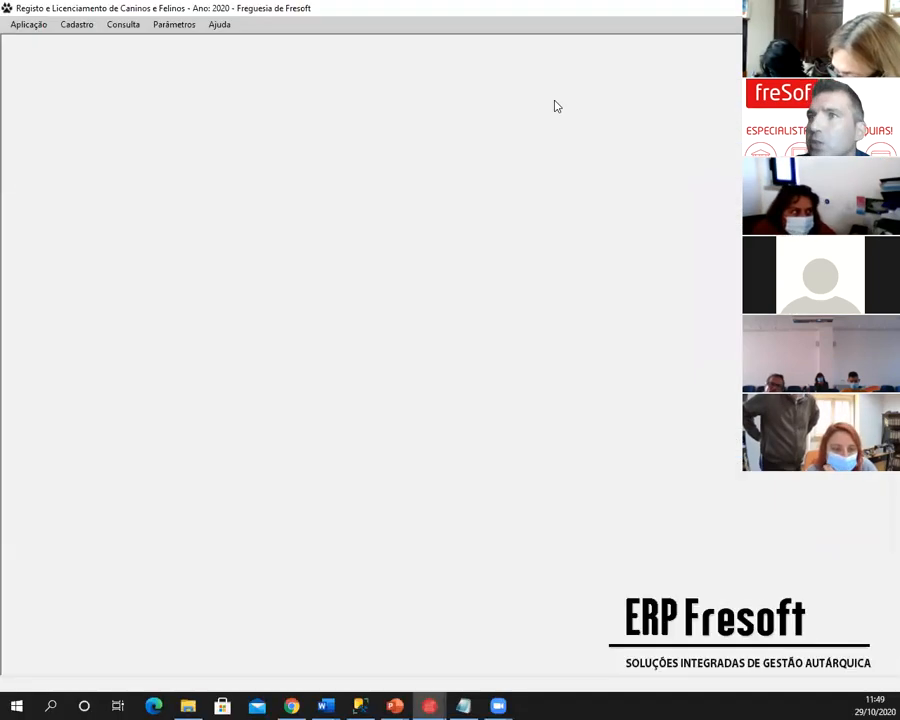
pyautogui.click(127, 27)
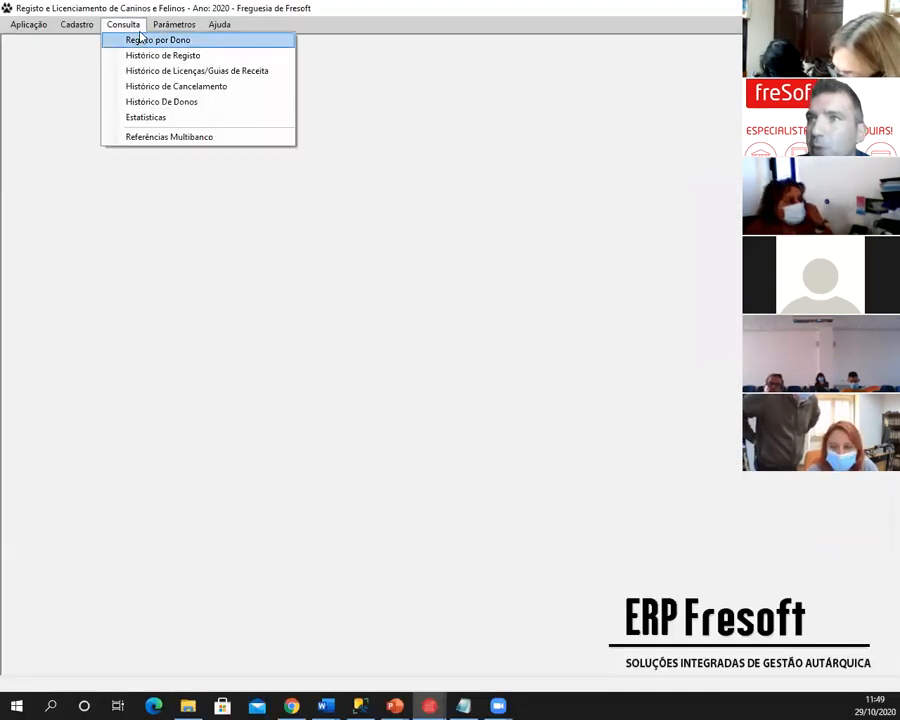
pyautogui.click(150, 121)
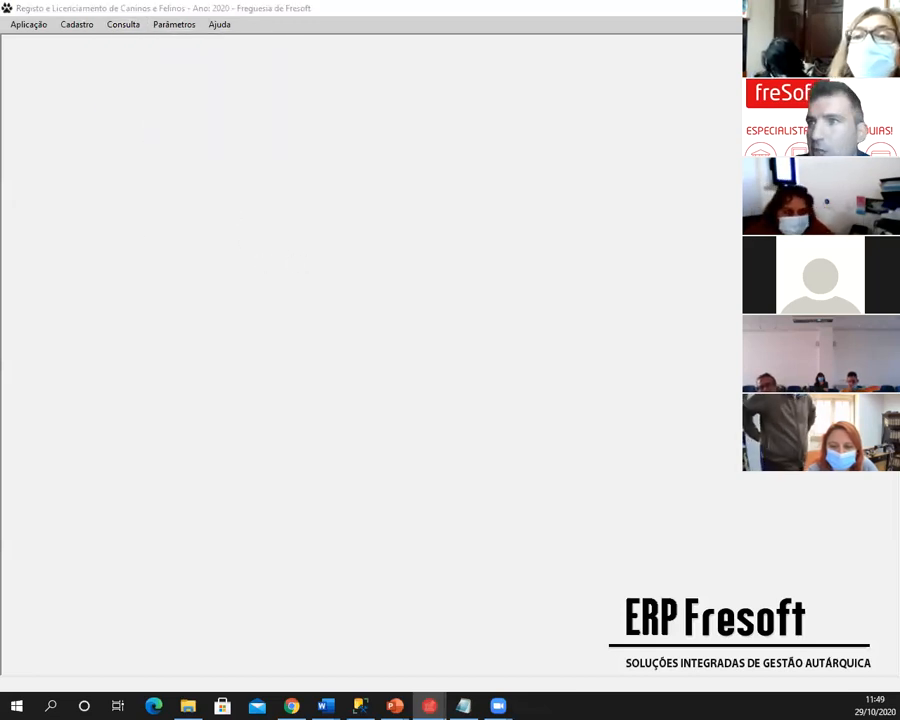
pyautogui.click(357, 233)
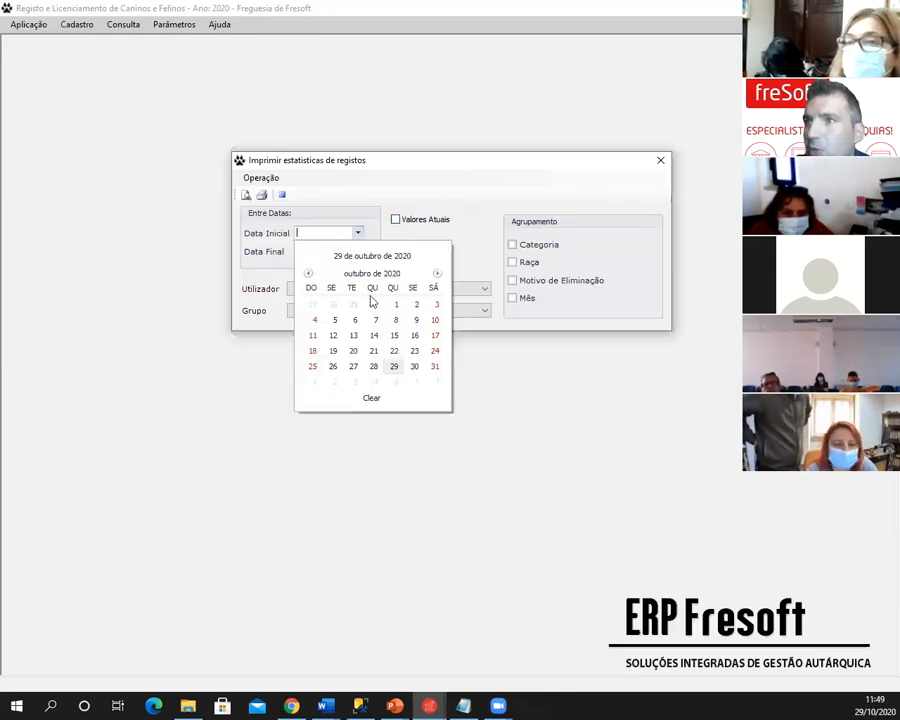
pyautogui.click(396, 305)
pyautogui.click(318, 233)
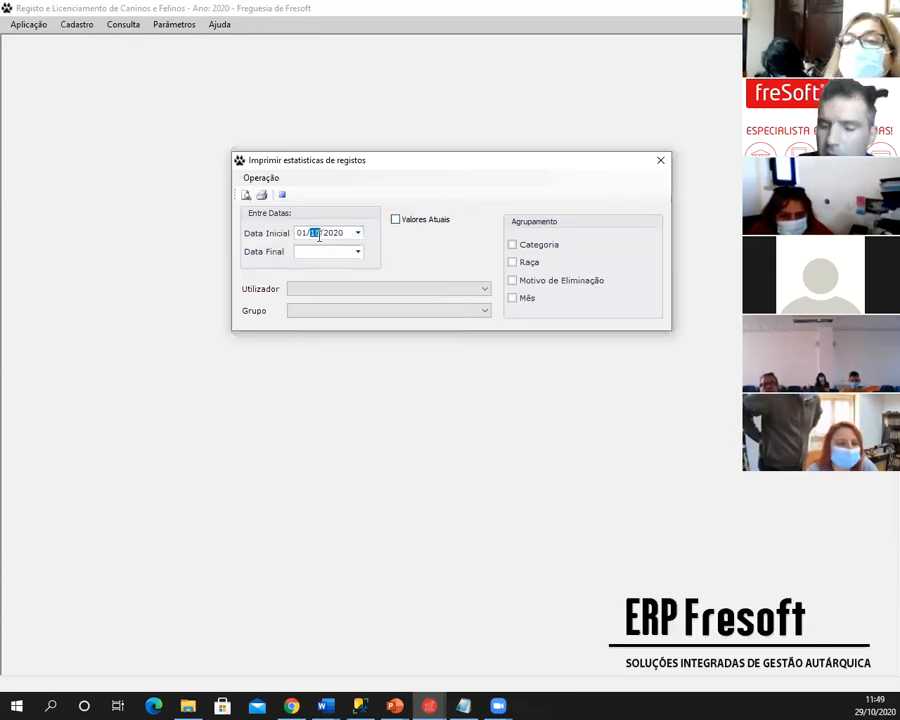
pyautogui.click(357, 252)
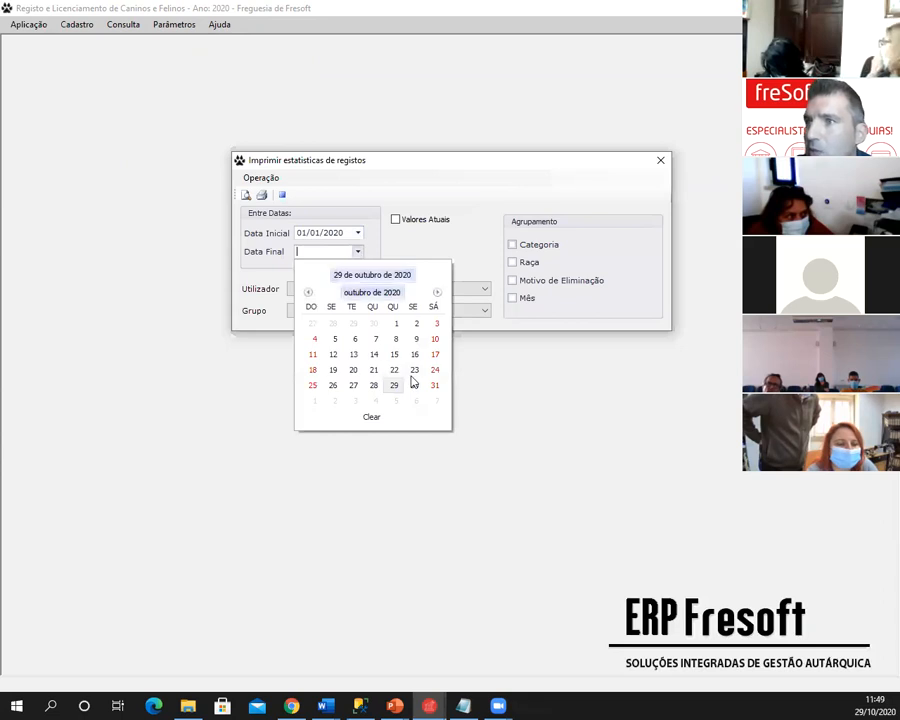
pyautogui.click(393, 383)
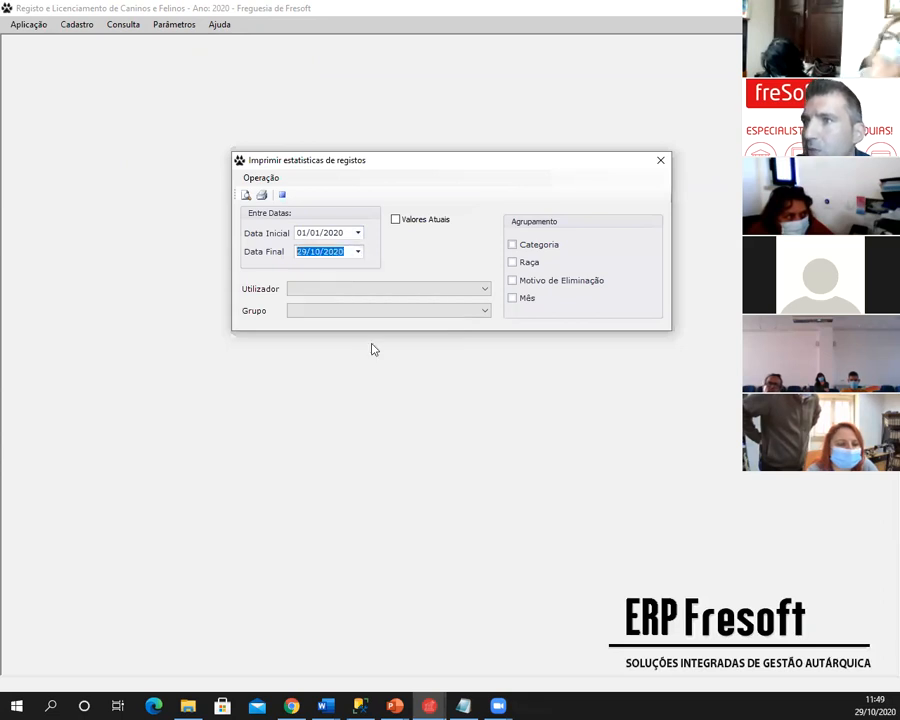
# - Group statistics by Categoria, Raça and Motivo de Eliminação, then preview the report maximized
pyautogui.click(513, 253)
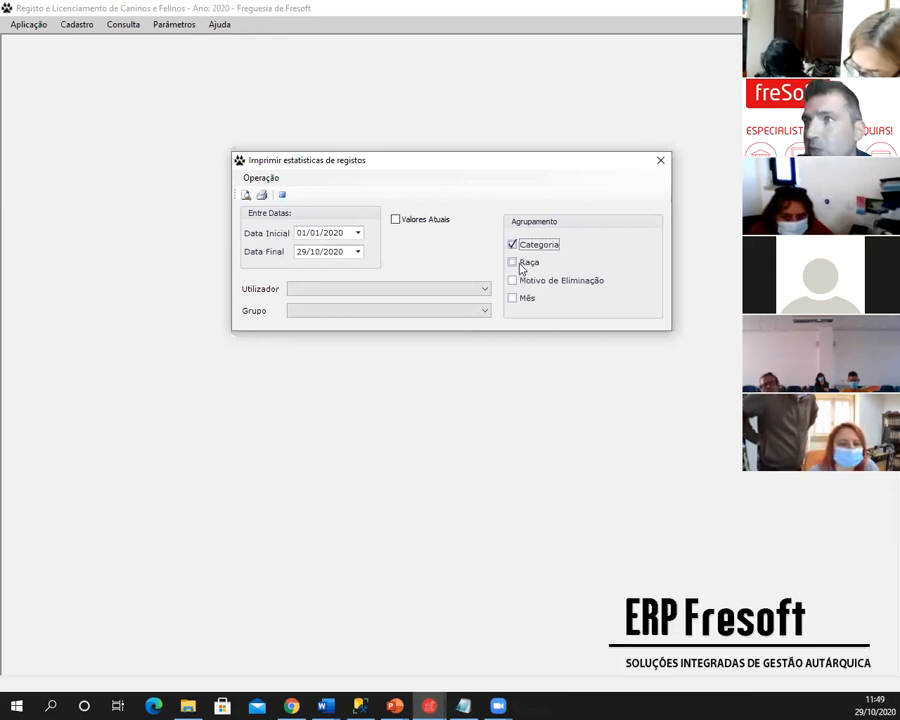
pyautogui.click(519, 266)
pyautogui.click(519, 282)
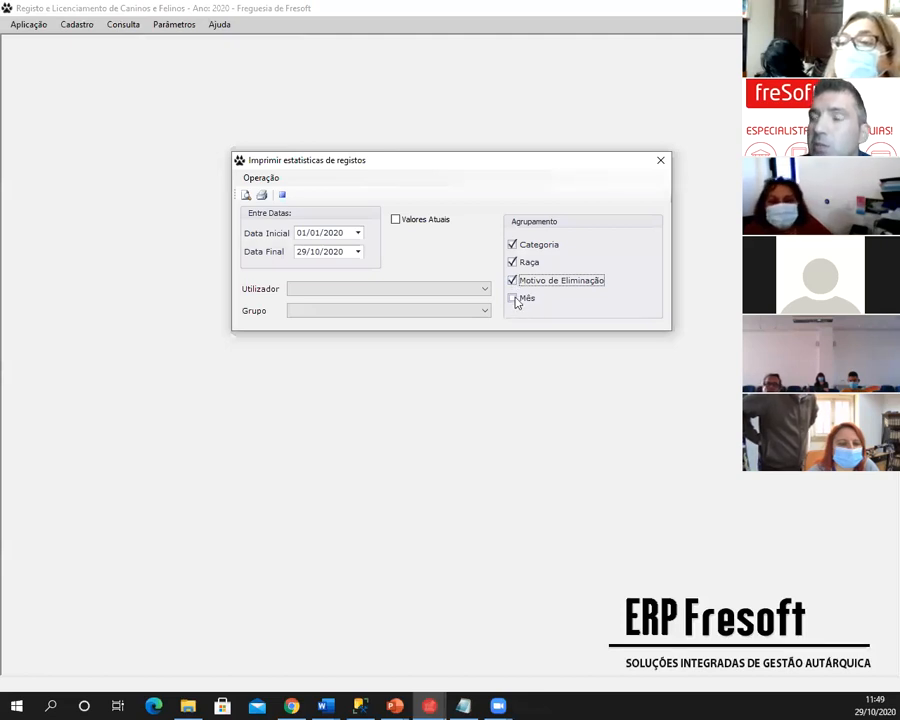
pyautogui.click(245, 196)
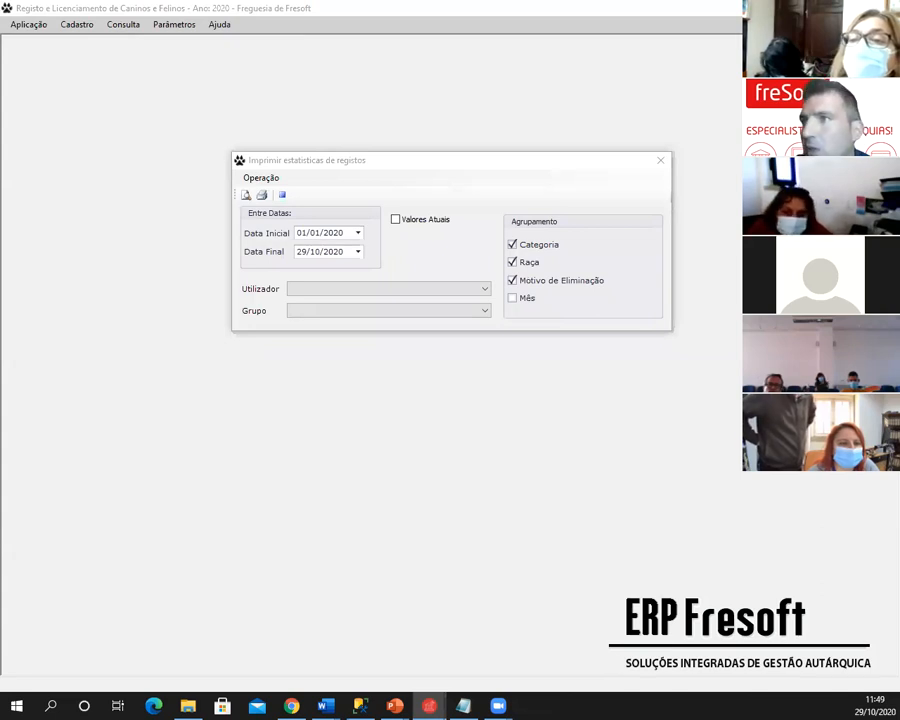
pyautogui.click(593, 76)
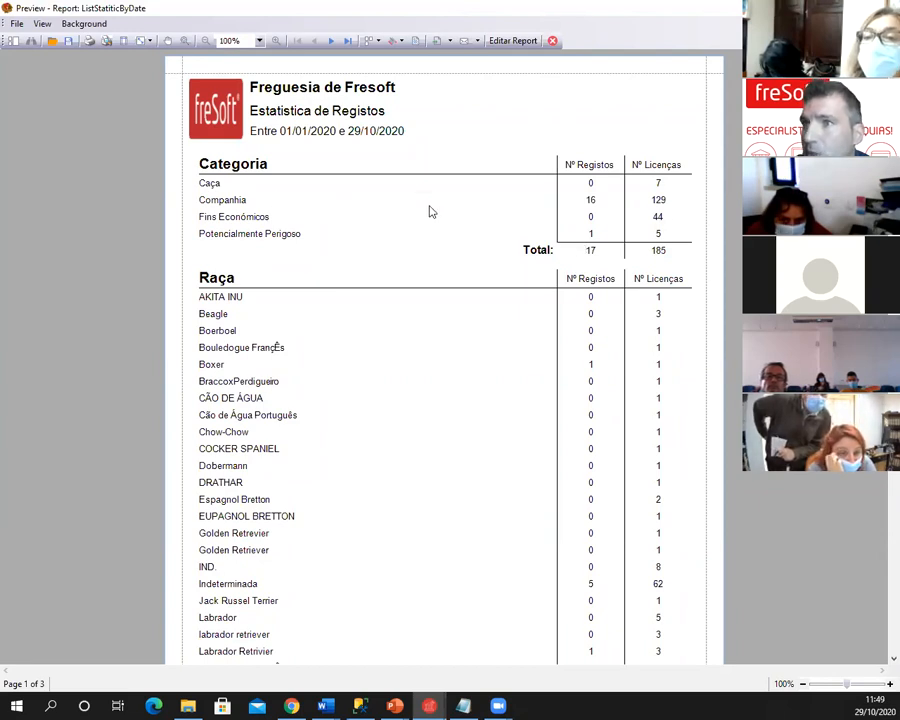
# - Scroll through the three report pages, then close the preview and the Imprimir estatísticas de registos dialog
pyautogui.scroll(-5, 426, 210)
pyautogui.scroll(-14, 437, 213)
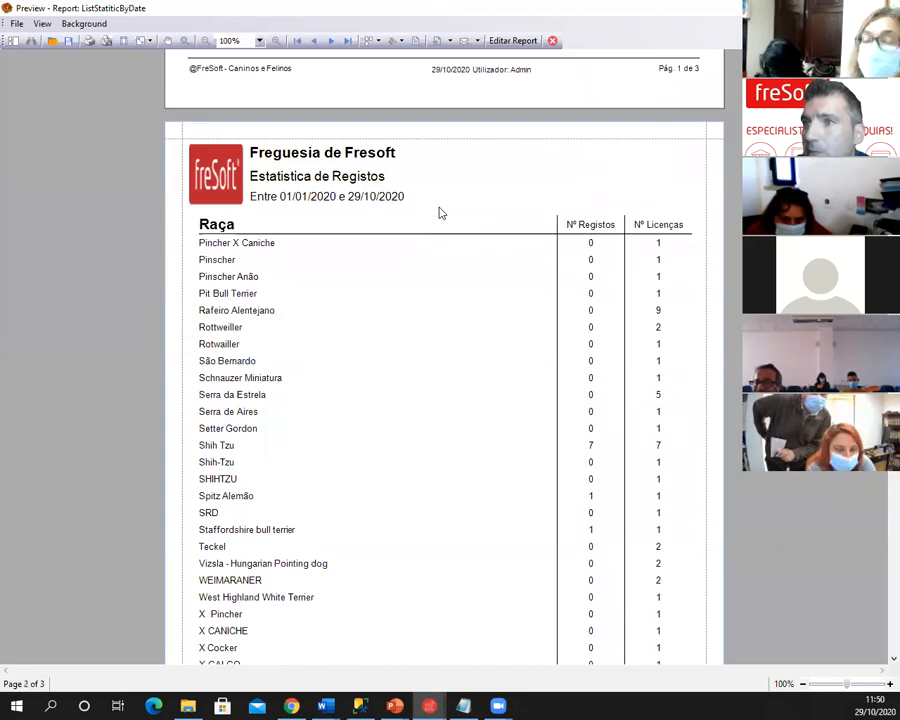
pyautogui.scroll(-4, 440, 214)
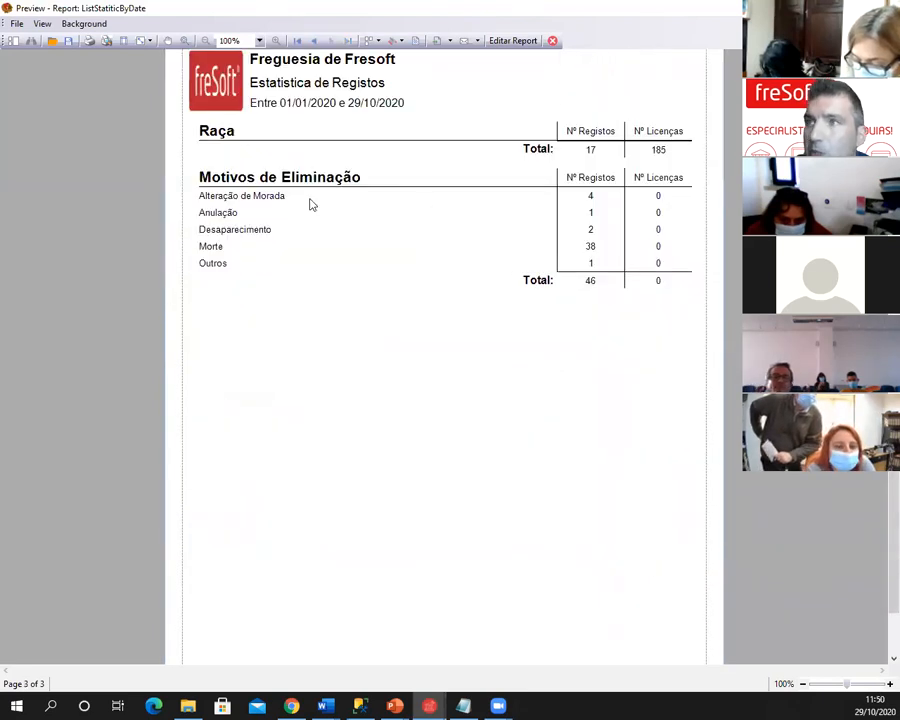
pyautogui.click(552, 40)
pyautogui.click(660, 162)
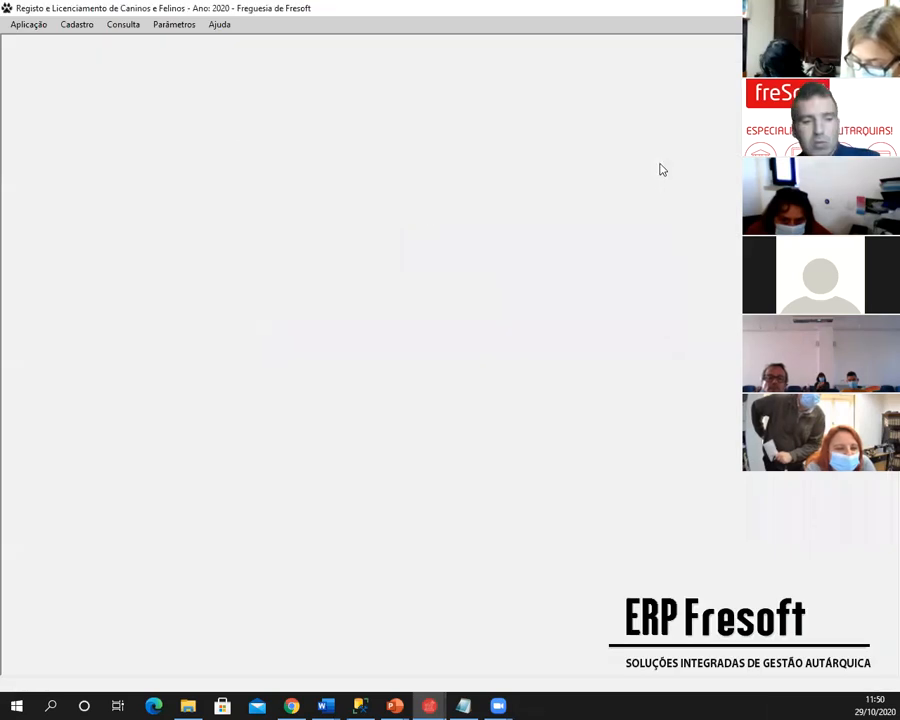
# - Back in the slideshow, move from Questões? back to the Emissão de Licenças slide
pyautogui.hotkey('alt', 'Tab')
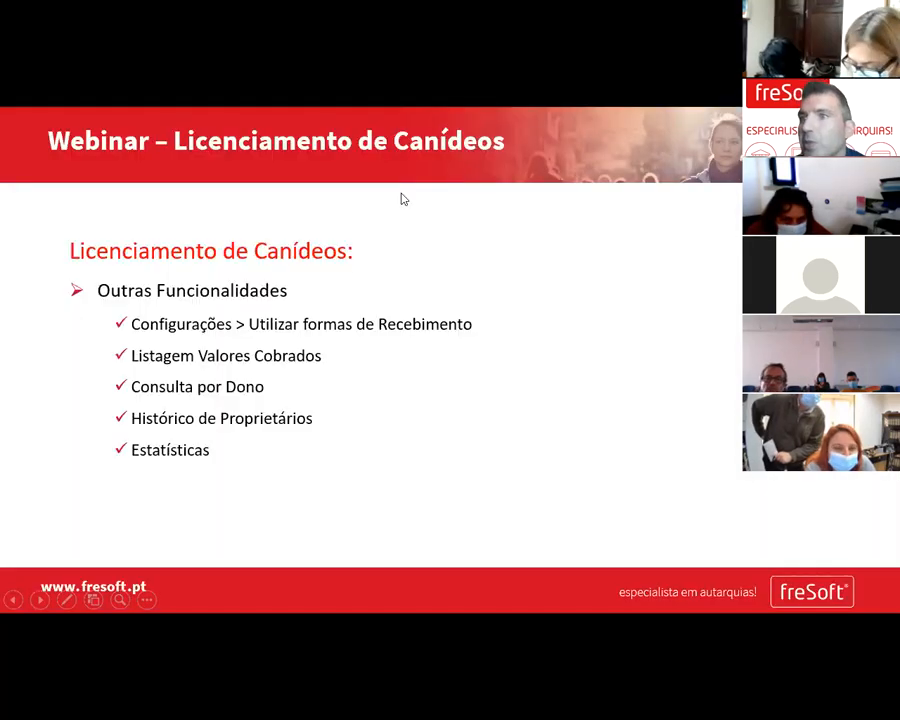
pyautogui.click(346, 276)
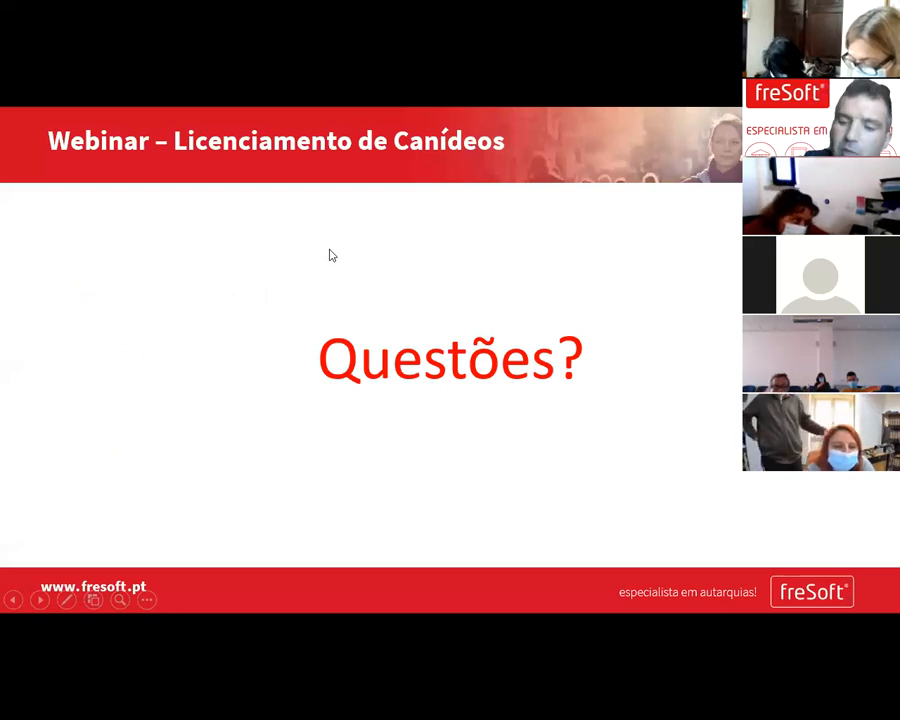
pyautogui.press('Left')
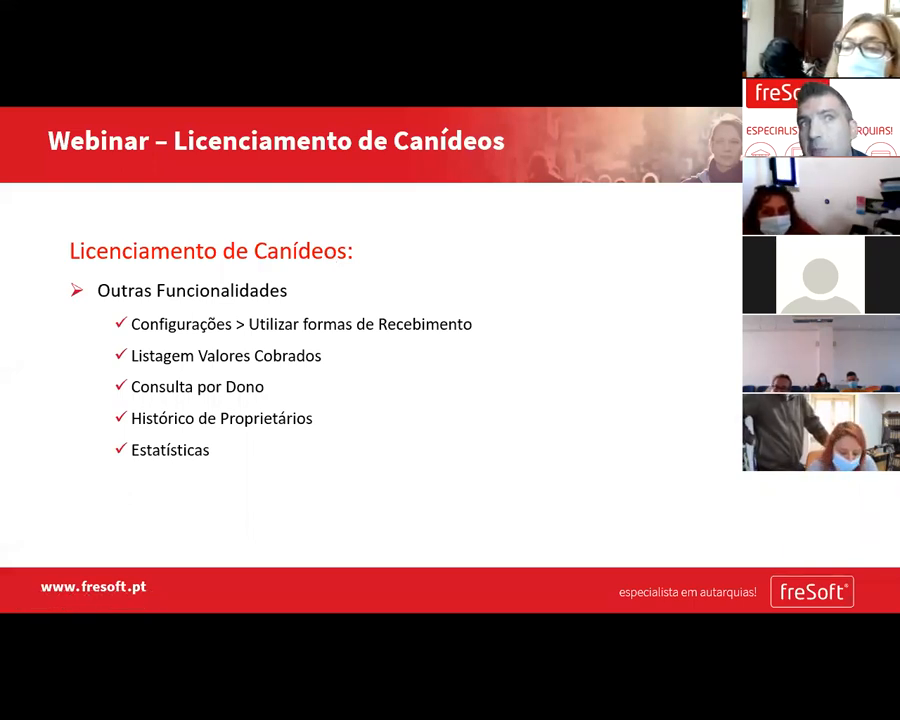
pyautogui.press('Left')
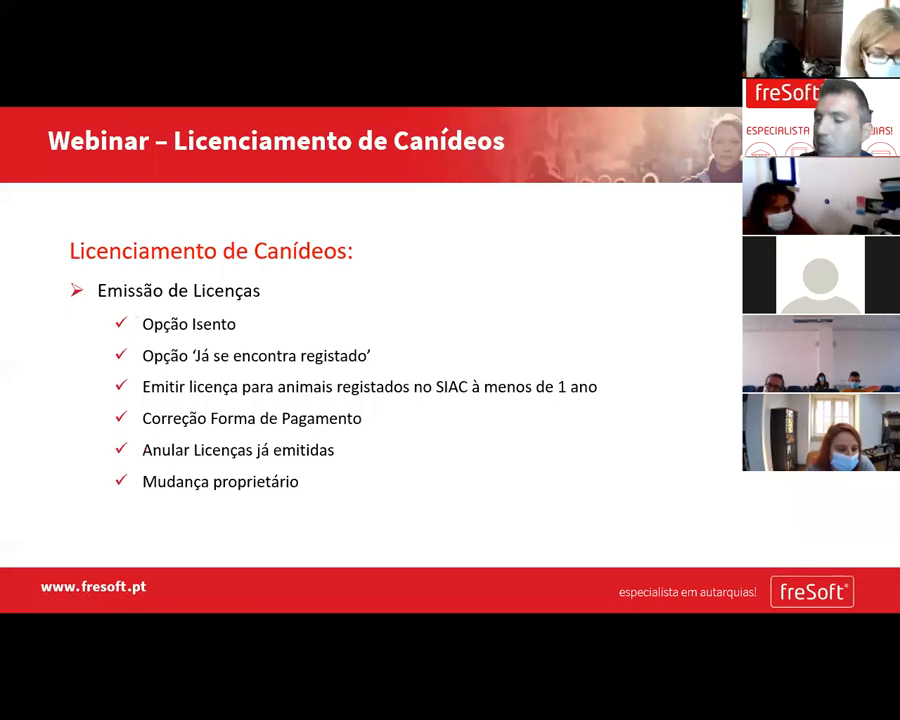
# - Briefly bring up Fresoft ERP, then return to the slideshow's Contactos slide
pyautogui.scroll(-2, 538, 230)
pyautogui.scroll(1, 530, 236)
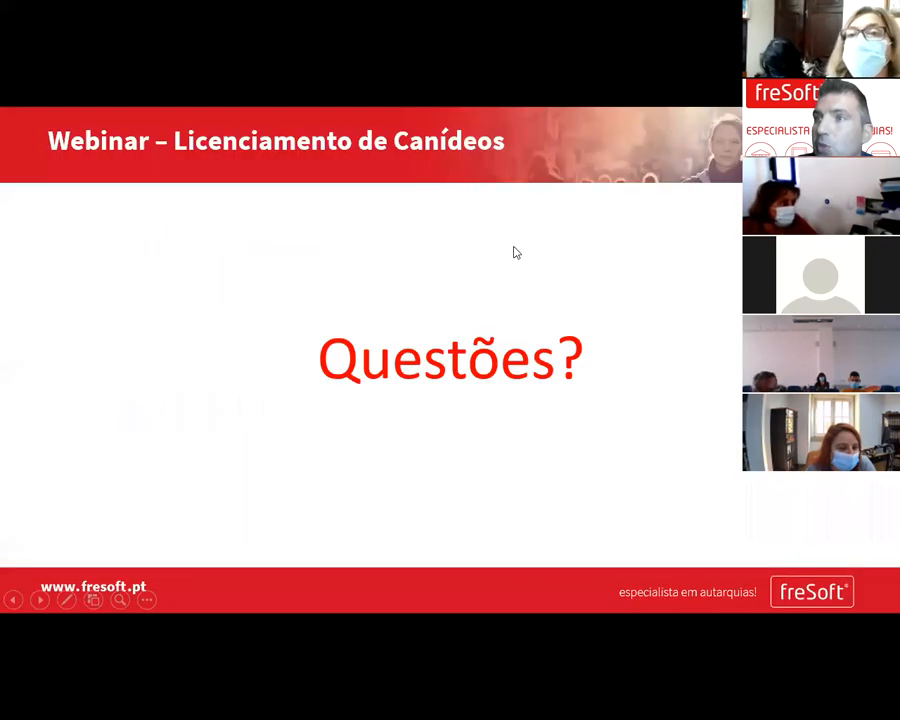
pyautogui.scroll(1, 516, 254)
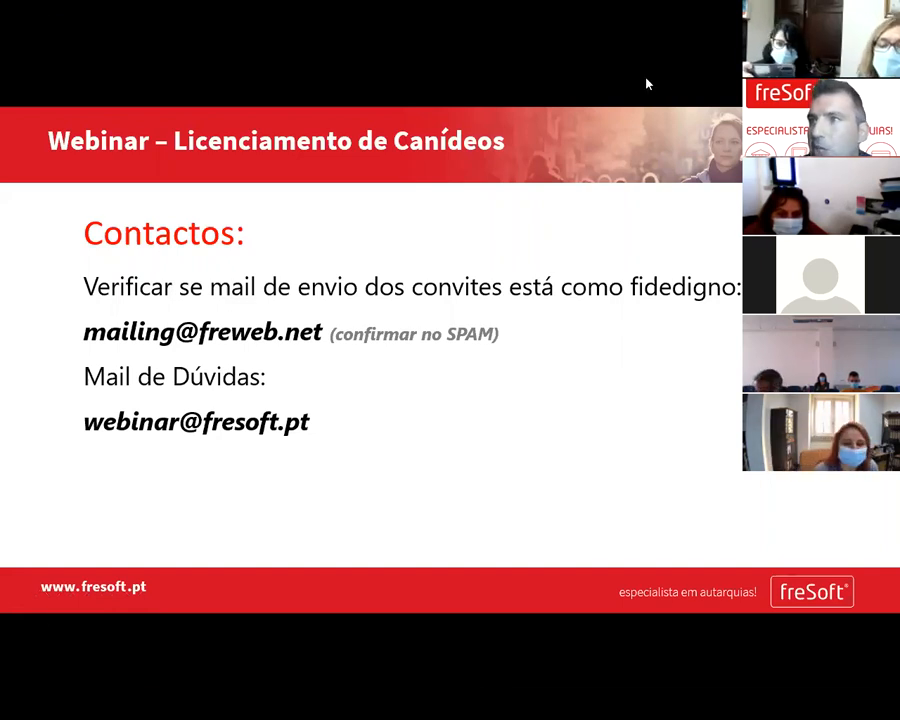
pyautogui.hotkey('alt', 'Tab')
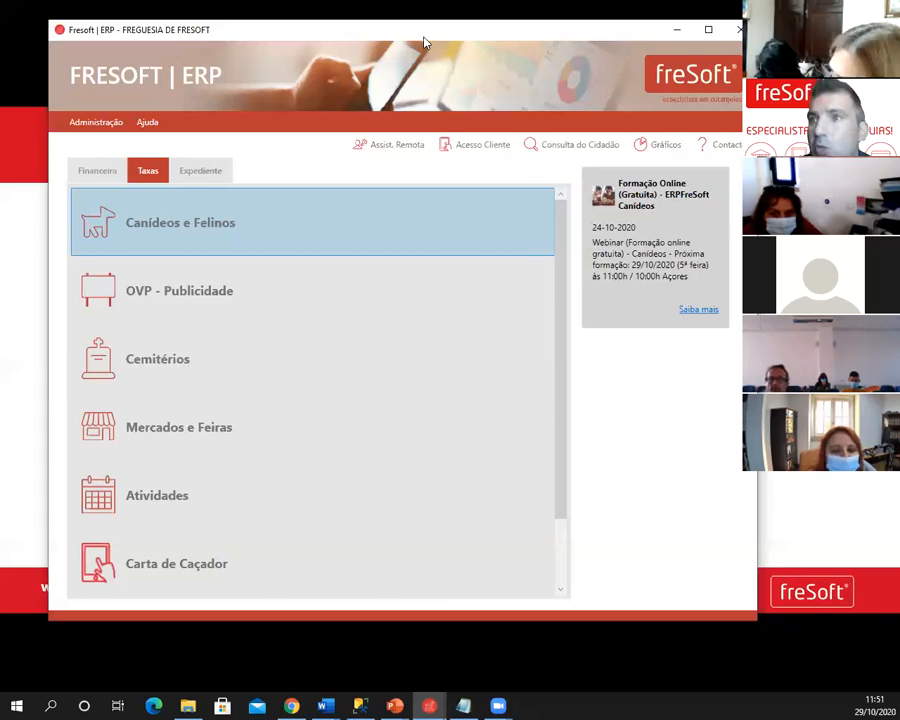
pyautogui.hotkey('alt', 'Tab')
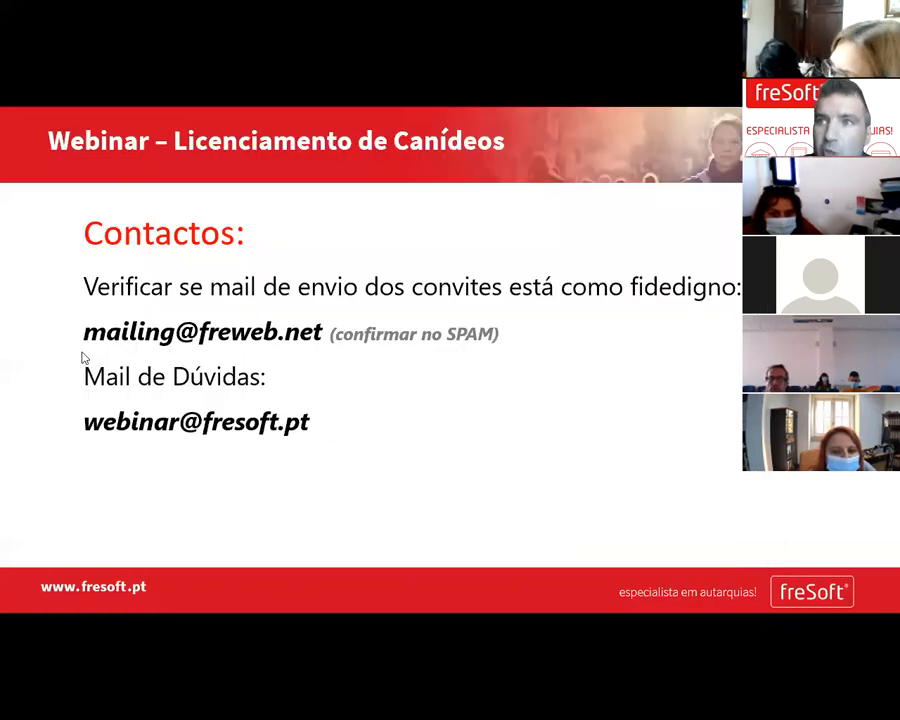